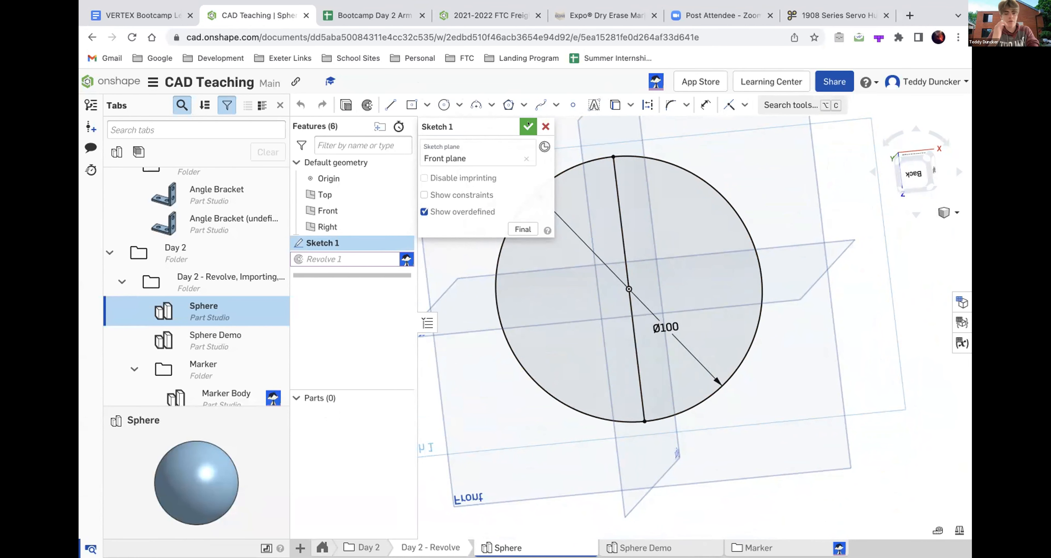
- Close the sphere's profile sketch and examine the revolved sphere from different angles
{"action": "left_click", "coordinate": [527, 125]}
{"action": "right_click_drag", "start_coordinate": [596, 203], "coordinate": [607, 203]}
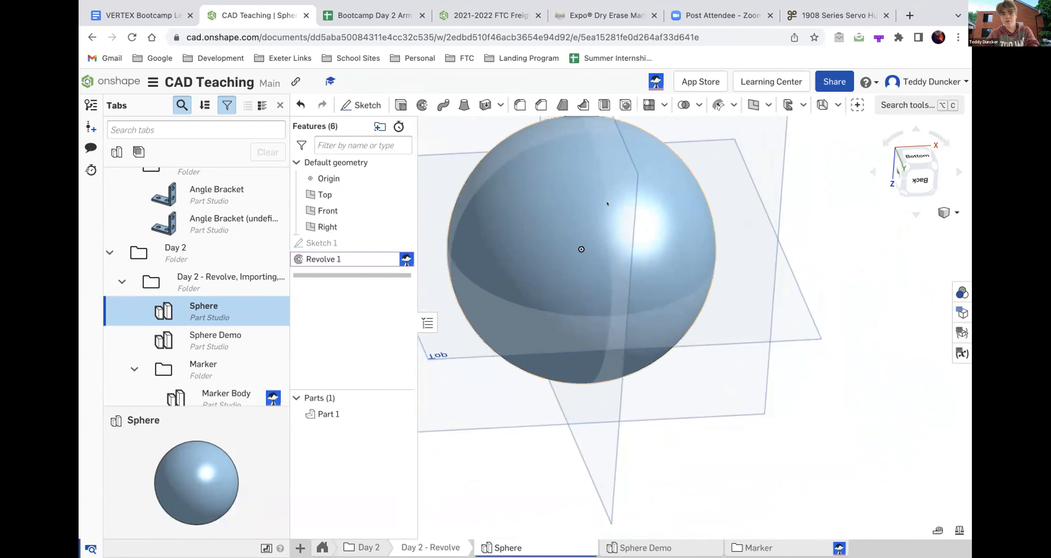
{"action": "scroll", "coordinate": [589, 291], "scroll_direction": "down", "scroll_amount": 5}
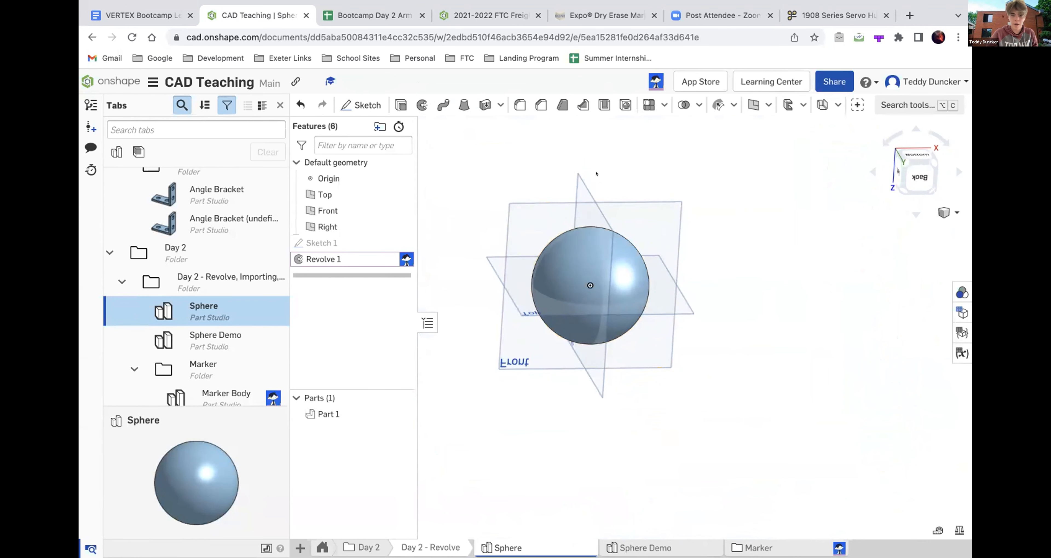
{"action": "right_click_drag", "start_coordinate": [596, 174], "coordinate": [587, 165]}
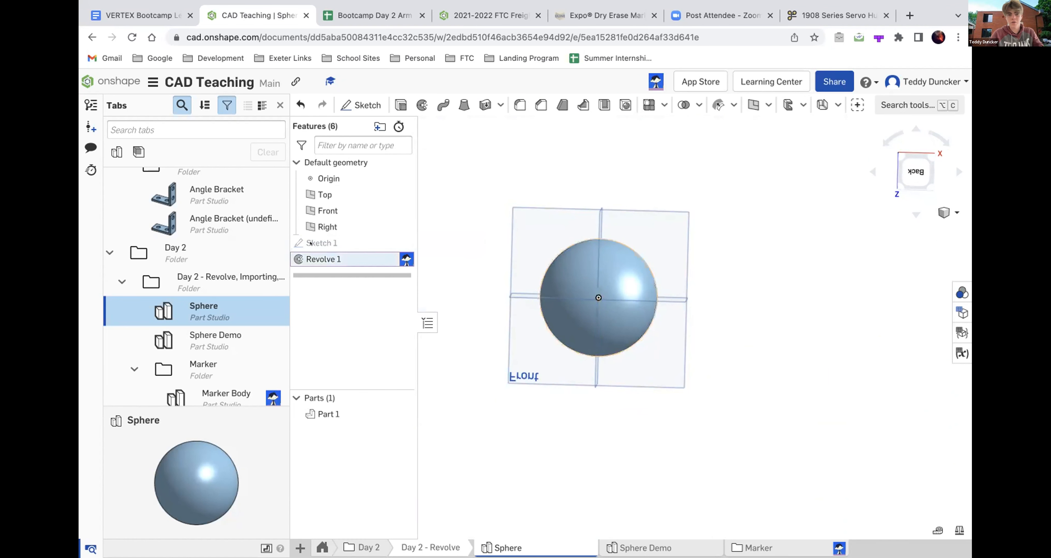
- Reopen Sketch 1 of the sphere and examine its circle and the vertical line dividing it
{"action": "double_click", "coordinate": [311, 244]}
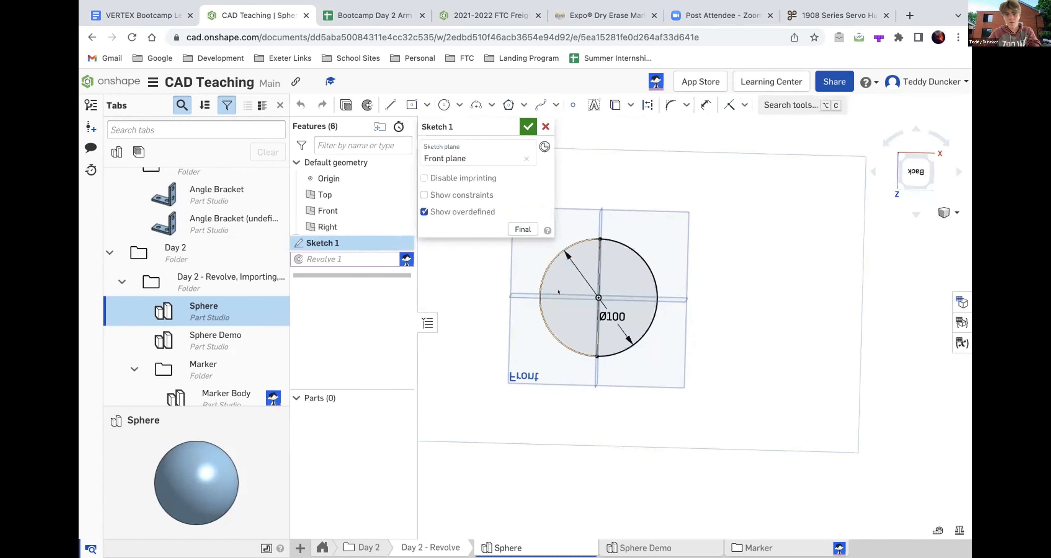
{"action": "scroll", "coordinate": [608, 281], "scroll_direction": "up", "scroll_amount": 2}
{"action": "right_click_drag", "start_coordinate": [608, 282], "coordinate": [593, 299]}
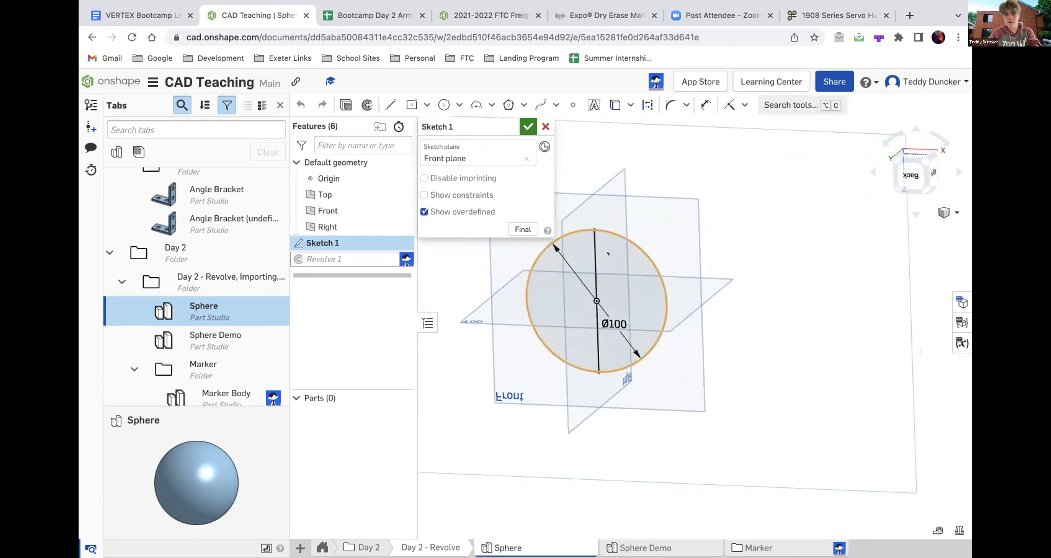
{"action": "scroll", "coordinate": [607, 253], "scroll_direction": "up", "scroll_amount": 5}
{"action": "mouse_move", "coordinate": [607, 253]}
{"action": "right_mouse_down"}
{"action": "mouse_move", "coordinate": [589, 344]}
{"action": "mouse_move", "coordinate": [577, 353]}
{"action": "right_mouse_up"}
{"action": "scroll", "coordinate": [577, 352], "scroll_direction": "down", "scroll_amount": 5}
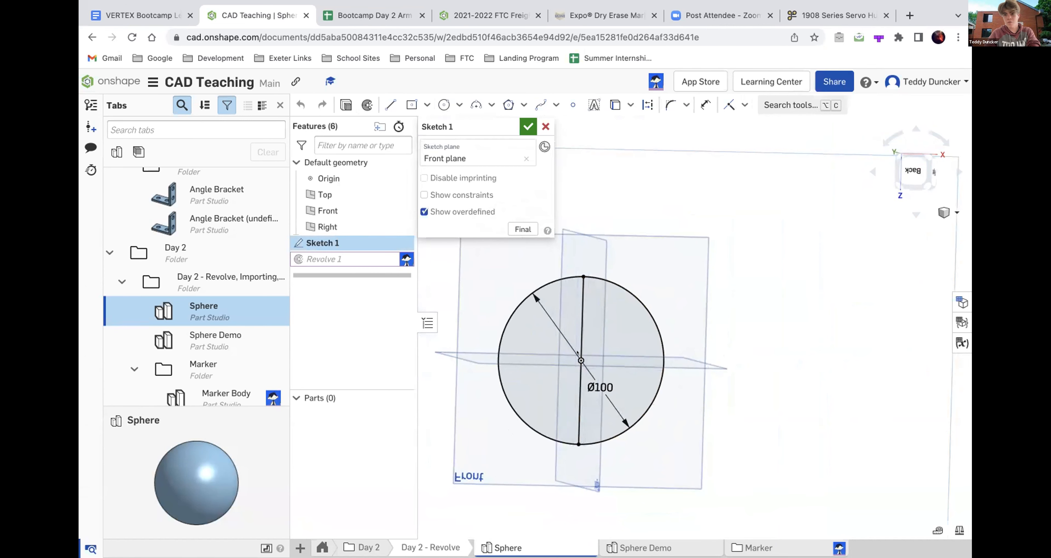
{"action": "left_click", "coordinate": [578, 351]}
{"action": "scroll", "coordinate": [598, 301], "scroll_direction": "up", "scroll_amount": 5}
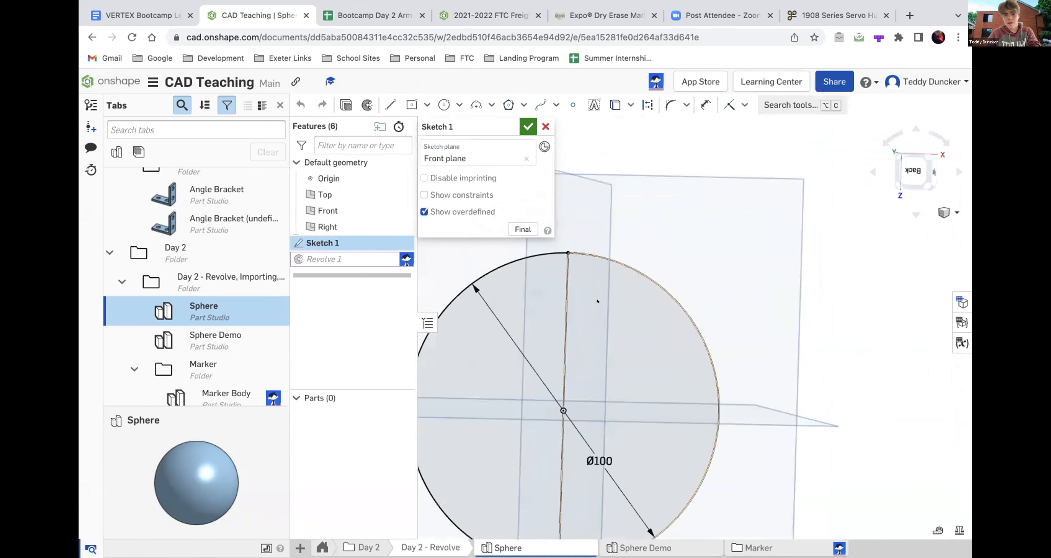
{"action": "right_click_drag", "start_coordinate": [598, 300], "coordinate": [578, 301]}
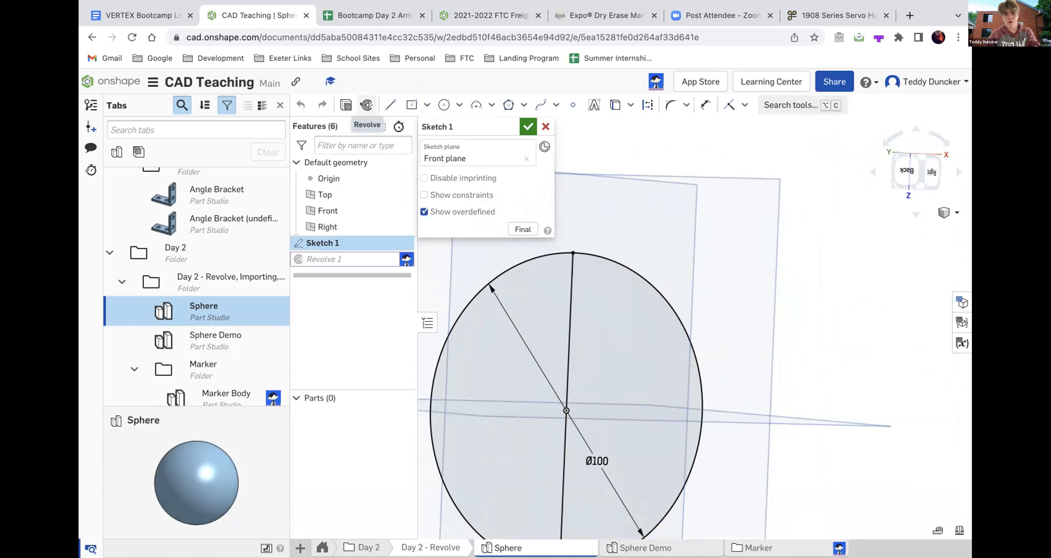
- Open the existing Revolve 1 feature, examine its half-circle profile and revolve axis, and close it
{"action": "left_click", "coordinate": [361, 105]}
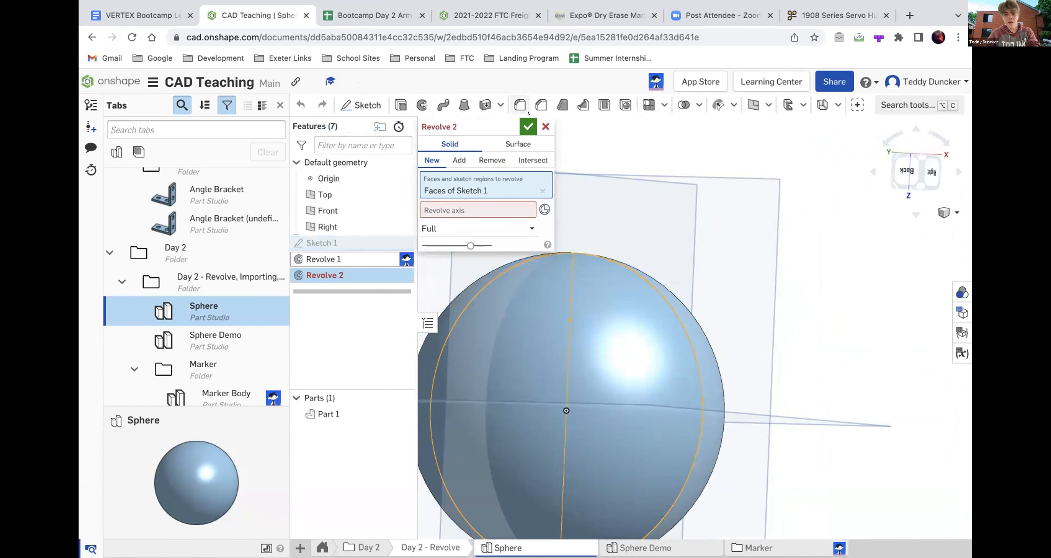
{"action": "left_click", "coordinate": [541, 126]}
{"action": "double_click", "coordinate": [323, 259]}
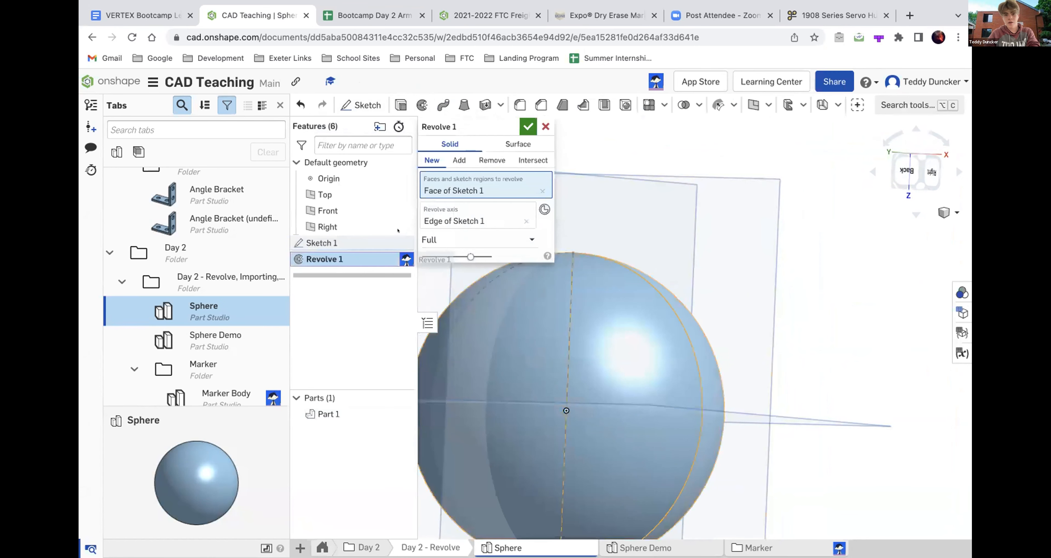
{"action": "scroll", "coordinate": [568, 253], "scroll_direction": "down", "scroll_amount": 3}
{"action": "right_click_drag", "start_coordinate": [568, 254], "coordinate": [608, 262]}
{"action": "scroll", "coordinate": [596, 291], "scroll_direction": "up", "scroll_amount": 2}
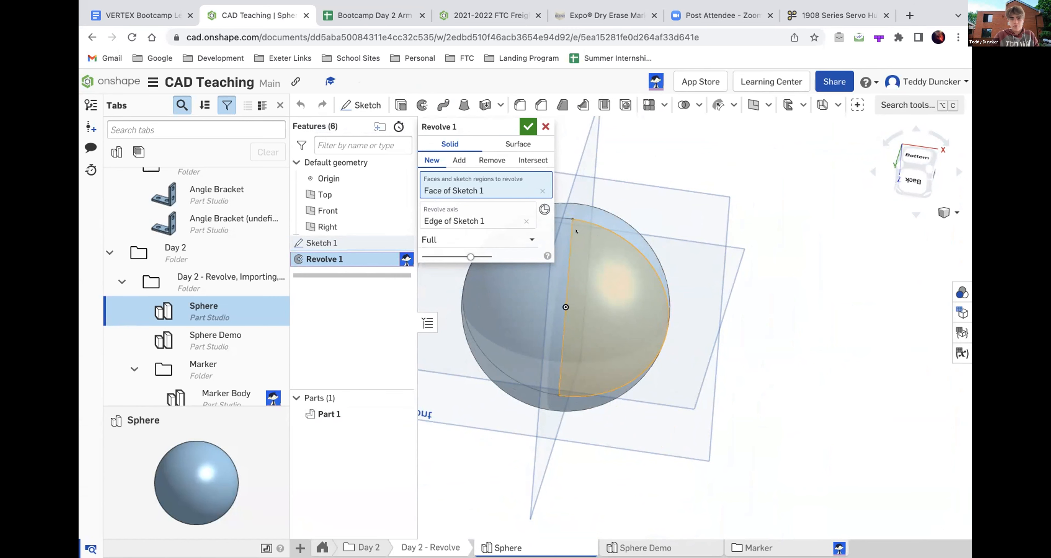
{"action": "scroll", "coordinate": [607, 260], "scroll_direction": "up", "scroll_amount": 5}
{"action": "mouse_move", "coordinate": [607, 260]}
{"action": "right_mouse_down"}
{"action": "mouse_move", "coordinate": [588, 253]}
{"action": "mouse_move", "coordinate": [598, 252]}
{"action": "right_mouse_up"}
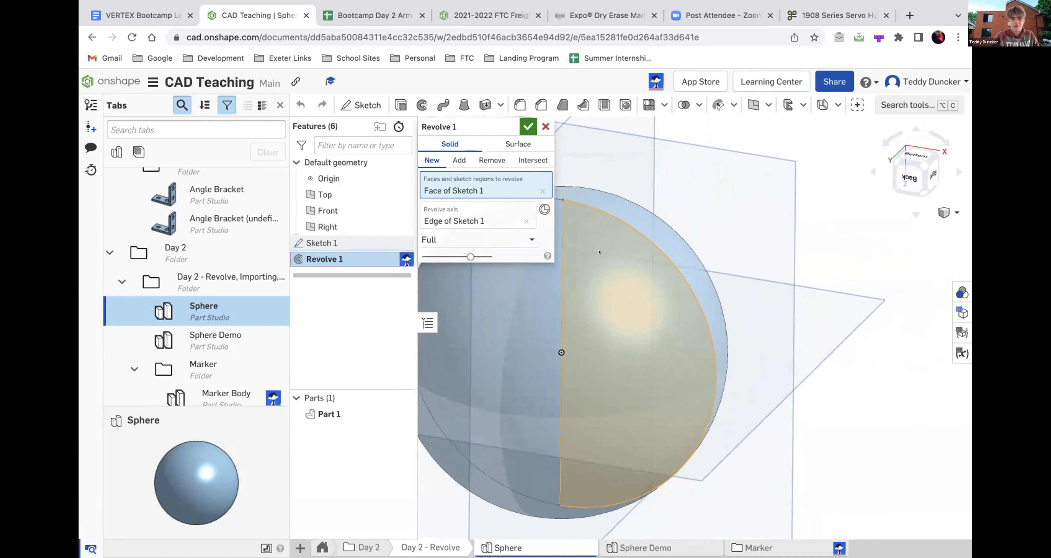
{"action": "scroll", "coordinate": [690, 325], "scroll_direction": "down", "scroll_amount": 3}
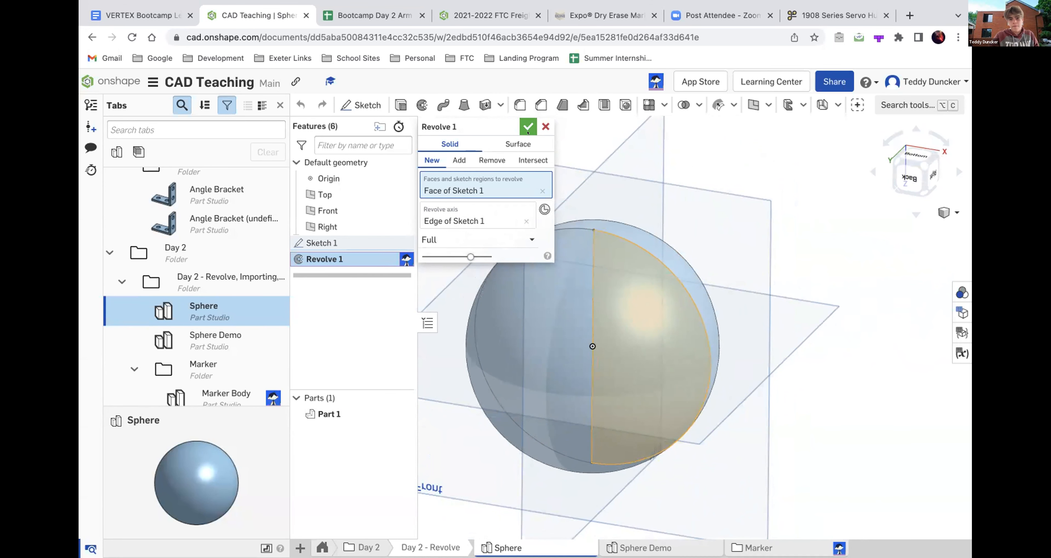
{"action": "left_click", "coordinate": [528, 127]}
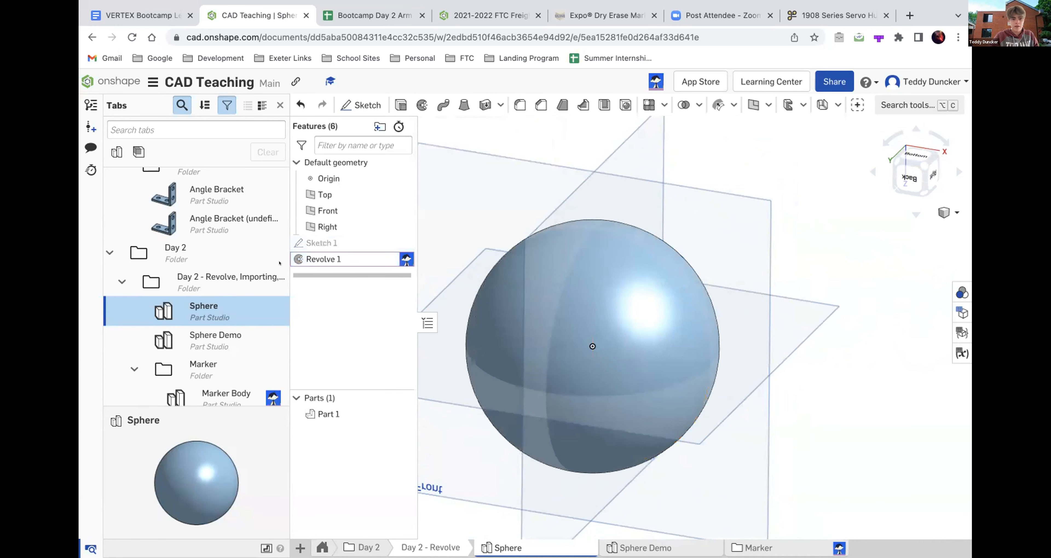
- Open the Sphere Demo part studio and start a sketch on the Front plane
{"action": "key", "text": "Down"}
{"action": "key", "text": "Return"}
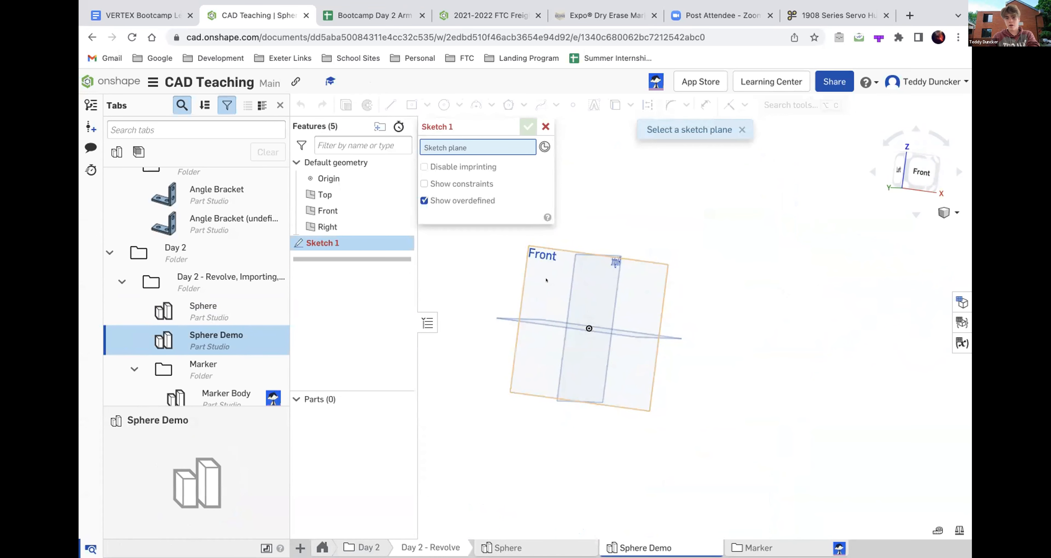
{"action": "left_click", "coordinate": [547, 260]}
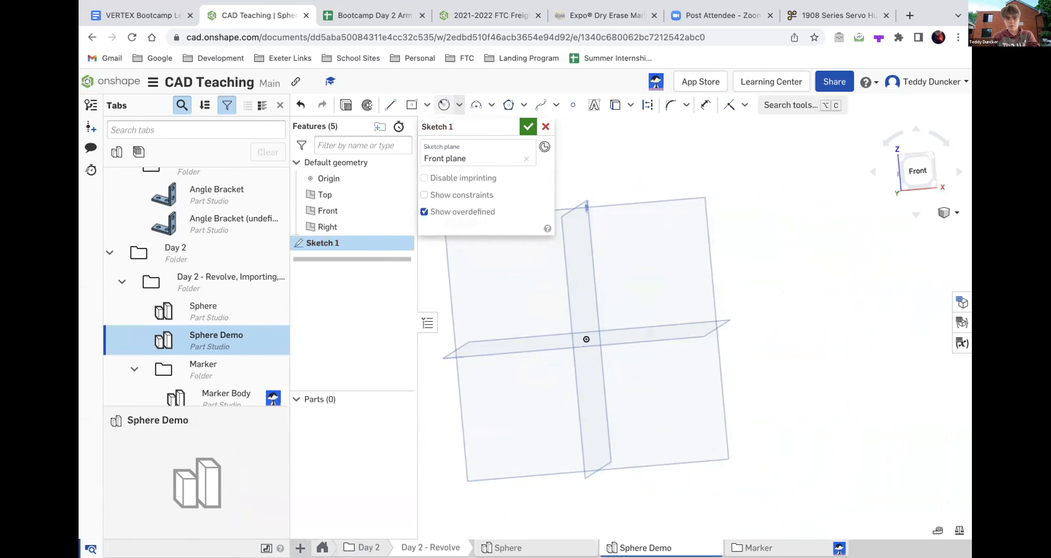
- Sketch a circle centred on the origin with a diameter of 100 mm
{"action": "left_click", "coordinate": [444, 104]}
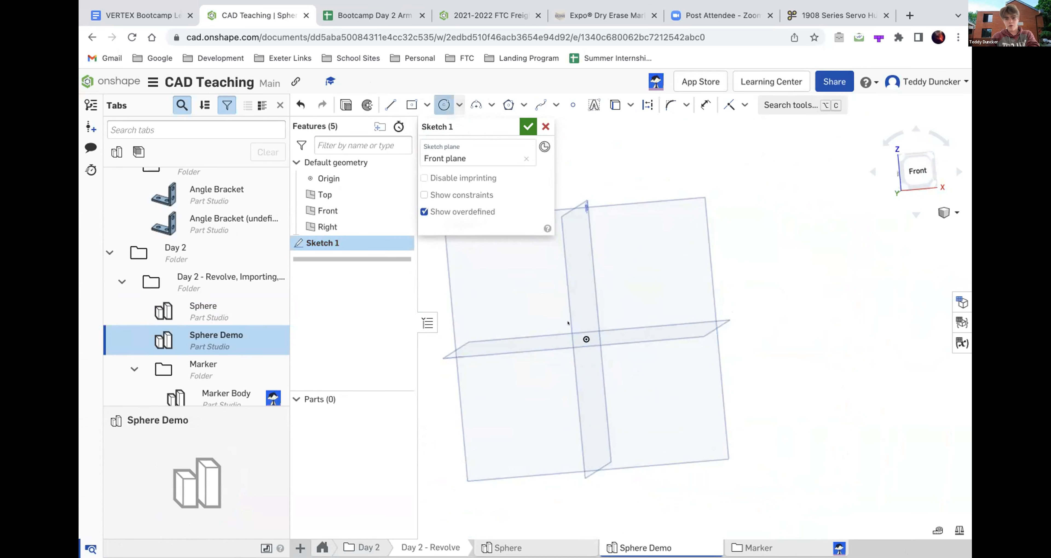
{"action": "left_click", "coordinate": [917, 171]}
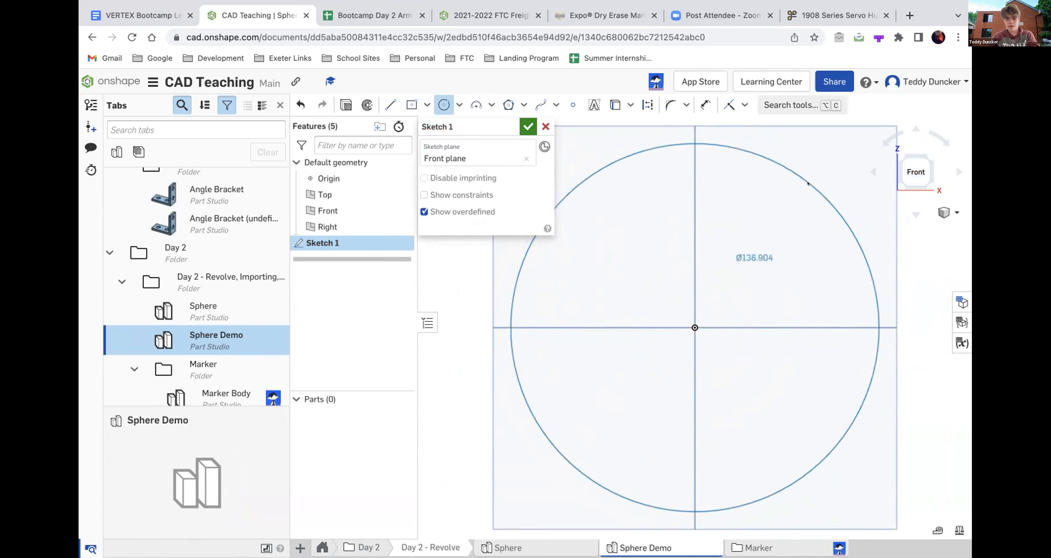
{"action": "left_click", "coordinate": [808, 185]}
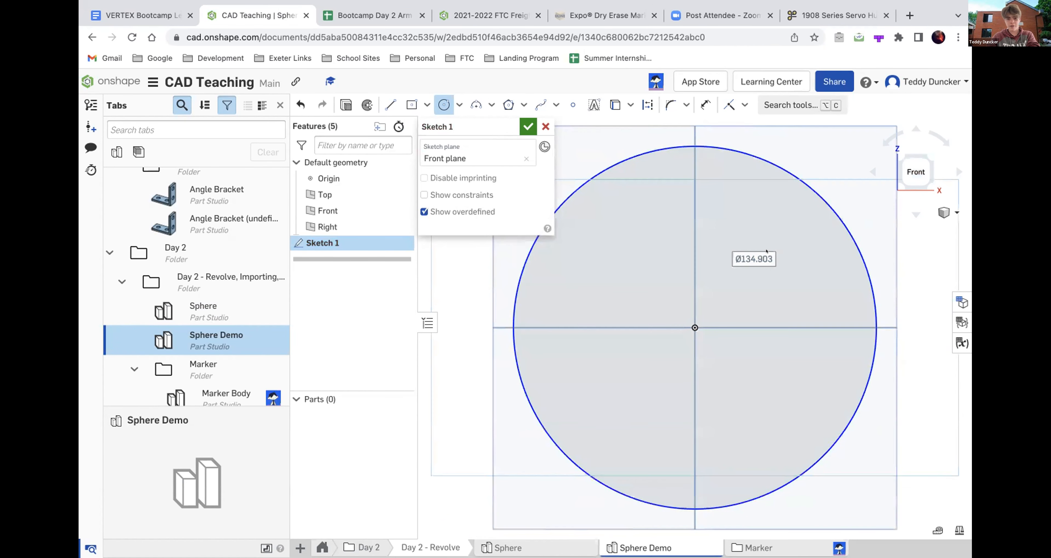
{"action": "type", "text": "100"}
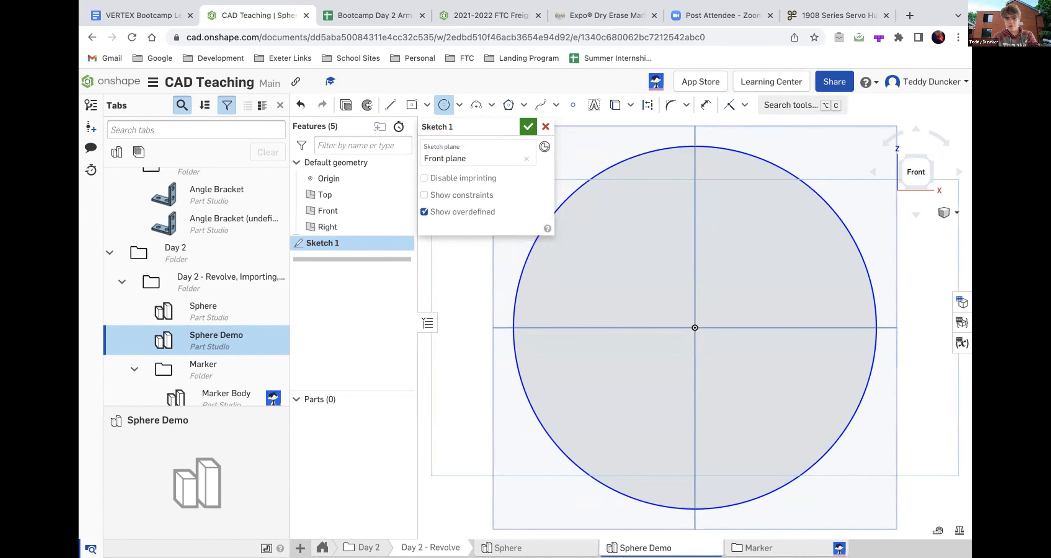
{"action": "key", "text": "Return"}
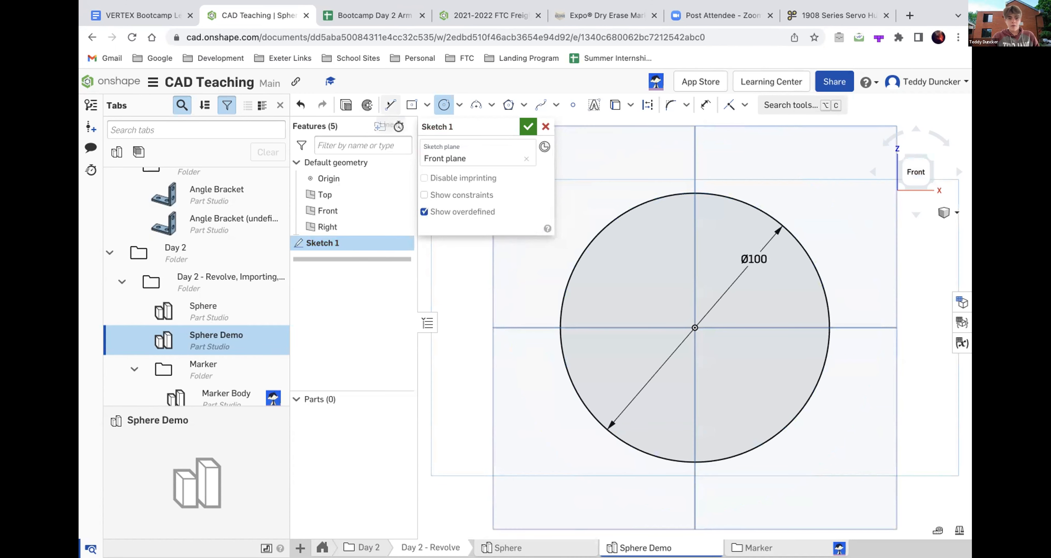
- Draw a vertical line about 137 mm long through the circle's centre, extending past it at both ends
{"action": "left_click", "coordinate": [390, 105]}
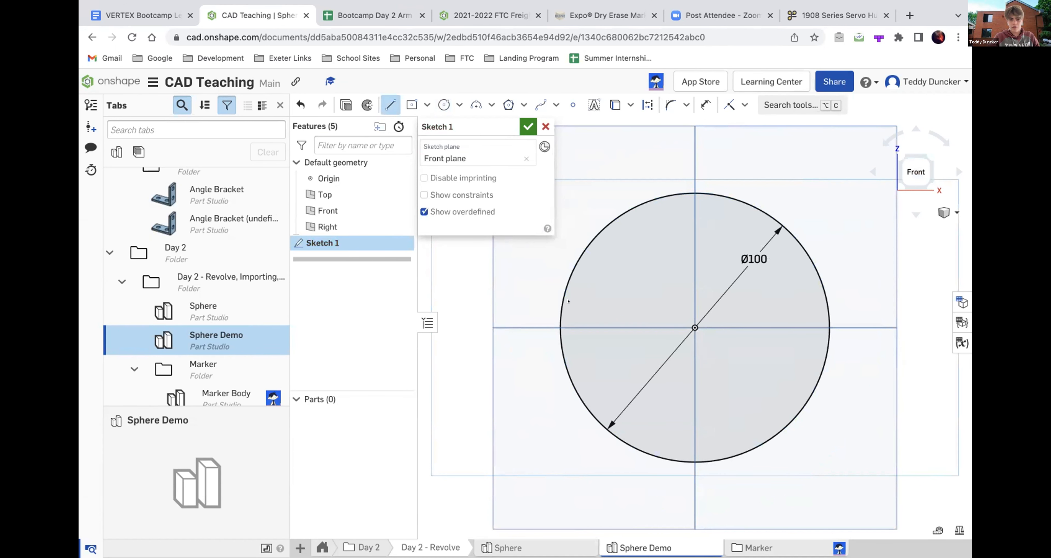
{"action": "scroll", "coordinate": [568, 301], "scroll_direction": "down", "scroll_amount": 5}
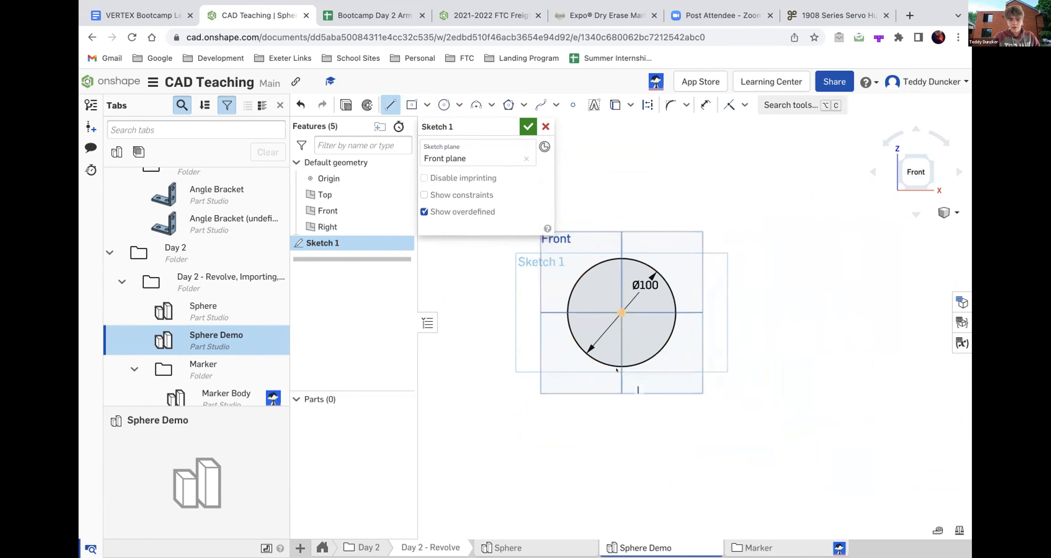
{"action": "scroll", "coordinate": [617, 371], "scroll_direction": "up", "scroll_amount": 4}
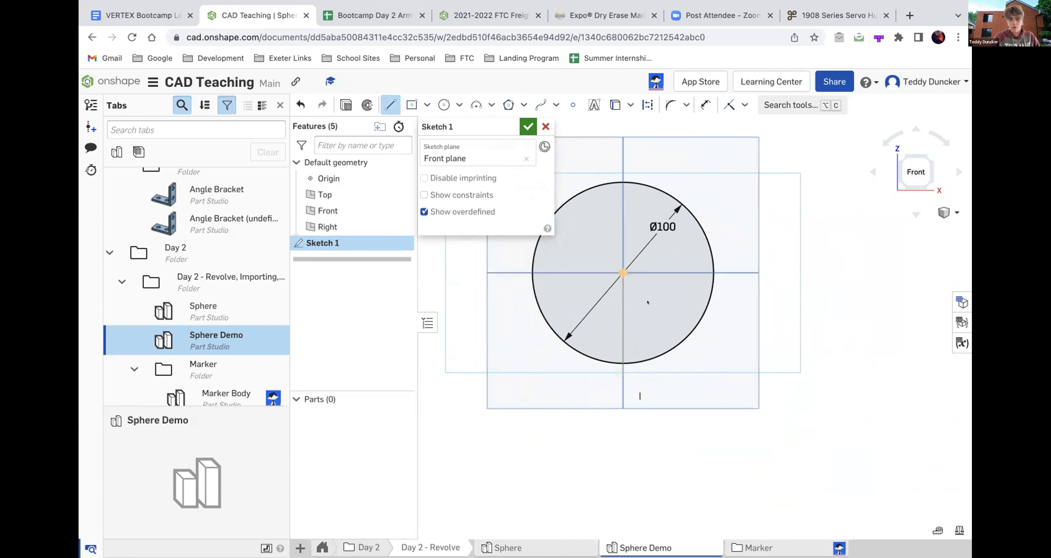
{"action": "right_click_drag", "start_coordinate": [648, 303], "coordinate": [667, 231]}
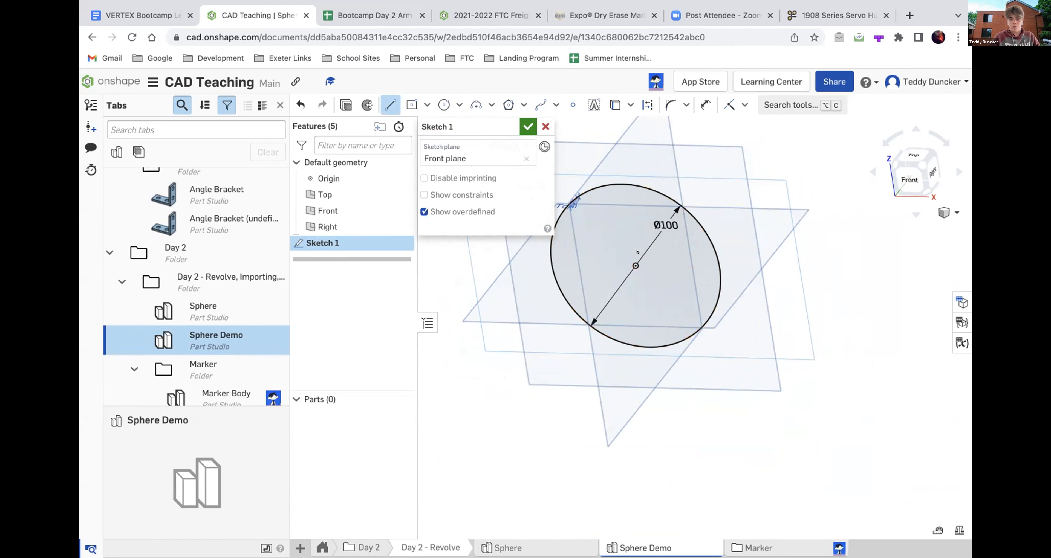
{"action": "key", "text": "n"}
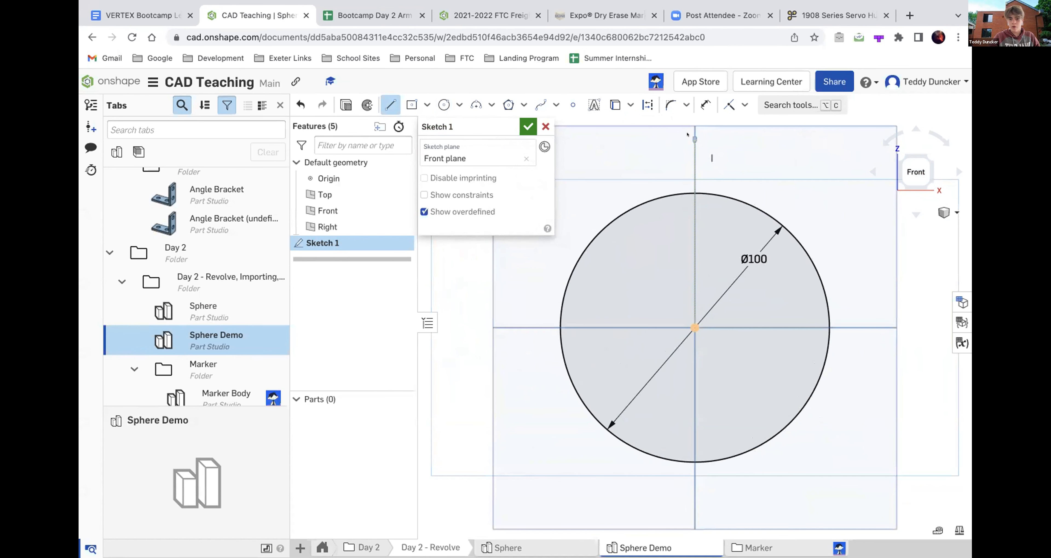
{"action": "key", "text": "f"}
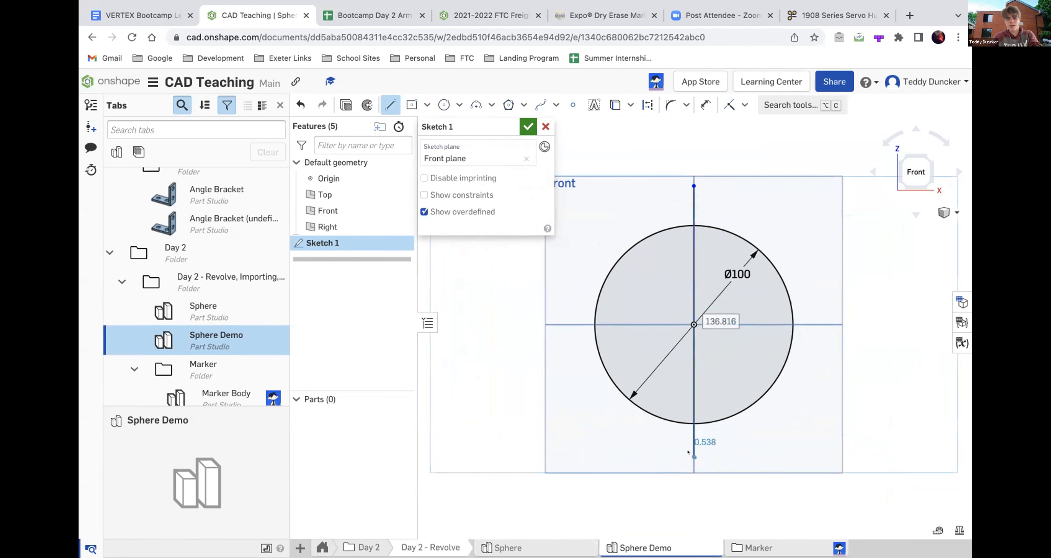
{"action": "left_click", "coordinate": [694, 456]}
{"action": "key", "text": "Escape"}
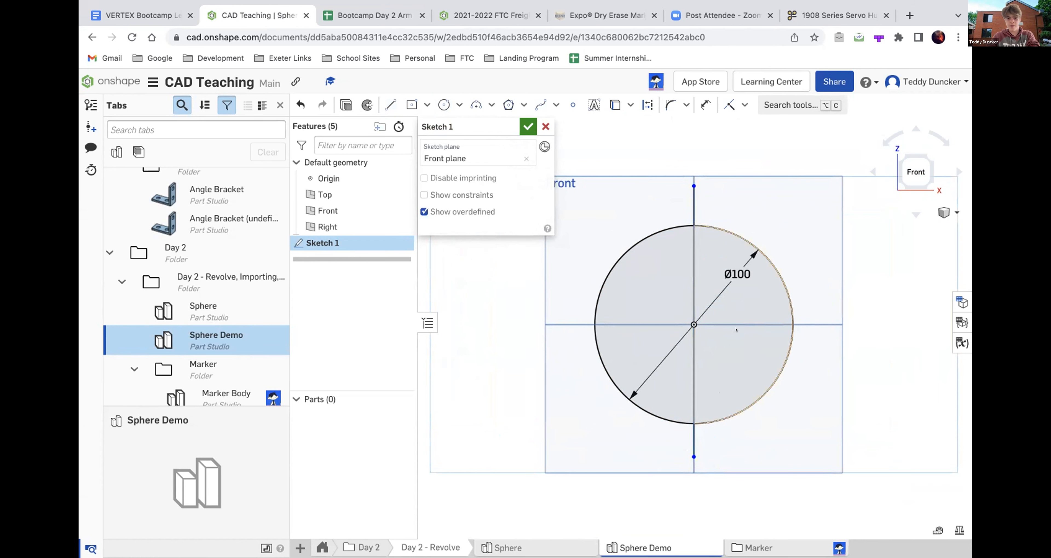
- Revolve the circle's right half into a new full solid about a mate connector at the vertical line's upper end
{"action": "left_click", "coordinate": [736, 330]}
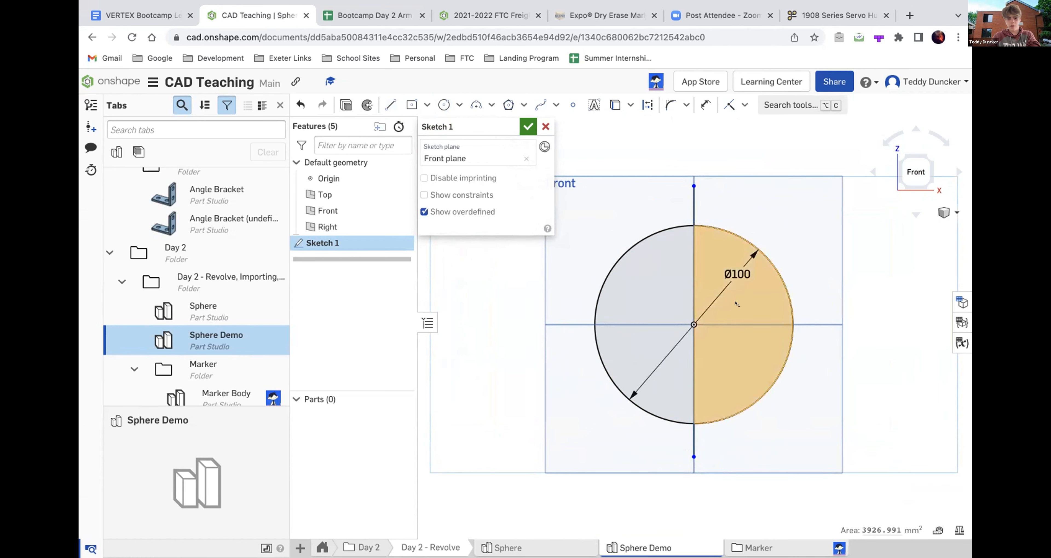
{"action": "left_click", "coordinate": [367, 105]}
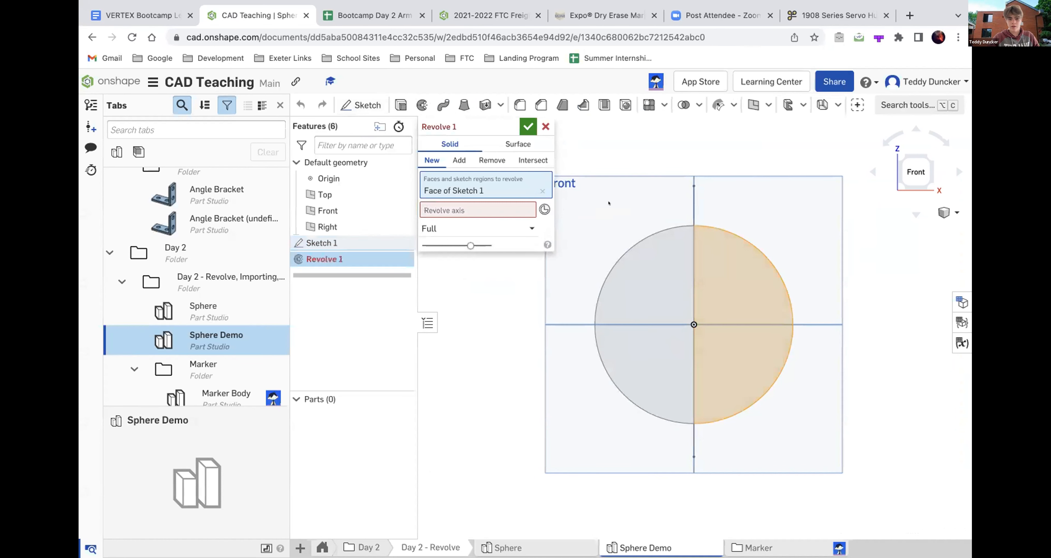
{"action": "left_click", "coordinate": [530, 207]}
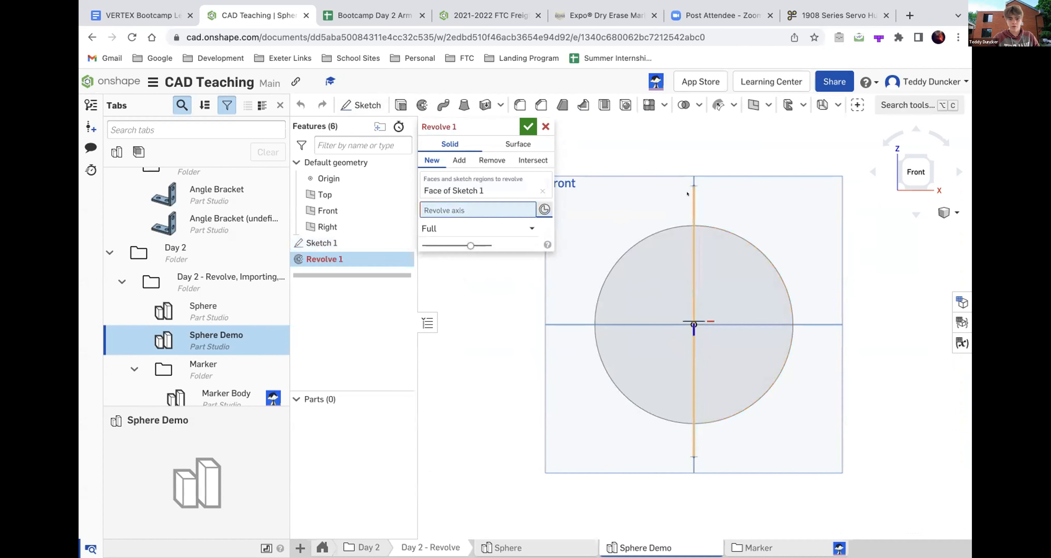
{"action": "right_click_drag", "start_coordinate": [693, 196], "coordinate": [685, 202]}
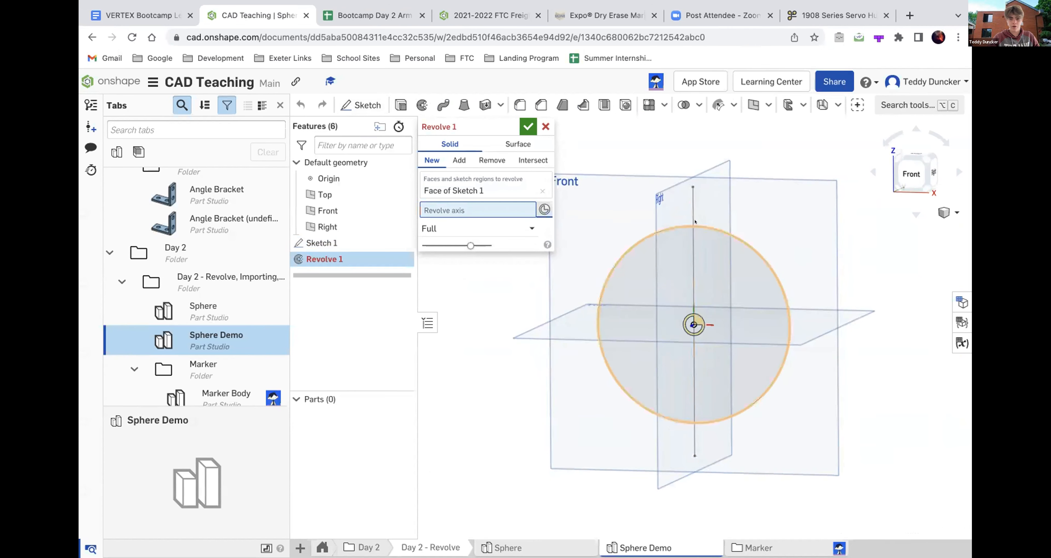
{"action": "left_click", "coordinate": [687, 213]}
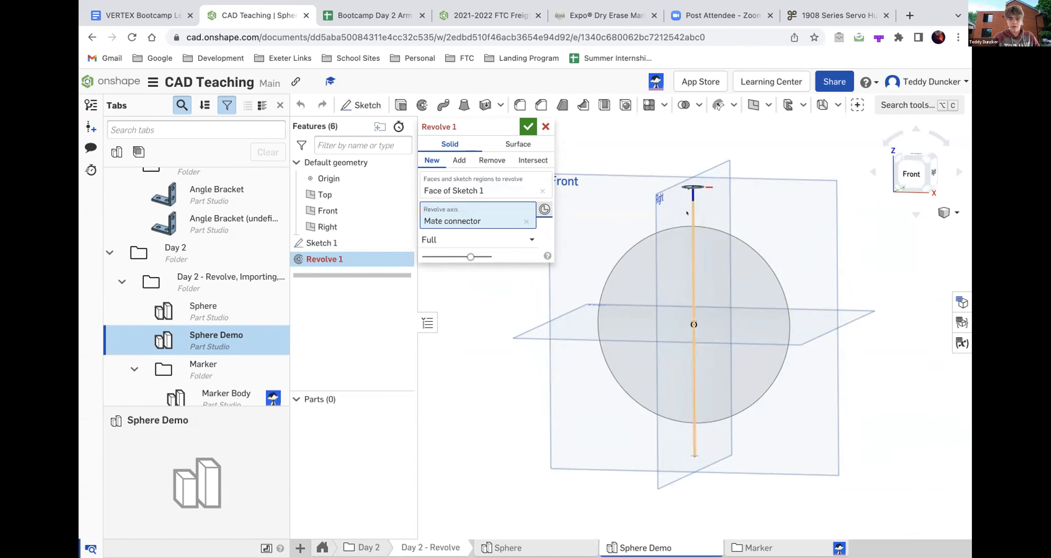
{"action": "right_click_drag", "start_coordinate": [687, 216], "coordinate": [686, 239]}
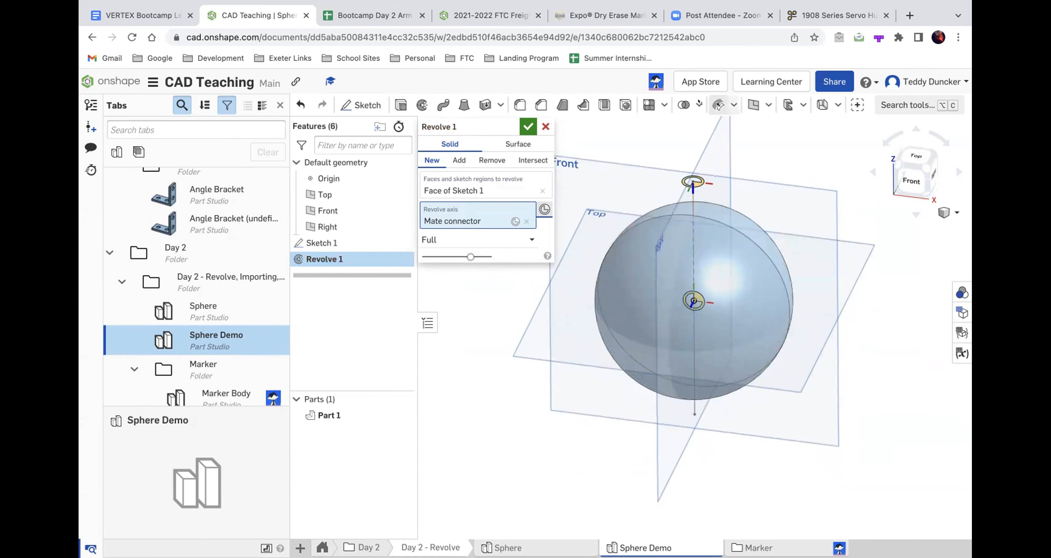
{"action": "mouse_move", "coordinate": [688, 317]}
{"action": "right_mouse_down"}
{"action": "mouse_move", "coordinate": [697, 302]}
{"action": "mouse_move", "coordinate": [725, 315]}
{"action": "mouse_move", "coordinate": [685, 324]}
{"action": "right_mouse_up"}
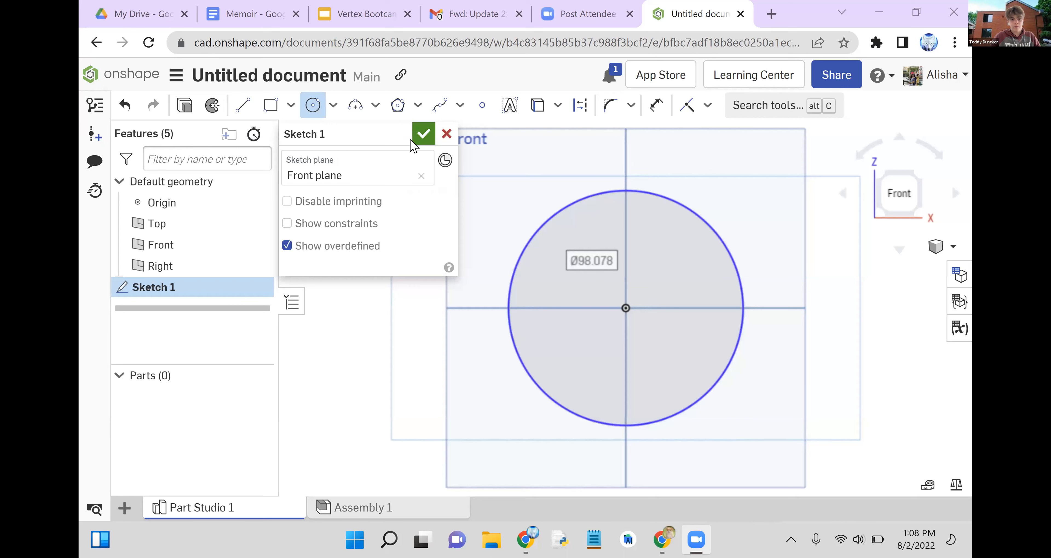
- Draw a vertical line about 131 mm long through the circle's centre, extending past it at both ends, and finish the sketch
{"action": "left_click", "coordinate": [242, 107]}
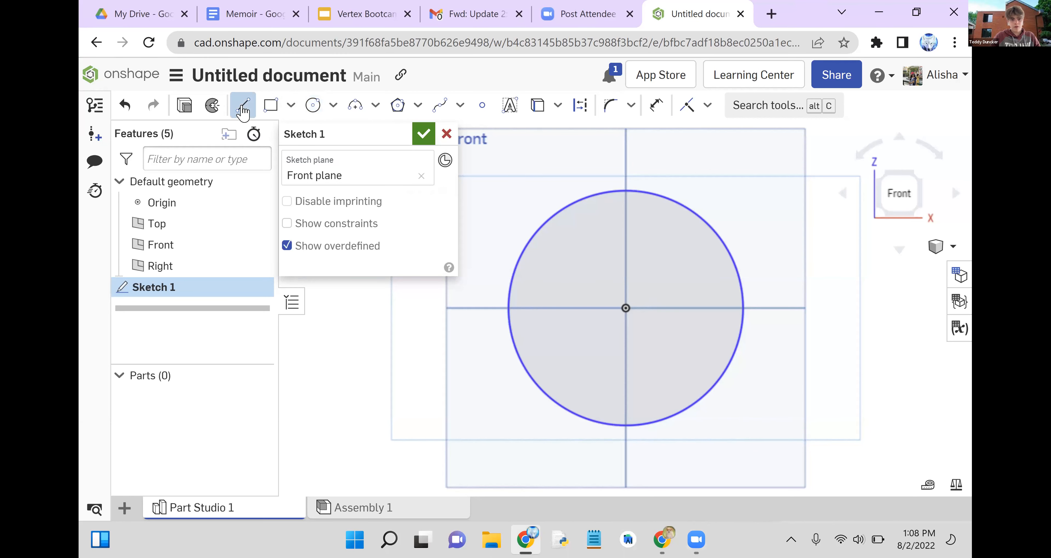
{"action": "left_click", "coordinate": [625, 155]}
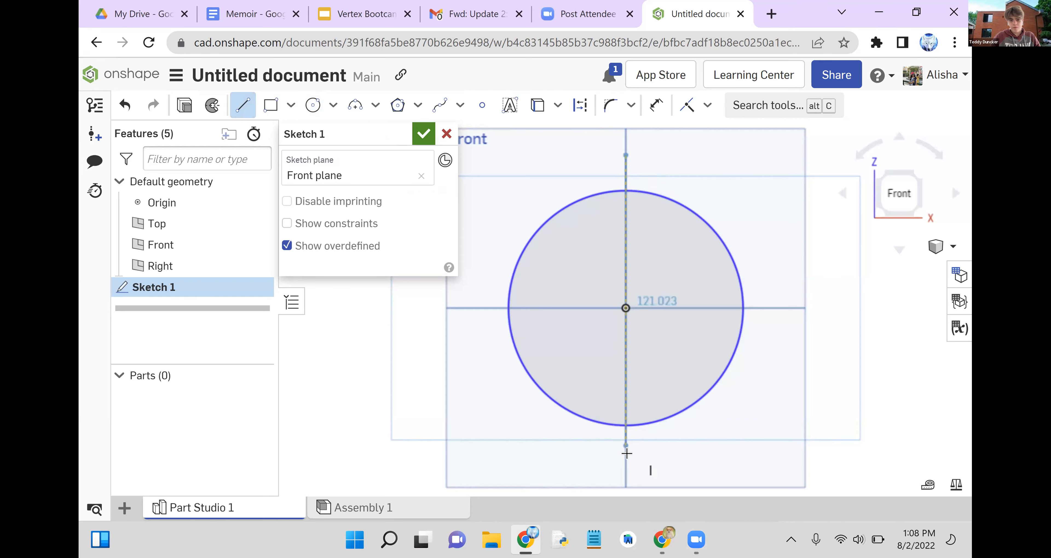
{"action": "left_click", "coordinate": [626, 469]}
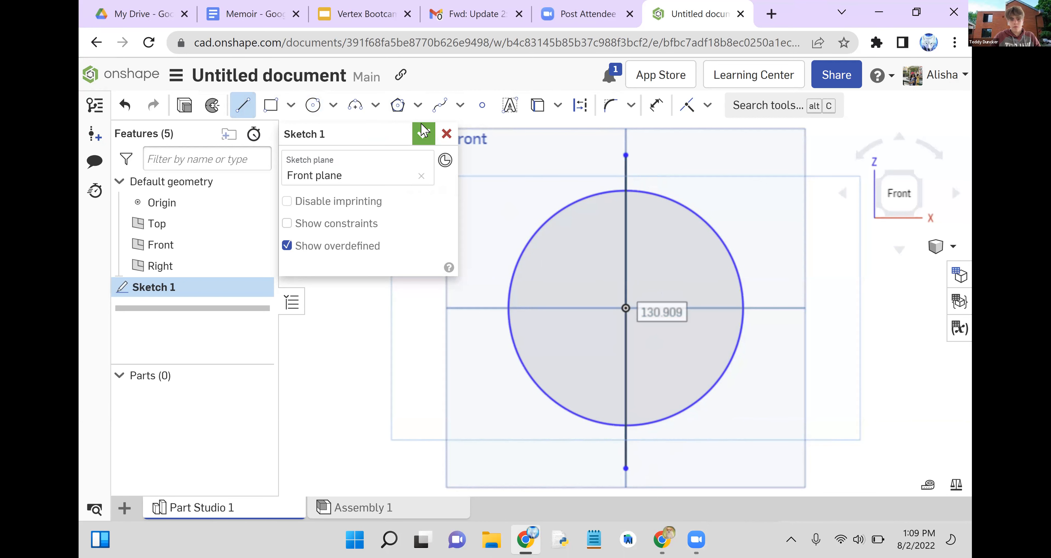
{"action": "left_click", "coordinate": [423, 138]}
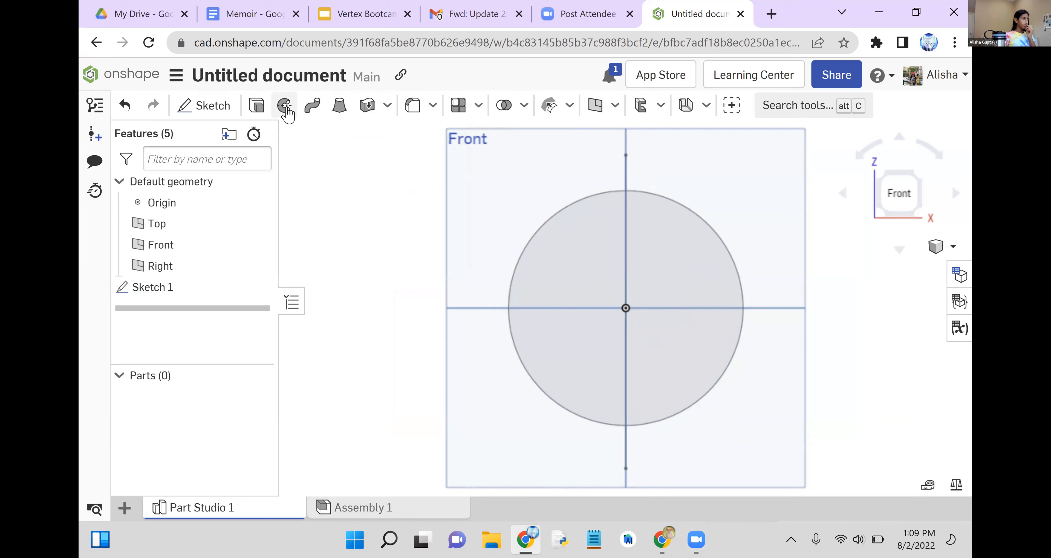
- Set up a full solid Revolve in Add mode of the circle's right half about a mate connector at the vertical line's midpoint
{"action": "left_click", "coordinate": [286, 107]}
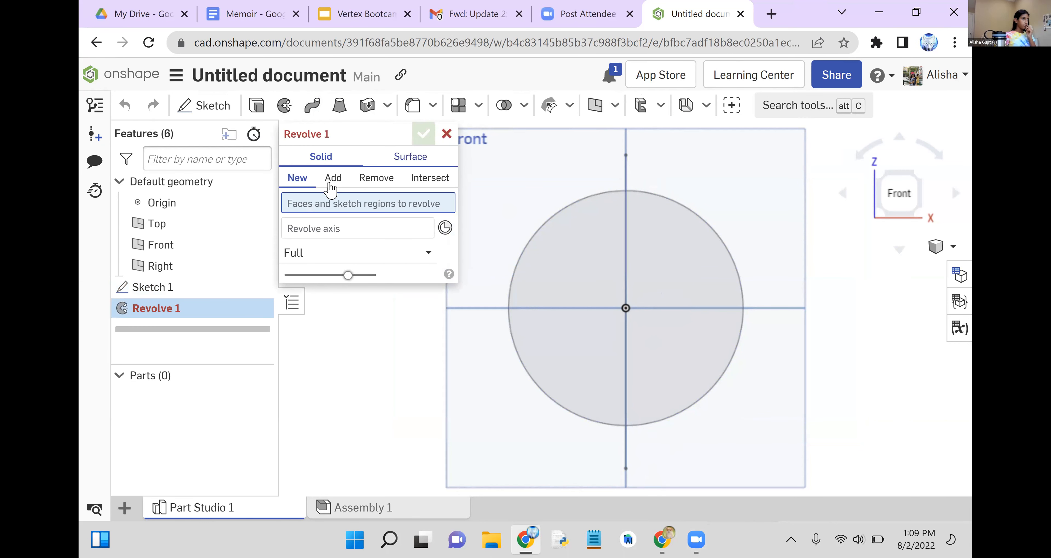
{"action": "left_click", "coordinate": [338, 179]}
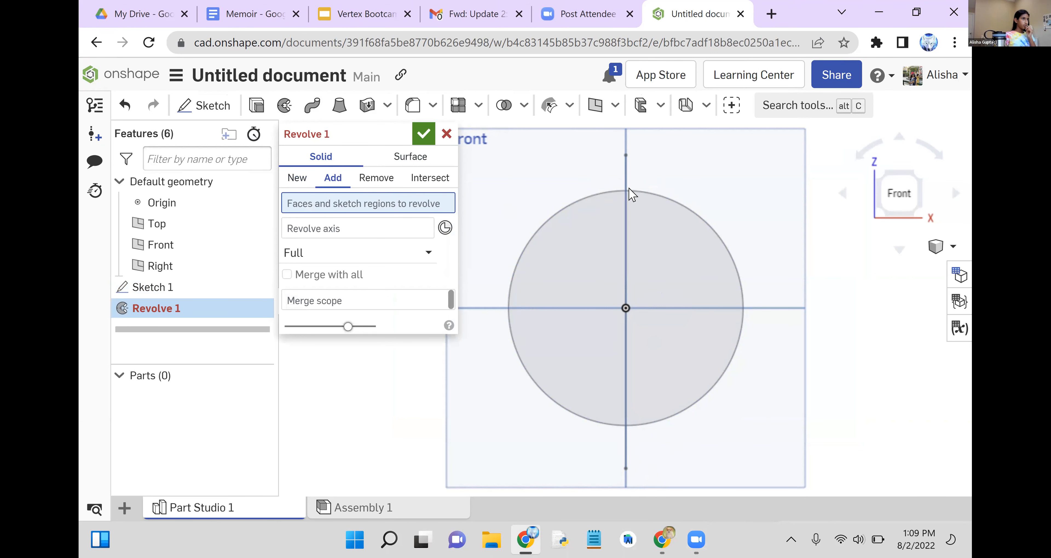
{"action": "left_click", "coordinate": [627, 207]}
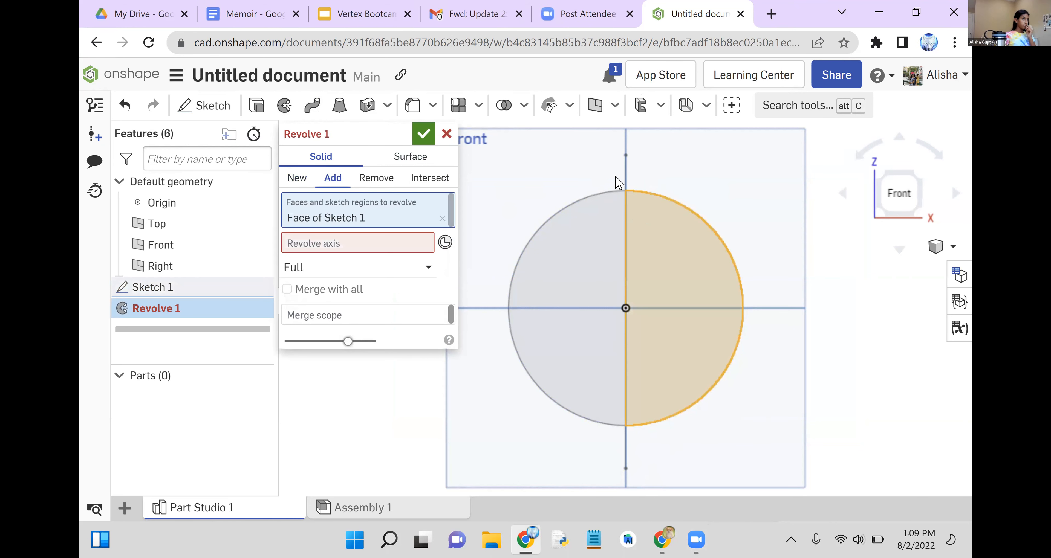
{"action": "left_click", "coordinate": [632, 179]}
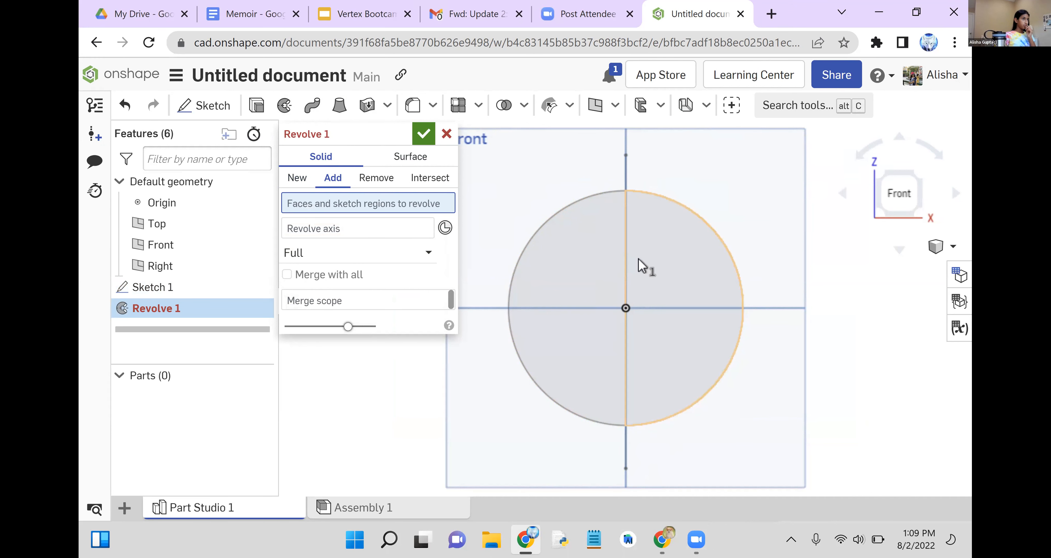
{"action": "left_click", "coordinate": [643, 265]}
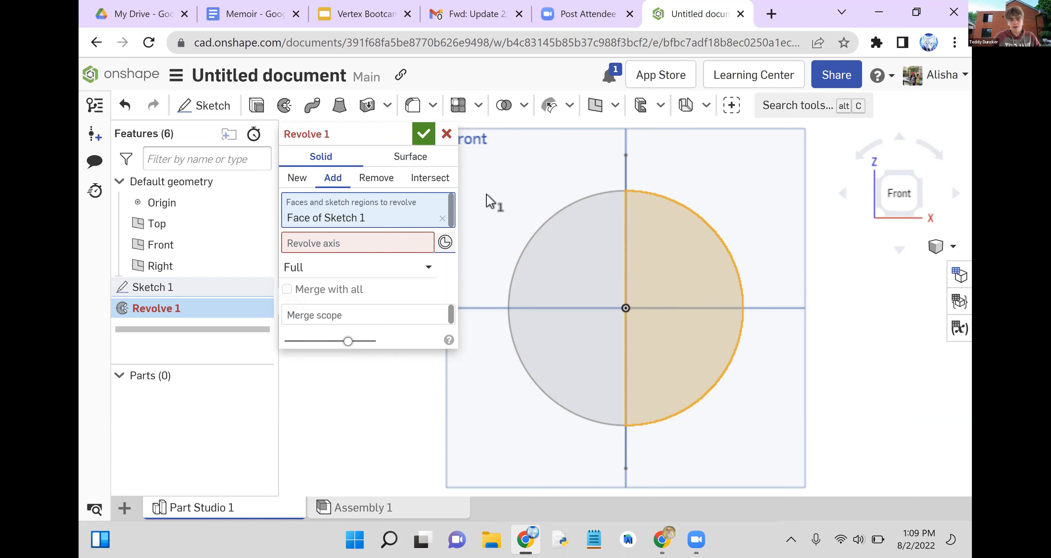
{"action": "left_click", "coordinate": [447, 245]}
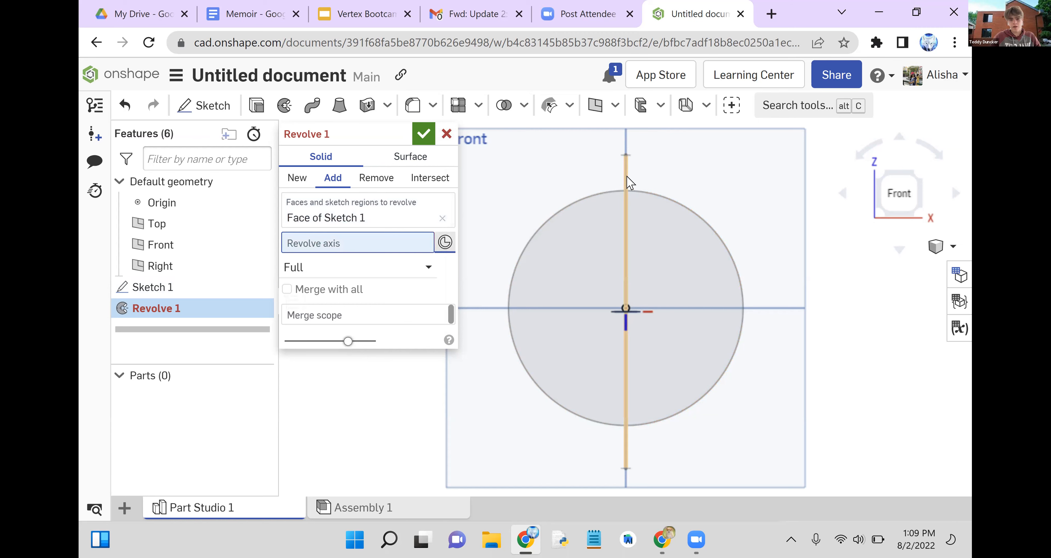
{"action": "left_click", "coordinate": [628, 177]}
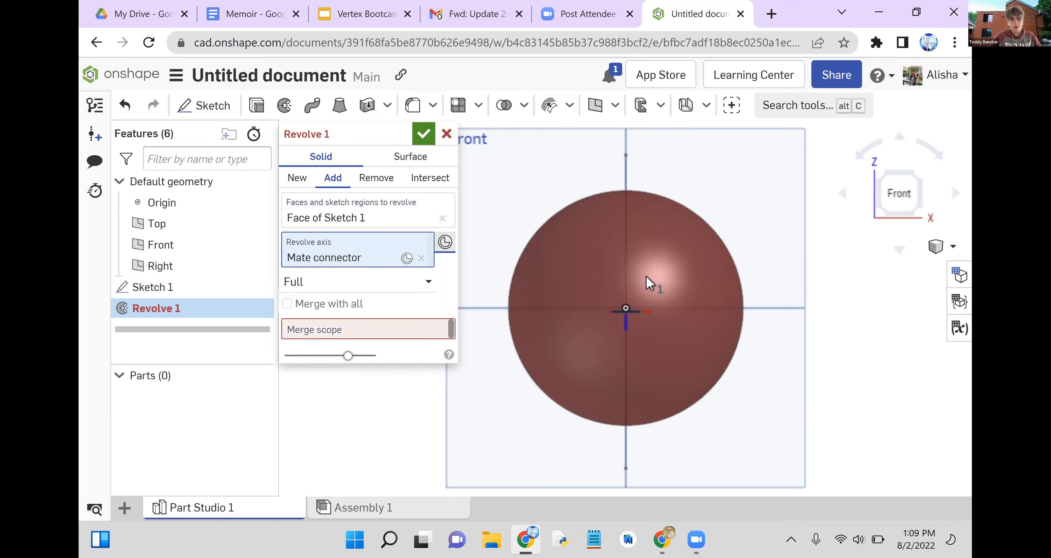
{"action": "right_click_drag", "start_coordinate": [683, 318], "coordinate": [394, 160]}
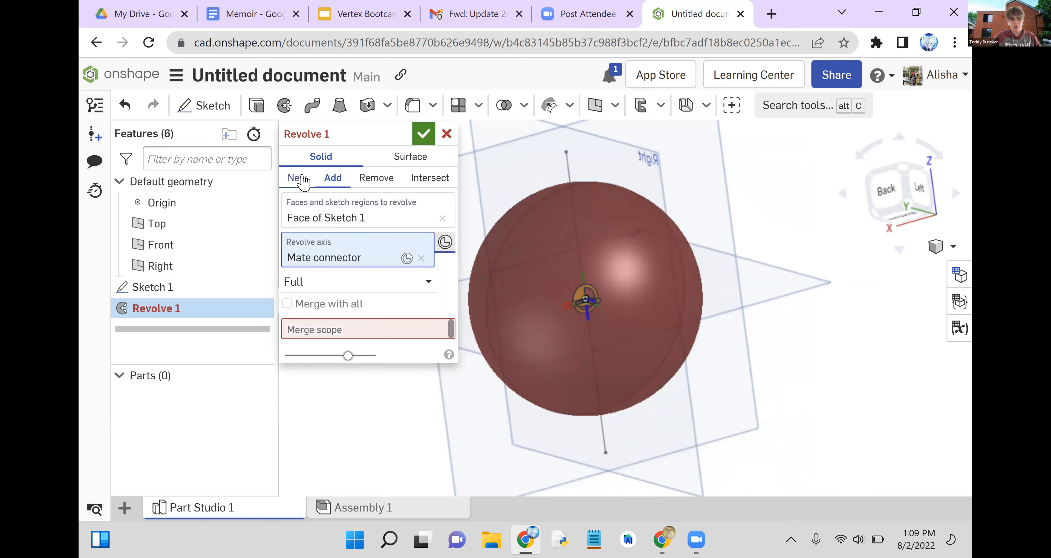
- Change the revolve's operation to New and accept the sphere
{"action": "left_click", "coordinate": [302, 182]}
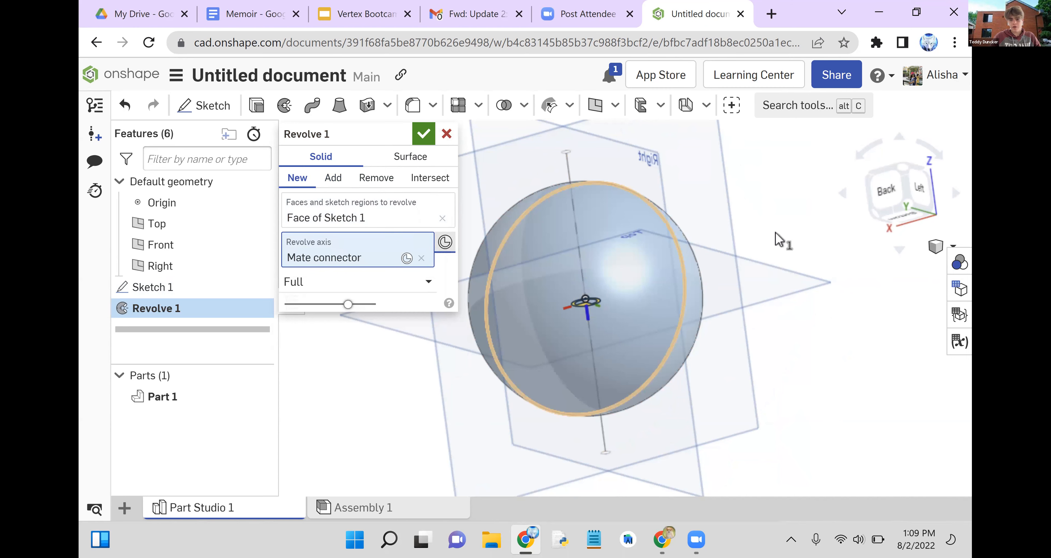
{"action": "right_click_drag", "start_coordinate": [776, 233], "coordinate": [652, 172]}
{"action": "left_click", "coordinate": [424, 132]}
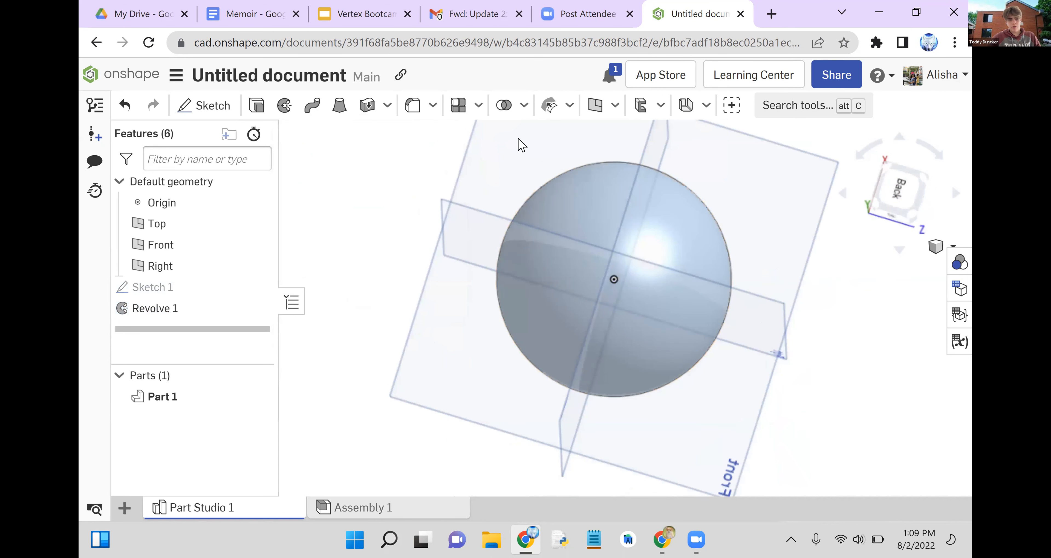
{"action": "right_click_drag", "start_coordinate": [563, 204], "coordinate": [591, 240]}
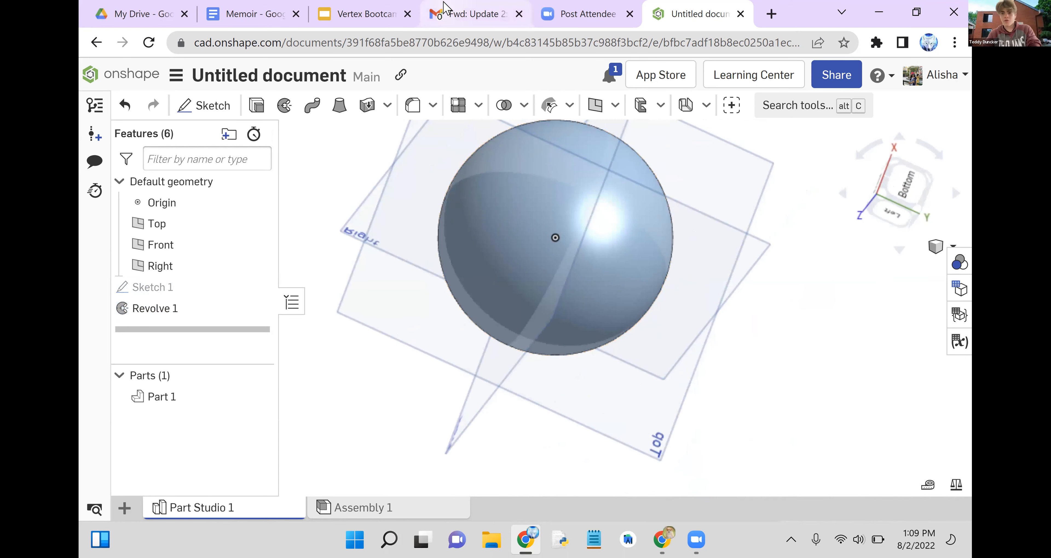
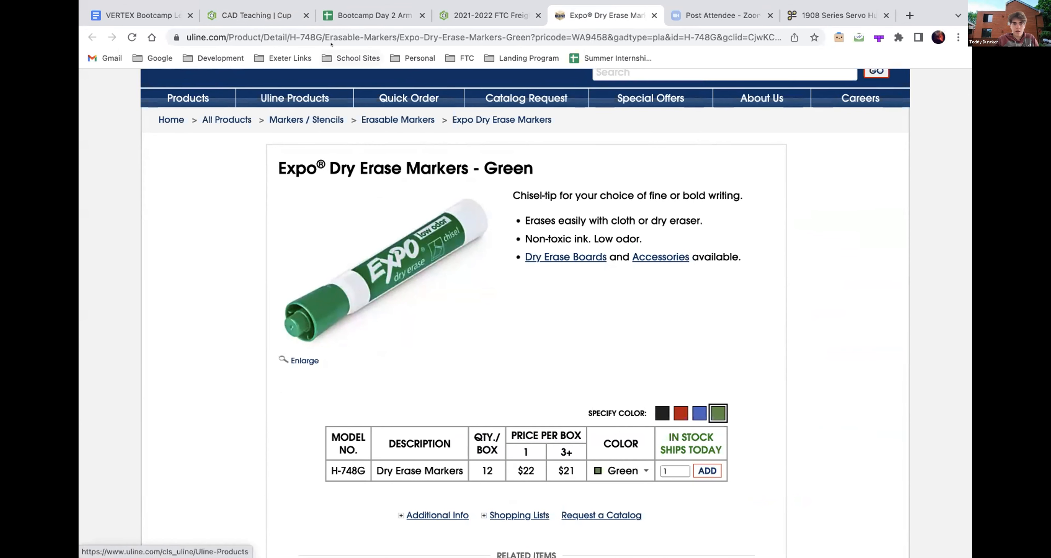
- Switch to the CAD Teaching document in Onshape and open the Marker Body part studio
{"action": "left_click", "coordinate": [468, 15]}
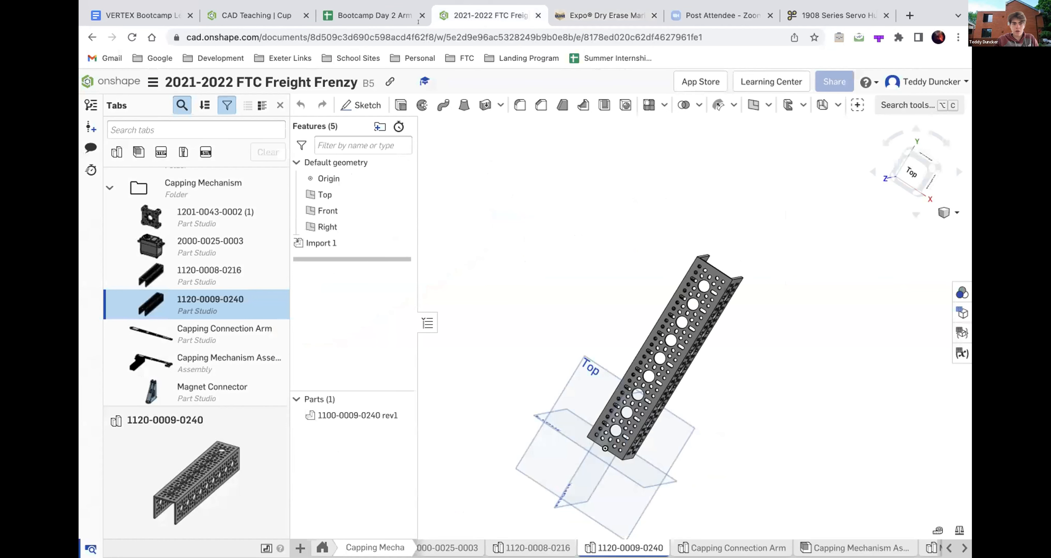
{"action": "left_click", "coordinate": [249, 18]}
{"action": "left_click", "coordinate": [330, 23]}
{"action": "left_click", "coordinate": [256, 15]}
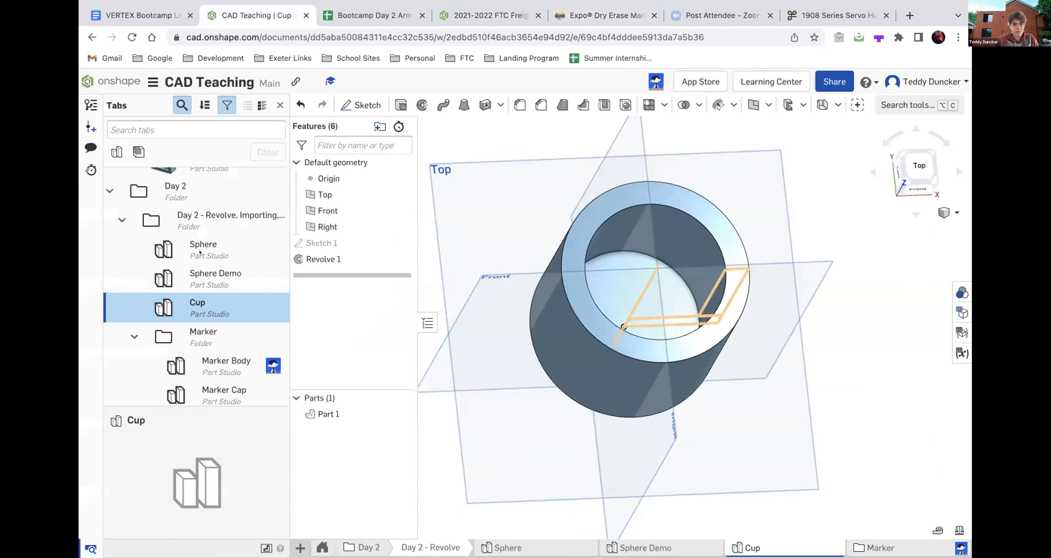
{"action": "scroll", "coordinate": [200, 254], "scroll_direction": "down", "scroll_amount": 3}
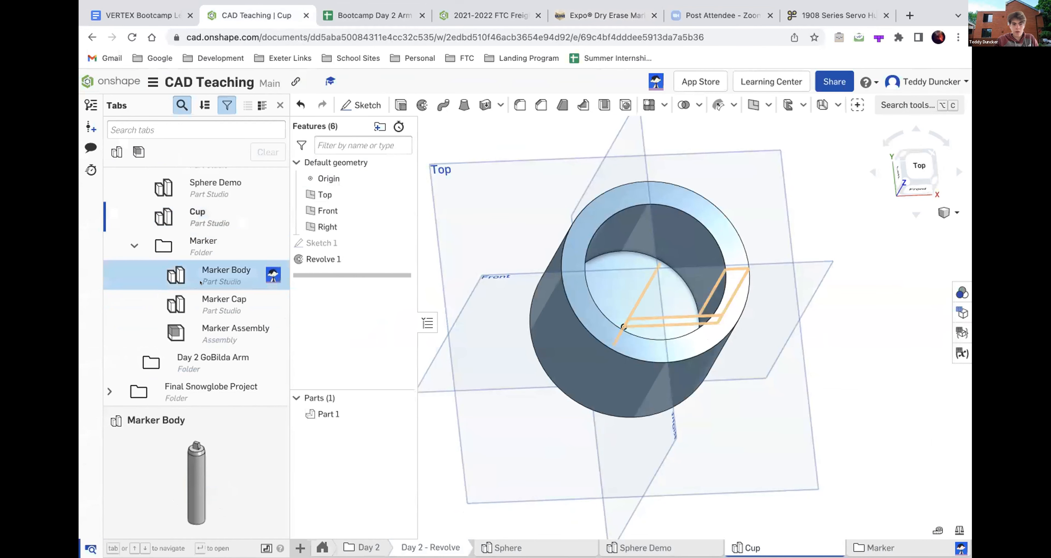
{"action": "left_click", "coordinate": [200, 282]}
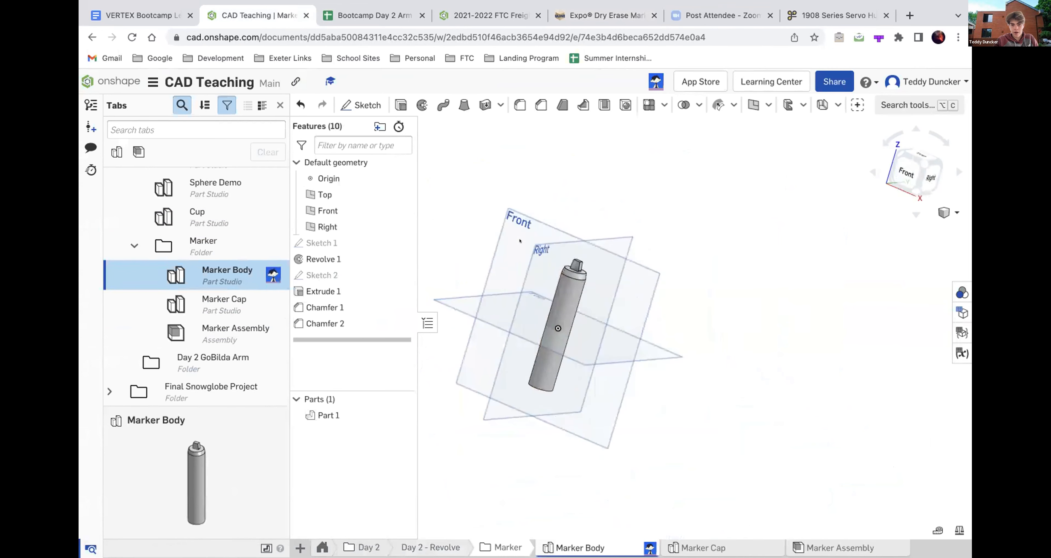
- Examine the marker body and its tip from above, from the back and at close range
{"action": "mouse_move", "coordinate": [519, 241]}
{"action": "right_mouse_down"}
{"action": "mouse_move", "coordinate": [518, 153]}
{"action": "mouse_move", "coordinate": [528, 183]}
{"action": "right_mouse_up"}
{"action": "scroll", "coordinate": [576, 327], "scroll_direction": "up", "scroll_amount": 5}
{"action": "mouse_move", "coordinate": [576, 326]}
{"action": "right_mouse_down"}
{"action": "mouse_move", "coordinate": [599, 342]}
{"action": "mouse_move", "coordinate": [590, 344]}
{"action": "mouse_move", "coordinate": [667, 351]}
{"action": "right_mouse_up"}
{"action": "scroll", "coordinate": [590, 344], "scroll_direction": "down", "scroll_amount": 8}
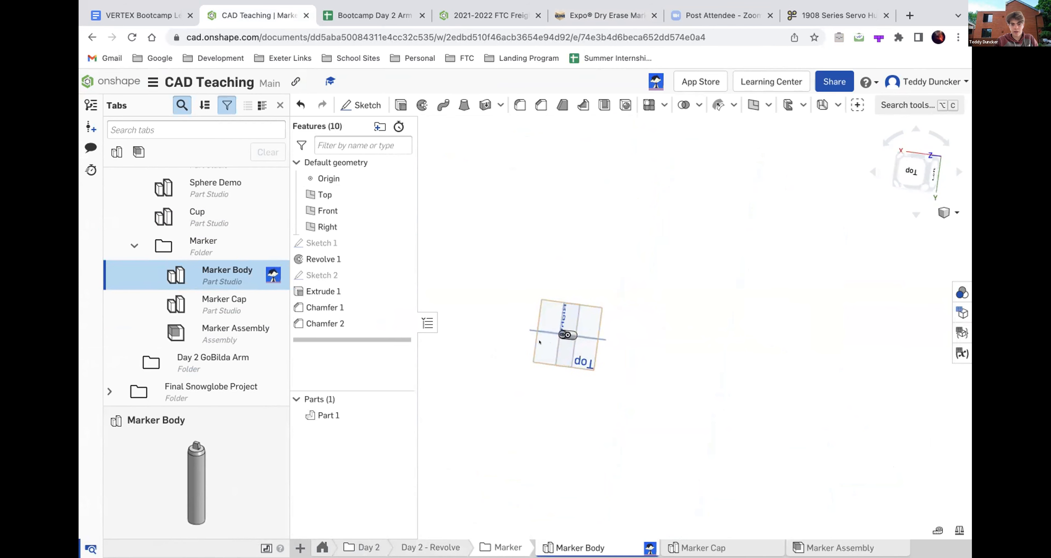
{"action": "right_click_drag", "start_coordinate": [549, 333], "coordinate": [570, 324]}
{"action": "scroll", "coordinate": [569, 323], "scroll_direction": "up", "scroll_amount": 5}
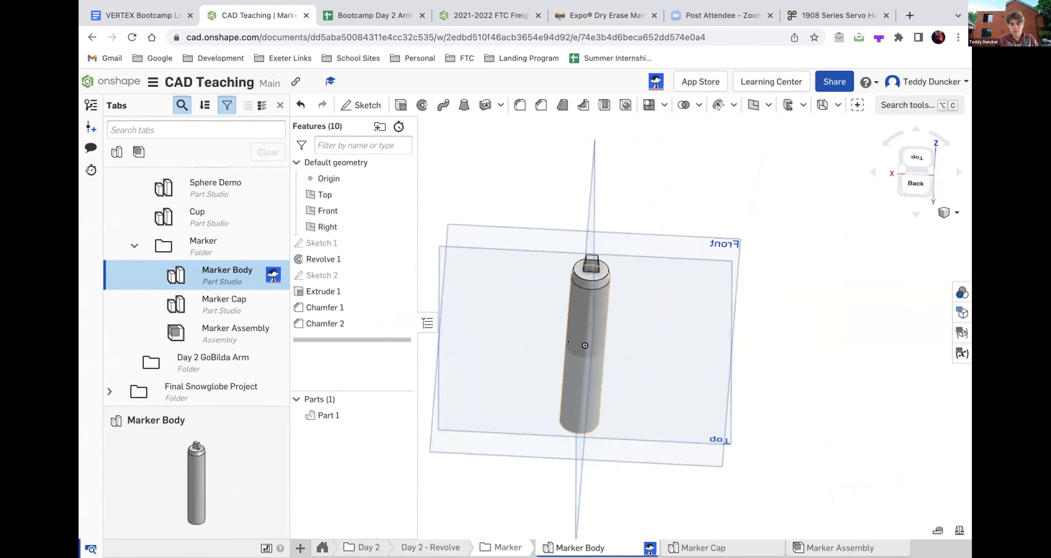
{"action": "scroll", "coordinate": [569, 271], "scroll_direction": "up", "scroll_amount": 3}
- Examine the enlarged Expo dry erase marker photo on the Uline page and return to the Marker Body model
{"action": "left_click", "coordinate": [577, 15]}
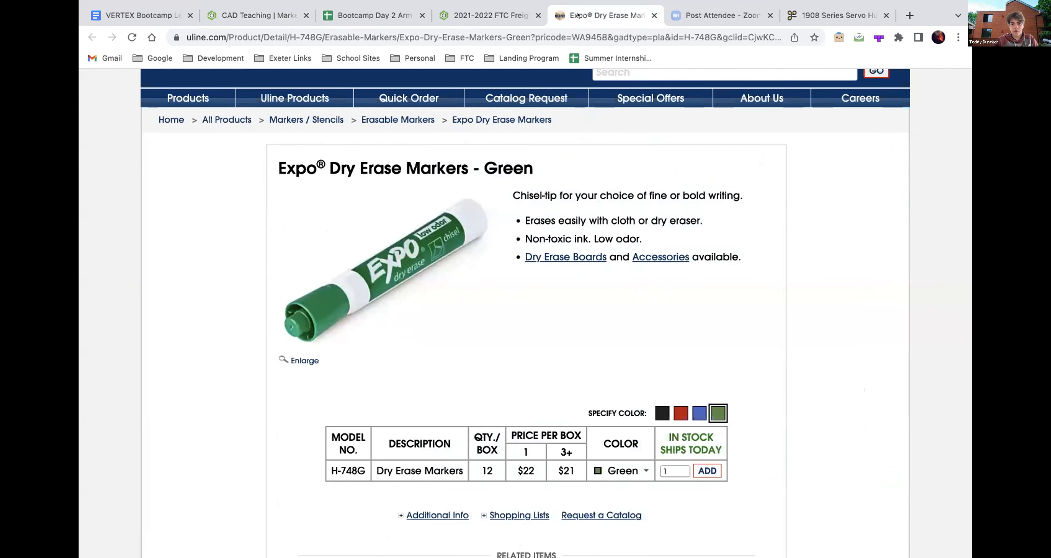
{"action": "scroll", "coordinate": [359, 271], "scroll_direction": "up", "scroll_amount": 5, "text": "ctrl"}
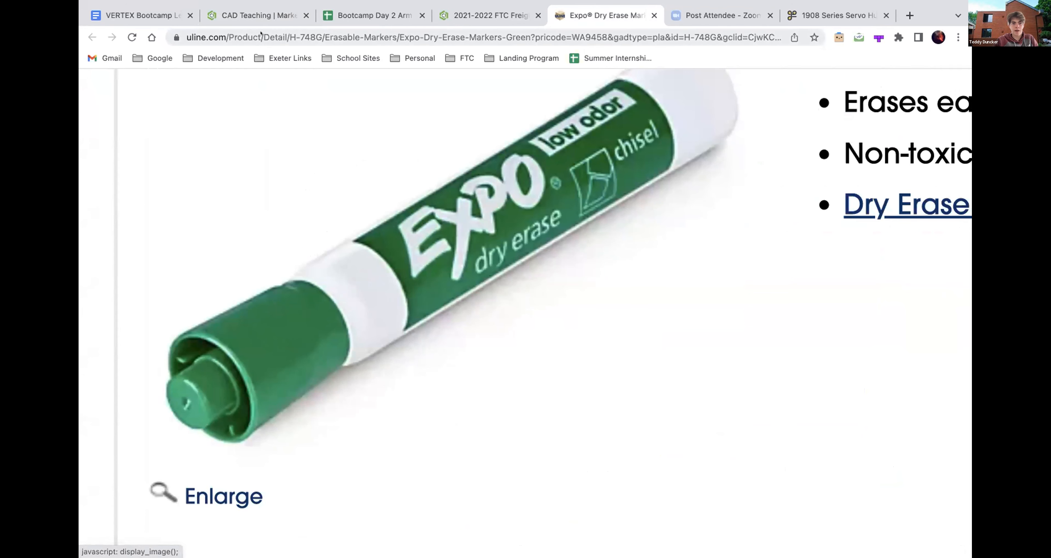
{"action": "left_click", "coordinate": [257, 15]}
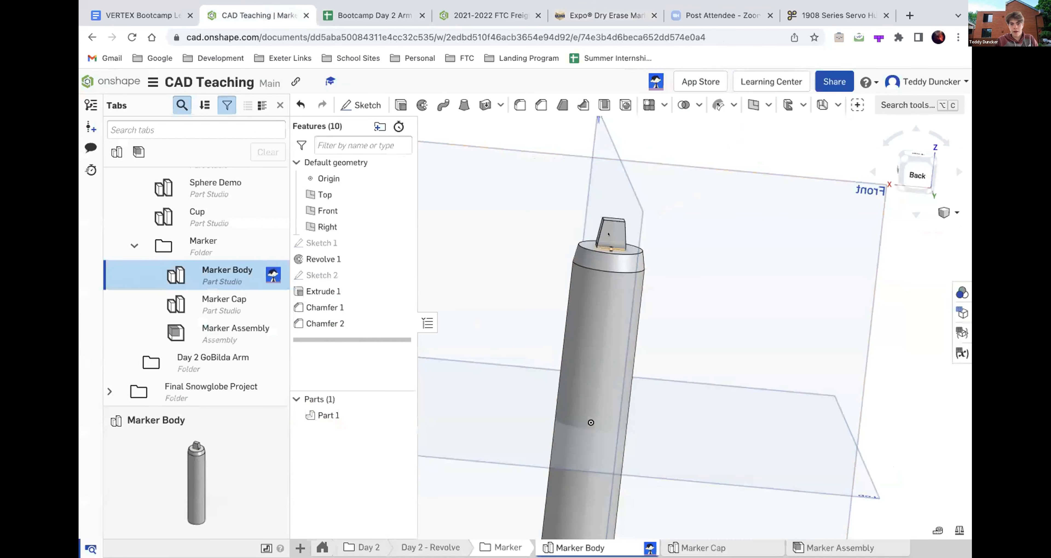
- Chamfer one upper edge of the marker body's tip using two distances of 5 mm each
{"action": "scroll", "coordinate": [606, 211], "scroll_direction": "up", "scroll_amount": 5}
{"action": "mouse_move", "coordinate": [606, 192]}
{"action": "right_mouse_down"}
{"action": "mouse_move", "coordinate": [607, 234]}
{"action": "mouse_move", "coordinate": [565, 293]}
{"action": "right_mouse_up"}
{"action": "scroll", "coordinate": [608, 235], "scroll_direction": "down", "scroll_amount": 3}
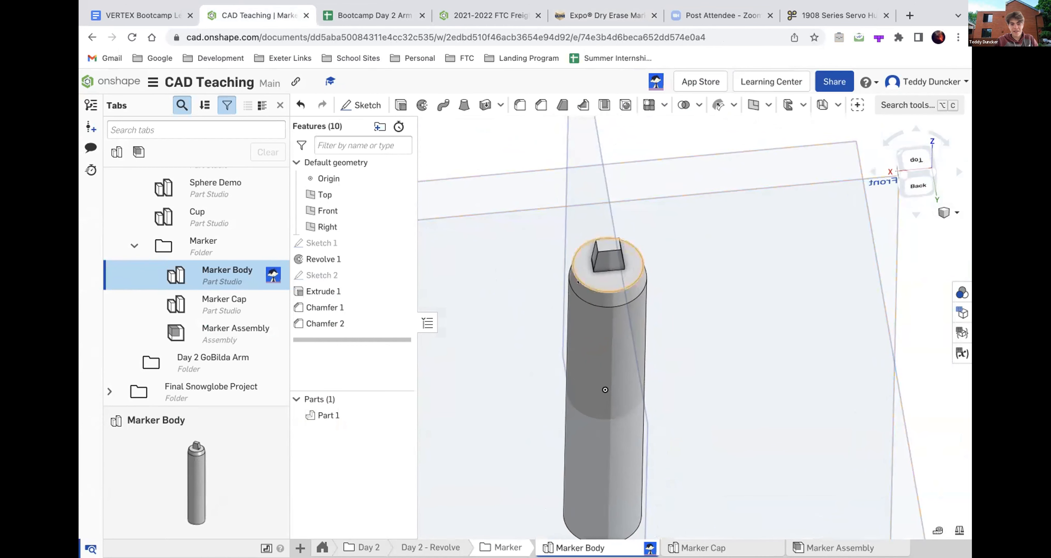
{"action": "right_click_drag", "start_coordinate": [591, 330], "coordinate": [589, 302]}
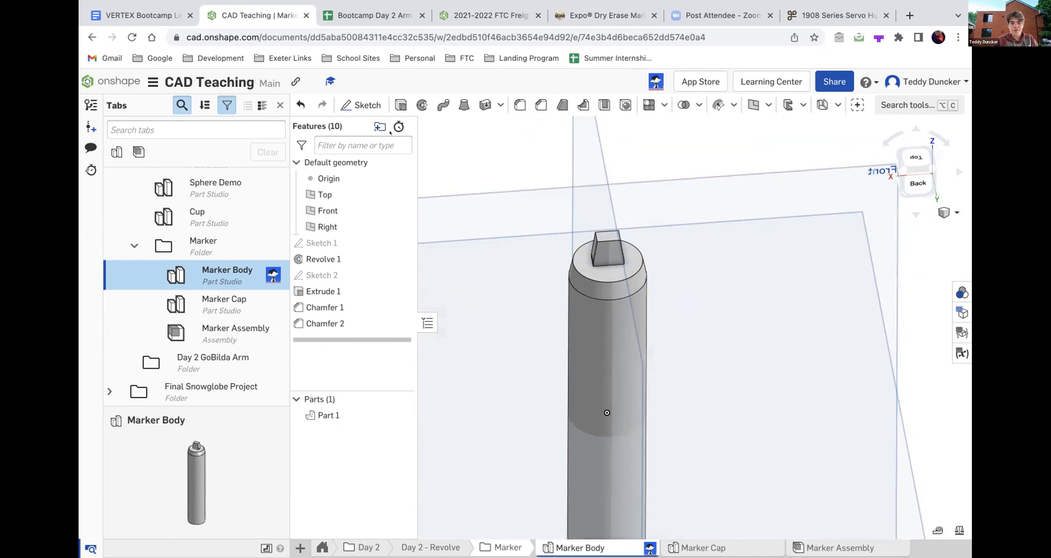
{"action": "left_click", "coordinate": [541, 105]}
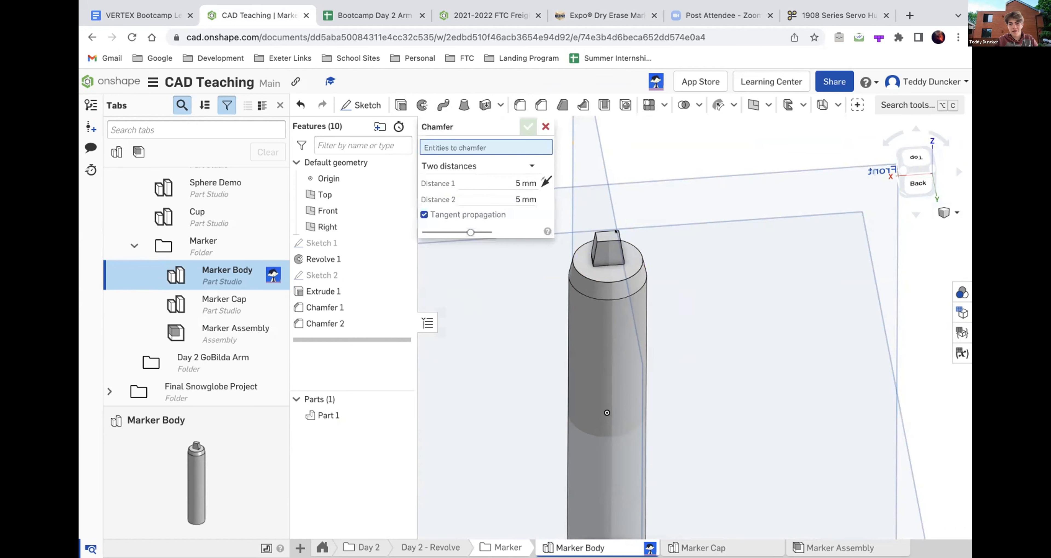
{"action": "left_click", "coordinate": [616, 233]}
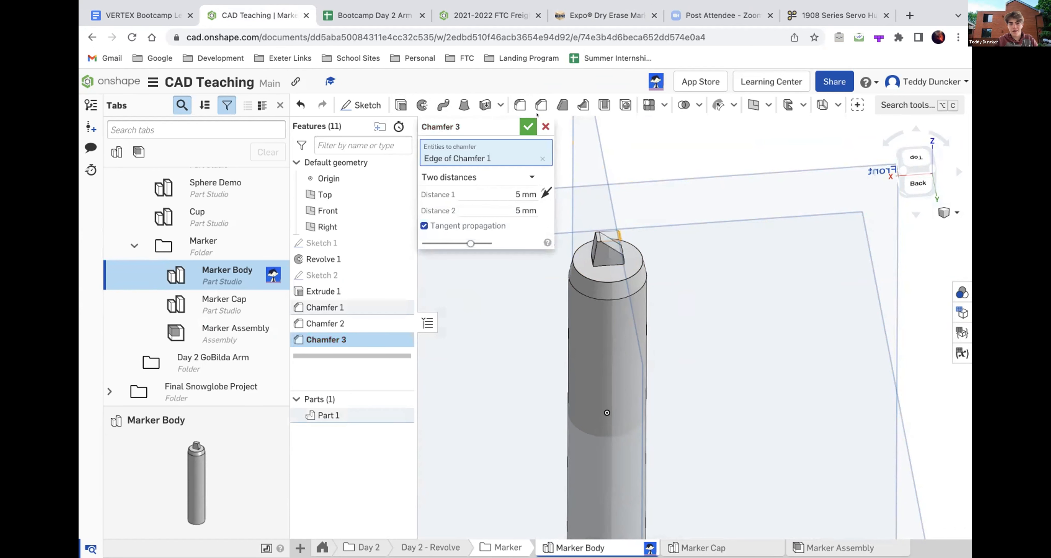
{"action": "left_click", "coordinate": [521, 125]}
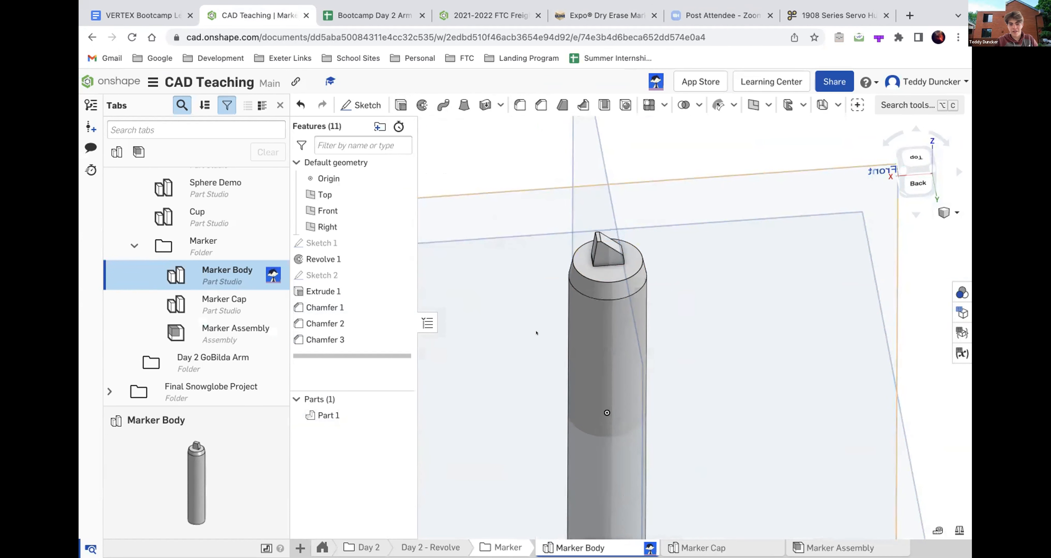
- Check the whole chamfered marker body and inspect the hollow underside in the Marker Cap part studio
{"action": "scroll", "coordinate": [537, 330], "scroll_direction": "down", "scroll_amount": 4}
{"action": "scroll", "coordinate": [577, 313], "scroll_direction": "up", "scroll_amount": 3}
{"action": "mouse_move", "coordinate": [576, 312]}
{"action": "right_mouse_down"}
{"action": "mouse_move", "coordinate": [576, 290]}
{"action": "mouse_move", "coordinate": [574, 306]}
{"action": "right_mouse_up"}
{"action": "scroll", "coordinate": [575, 290], "scroll_direction": "down", "scroll_amount": 5}
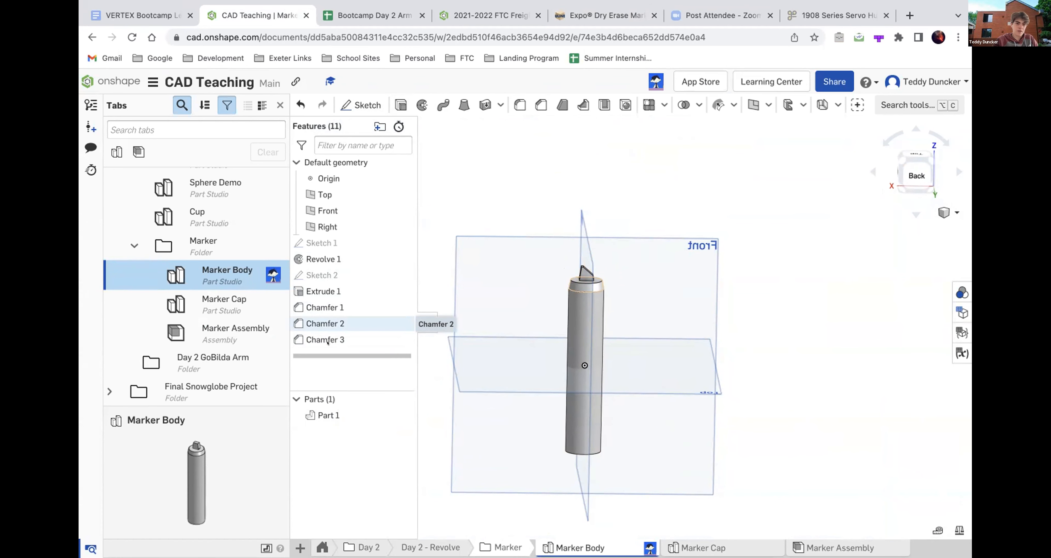
{"action": "left_click", "coordinate": [221, 300]}
{"action": "double_click", "coordinate": [220, 300]}
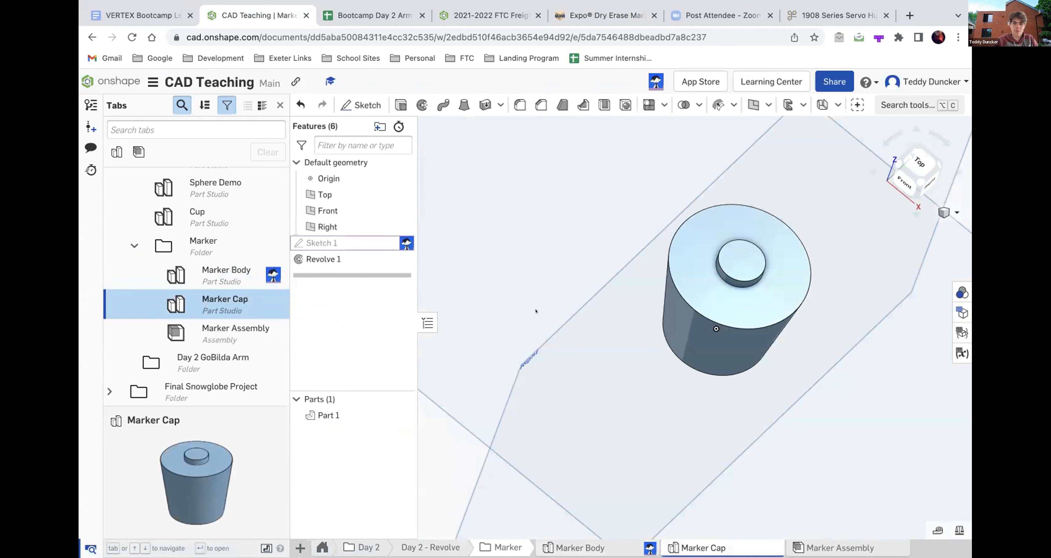
{"action": "right_click_drag", "start_coordinate": [537, 310], "coordinate": [599, 221]}
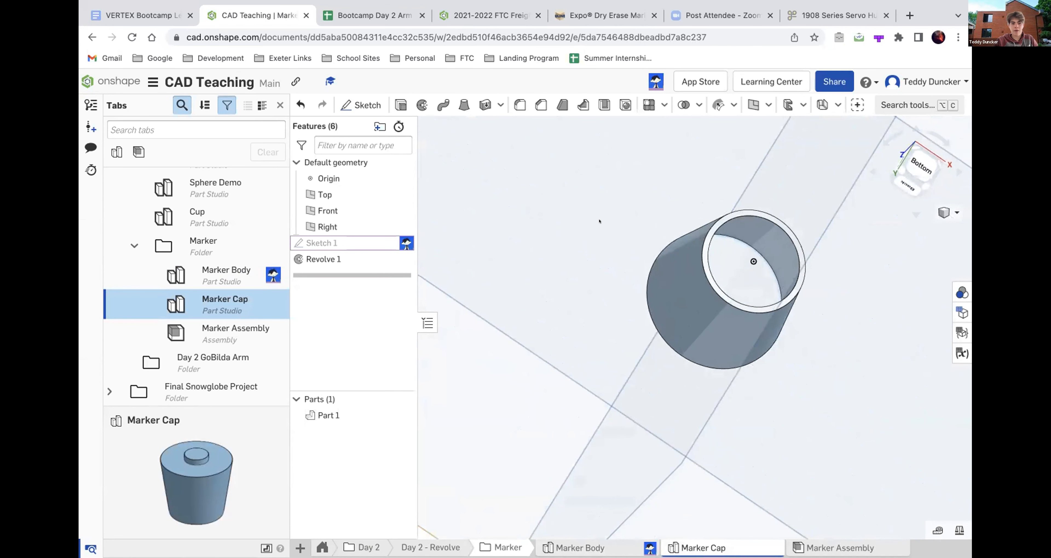
- Open the Marker Assembly and examine the capped marker, the uncapped marker and the loose cap
{"action": "double_click", "coordinate": [192, 331]}
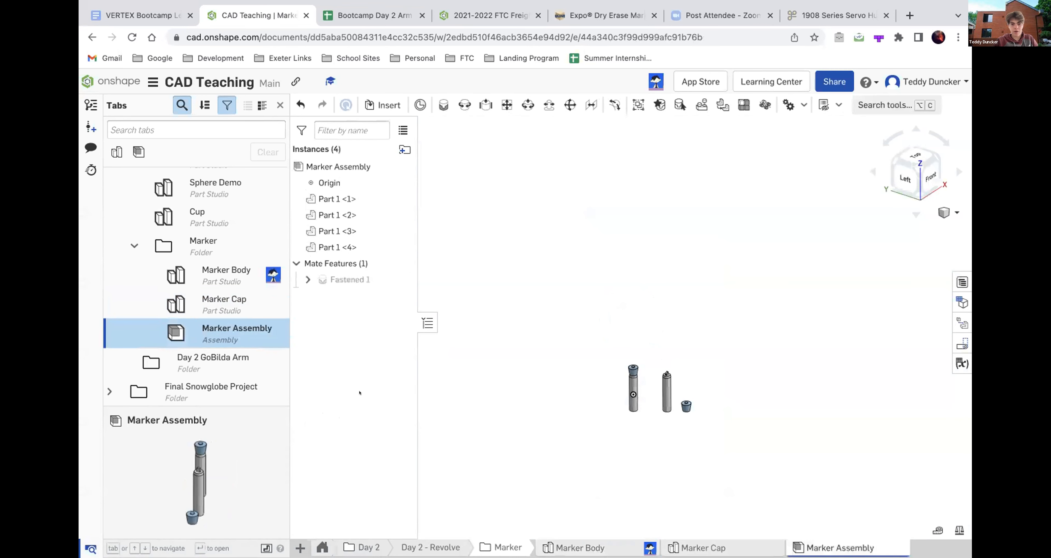
{"action": "scroll", "coordinate": [687, 424], "scroll_direction": "up", "scroll_amount": 10}
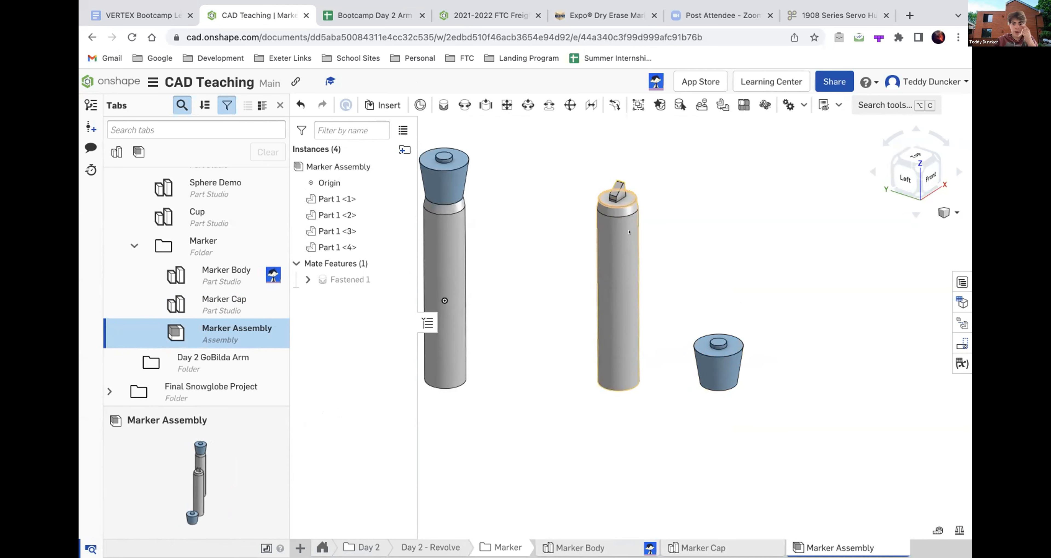
{"action": "right_click_drag", "start_coordinate": [619, 195], "coordinate": [607, 183]}
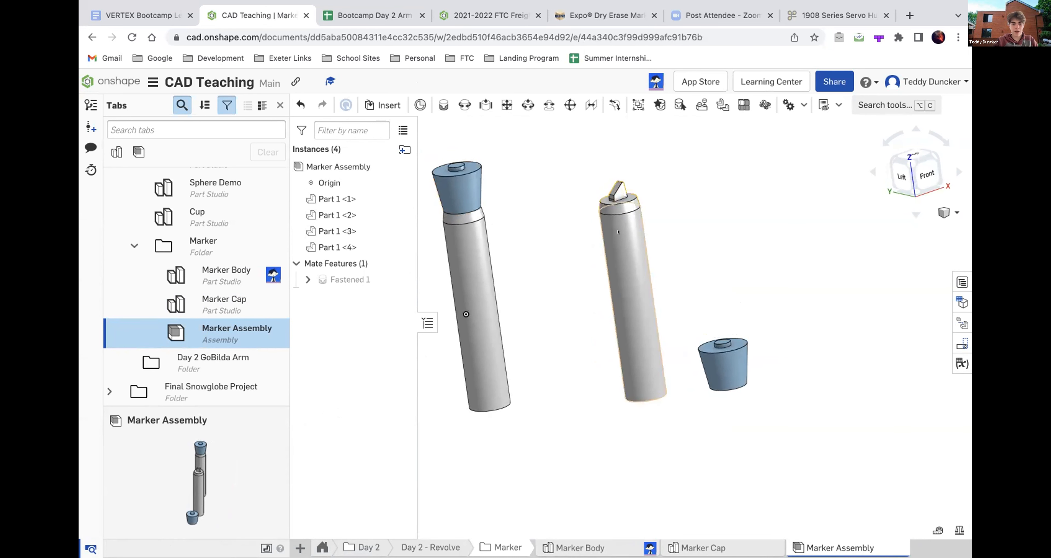
{"action": "scroll", "coordinate": [502, 215], "scroll_direction": "down", "scroll_amount": 4}
{"action": "scroll", "coordinate": [499, 213], "scroll_direction": "up", "scroll_amount": 5}
{"action": "mouse_move", "coordinate": [500, 213]}
{"action": "right_mouse_down"}
{"action": "mouse_move", "coordinate": [524, 205]}
{"action": "mouse_move", "coordinate": [509, 211]}
{"action": "mouse_move", "coordinate": [519, 220]}
{"action": "mouse_move", "coordinate": [527, 193]}
{"action": "mouse_move", "coordinate": [523, 229]}
{"action": "right_mouse_up"}
{"action": "scroll", "coordinate": [528, 212], "scroll_direction": "down", "scroll_amount": 5}
{"action": "scroll", "coordinate": [566, 223], "scroll_direction": "up", "scroll_amount": 5}
{"action": "scroll", "coordinate": [566, 223], "scroll_direction": "down", "scroll_amount": 5}
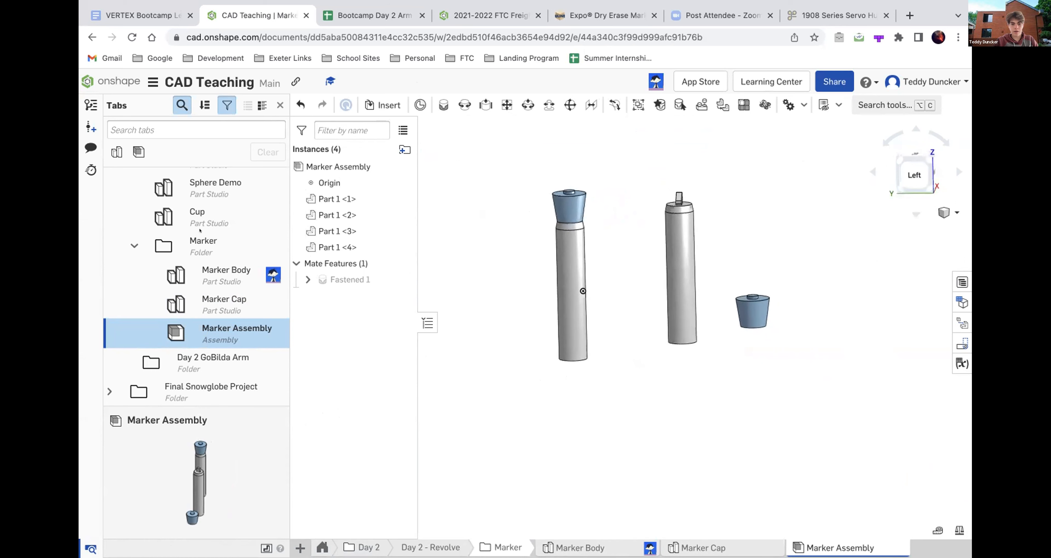
- Return to the Marker Body part studio and look over the full marker body with its chamfered tip
{"action": "left_click", "coordinate": [202, 273]}
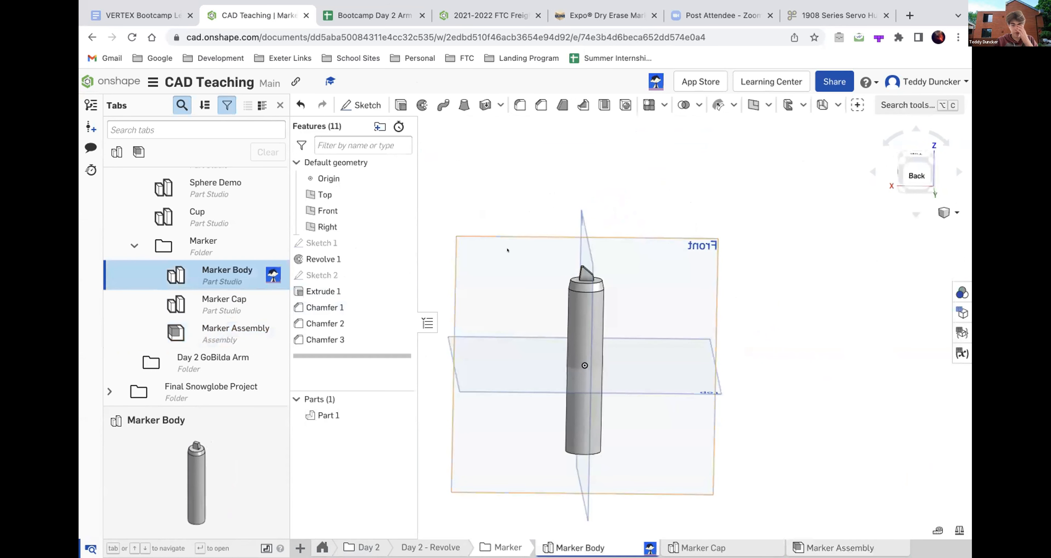
{"action": "scroll", "coordinate": [481, 256], "scroll_direction": "down", "scroll_amount": 3}
{"action": "scroll", "coordinate": [481, 262], "scroll_direction": "up", "scroll_amount": 3}
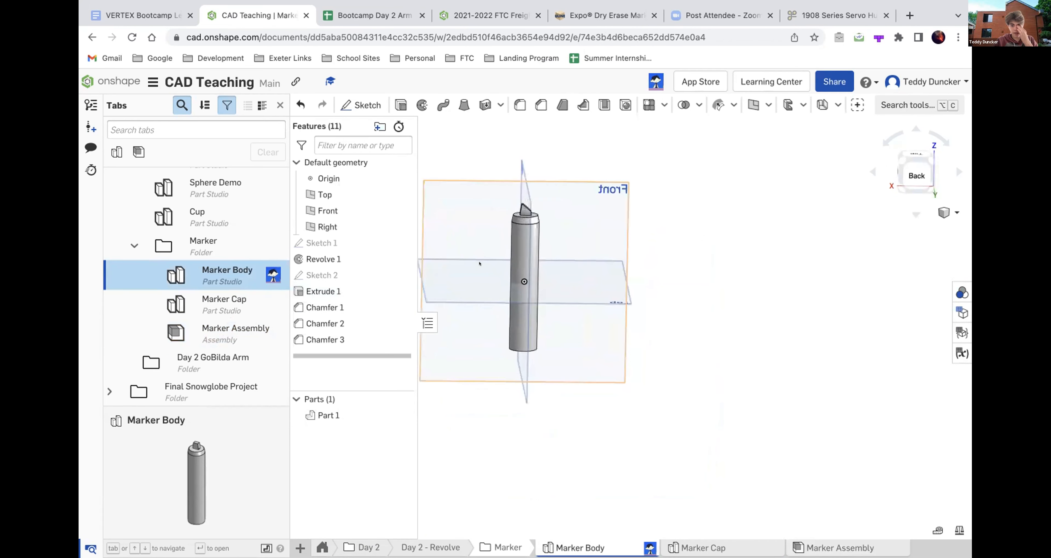
{"action": "scroll", "coordinate": [476, 213], "scroll_direction": "up", "scroll_amount": 3}
{"action": "scroll", "coordinate": [476, 213], "scroll_direction": "down", "scroll_amount": 3}
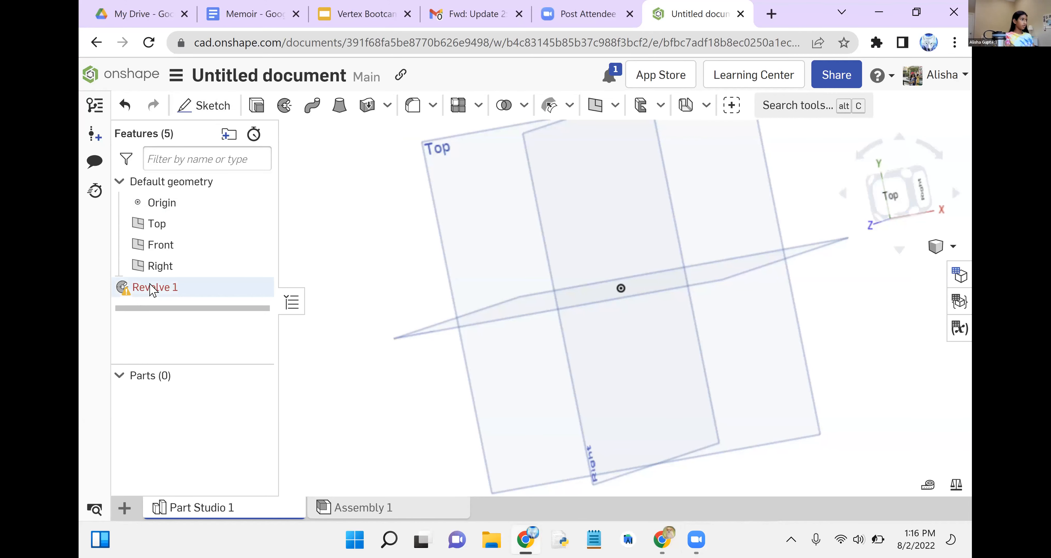
{"action": "key", "text": "shift+s"}
{"action": "right_click", "coordinate": [156, 291]}
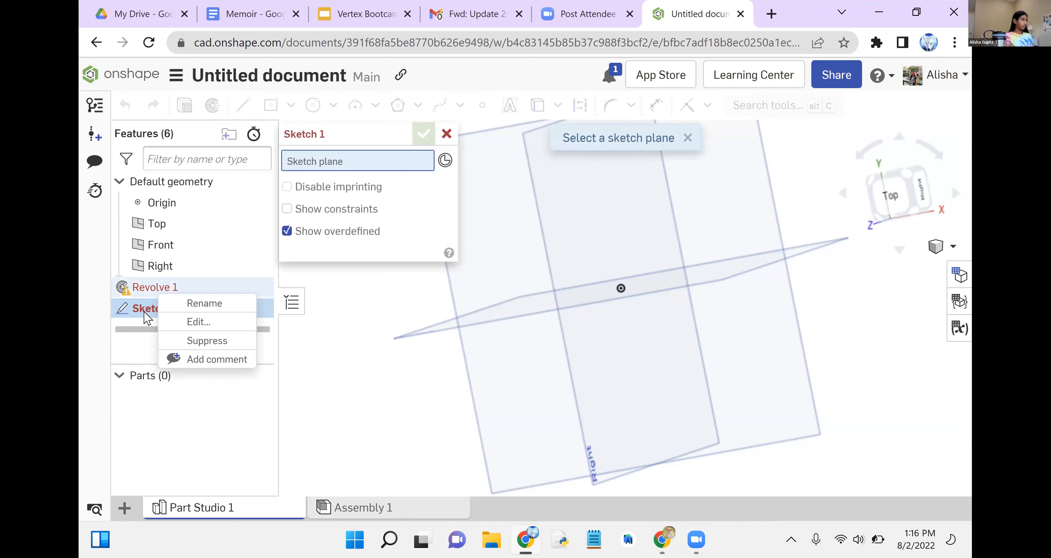
{"action": "left_click", "coordinate": [147, 310]}
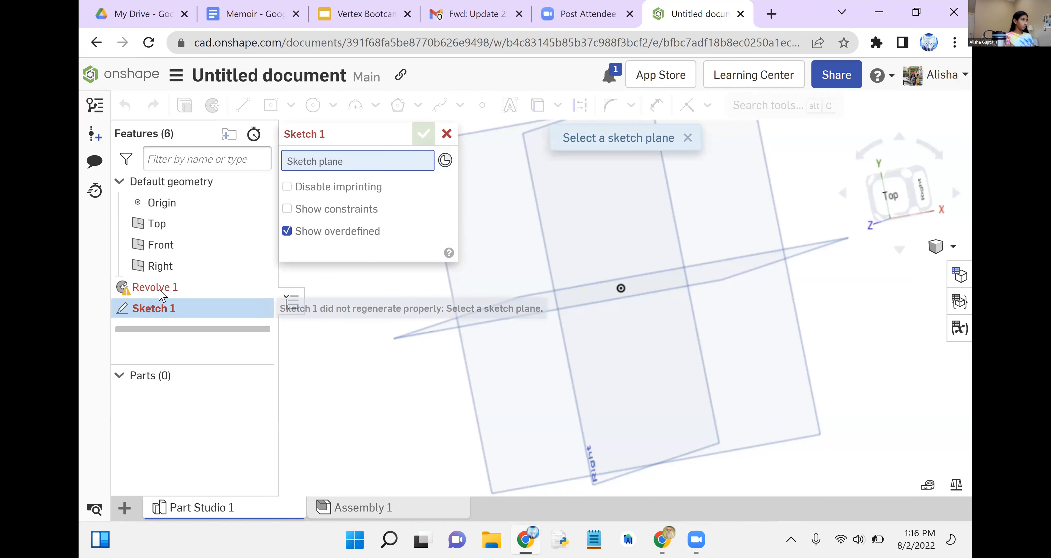
{"action": "right_click", "coordinate": [162, 293]}
{"action": "left_click", "coordinate": [159, 290]}
{"action": "right_click", "coordinate": [159, 290]}
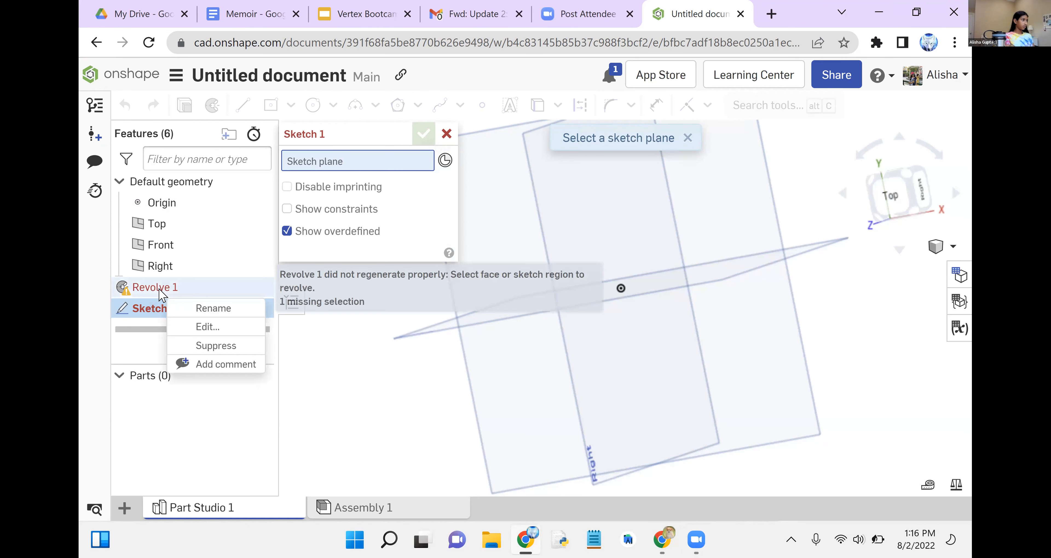
{"action": "left_click", "coordinate": [163, 288]}
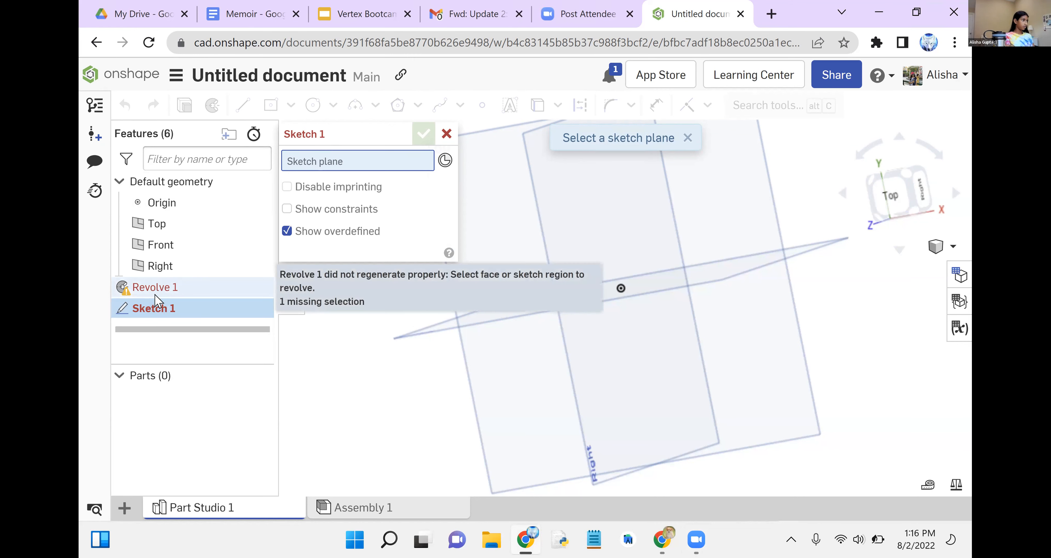
{"action": "double_click", "coordinate": [162, 291]}
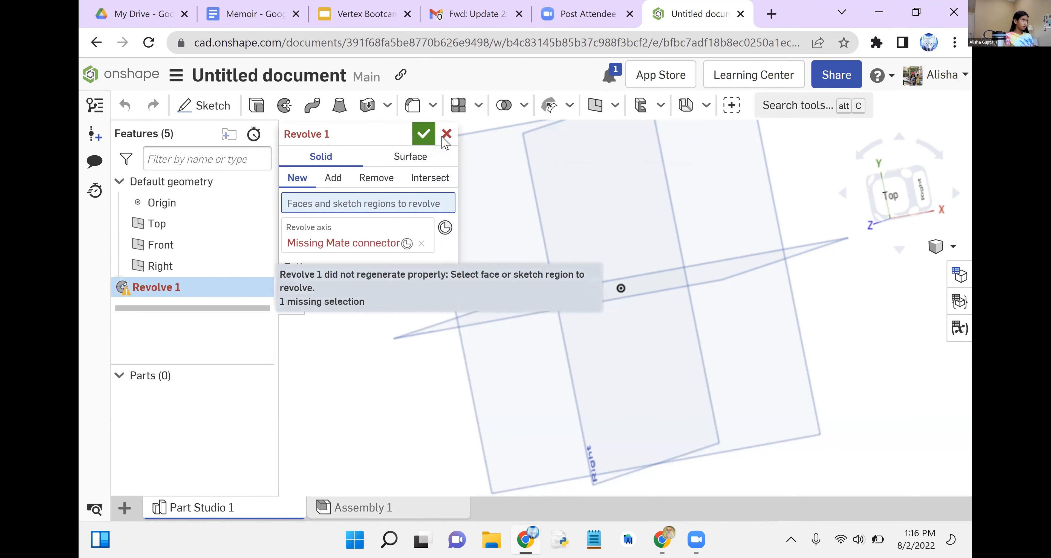
{"action": "key", "text": "Escape"}
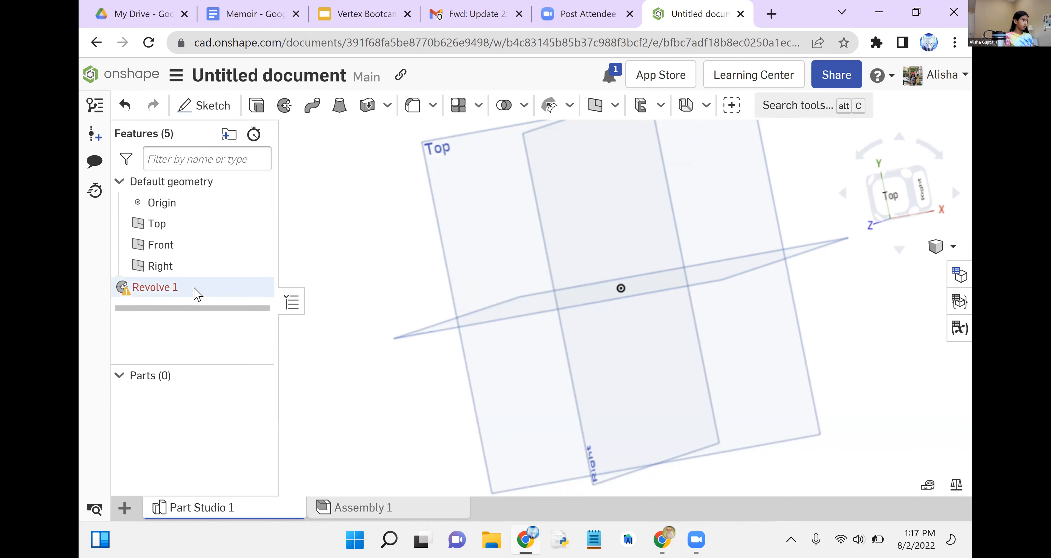
- Delete the broken Revolve 1 feature and start a sketch on the Top plane
{"action": "right_click", "coordinate": [199, 295]}
{"action": "left_click", "coordinate": [253, 418]}
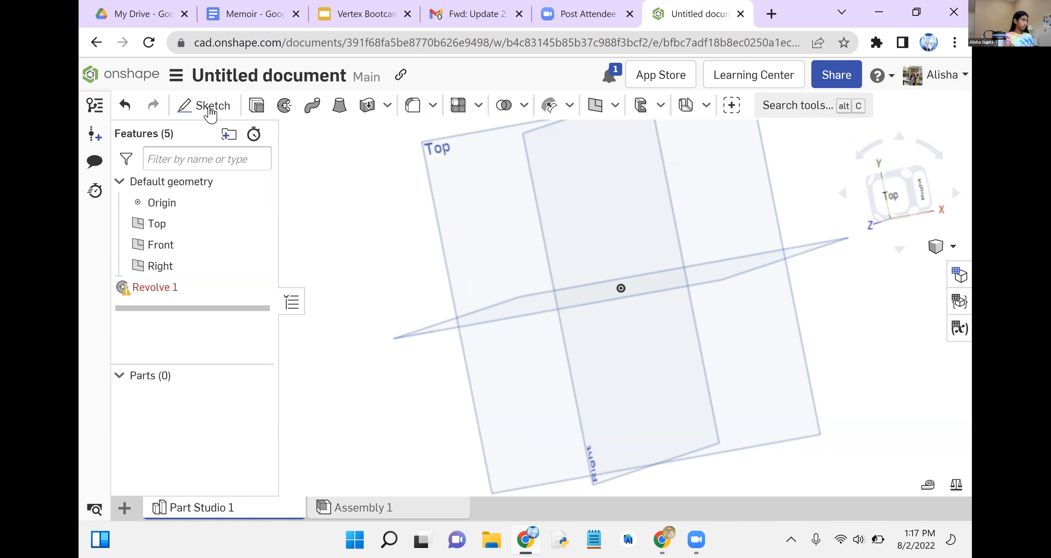
{"action": "left_click", "coordinate": [211, 107]}
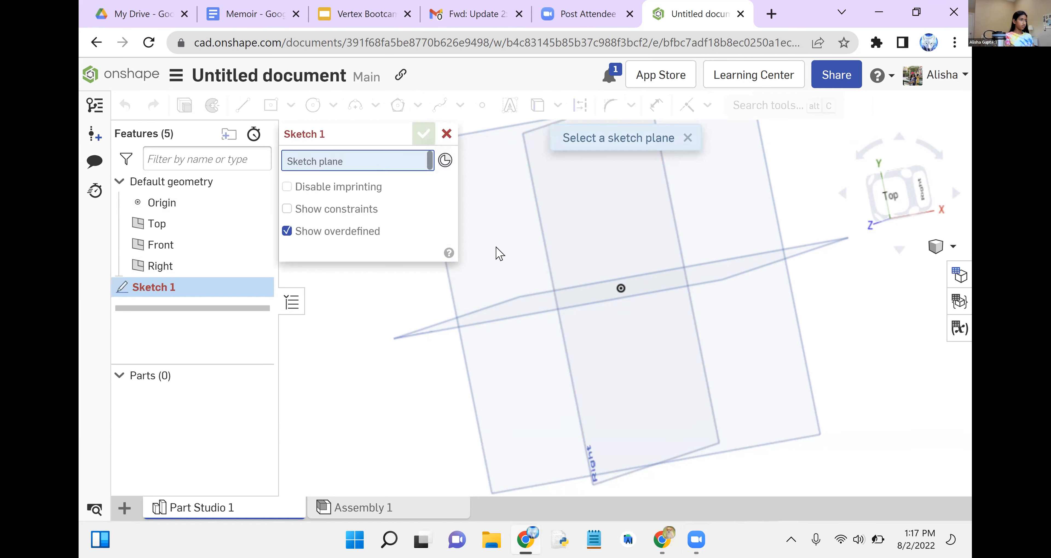
{"action": "left_click", "coordinate": [499, 253]}
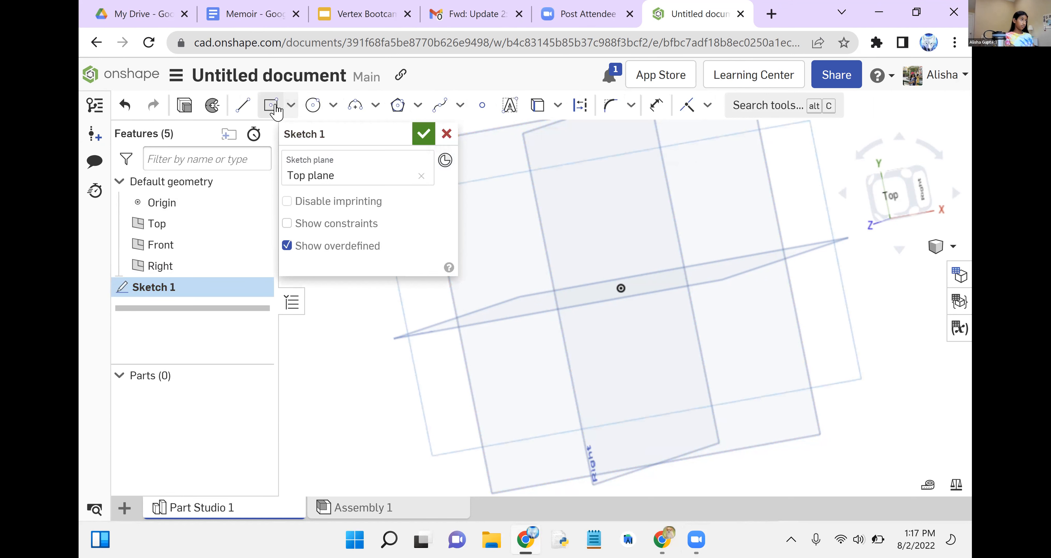
- With the aligned rectangle tool, draw a base about 8.7 mm high from the origin and an upright about 5.8 by 40.6 mm on its outer end
{"action": "left_click", "coordinate": [291, 105]}
{"action": "left_click", "coordinate": [316, 197]}
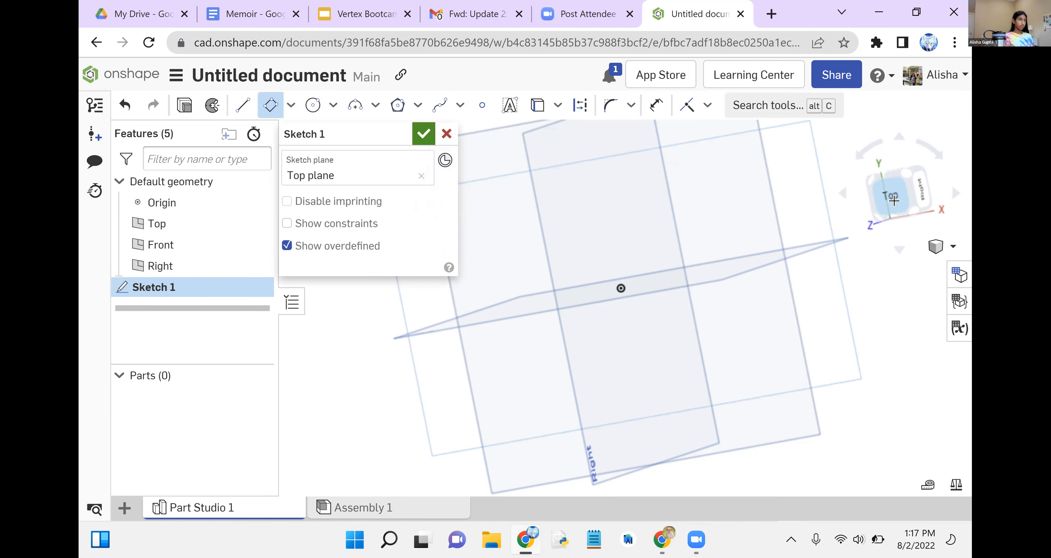
{"action": "left_click", "coordinate": [894, 200]}
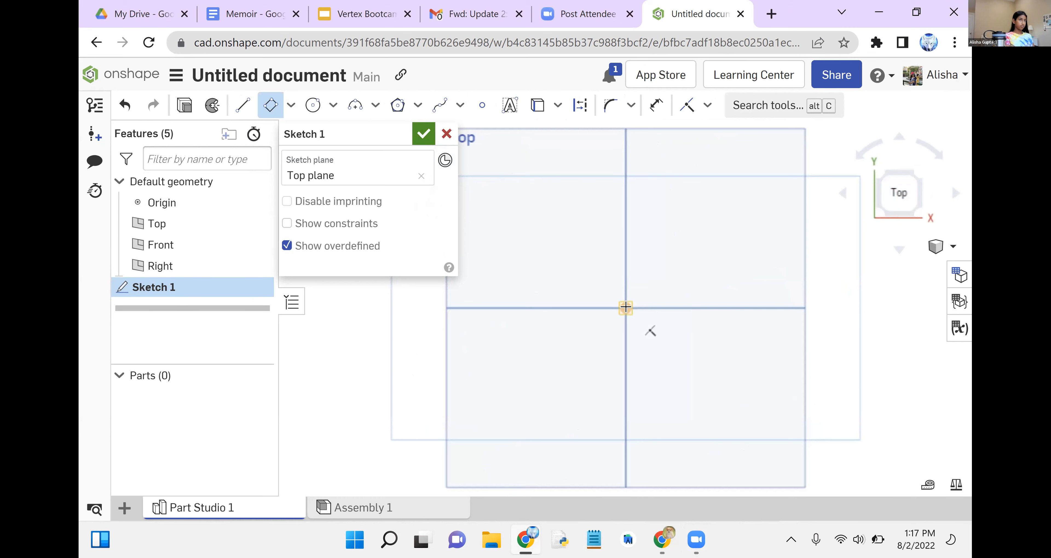
{"action": "left_click", "coordinate": [625, 308]}
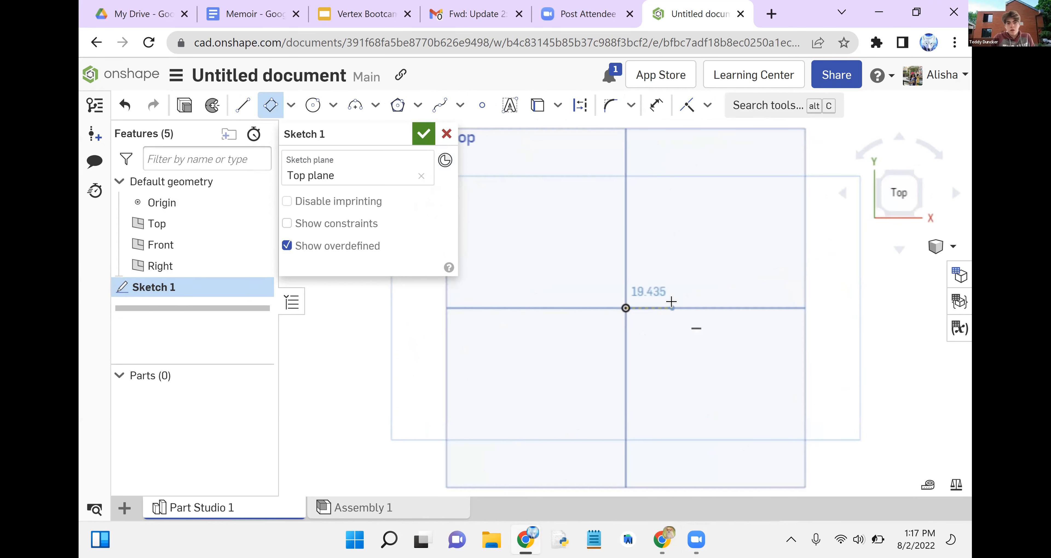
{"action": "left_click", "coordinate": [677, 308]}
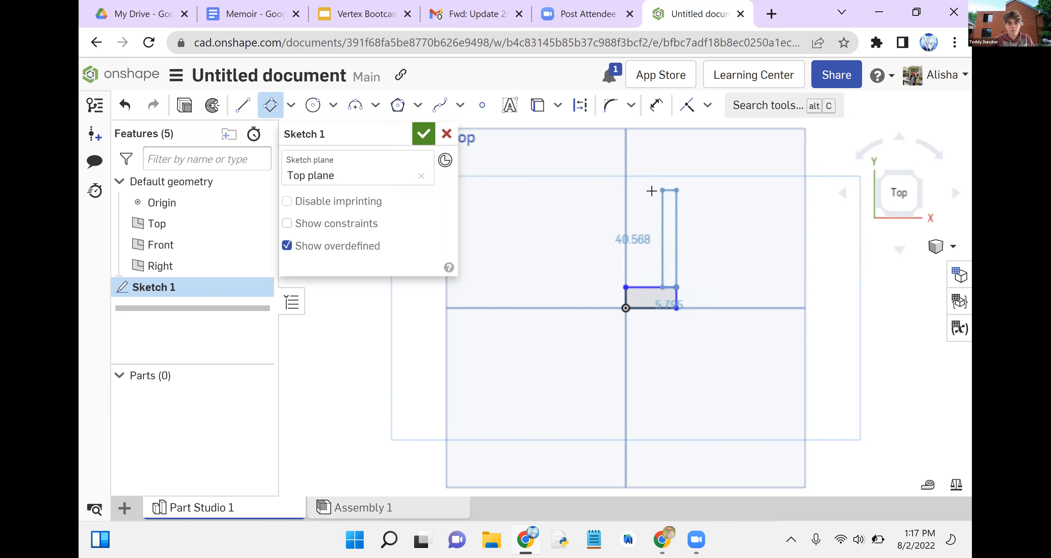
{"action": "left_click", "coordinate": [651, 191]}
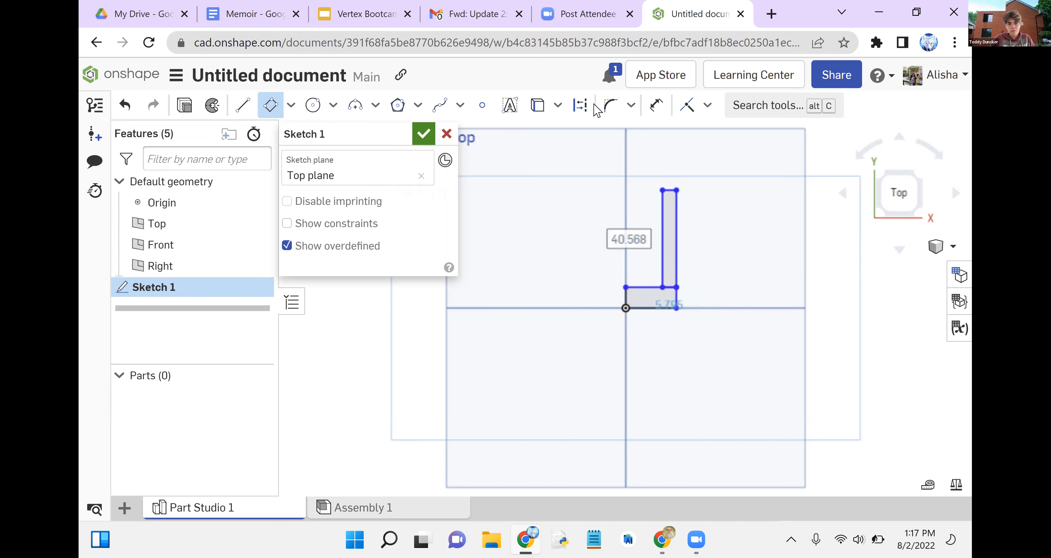
- Dimension the height of the base rectangle at the origin as 5 mm
{"action": "left_click", "coordinate": [657, 106]}
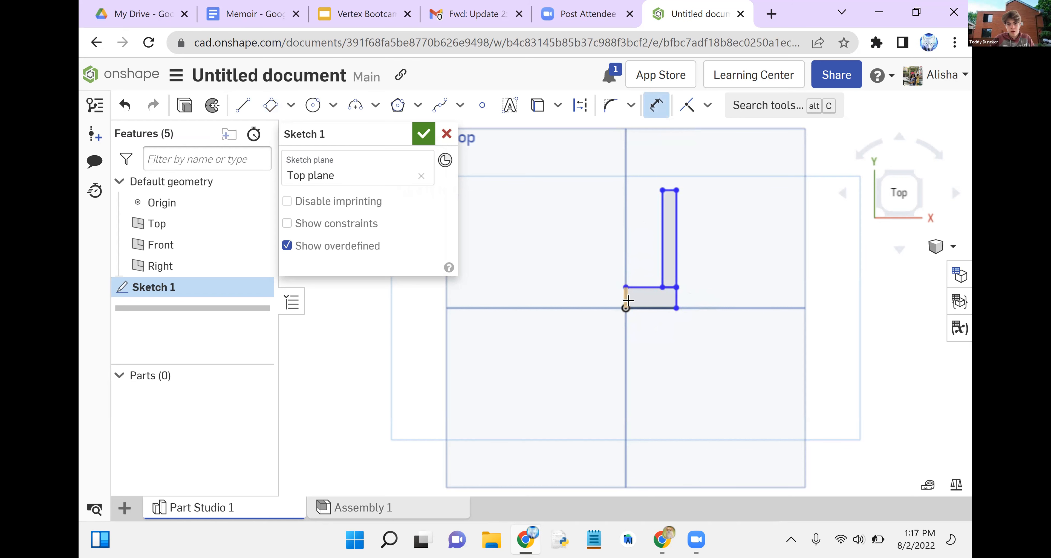
{"action": "left_click", "coordinate": [624, 296]}
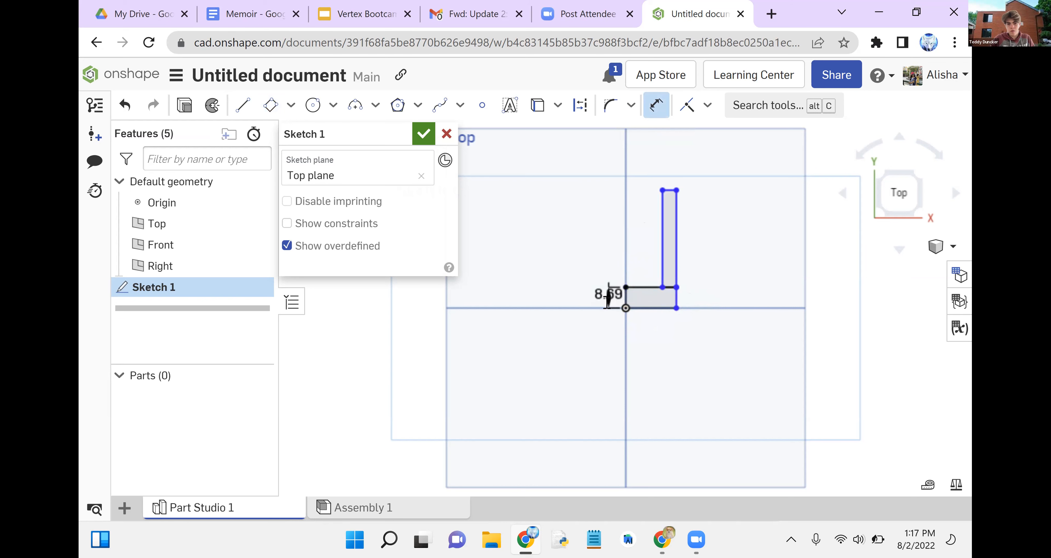
{"action": "left_click", "coordinate": [608, 299]}
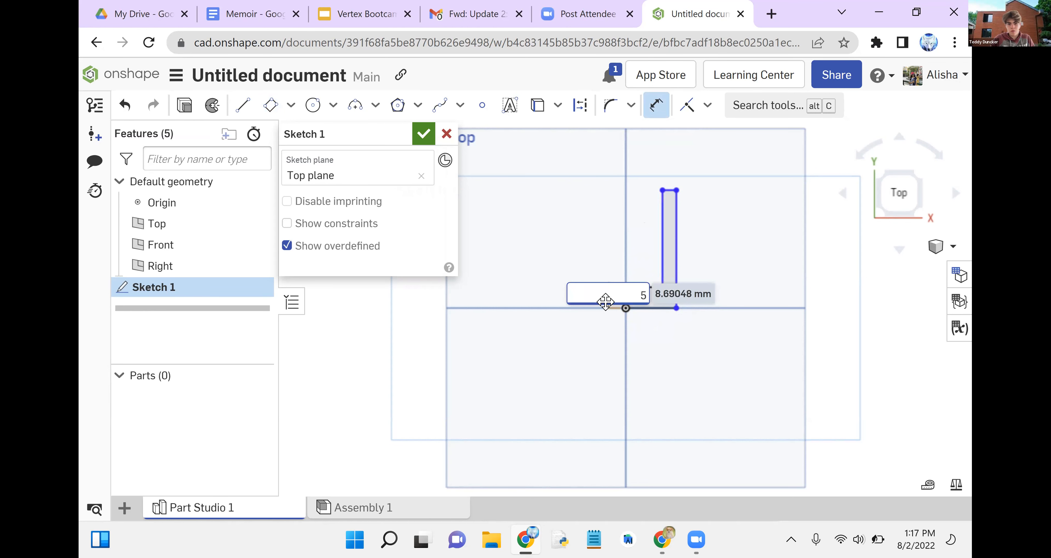
{"action": "type", "text": "5"}
{"action": "key", "text": "Return"}
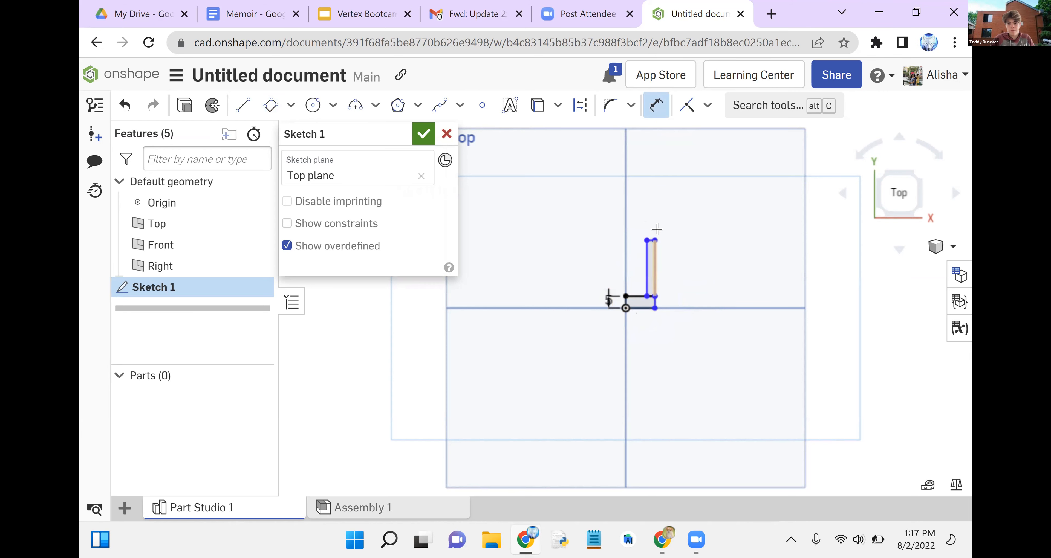
- Dimension the thin upright rectangle's height as 20 mm and leave its distance from the vertical axis undimensioned
{"action": "double_click", "coordinate": [656, 272]}
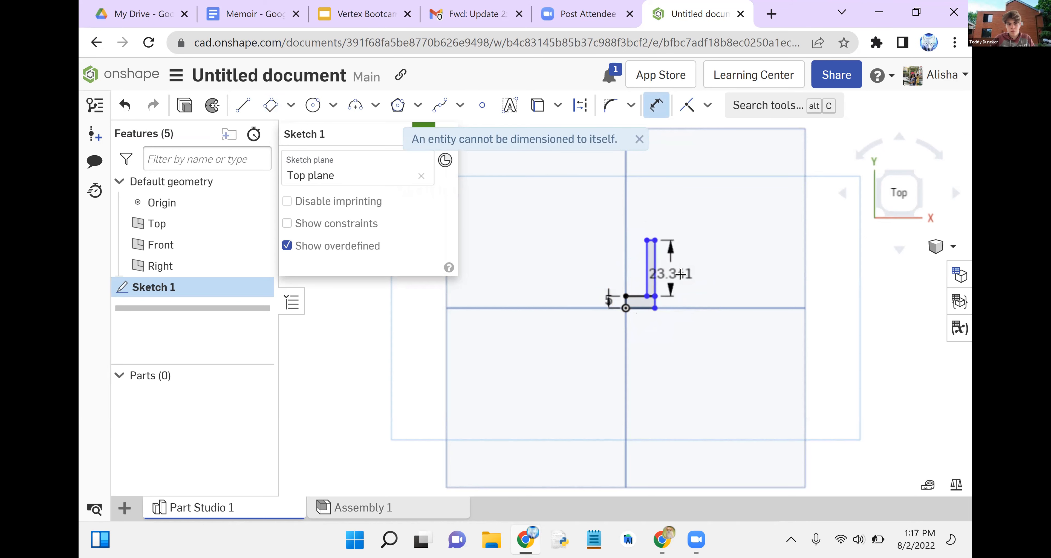
{"action": "left_click", "coordinate": [686, 275]}
{"action": "key", "text": "BackSpace"}
{"action": "type", "text": "20"}
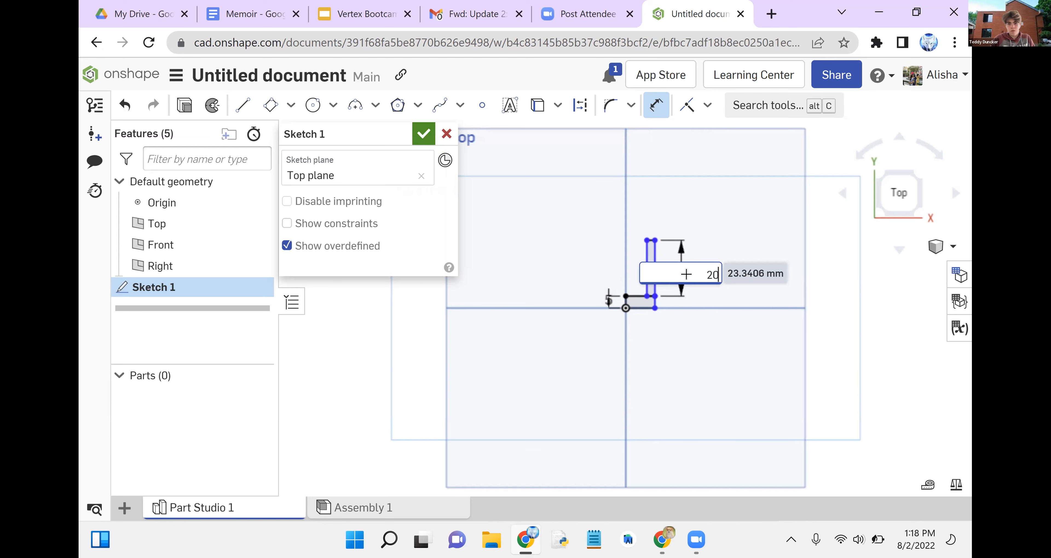
{"action": "key", "text": "Return"}
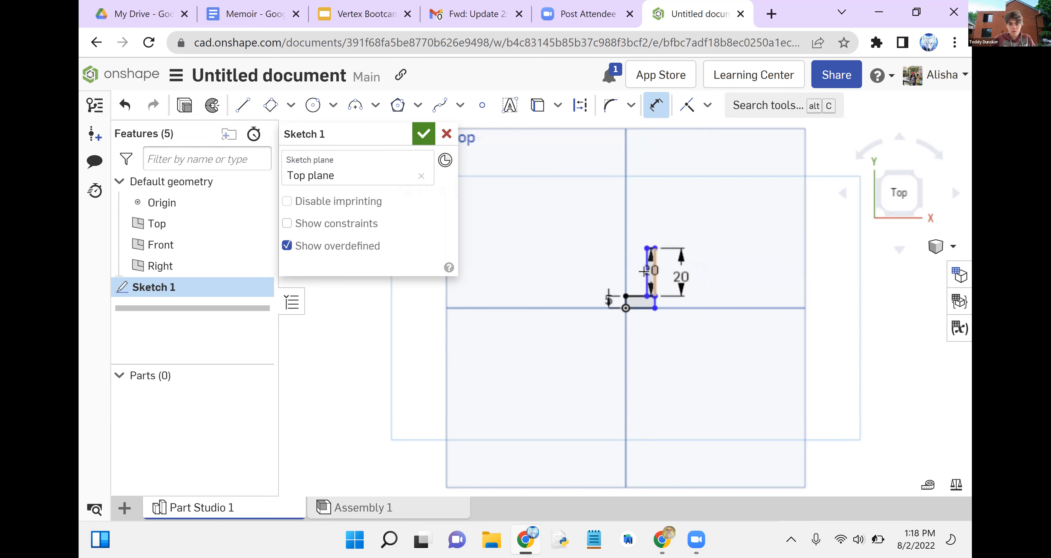
{"action": "left_click", "coordinate": [626, 265]}
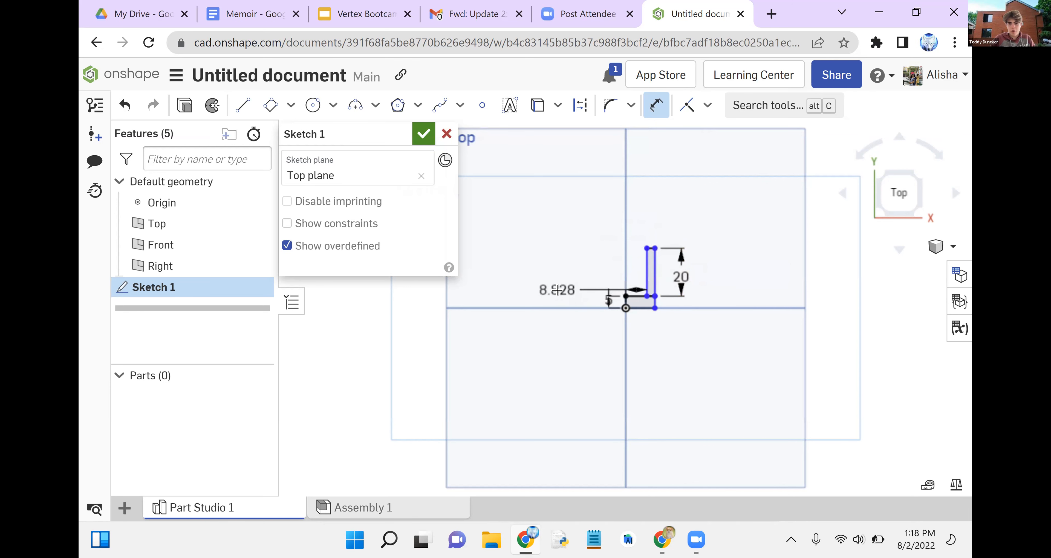
{"action": "key", "text": "Escape"}
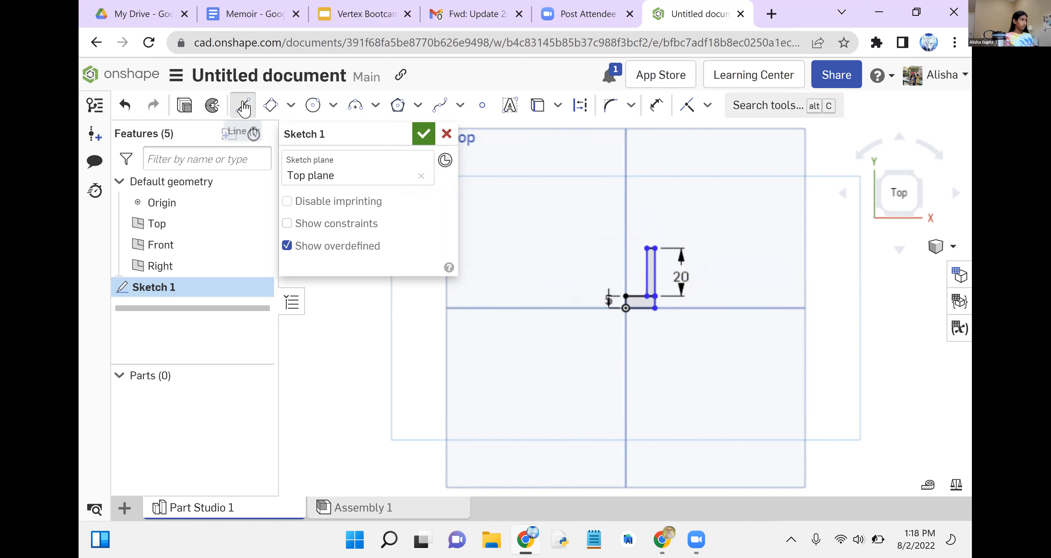
- Draw a vertical line about 60 mm long through the origin, extending above and below the L-shaped profile
{"action": "left_click", "coordinate": [244, 107]}
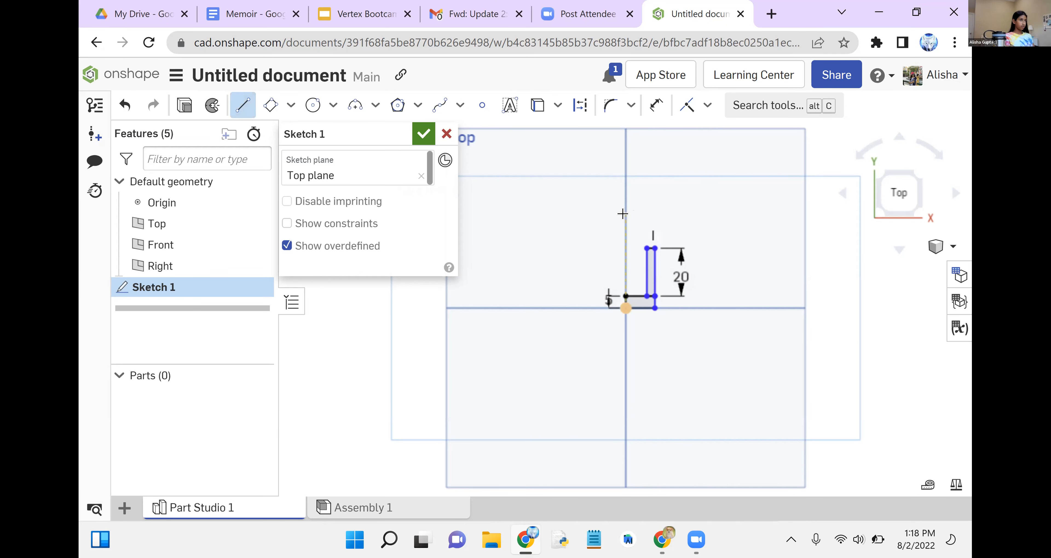
{"action": "left_click", "coordinate": [625, 213]}
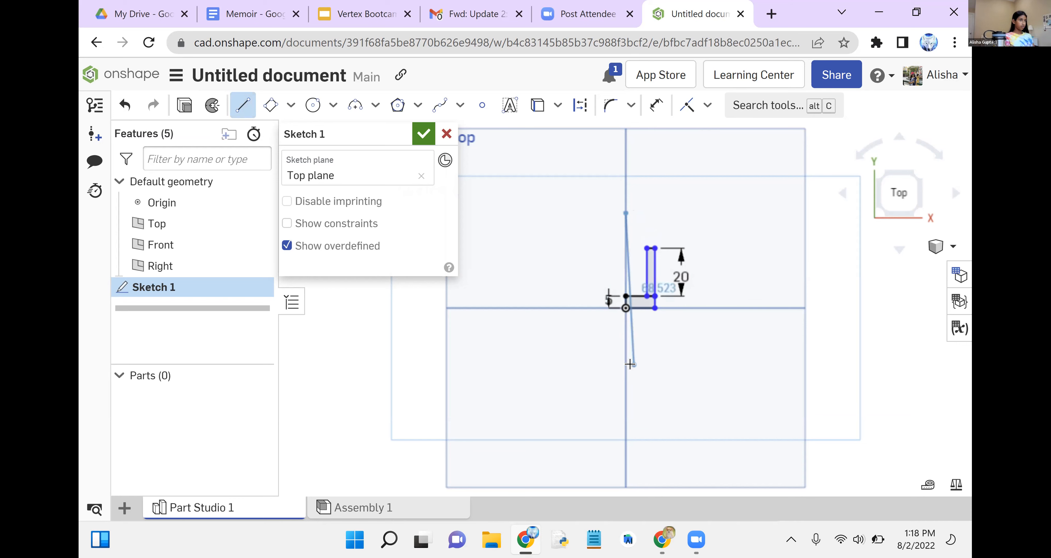
{"action": "left_click", "coordinate": [626, 356]}
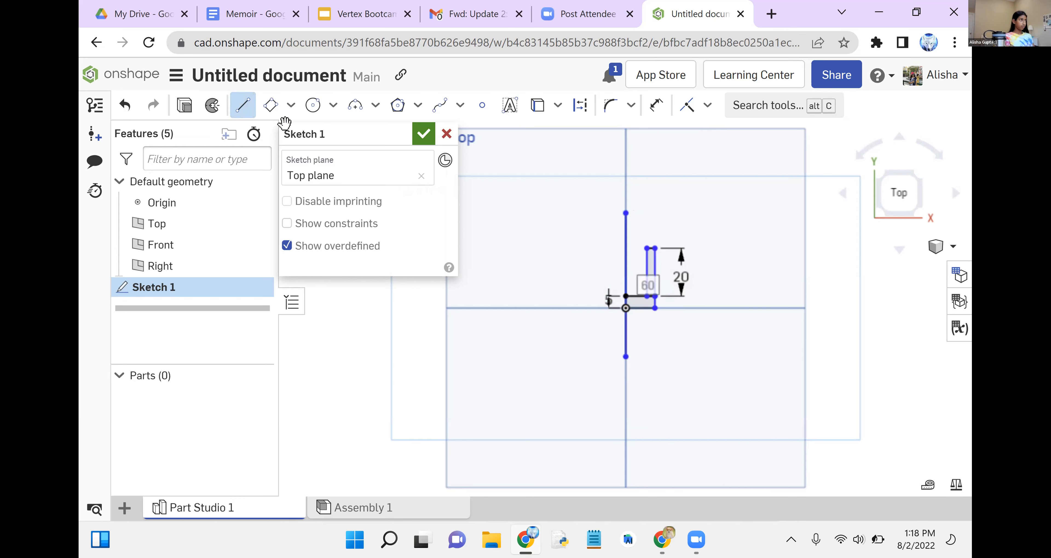
- Revolve both rectangles of the sketch as a full new solid around the vertical line through the origin, and check the preview
{"action": "left_click", "coordinate": [211, 112]}
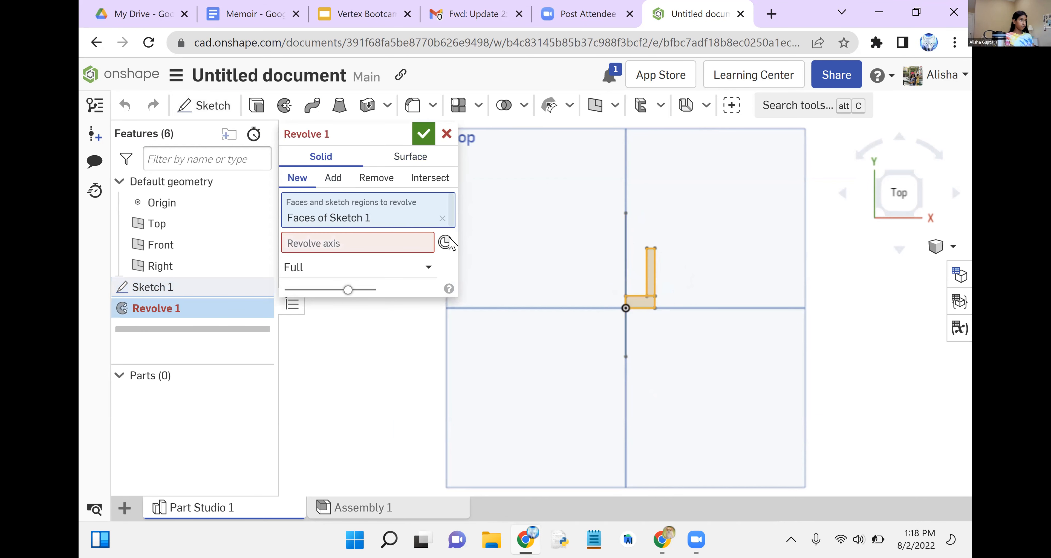
{"action": "left_click", "coordinate": [447, 241]}
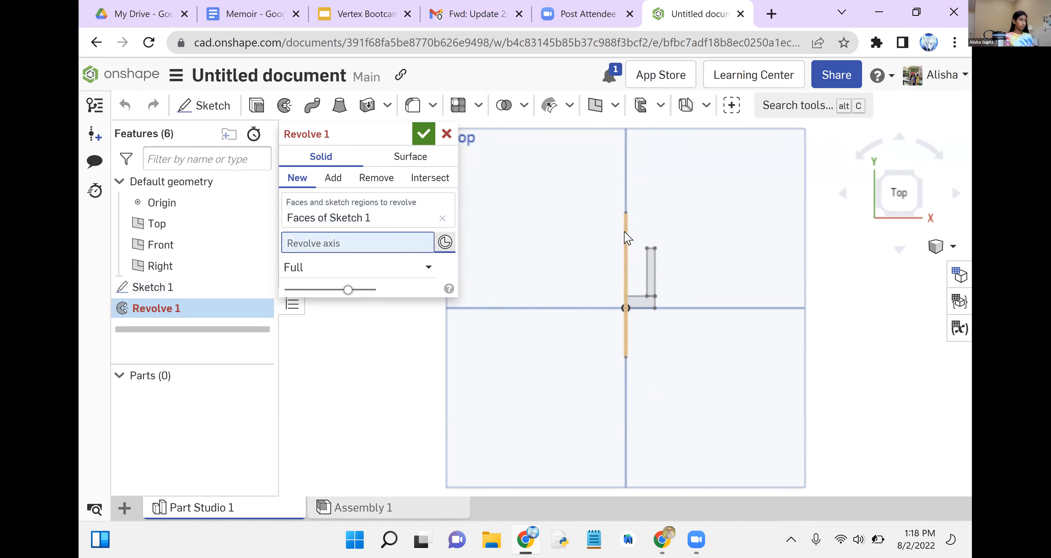
{"action": "left_click", "coordinate": [627, 239]}
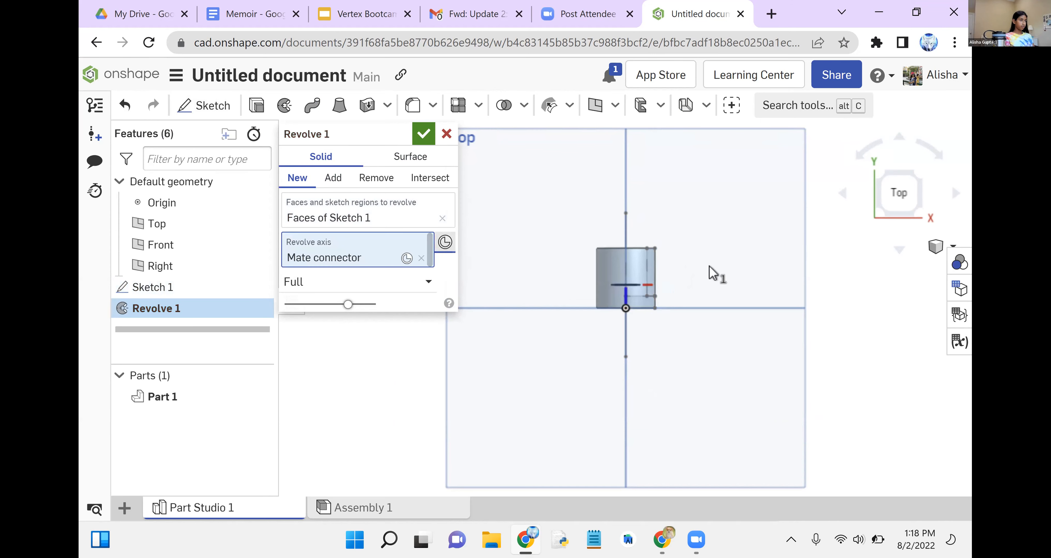
{"action": "right_click_drag", "start_coordinate": [713, 308], "coordinate": [755, 225]}
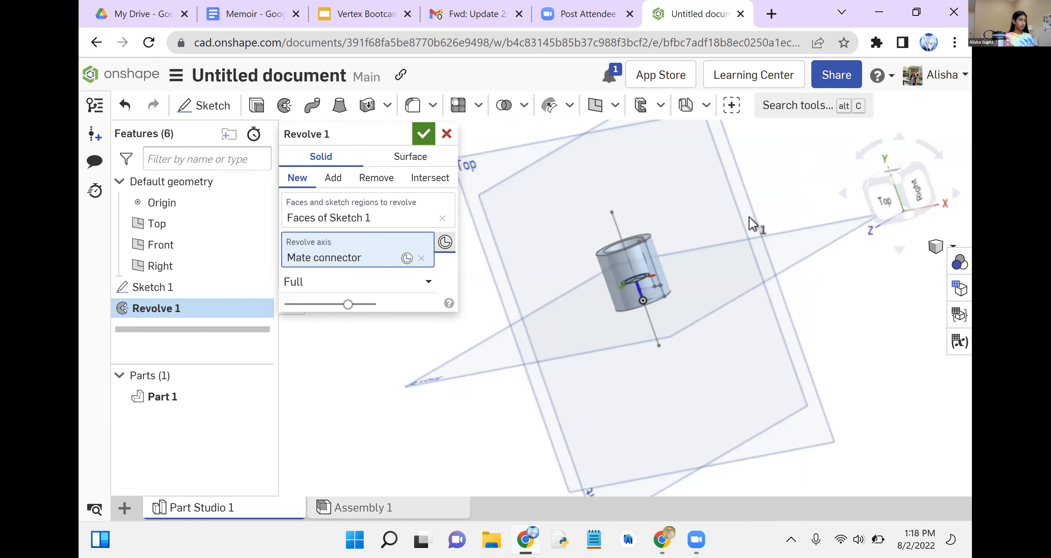
{"action": "left_click", "coordinate": [908, 208]}
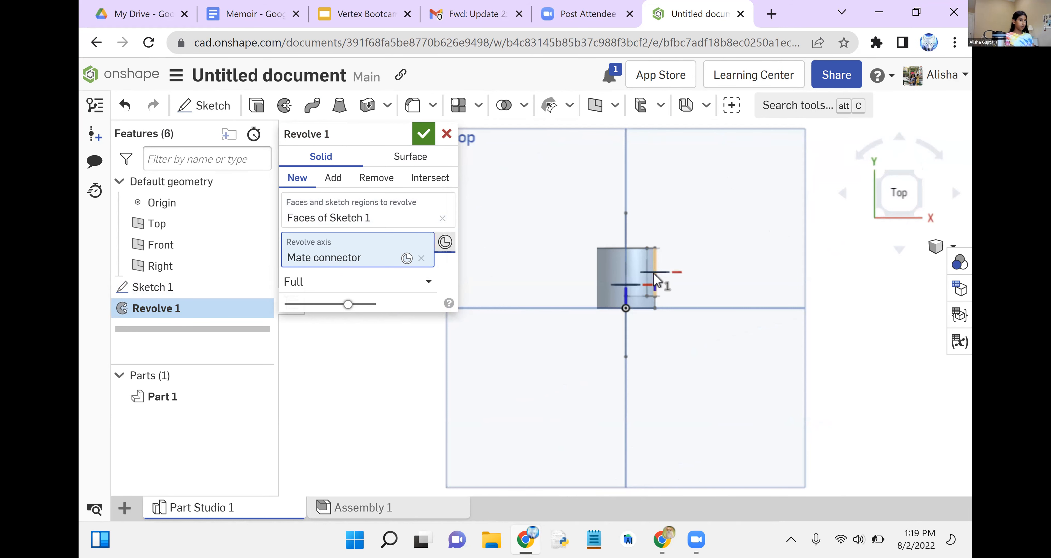
- Try revolving the profile around the upright rectangle's outer edge, inspect the preview, and undo the axis change
{"action": "left_click", "coordinate": [656, 280]}
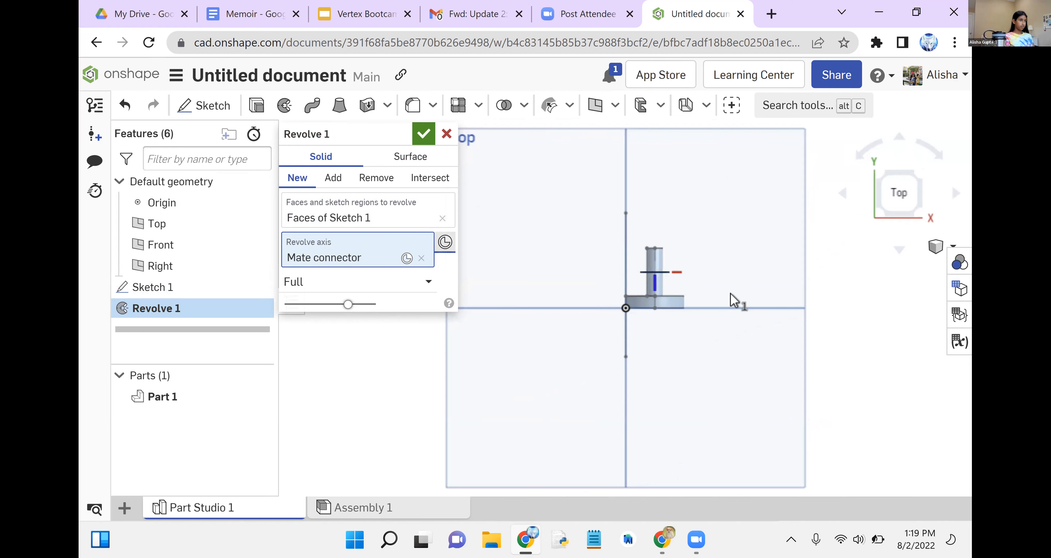
{"action": "right_click_drag", "start_coordinate": [726, 291], "coordinate": [690, 298]}
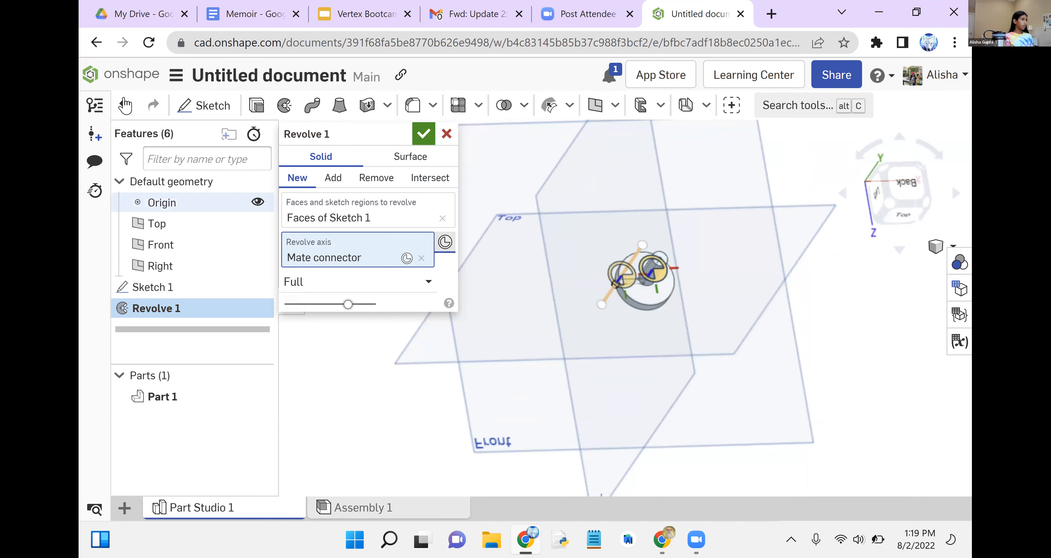
{"action": "left_click", "coordinate": [125, 105]}
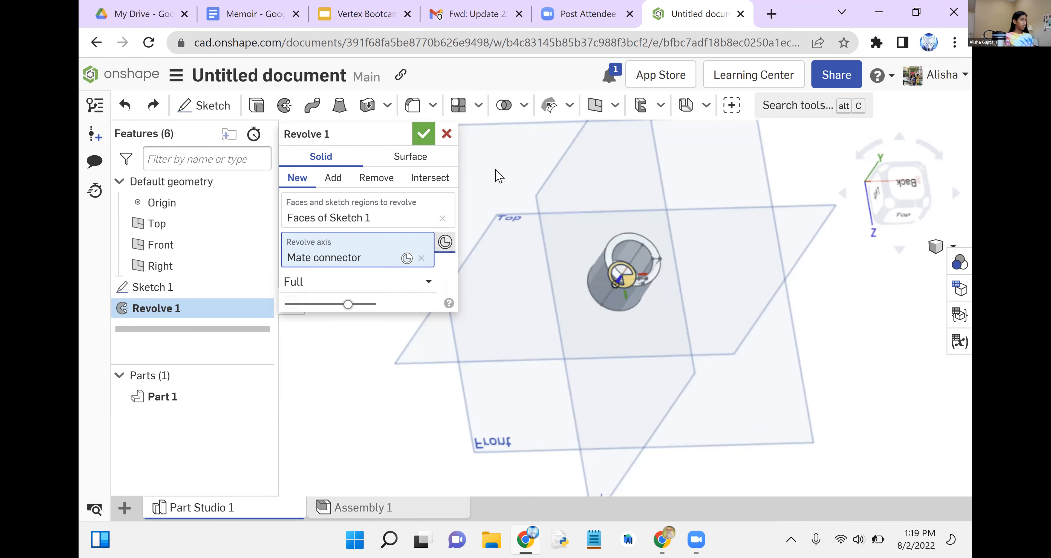
- Accept the full revolve and inspect the hollow cup's opening and outer face from several angles
{"action": "left_click", "coordinate": [424, 134]}
{"action": "right_click_drag", "start_coordinate": [719, 255], "coordinate": [684, 237]}
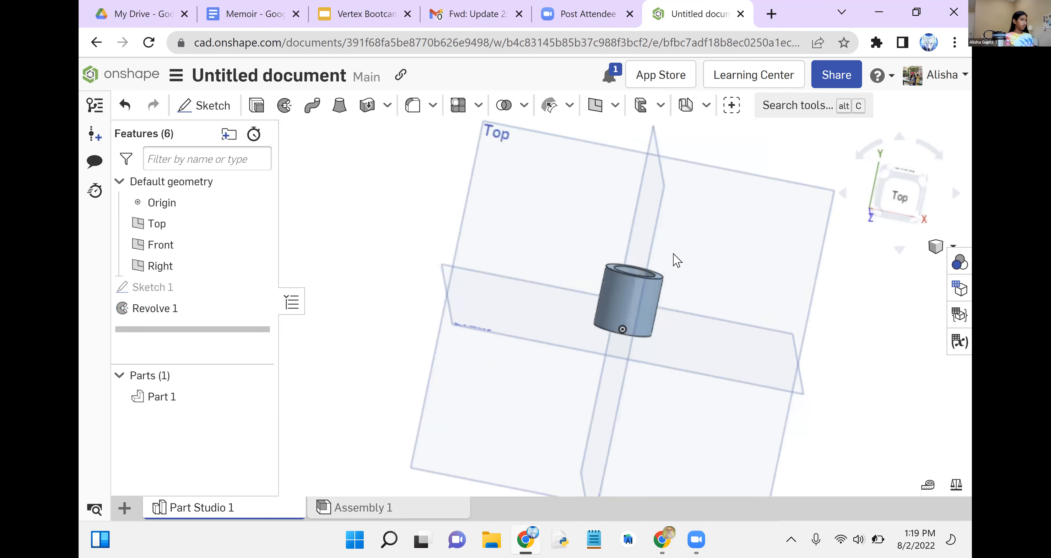
{"action": "left_click_drag", "start_coordinate": [896, 220], "coordinate": [880, 188]}
{"action": "left_click", "coordinate": [881, 187]}
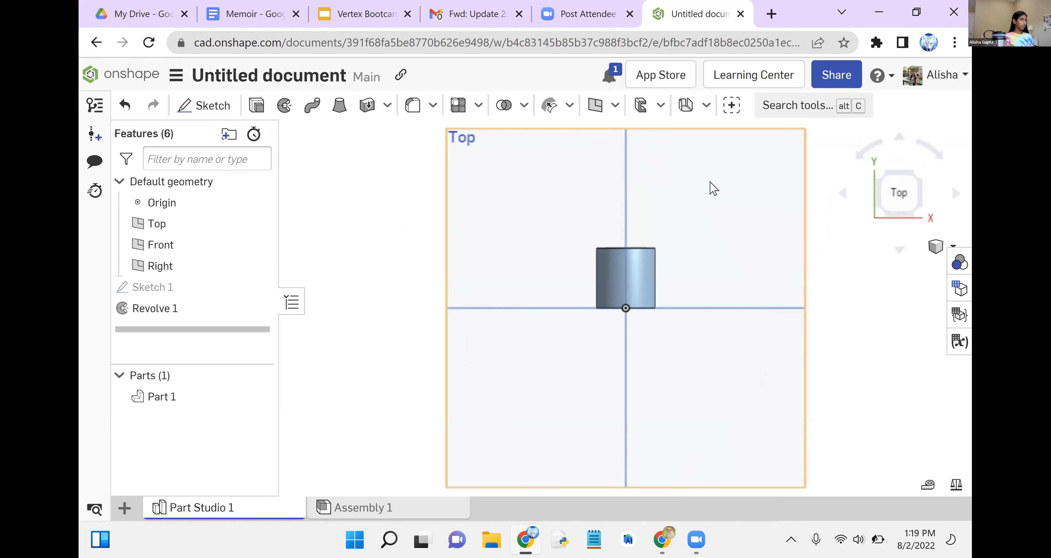
{"action": "right_click_drag", "start_coordinate": [678, 220], "coordinate": [608, 145]}
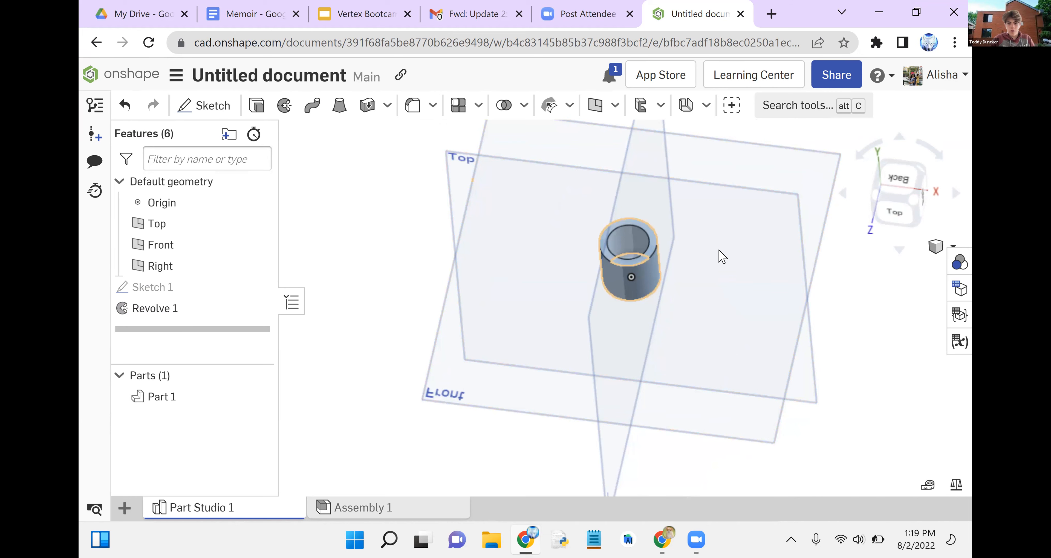
{"action": "right_click_drag", "start_coordinate": [729, 228], "coordinate": [661, 268]}
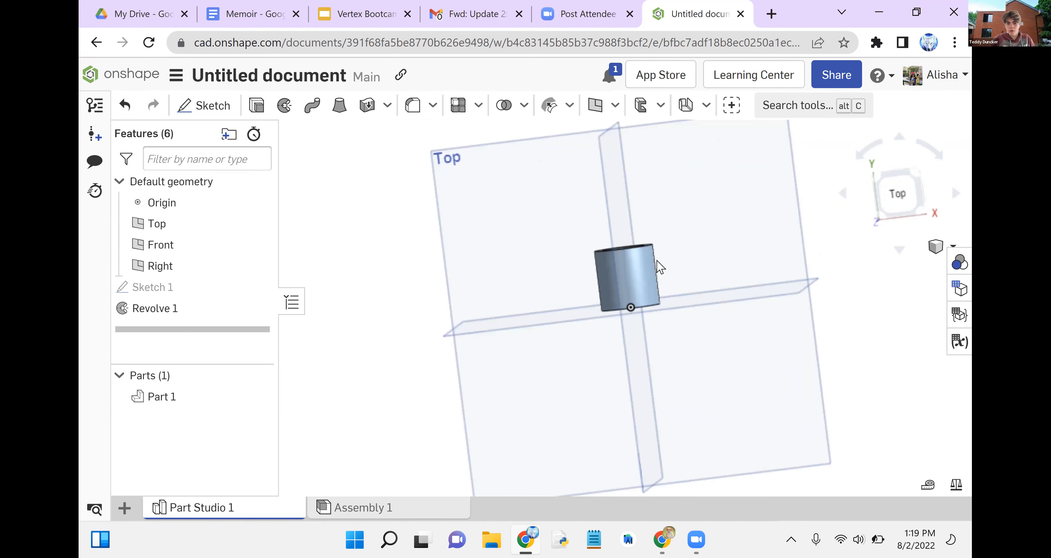
{"action": "left_click", "coordinate": [653, 263]}
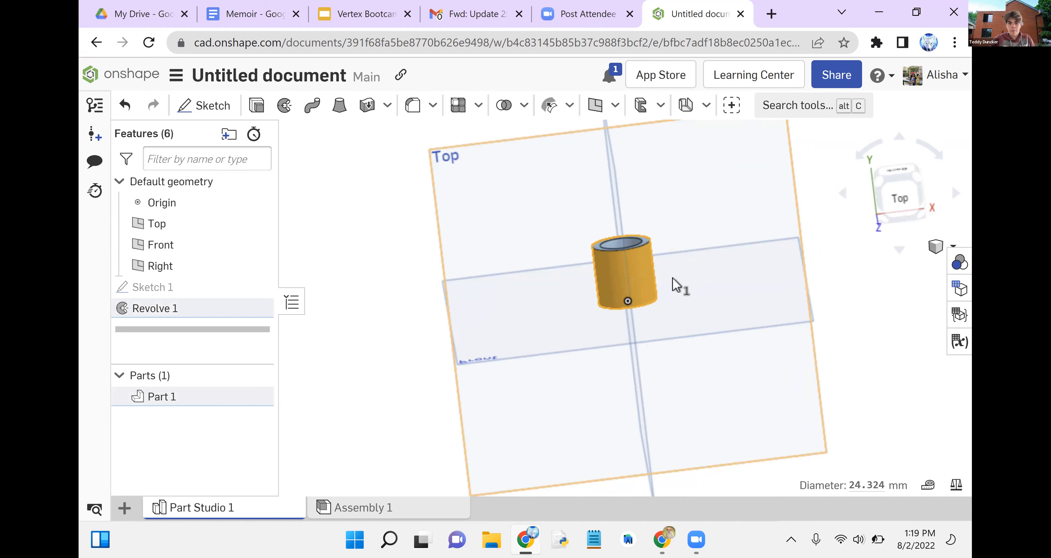
{"action": "left_click_drag", "start_coordinate": [533, 208], "coordinate": [705, 307]}
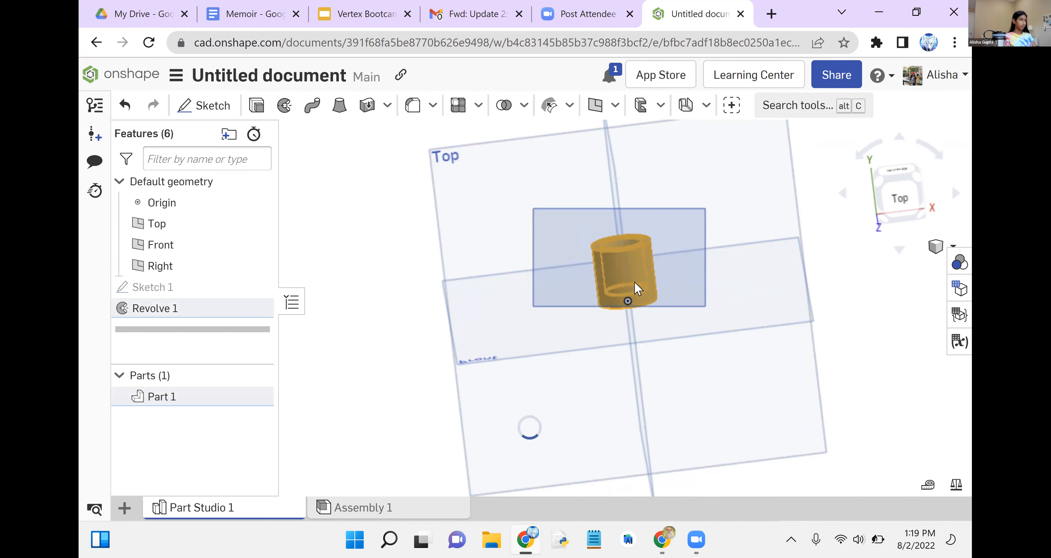
{"action": "left_click_drag", "start_coordinate": [570, 243], "coordinate": [715, 308]}
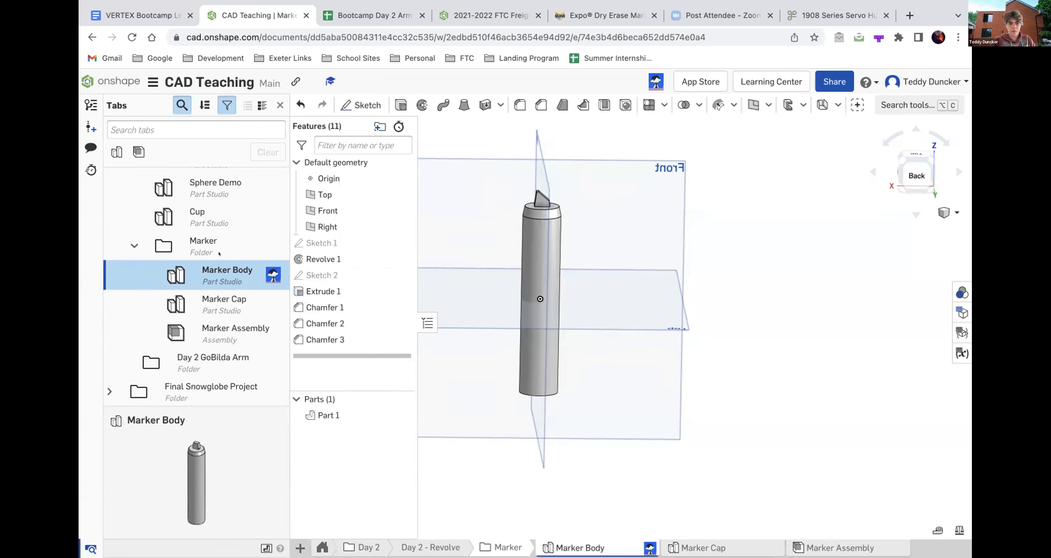
- Open Sketch 1 of the Marker Body in the CAD Teaching document, examine its rectangular profile and centre line, and close it
{"action": "double_click", "coordinate": [322, 242]}
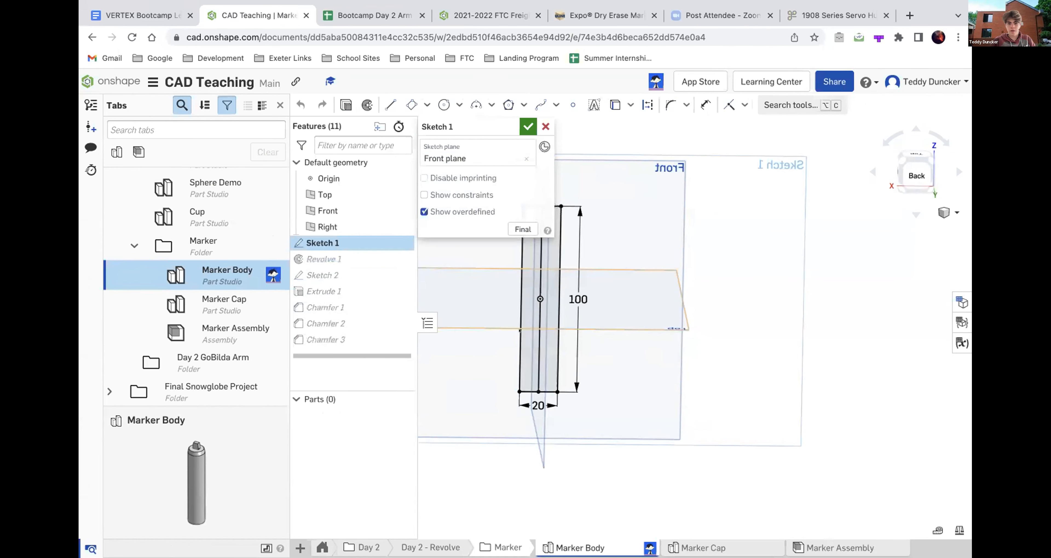
{"action": "scroll", "coordinate": [626, 392], "scroll_direction": "down", "scroll_amount": 4}
{"action": "scroll", "coordinate": [571, 337], "scroll_direction": "up", "scroll_amount": 7}
{"action": "mouse_move", "coordinate": [572, 335]}
{"action": "right_mouse_down"}
{"action": "mouse_move", "coordinate": [556, 323]}
{"action": "mouse_move", "coordinate": [571, 325]}
{"action": "right_mouse_up"}
{"action": "scroll", "coordinate": [556, 322], "scroll_direction": "down", "scroll_amount": 5}
{"action": "scroll", "coordinate": [575, 282], "scroll_direction": "up", "scroll_amount": 6}
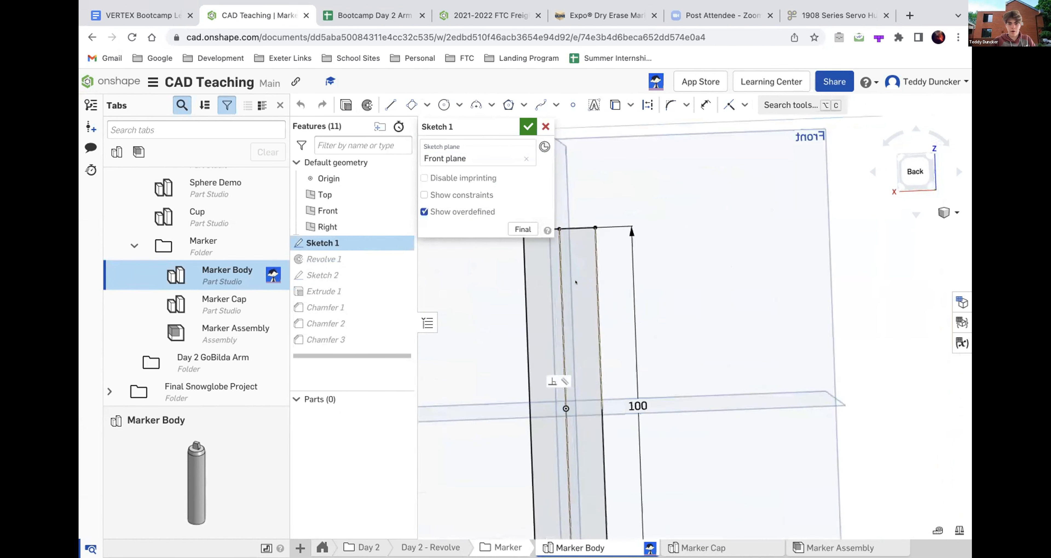
{"action": "scroll", "coordinate": [575, 282], "scroll_direction": "up", "scroll_amount": 2}
{"action": "scroll", "coordinate": [585, 270], "scroll_direction": "down", "scroll_amount": 2}
{"action": "left_click", "coordinate": [527, 127]}
- Open the Marker Body's Revolve 1 feature and examine the sketch face, axis edge and revolved cylinder
{"action": "double_click", "coordinate": [310, 255]}
{"action": "scroll", "coordinate": [653, 234], "scroll_direction": "down", "scroll_amount": 5}
{"action": "mouse_move", "coordinate": [654, 234]}
{"action": "right_mouse_down"}
{"action": "mouse_move", "coordinate": [672, 251]}
{"action": "mouse_move", "coordinate": [667, 234]}
{"action": "right_mouse_up"}
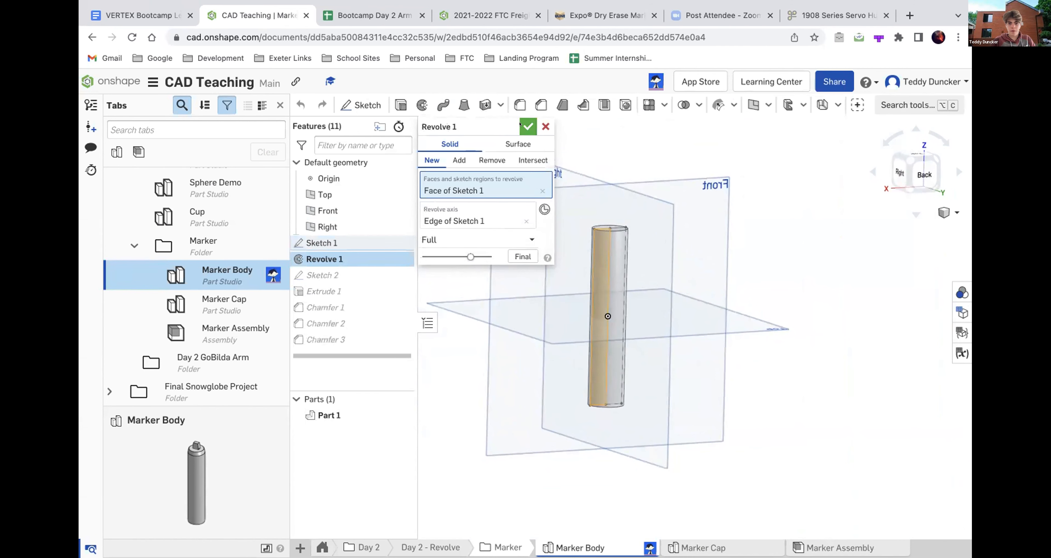
- Close Revolve 1, open the Marker Body's Sketch 2, examine its dimensioned rectangle from above, and close the sketch
{"action": "left_click", "coordinate": [522, 125]}
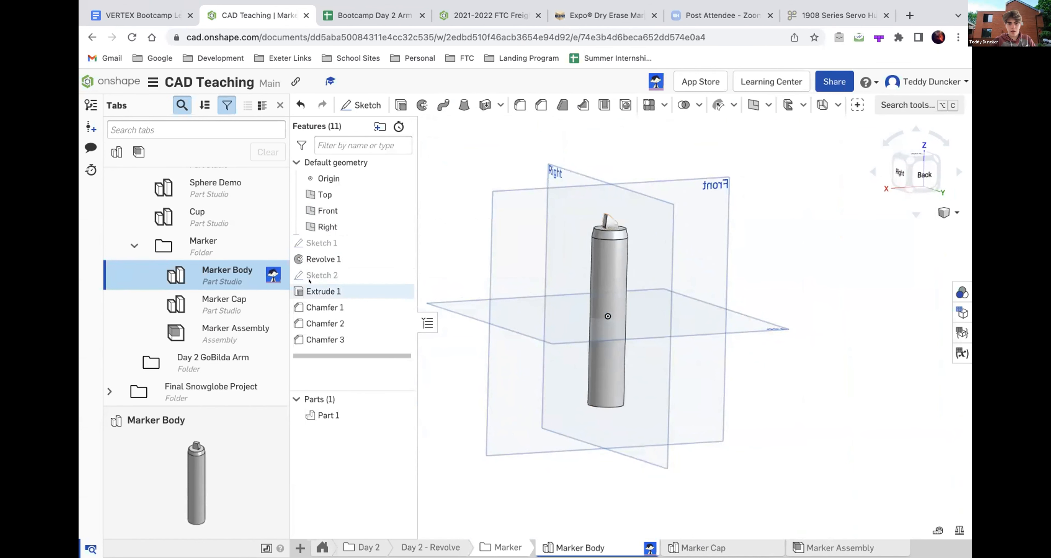
{"action": "double_click", "coordinate": [309, 274]}
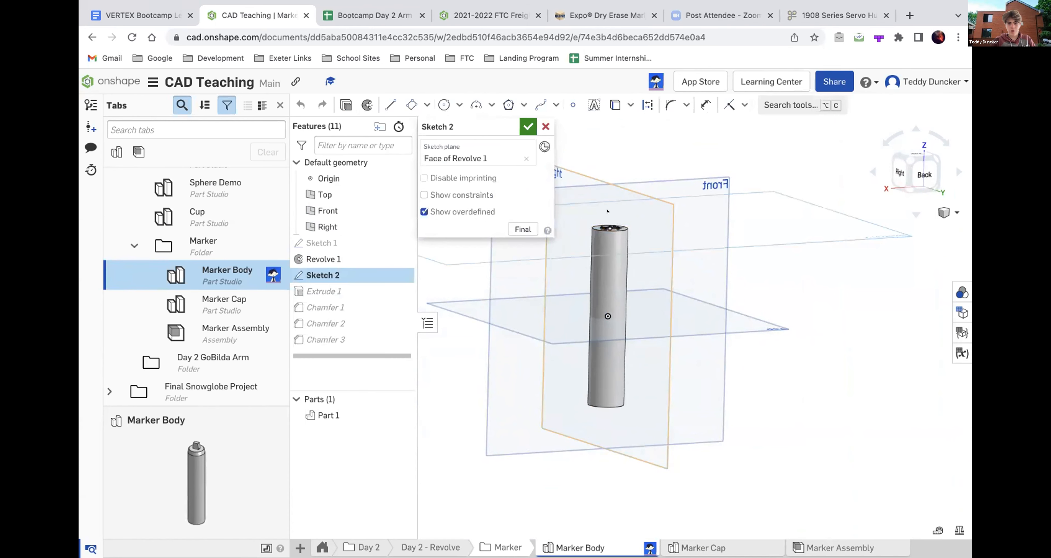
{"action": "mouse_move", "coordinate": [608, 212]}
{"action": "right_mouse_down"}
{"action": "mouse_move", "coordinate": [618, 270]}
{"action": "mouse_move", "coordinate": [593, 304]}
{"action": "right_mouse_up"}
{"action": "scroll", "coordinate": [608, 261], "scroll_direction": "up", "scroll_amount": 5}
{"action": "left_click", "coordinate": [923, 165]}
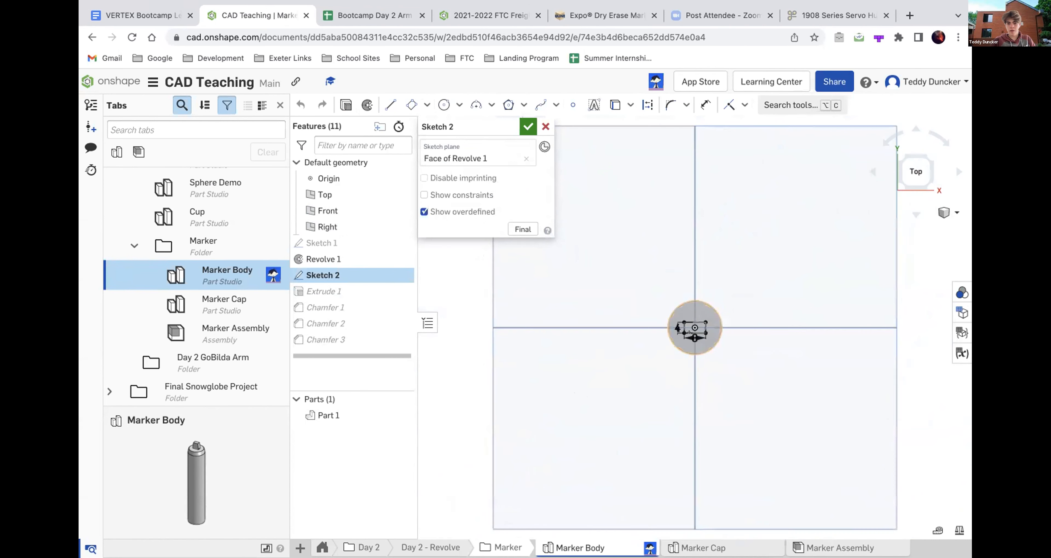
{"action": "scroll", "coordinate": [688, 329], "scroll_direction": "up", "scroll_amount": 3}
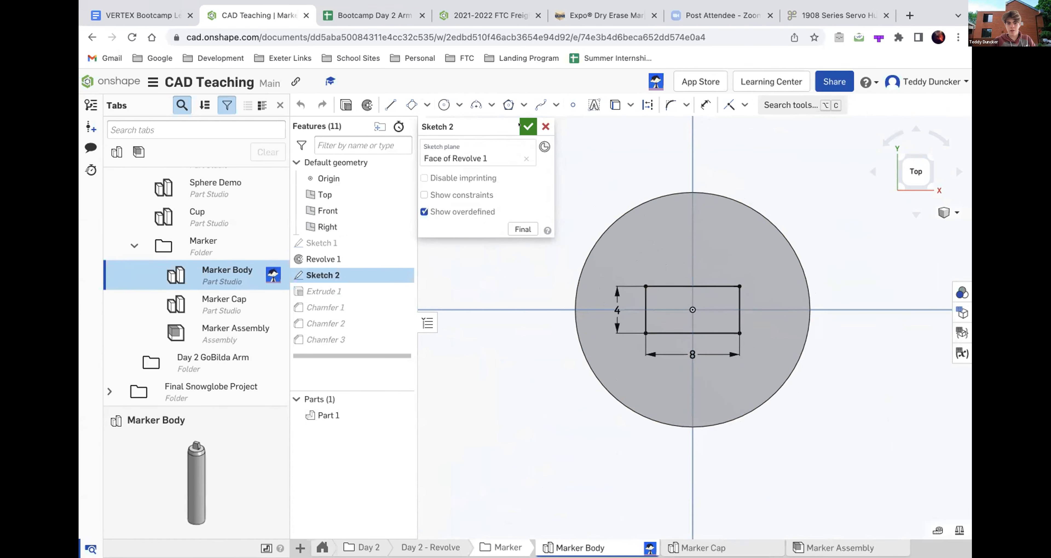
{"action": "left_click", "coordinate": [528, 127]}
- Start a new two-distance chamfer on the marker's cylindrical side face
{"action": "right_click_drag", "start_coordinate": [616, 295], "coordinate": [617, 279]}
{"action": "scroll", "coordinate": [617, 279], "scroll_direction": "down", "scroll_amount": 2}
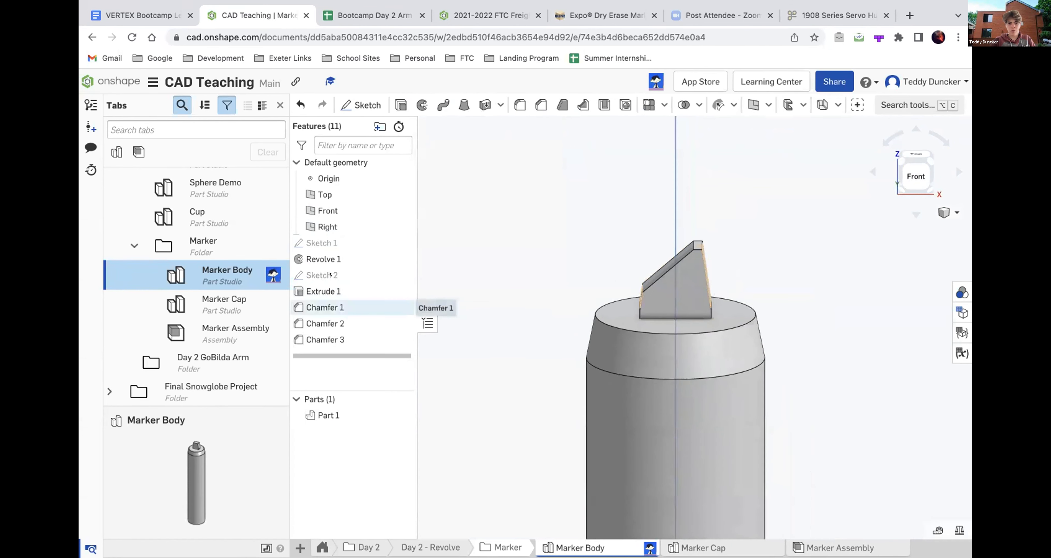
{"action": "left_click", "coordinate": [539, 104]}
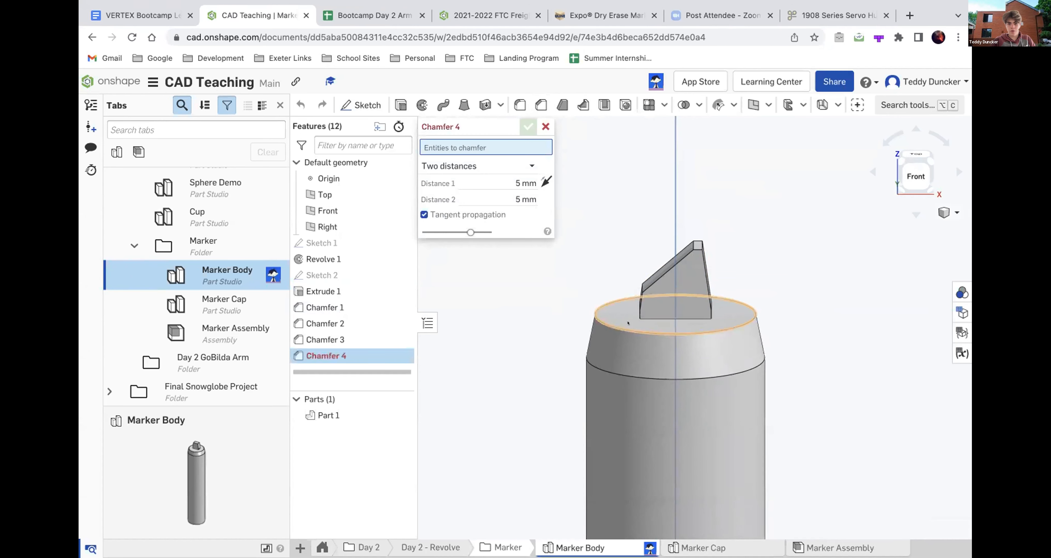
{"action": "right_click_drag", "start_coordinate": [628, 323], "coordinate": [618, 293]}
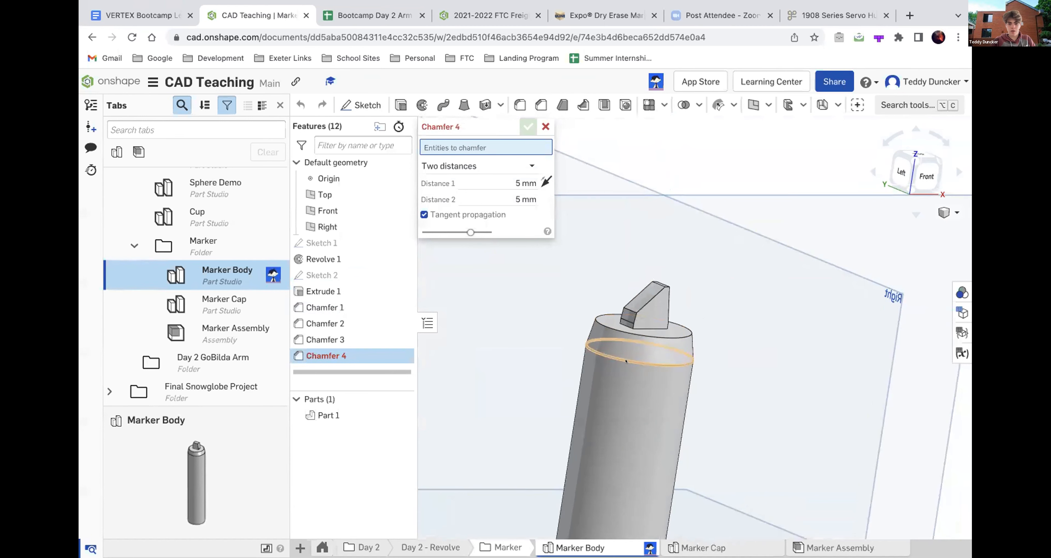
{"action": "scroll", "coordinate": [626, 329], "scroll_direction": "down", "scroll_amount": 5}
{"action": "mouse_move", "coordinate": [627, 328]}
{"action": "right_mouse_down"}
{"action": "mouse_move", "coordinate": [626, 302]}
{"action": "mouse_move", "coordinate": [588, 319]}
{"action": "right_mouse_up"}
{"action": "scroll", "coordinate": [597, 372], "scroll_direction": "up", "scroll_amount": 3}
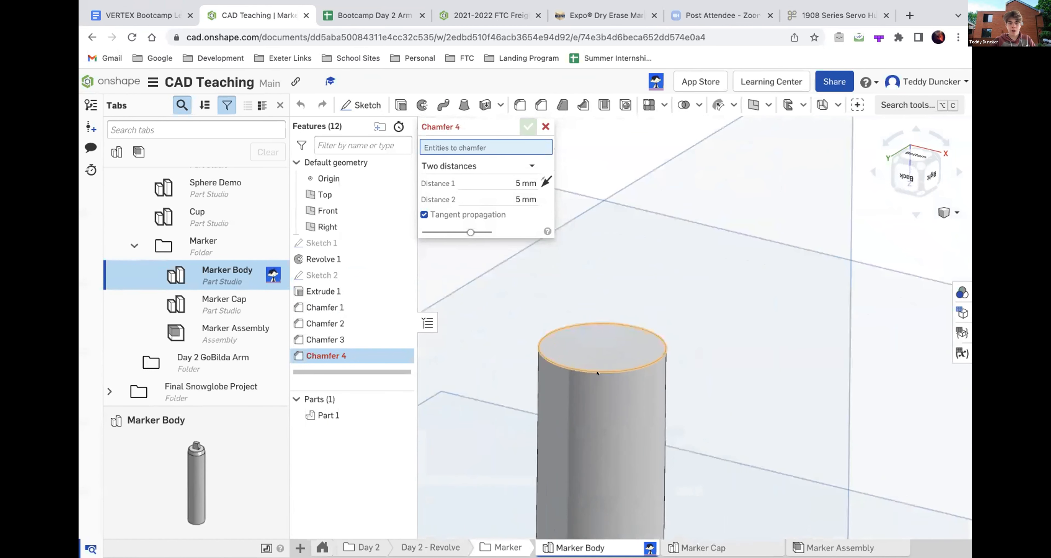
{"action": "left_click", "coordinate": [596, 379]}
{"action": "scroll", "coordinate": [597, 379], "scroll_direction": "down", "scroll_amount": 4}
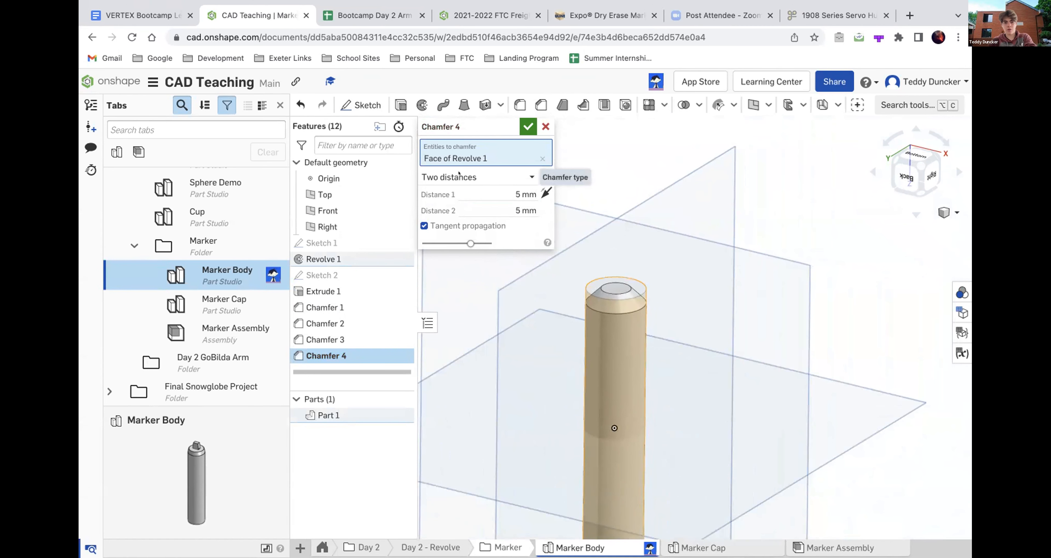
- Try the Equal distance and Distance and angle chamfer types, and return to Two distances
{"action": "left_click", "coordinate": [529, 177]}
{"action": "left_click", "coordinate": [450, 197]}
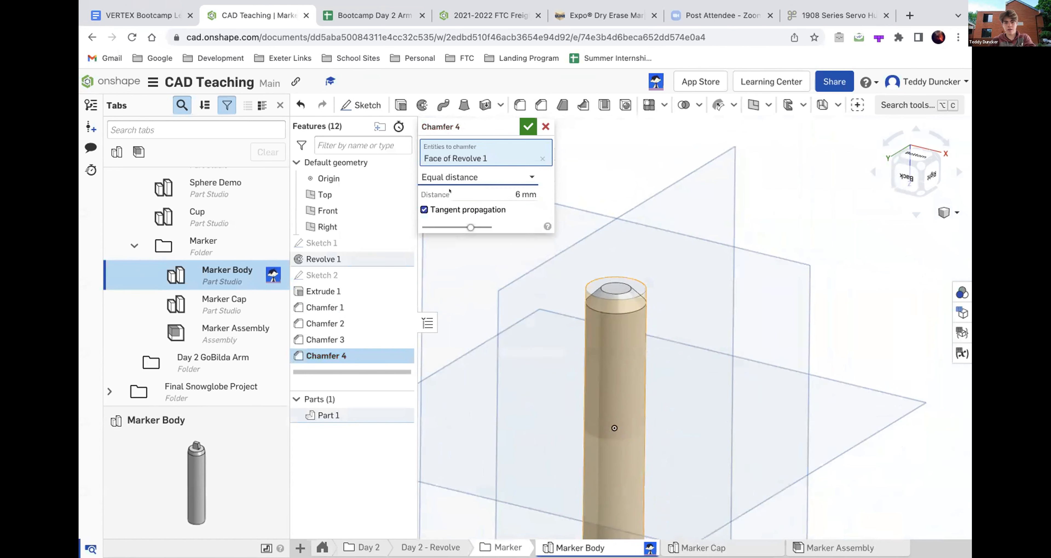
{"action": "left_click", "coordinate": [530, 177]}
{"action": "left_click", "coordinate": [461, 230]}
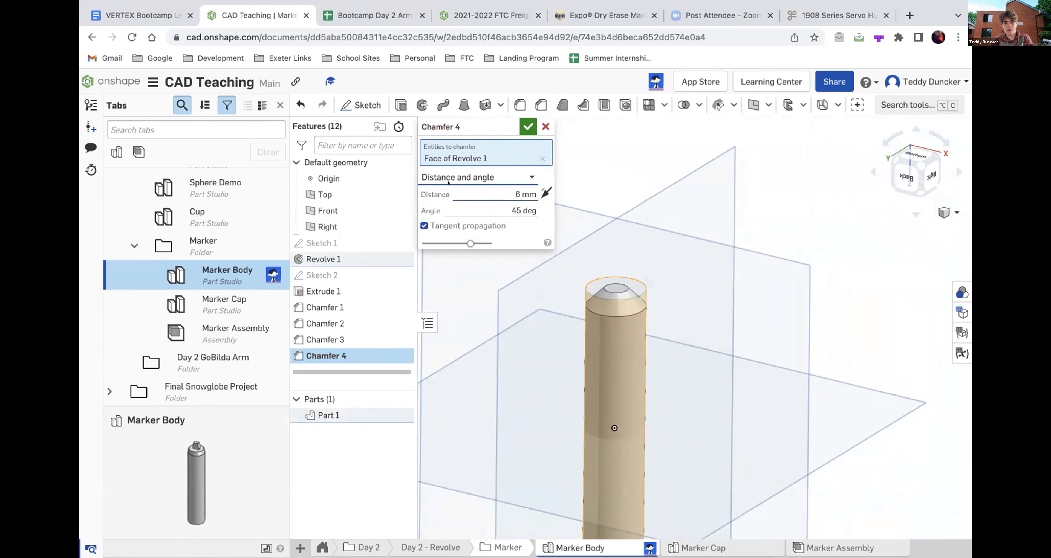
{"action": "left_click", "coordinate": [489, 177]}
{"action": "left_click", "coordinate": [461, 212]}
- Try 2 mm as the chamfer's first distance, and set both distances to 1 mm
{"action": "left_click", "coordinate": [490, 191]}
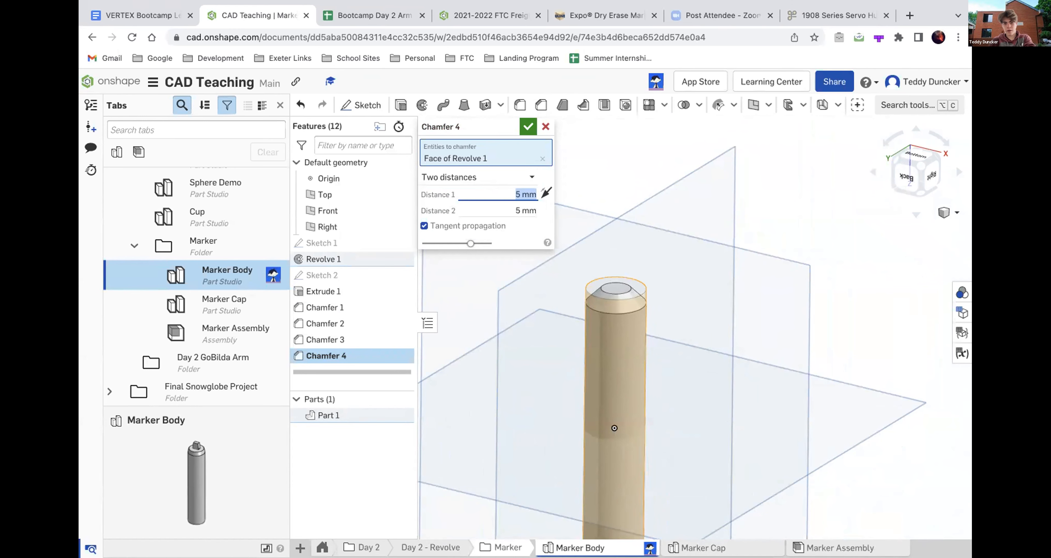
{"action": "scroll", "coordinate": [607, 321], "scroll_direction": "up", "scroll_amount": 5}
{"action": "mouse_move", "coordinate": [608, 321]}
{"action": "right_mouse_down"}
{"action": "mouse_move", "coordinate": [626, 302]}
{"action": "mouse_move", "coordinate": [619, 311]}
{"action": "right_mouse_up"}
{"action": "key", "text": "Up"}
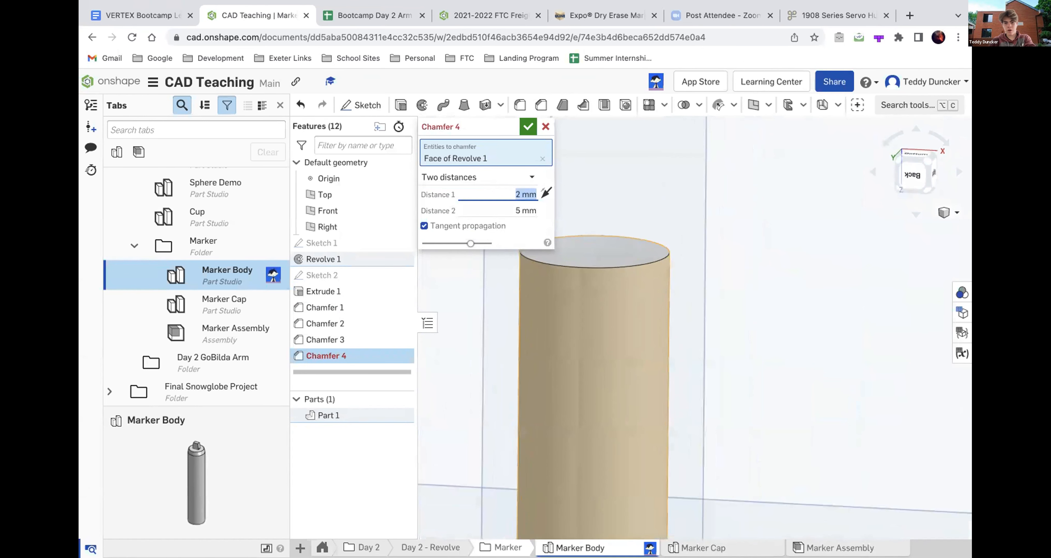
{"action": "left_click", "coordinate": [500, 211]}
{"action": "type", "text": "1"}
{"action": "left_click", "coordinate": [513, 195]}
{"action": "type", "text": "1"}
{"action": "scroll", "coordinate": [679, 267], "scroll_direction": "up", "scroll_amount": 5}
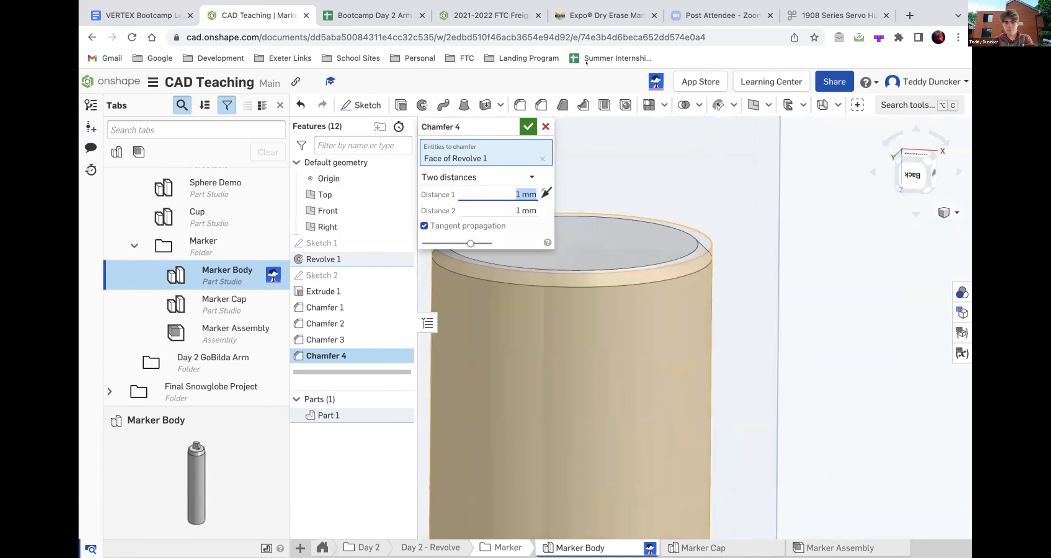
- Try uneven chamfer distances using 1 mm and 2 mm values, and accept the chamfer
{"action": "scroll", "coordinate": [640, 317], "scroll_direction": "down", "scroll_amount": 3}
{"action": "left_click", "coordinate": [497, 210]}
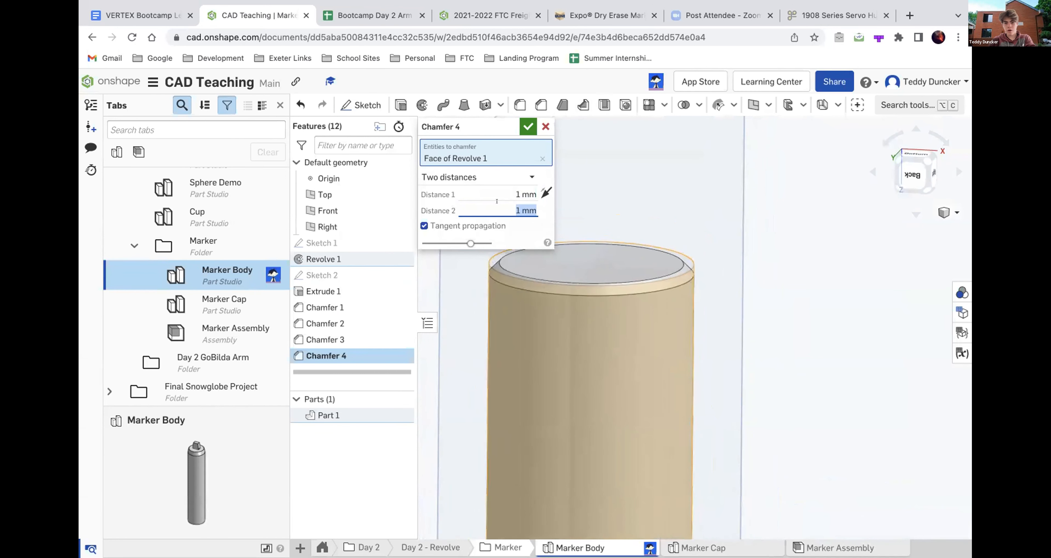
{"action": "type", "text": "2"}
{"action": "key", "text": "Return"}
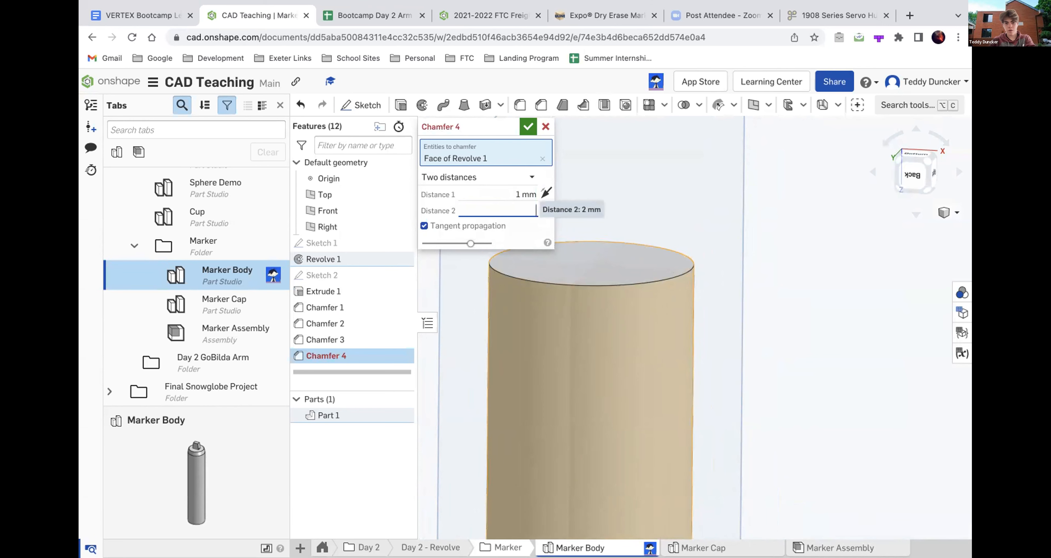
{"action": "left_click", "coordinate": [491, 194]}
{"action": "type", "text": "2"}
{"action": "key", "text": "Return"}
{"action": "type", "text": "1"}
{"action": "key", "text": "Return"}
{"action": "left_click", "coordinate": [528, 127]}
- Open Chamfer 2, examine its two-distance bevel around the marker's upper rim, and close it
{"action": "mouse_move", "coordinate": [614, 309]}
{"action": "right_mouse_down"}
{"action": "mouse_move", "coordinate": [616, 281]}
{"action": "mouse_move", "coordinate": [659, 303]}
{"action": "mouse_move", "coordinate": [686, 300]}
{"action": "mouse_move", "coordinate": [686, 243]}
{"action": "mouse_move", "coordinate": [676, 244]}
{"action": "right_mouse_up"}
{"action": "scroll", "coordinate": [685, 291], "scroll_direction": "down", "scroll_amount": 5}
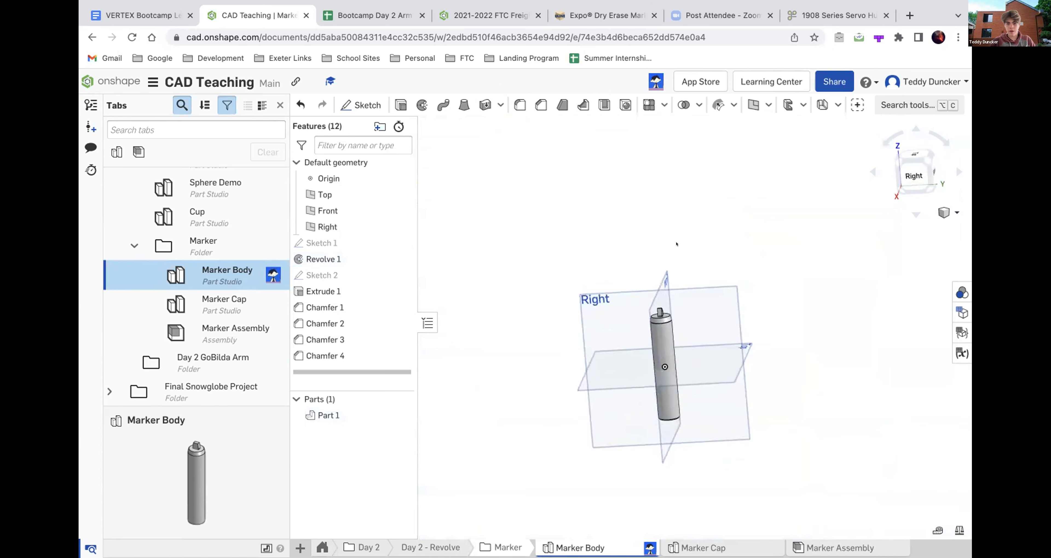
{"action": "scroll", "coordinate": [659, 321], "scroll_direction": "up", "scroll_amount": 6}
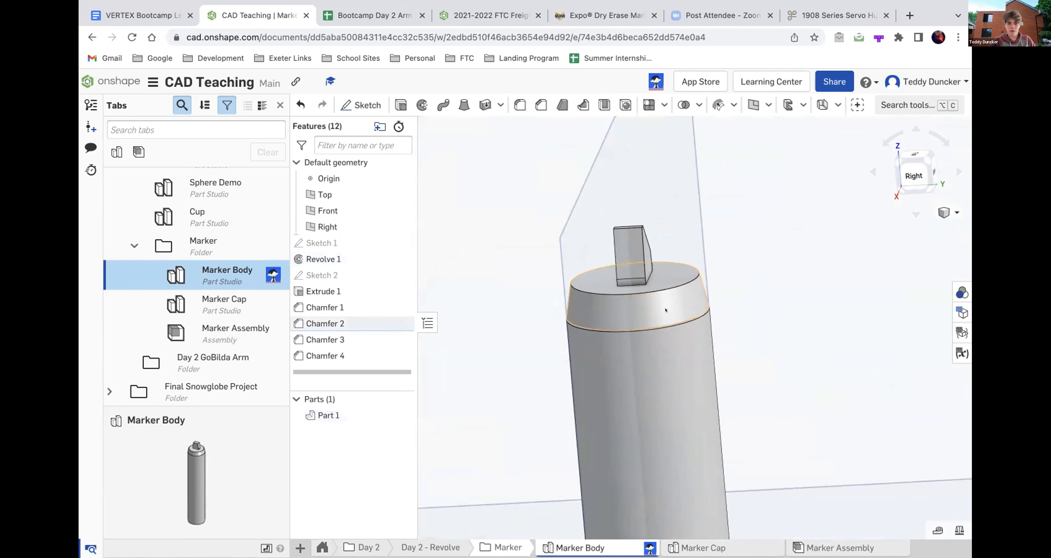
{"action": "double_click", "coordinate": [325, 324]}
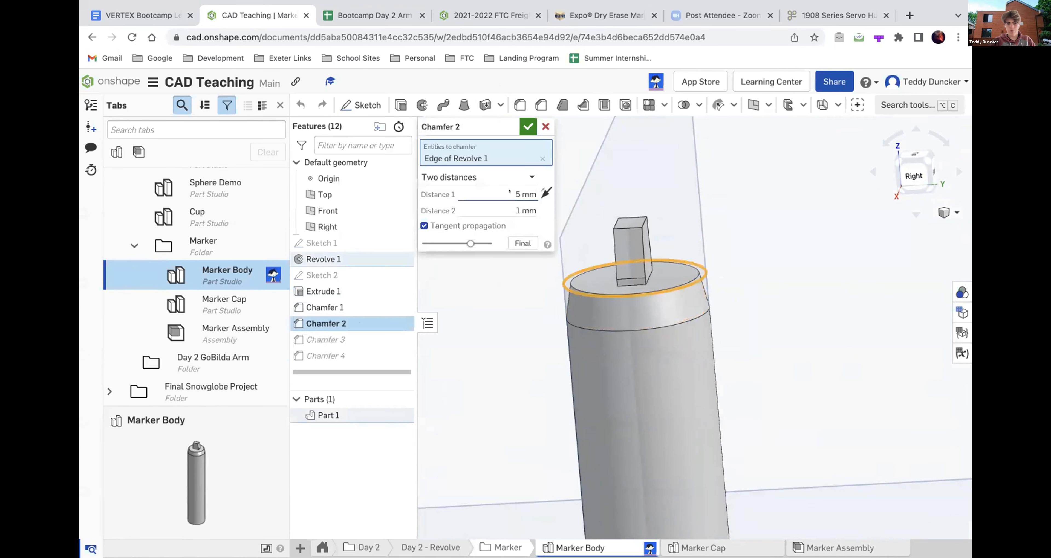
{"action": "scroll", "coordinate": [577, 253], "scroll_direction": "down", "scroll_amount": 2}
{"action": "mouse_move", "coordinate": [576, 253]}
{"action": "right_mouse_down"}
{"action": "mouse_move", "coordinate": [614, 256]}
{"action": "mouse_move", "coordinate": [672, 229]}
{"action": "mouse_move", "coordinate": [677, 200]}
{"action": "right_mouse_up"}
{"action": "scroll", "coordinate": [686, 310], "scroll_direction": "up", "scroll_amount": 6}
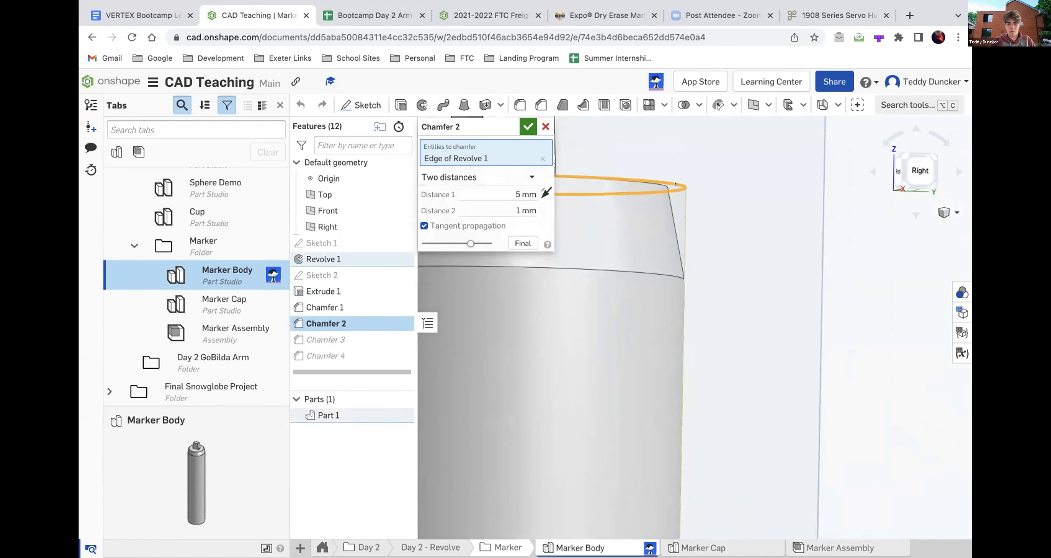
{"action": "scroll", "coordinate": [725, 291], "scroll_direction": "down", "scroll_amount": 3}
{"action": "right_click_drag", "start_coordinate": [725, 290], "coordinate": [693, 301]}
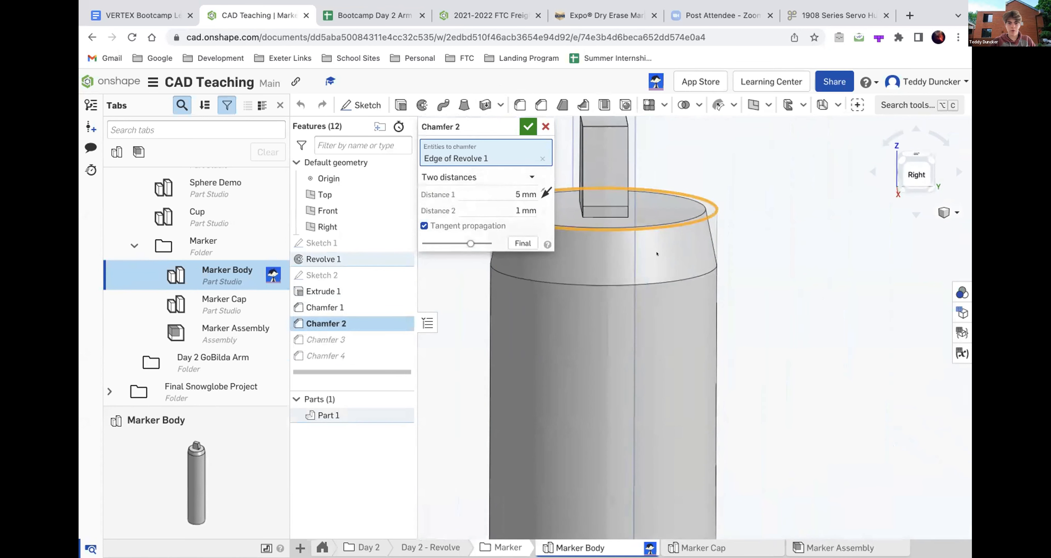
{"action": "left_click", "coordinate": [528, 126]}
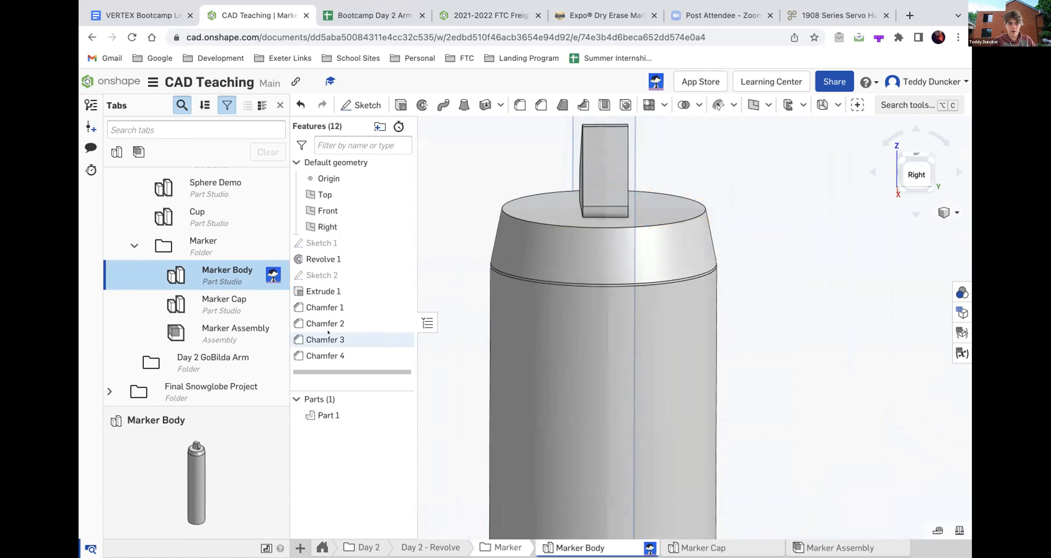
- Open Chamfer 3, examine the slanted cut on the marker's tip, and close it
{"action": "double_click", "coordinate": [328, 339]}
{"action": "scroll", "coordinate": [614, 428], "scroll_direction": "down", "scroll_amount": 5}
{"action": "right_click_drag", "start_coordinate": [614, 428], "coordinate": [659, 432]}
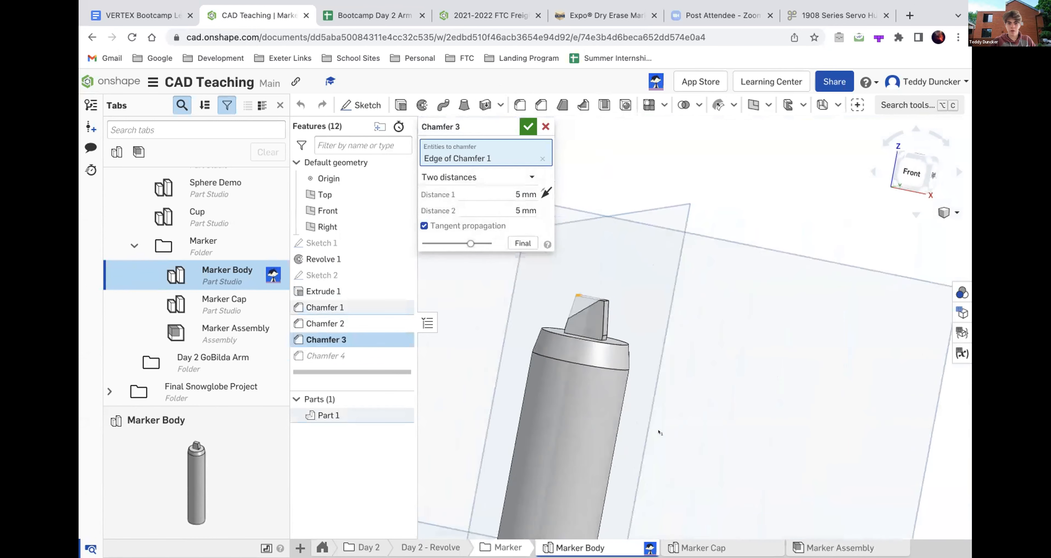
{"action": "scroll", "coordinate": [578, 298], "scroll_direction": "up", "scroll_amount": 6}
{"action": "mouse_move", "coordinate": [572, 297]}
{"action": "right_mouse_down"}
{"action": "mouse_move", "coordinate": [586, 299]}
{"action": "mouse_move", "coordinate": [584, 320]}
{"action": "right_mouse_up"}
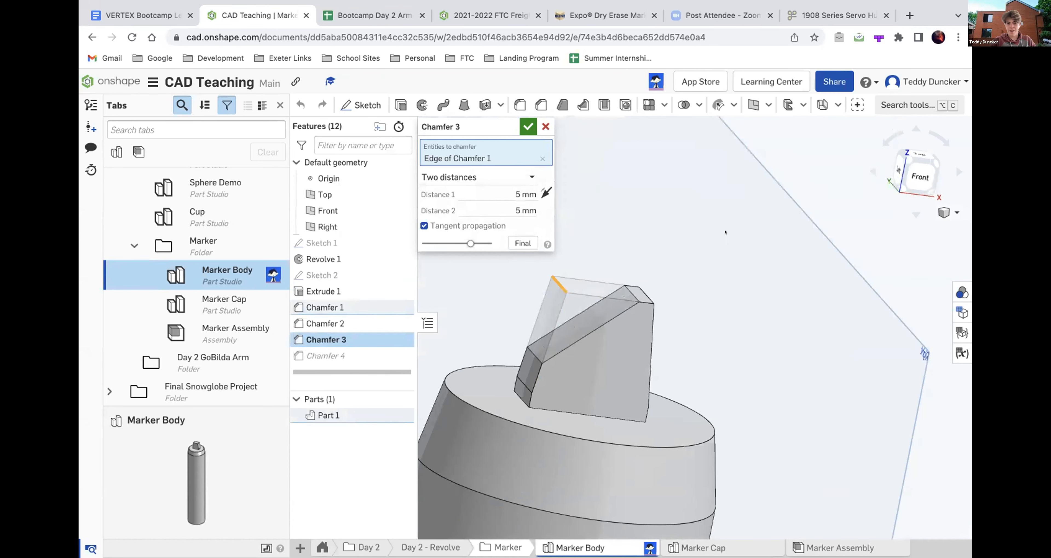
{"action": "left_click", "coordinate": [527, 126]}
- Examine the chamfered edges of the marker's tip and shoulder up close and from several angles
{"action": "scroll", "coordinate": [537, 344], "scroll_direction": "up", "scroll_amount": 5}
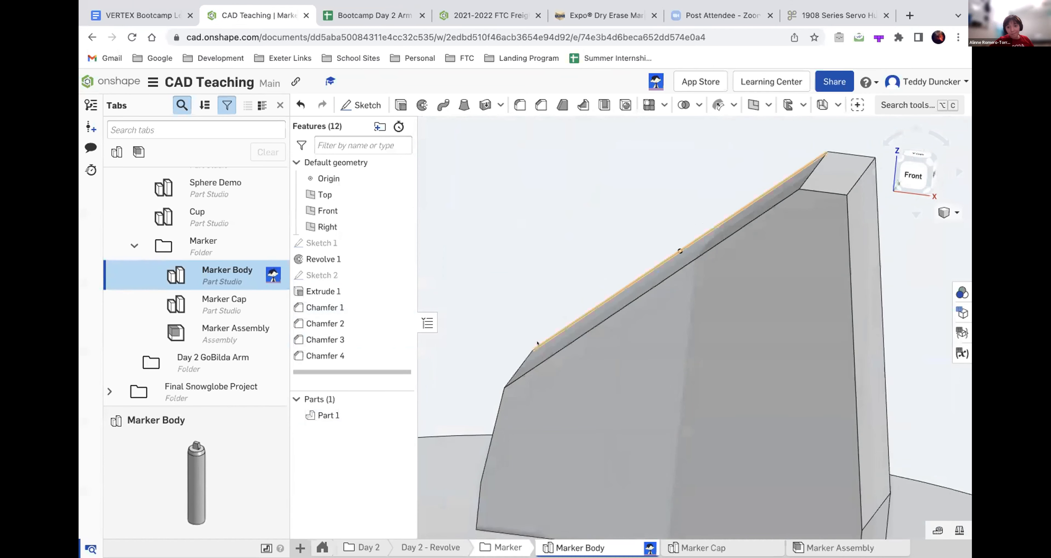
{"action": "scroll", "coordinate": [537, 344], "scroll_direction": "down", "scroll_amount": 10}
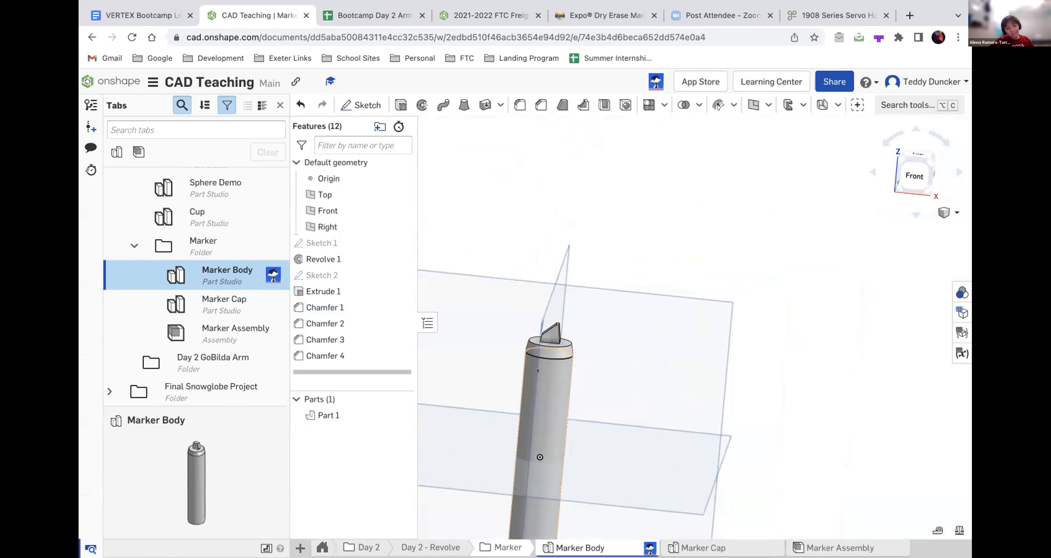
{"action": "scroll", "coordinate": [533, 359], "scroll_direction": "up", "scroll_amount": 6}
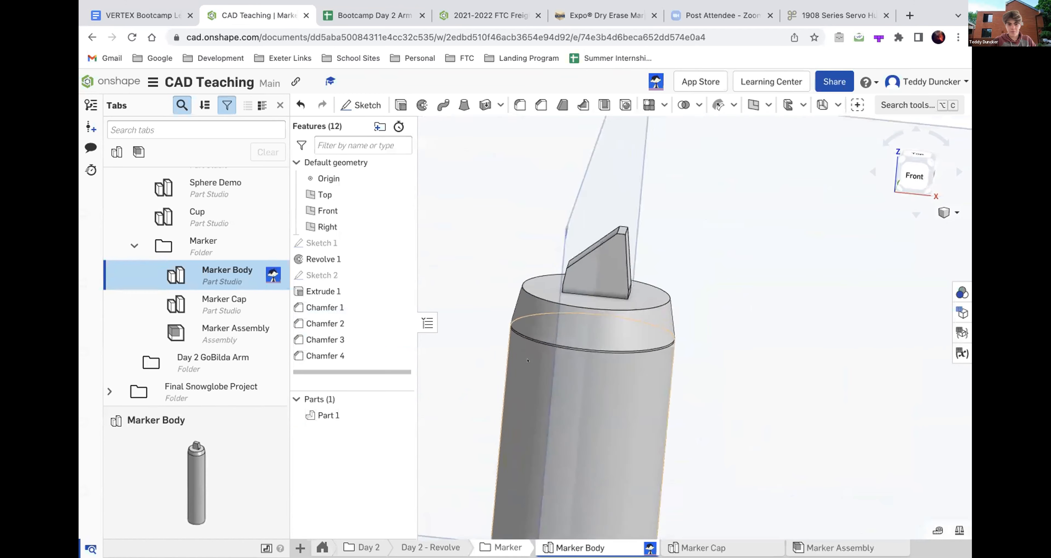
{"action": "right_click_drag", "start_coordinate": [589, 332], "coordinate": [587, 331]}
{"action": "scroll", "coordinate": [586, 332], "scroll_direction": "up", "scroll_amount": 5}
{"action": "scroll", "coordinate": [586, 331], "scroll_direction": "down", "scroll_amount": 6}
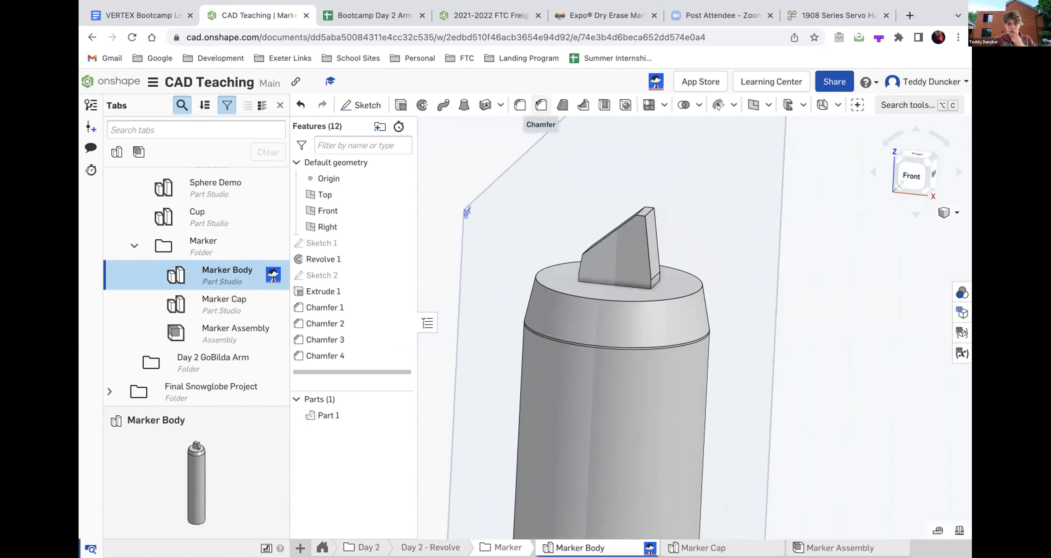
{"action": "scroll", "coordinate": [536, 289], "scroll_direction": "up", "scroll_amount": 5}
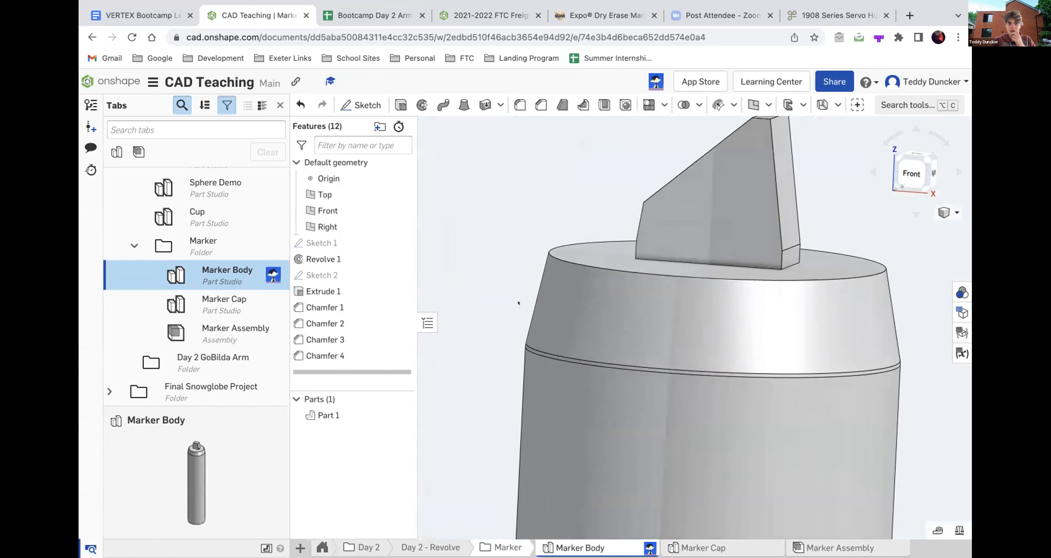
{"action": "right_click_drag", "start_coordinate": [518, 303], "coordinate": [520, 301]}
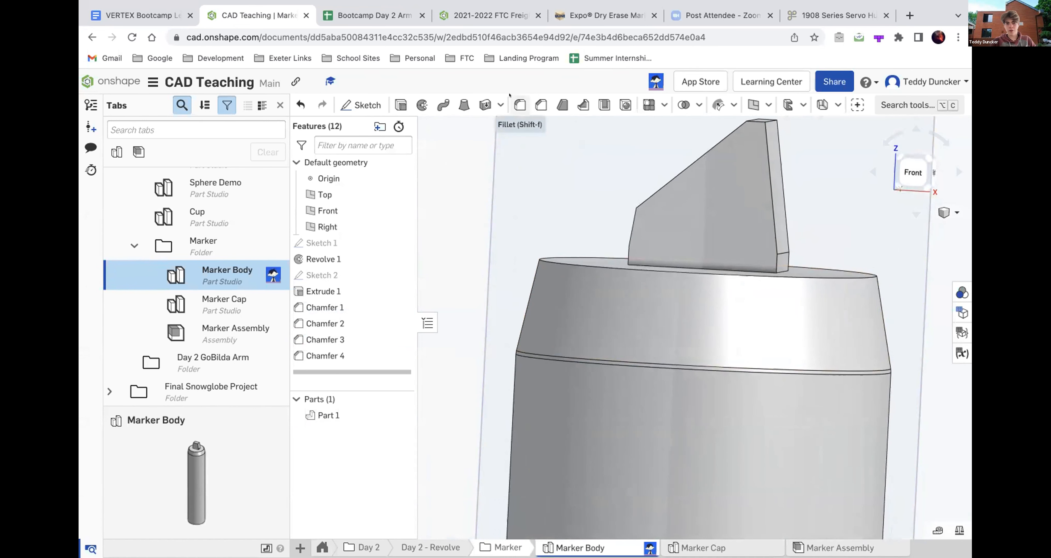
- Cancel an empty fillet on the marker, and open the Box Example part studio to view its box up close
{"action": "left_click", "coordinate": [518, 105]}
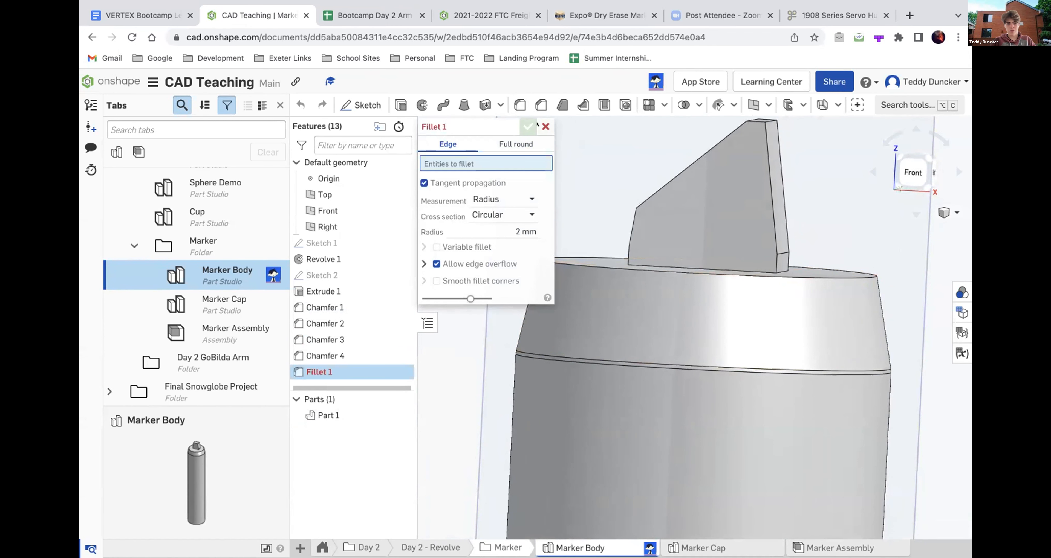
{"action": "left_click", "coordinate": [545, 126]}
{"action": "scroll", "coordinate": [180, 313], "scroll_direction": "up", "scroll_amount": 10}
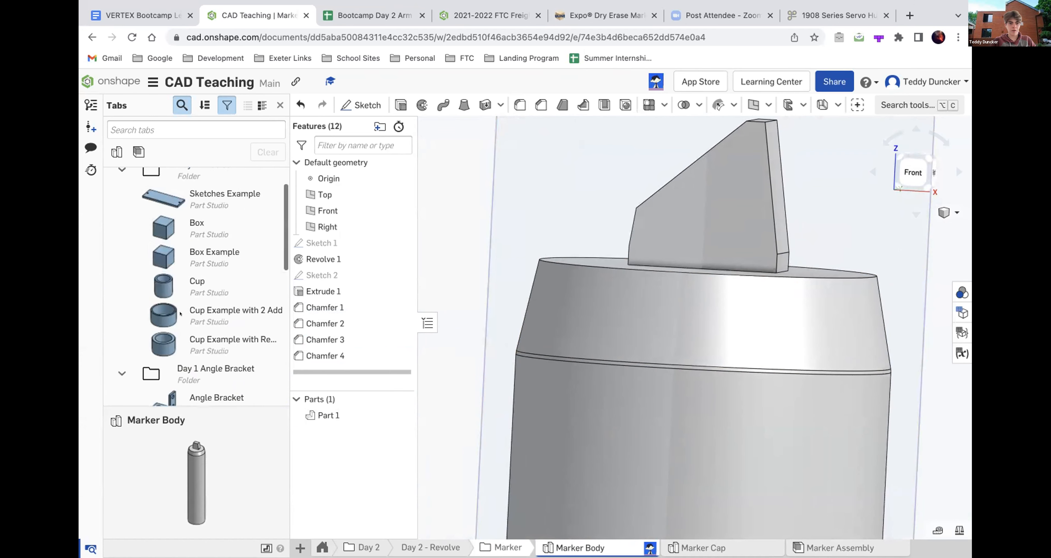
{"action": "left_click", "coordinate": [214, 256]}
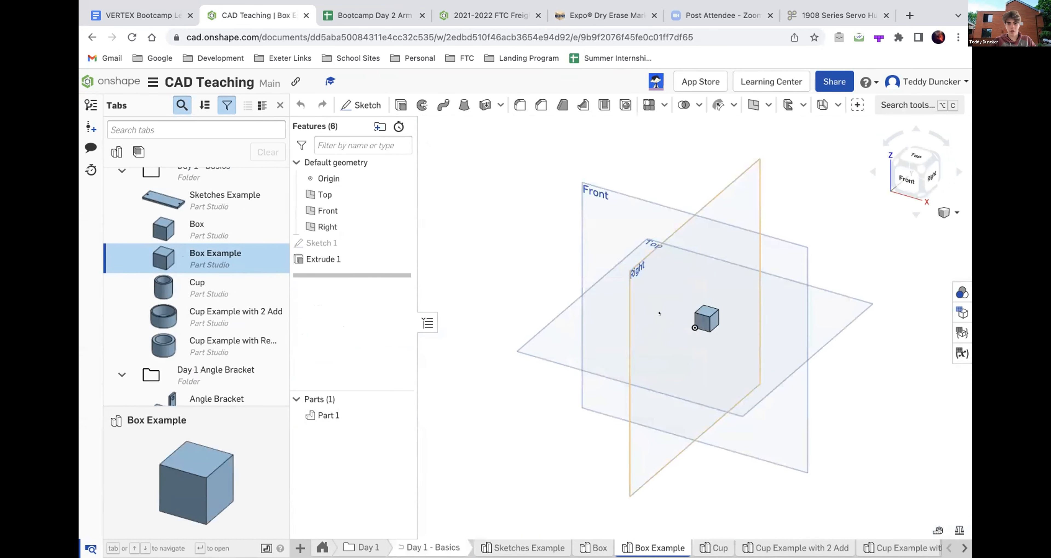
{"action": "scroll", "coordinate": [698, 320], "scroll_direction": "up", "scroll_amount": 8}
{"action": "right_click_drag", "start_coordinate": [700, 320], "coordinate": [754, 298]}
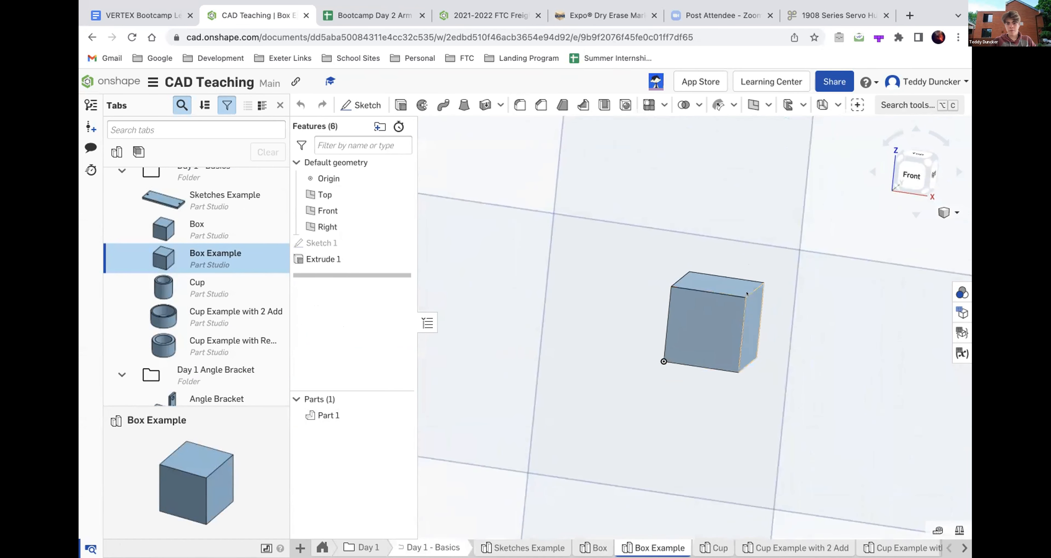
{"action": "scroll", "coordinate": [755, 297], "scroll_direction": "up", "scroll_amount": 4}
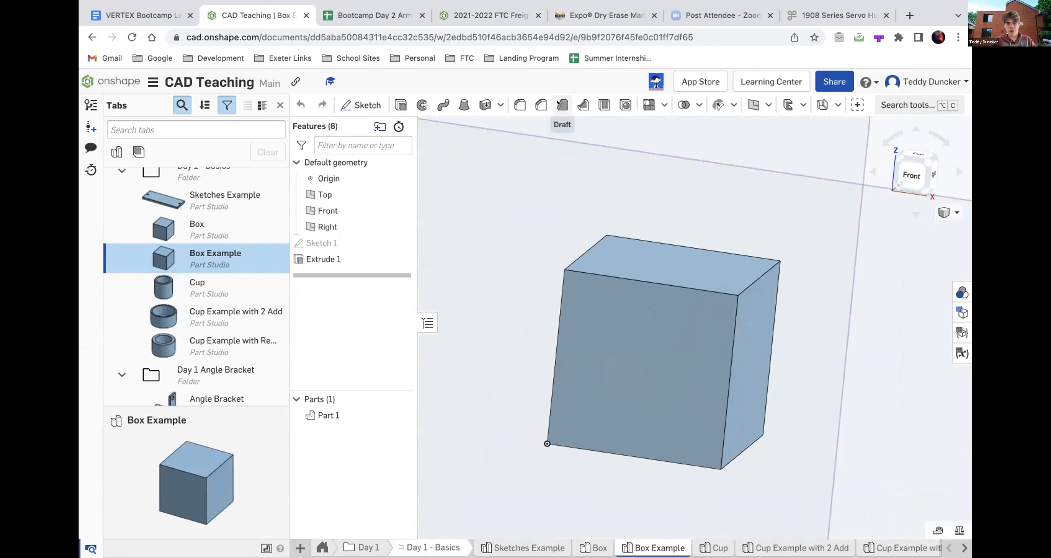
- Set up a two-distance chamfer on the box's upper right edge with Distance 1 of 1 mm and Distance 2 of 5 mm
{"action": "left_click", "coordinate": [539, 104]}
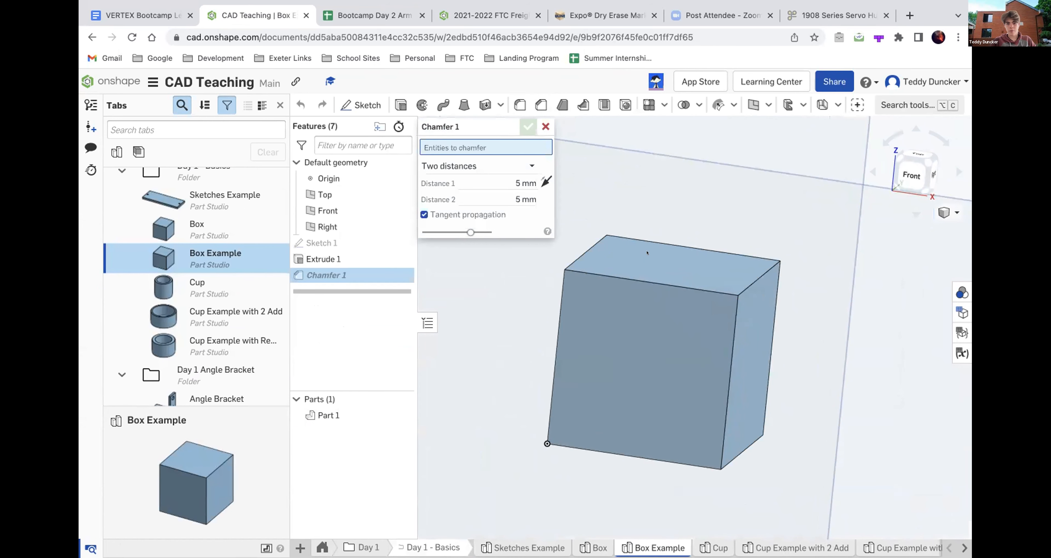
{"action": "right_click_drag", "start_coordinate": [766, 295], "coordinate": [746, 404]}
{"action": "left_click", "coordinate": [750, 278]}
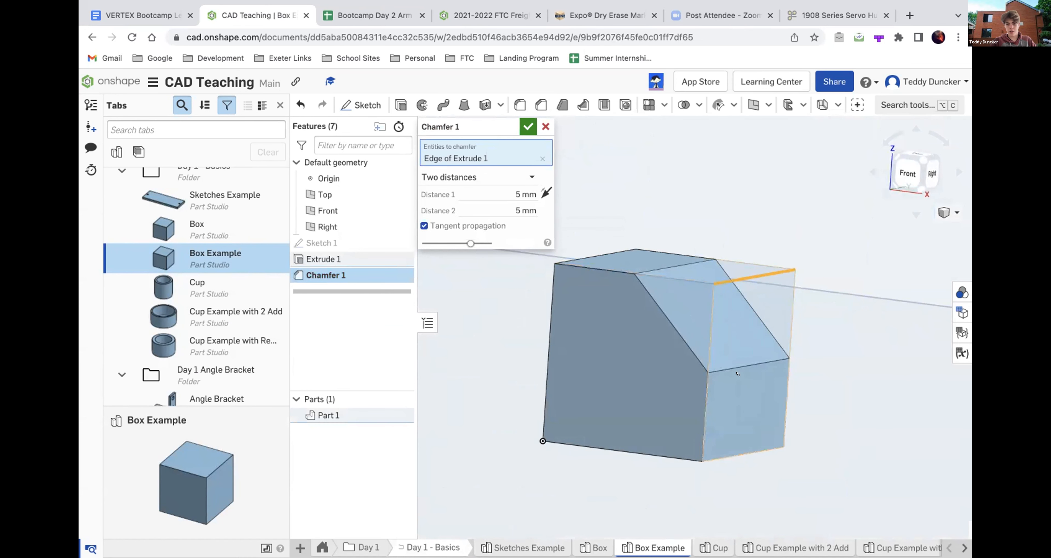
{"action": "left_click", "coordinate": [478, 192]}
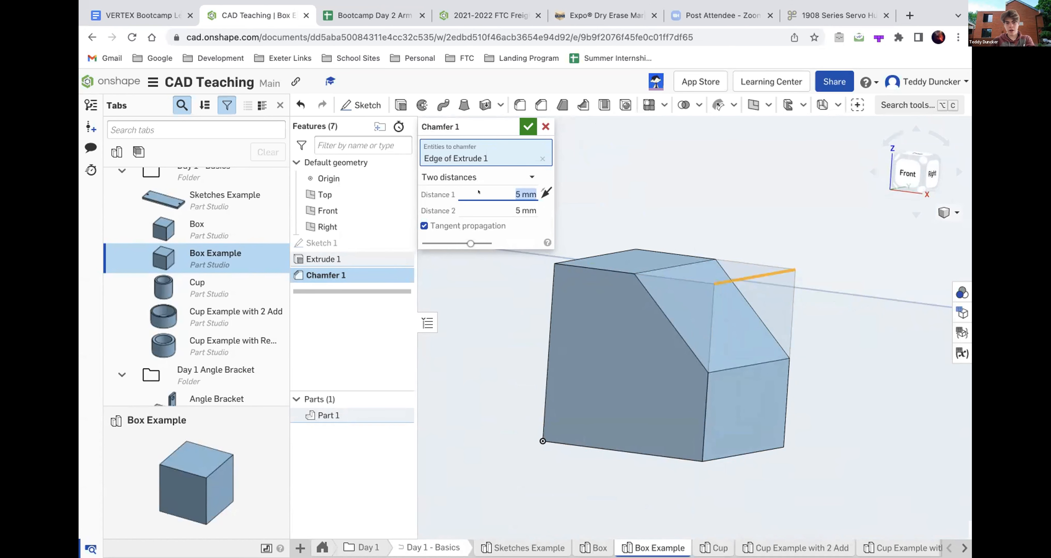
{"action": "left_click", "coordinate": [481, 178]}
{"action": "left_click", "coordinate": [488, 212]}
{"action": "left_click", "coordinate": [490, 192]}
{"action": "type", "text": "1"}
- Check the uneven chamfer's profile in the Front view and accept the chamfer
{"action": "right_click_drag", "start_coordinate": [687, 362], "coordinate": [737, 314]}
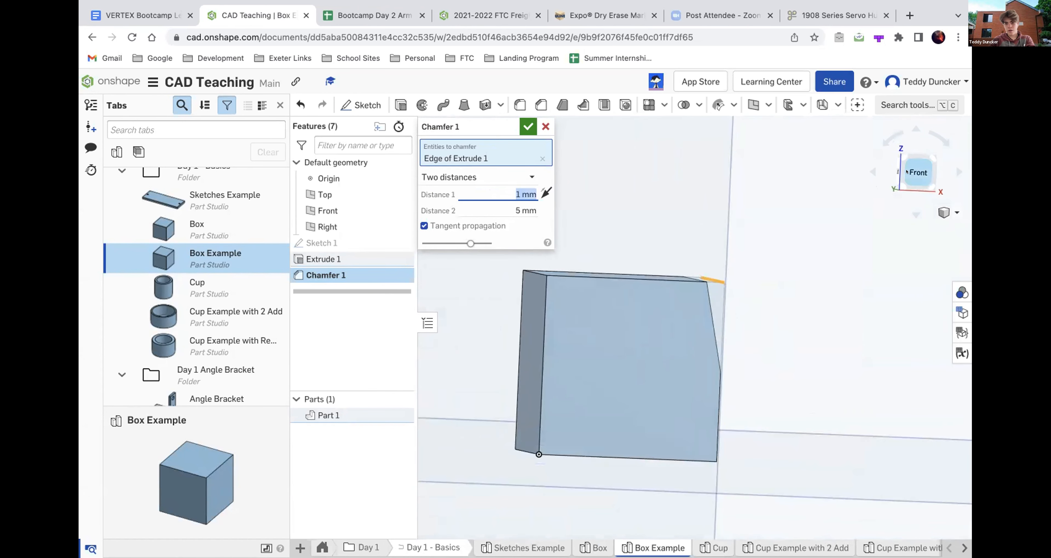
{"action": "left_click", "coordinate": [915, 171]}
{"action": "scroll", "coordinate": [716, 301], "scroll_direction": "up", "scroll_amount": 10}
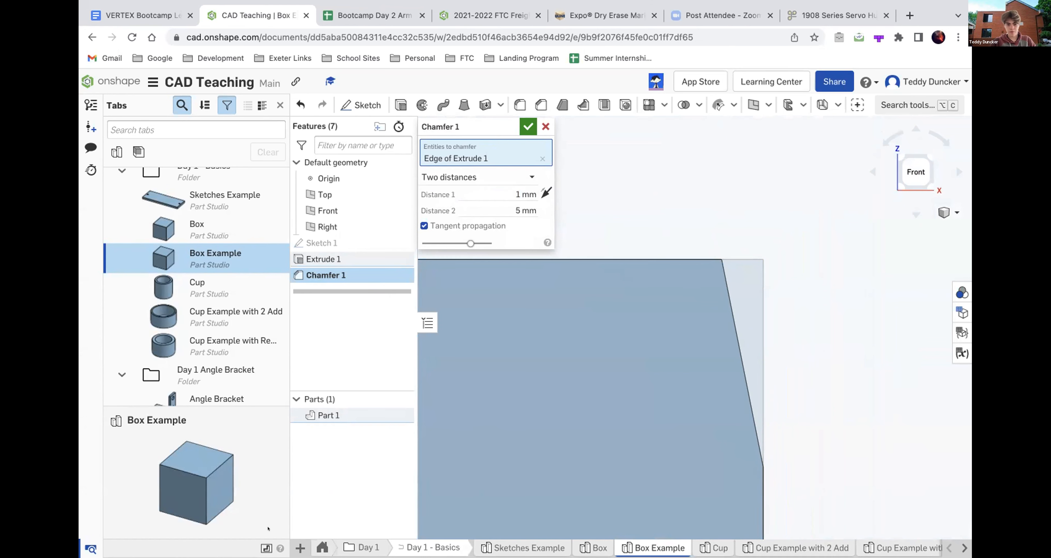
{"action": "scroll", "coordinate": [588, 470], "scroll_direction": "down", "scroll_amount": 3}
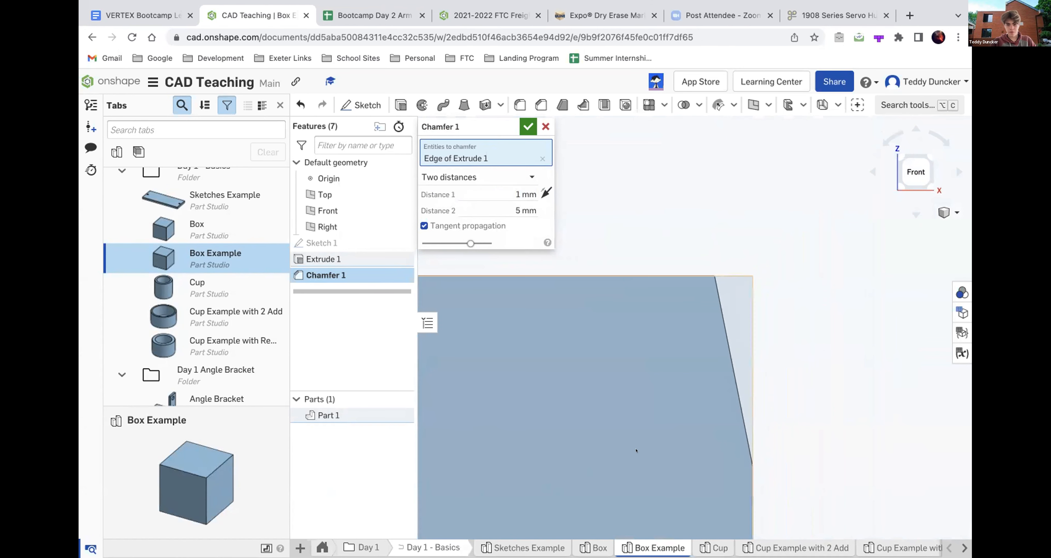
{"action": "left_click", "coordinate": [527, 128]}
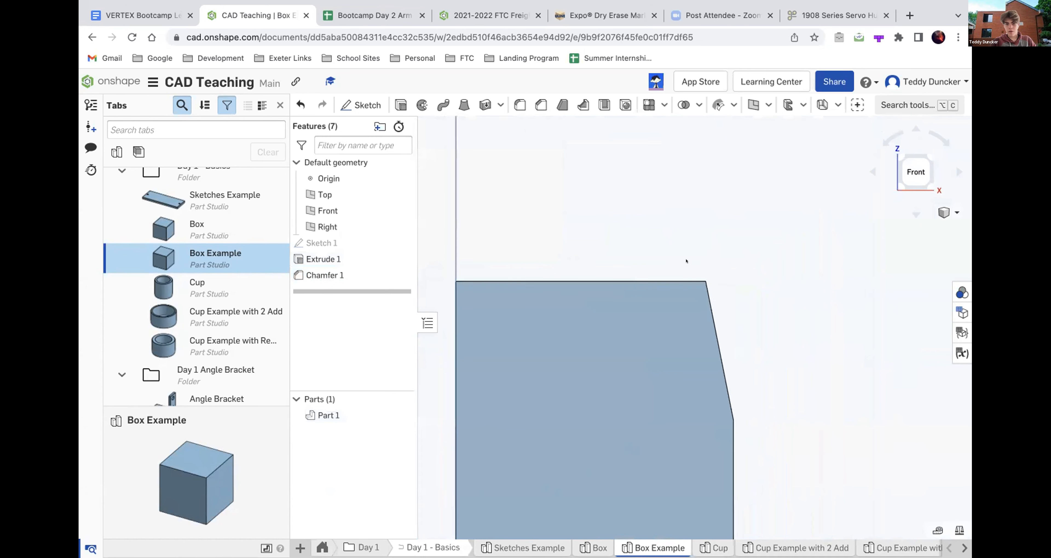
- Set up a circular fillet with a 4 mm radius on the box's upper left edge, opposite the chamfer
{"action": "right_click_drag", "start_coordinate": [535, 234], "coordinate": [550, 251]}
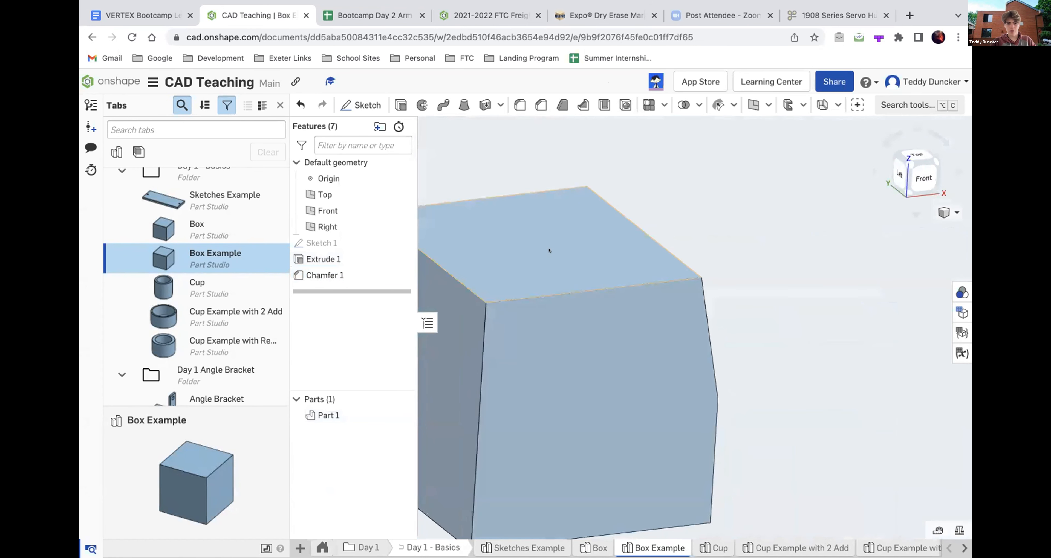
{"action": "scroll", "coordinate": [550, 251], "scroll_direction": "down", "scroll_amount": 3}
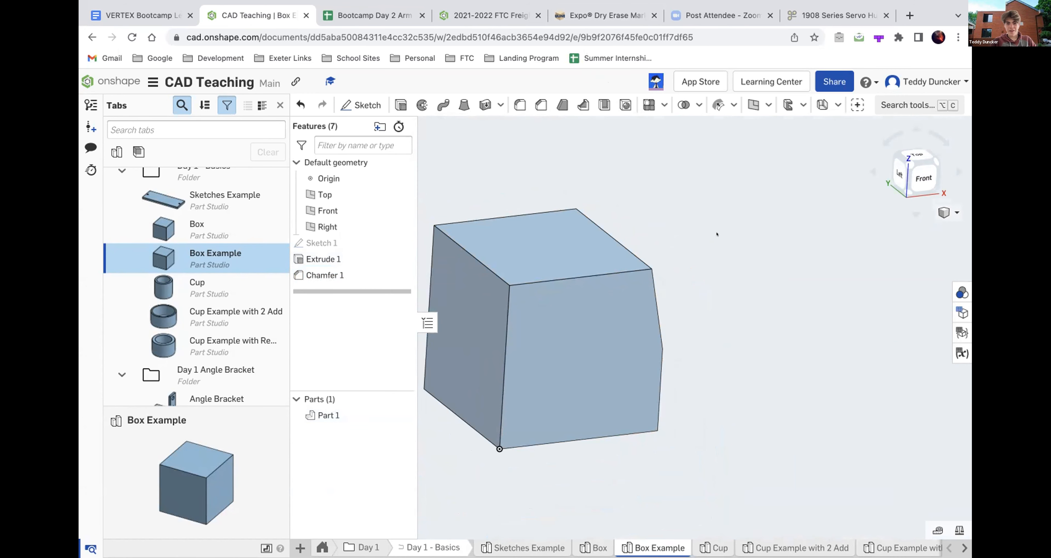
{"action": "scroll", "coordinate": [725, 419], "scroll_direction": "down", "scroll_amount": 5}
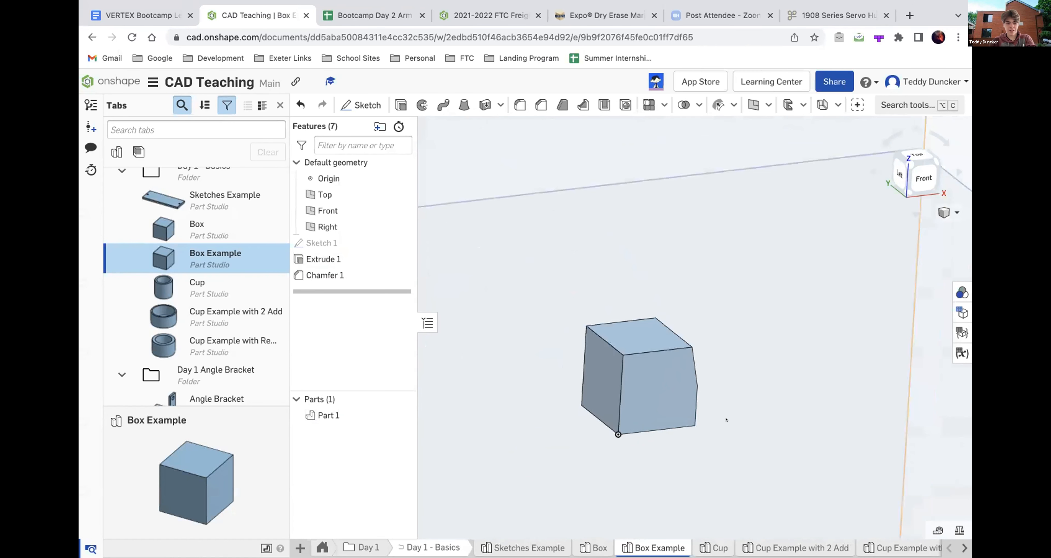
{"action": "right_click_drag", "start_coordinate": [726, 420], "coordinate": [720, 416]}
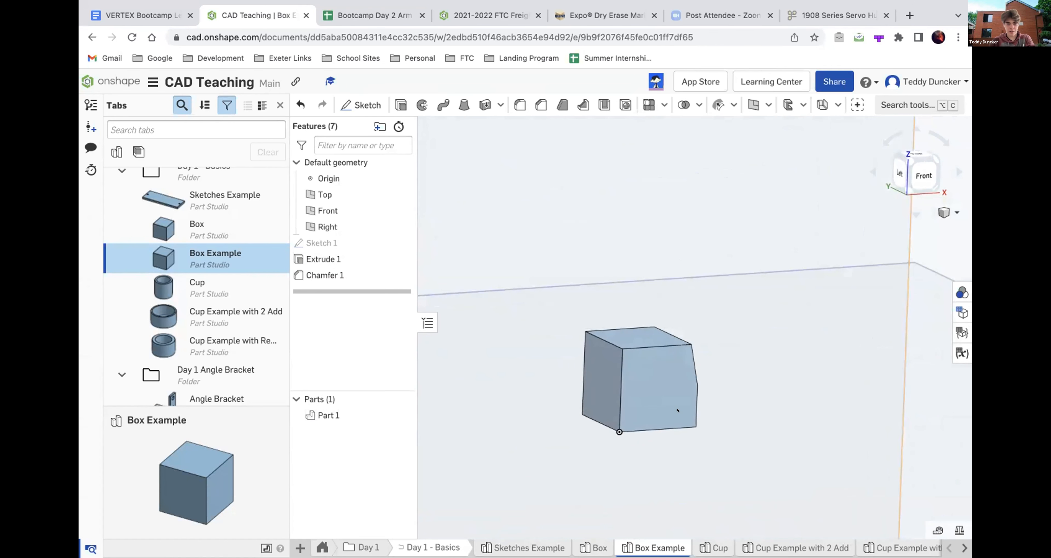
{"action": "left_click", "coordinate": [519, 105]}
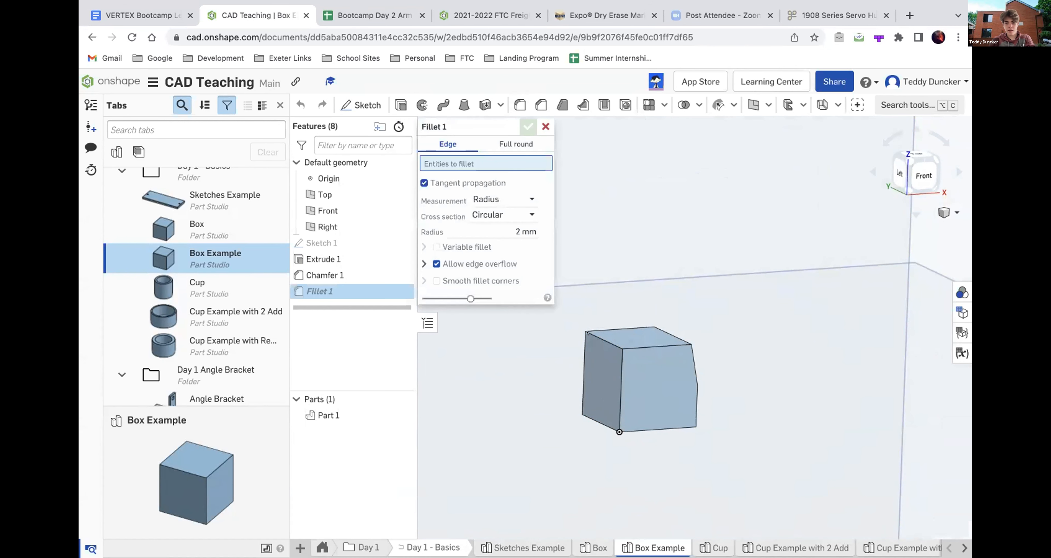
{"action": "scroll", "coordinate": [597, 333], "scroll_direction": "up", "scroll_amount": 5}
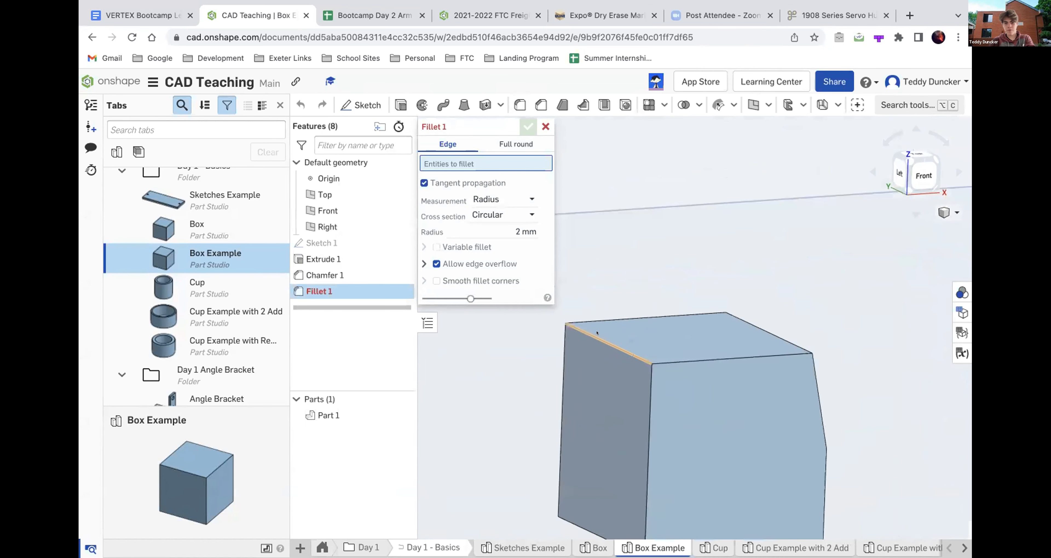
{"action": "scroll", "coordinate": [588, 332], "scroll_direction": "down", "scroll_amount": 4}
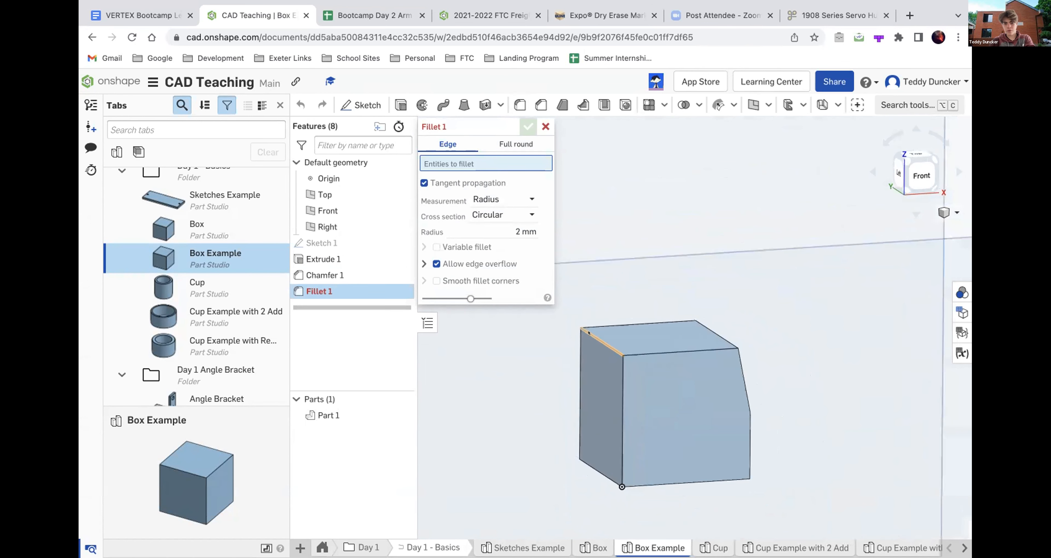
{"action": "left_click", "coordinate": [590, 334]}
{"action": "scroll", "coordinate": [586, 333], "scroll_direction": "up", "scroll_amount": 6}
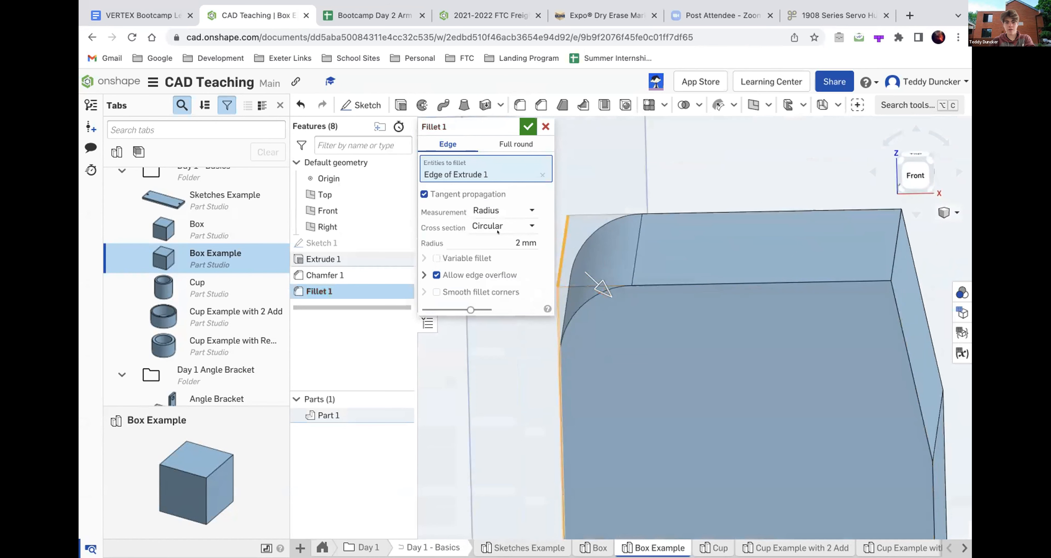
{"action": "left_click", "coordinate": [490, 243]}
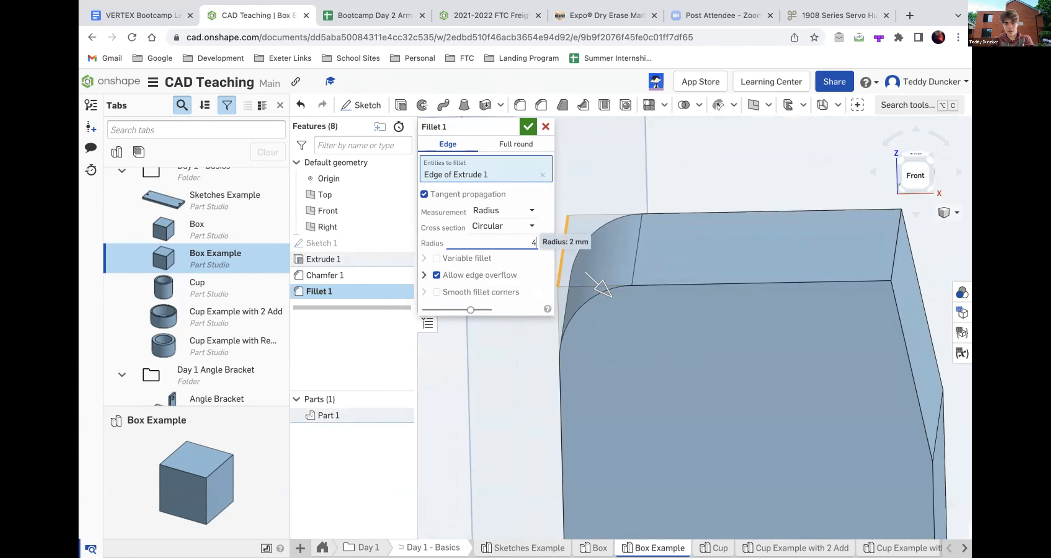
{"action": "type", "text": "4"}
{"action": "key", "text": "Return"}
- Examine the fillet's rounded profile from several angles and the Front view, and accept the fillet
{"action": "right_click_drag", "start_coordinate": [666, 358], "coordinate": [896, 151]}
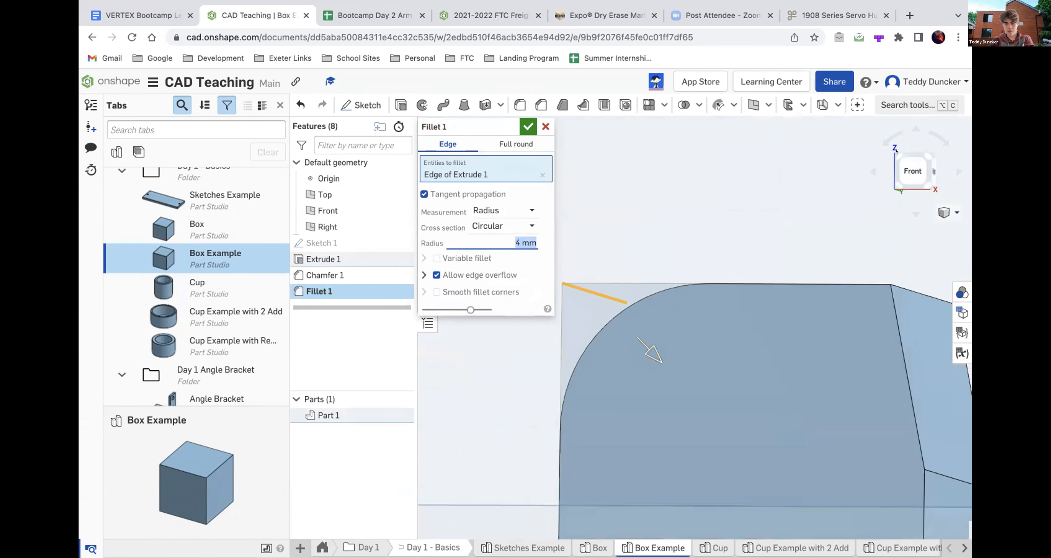
{"action": "left_click", "coordinate": [897, 154]}
{"action": "scroll", "coordinate": [668, 316], "scroll_direction": "up", "scroll_amount": 6}
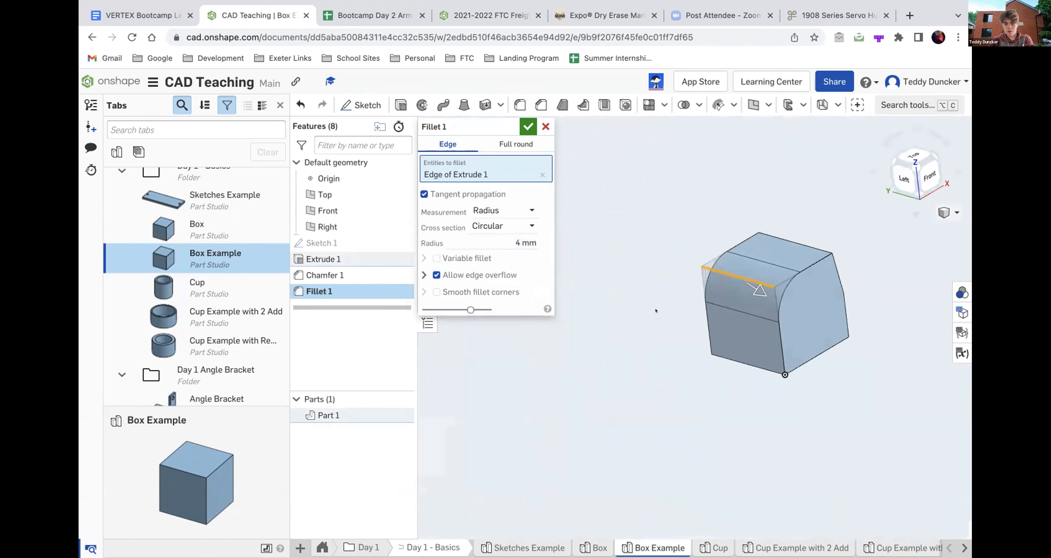
{"action": "right_click_drag", "start_coordinate": [655, 310], "coordinate": [724, 263]}
{"action": "scroll", "coordinate": [727, 264], "scroll_direction": "up", "scroll_amount": 5}
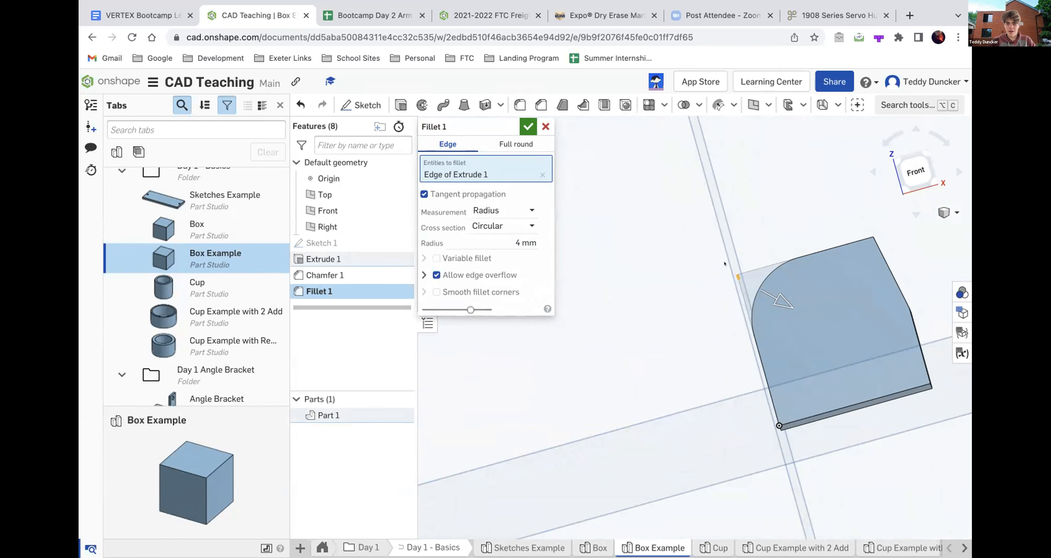
{"action": "scroll", "coordinate": [803, 302], "scroll_direction": "up", "scroll_amount": 4}
{"action": "right_click_drag", "start_coordinate": [805, 301], "coordinate": [817, 310]}
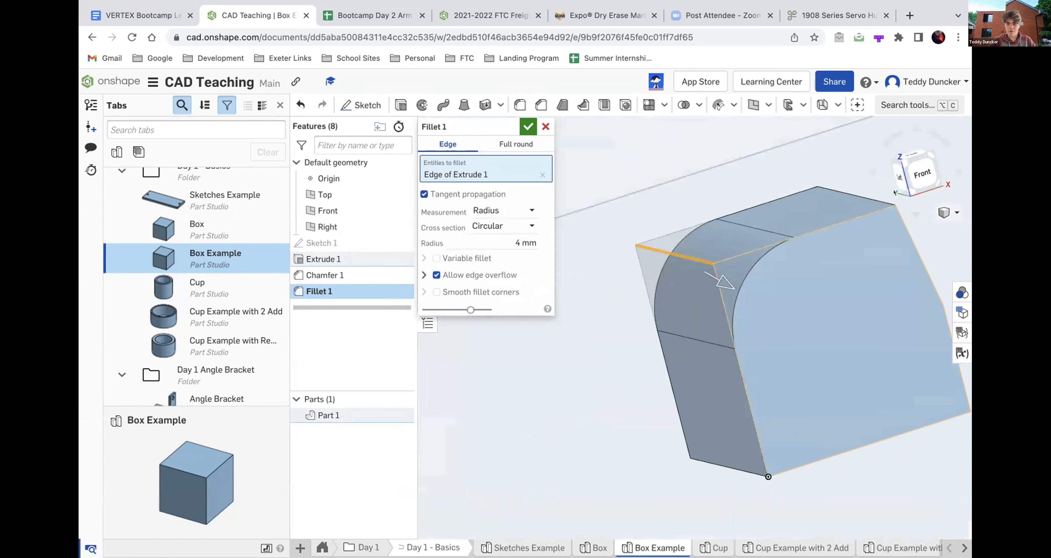
{"action": "left_click", "coordinate": [916, 173]}
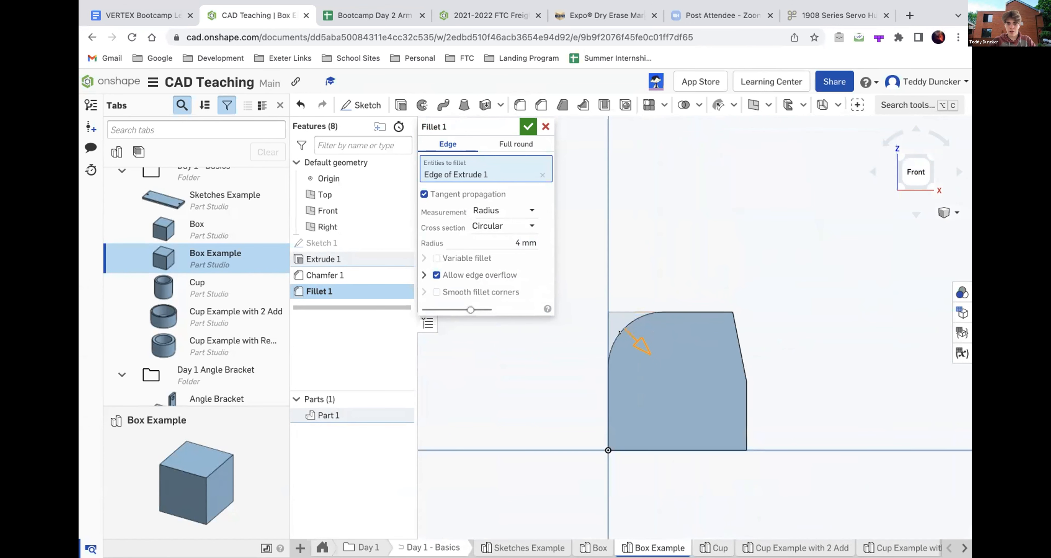
{"action": "scroll", "coordinate": [606, 331], "scroll_direction": "up", "scroll_amount": 5}
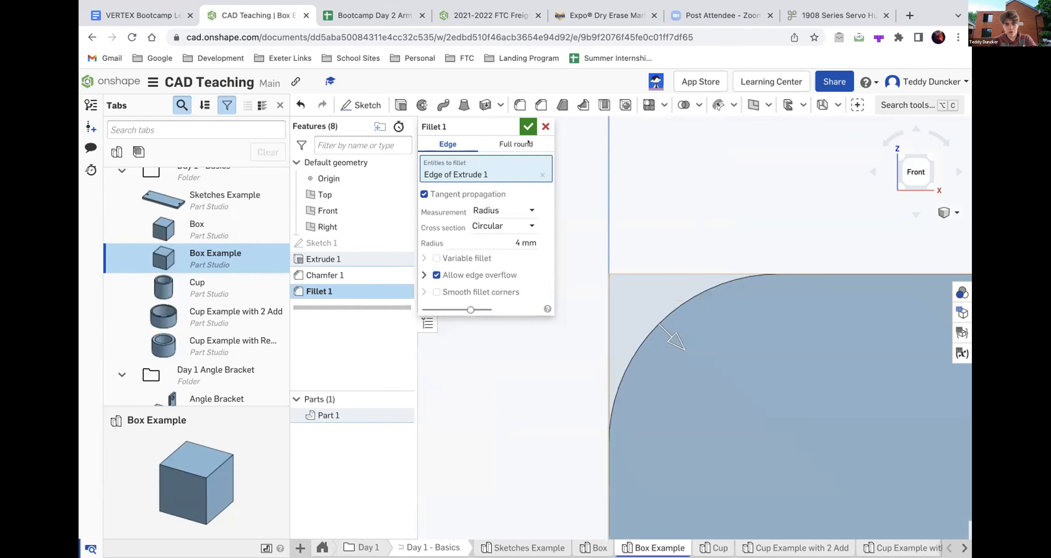
{"action": "left_click", "coordinate": [528, 126]}
{"action": "key", "text": "f"}
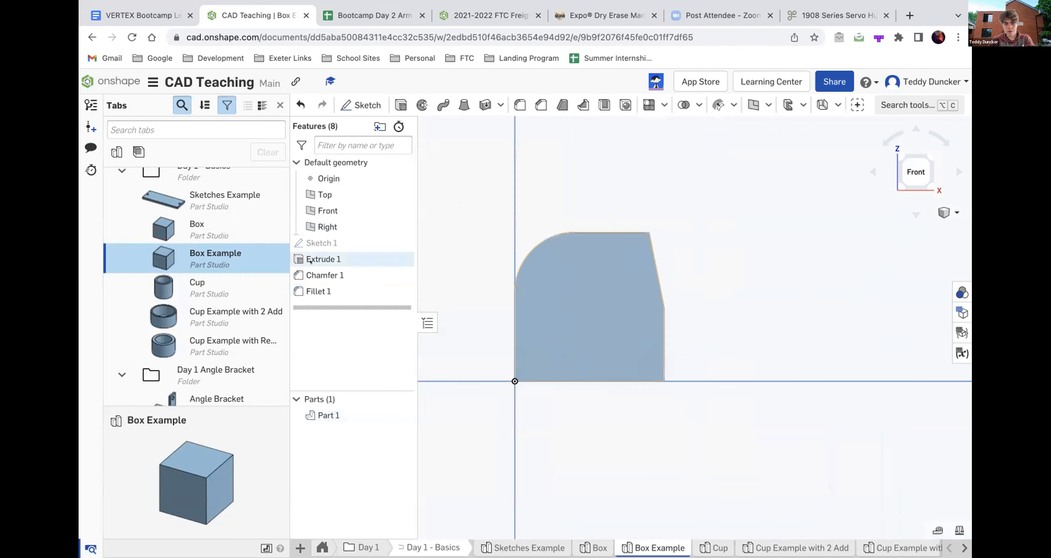
- Reopen Fillet 1 to review its settings, and compare the rounded edge with the chamfered side of the box
{"action": "double_click", "coordinate": [319, 288]}
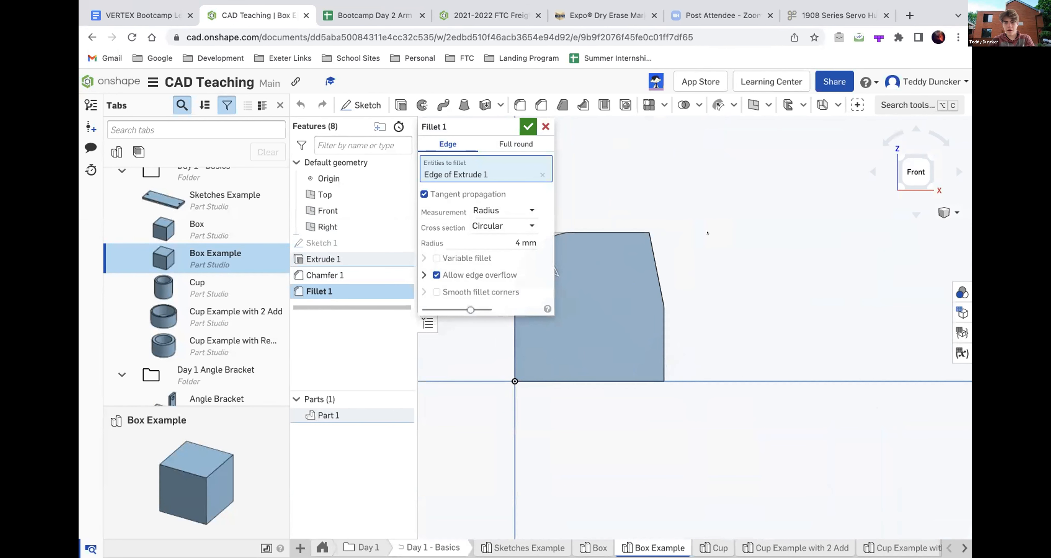
{"action": "left_click", "coordinate": [527, 127]}
{"action": "right_click_drag", "start_coordinate": [722, 271], "coordinate": [688, 252]}
{"action": "scroll", "coordinate": [688, 242], "scroll_direction": "up", "scroll_amount": 5}
{"action": "scroll", "coordinate": [687, 252], "scroll_direction": "down", "scroll_amount": 1}
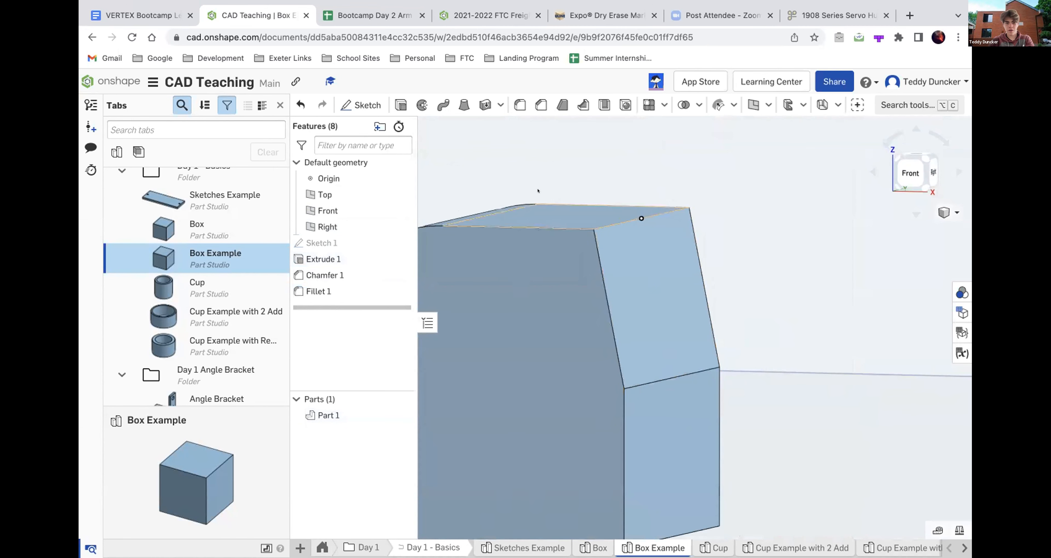
{"action": "scroll", "coordinate": [584, 235], "scroll_direction": "down", "scroll_amount": 8}
{"action": "double_click", "coordinate": [302, 291]}
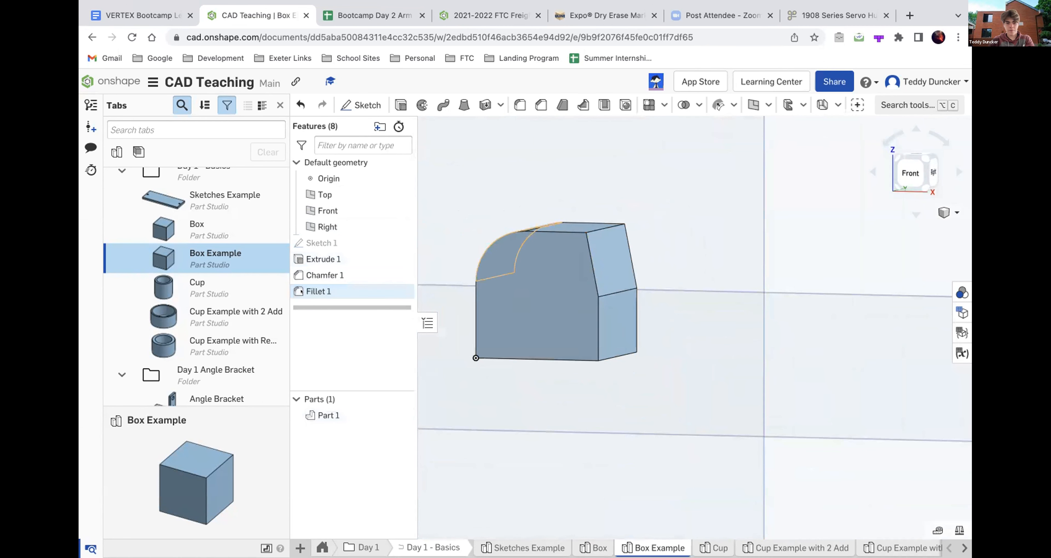
{"action": "key", "text": "Return"}
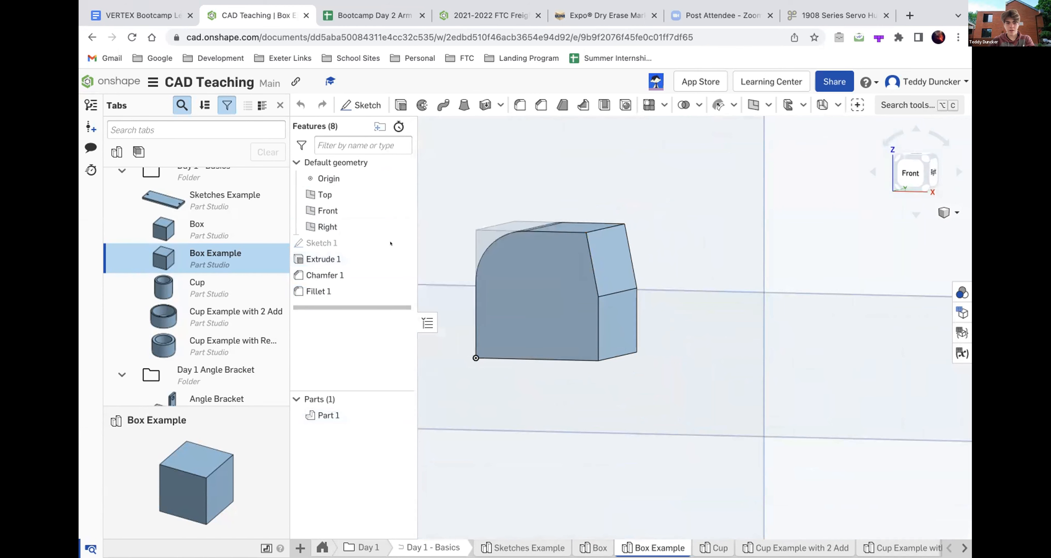
- Raise Distance 1 of Chamfer 1 by three increments and check the widened chamfer from the front
{"action": "double_click", "coordinate": [326, 275]}
{"action": "left_click", "coordinate": [498, 194]}
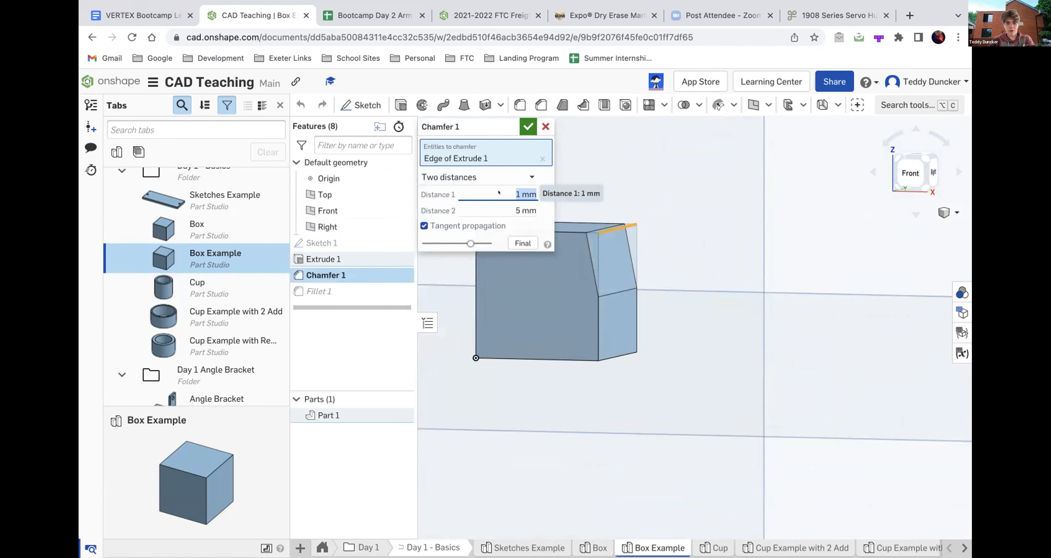
{"action": "key", "text": "Up"}
{"action": "key", "text": "Up"}
{"action": "key", "text": "Up"}
{"action": "left_click", "coordinate": [527, 124]}
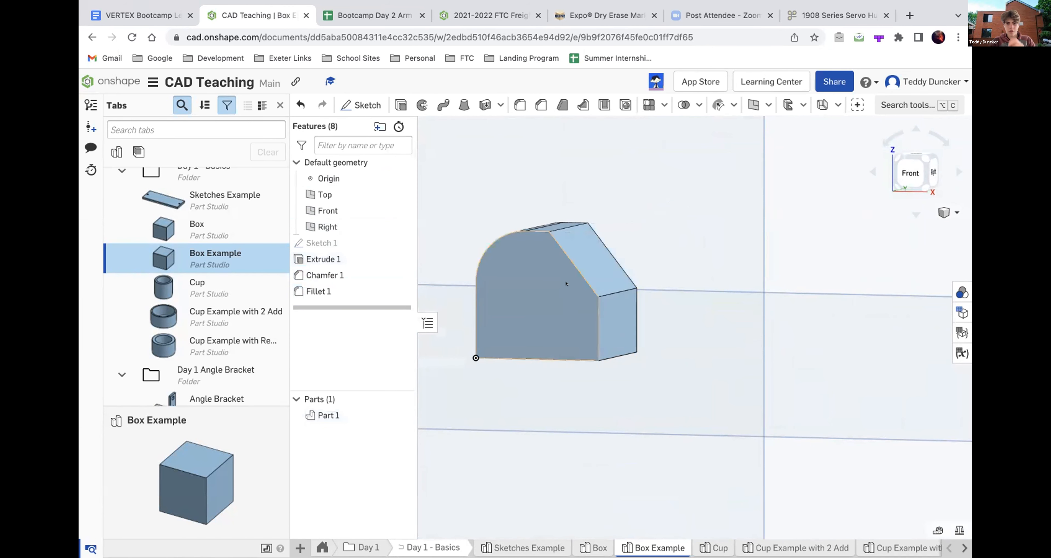
{"action": "right_click_drag", "start_coordinate": [560, 282], "coordinate": [577, 281]}
{"action": "left_click", "coordinate": [586, 278]}
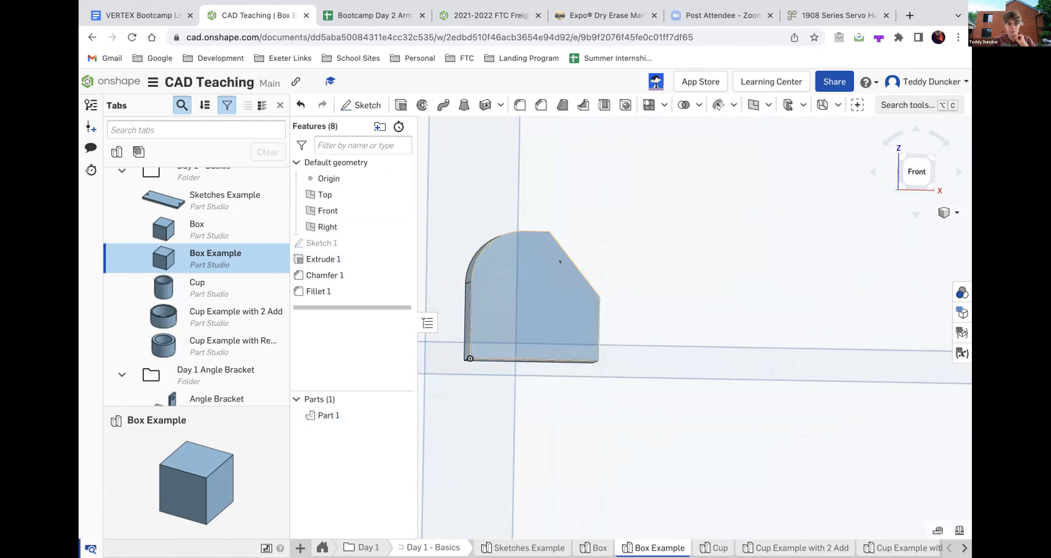
- Open Marker Body and create a new part studio directly beneath it in the Marker folder, facing its Front view
{"action": "scroll", "coordinate": [202, 341], "scroll_direction": "down", "scroll_amount": 5}
{"action": "scroll", "coordinate": [202, 341], "scroll_direction": "down", "scroll_amount": 4}
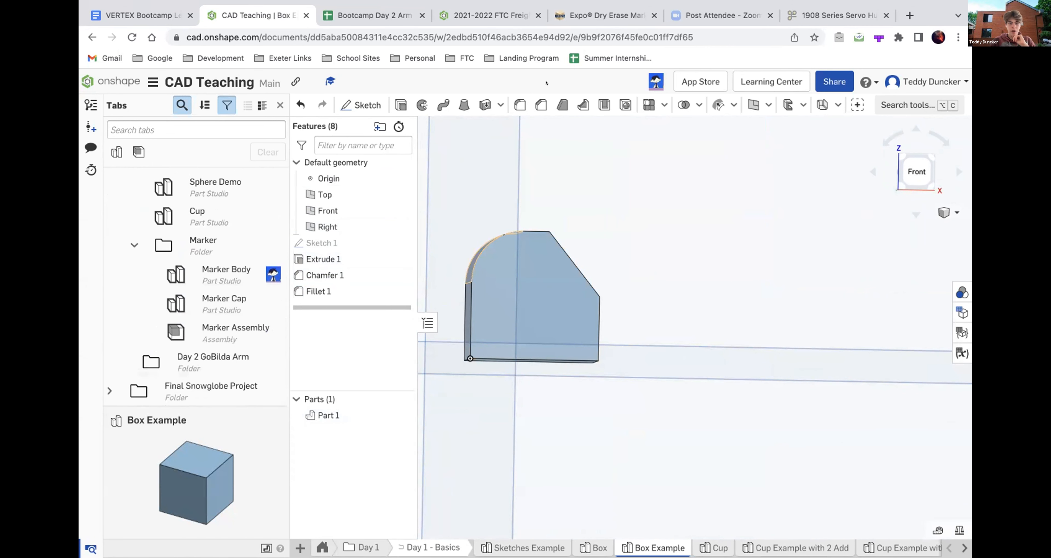
{"action": "left_click", "coordinate": [209, 275]}
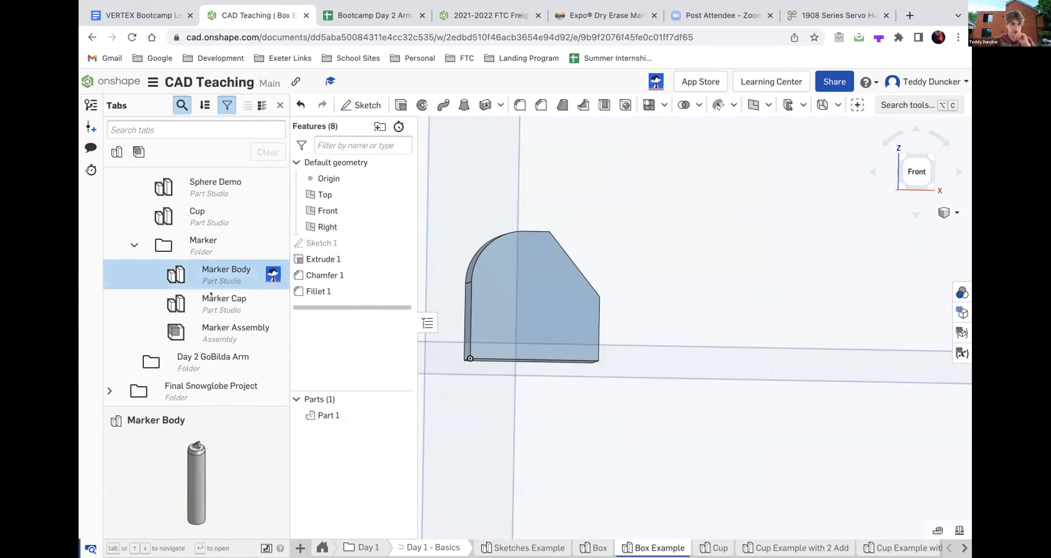
{"action": "double_click", "coordinate": [211, 279]}
{"action": "right_click", "coordinate": [211, 283]}
{"action": "mouse_move", "coordinate": [248, 290]}
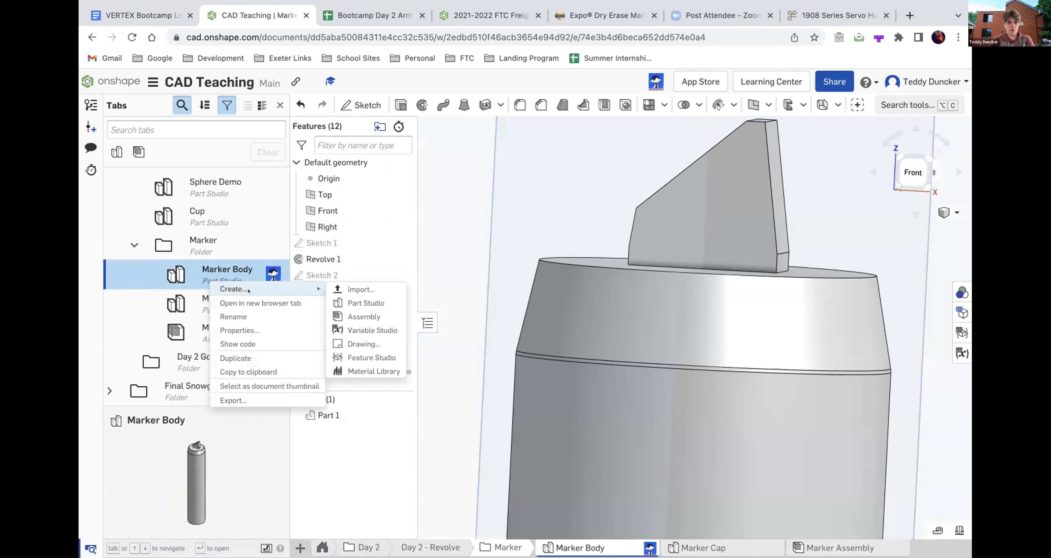
{"action": "left_click", "coordinate": [370, 304]}
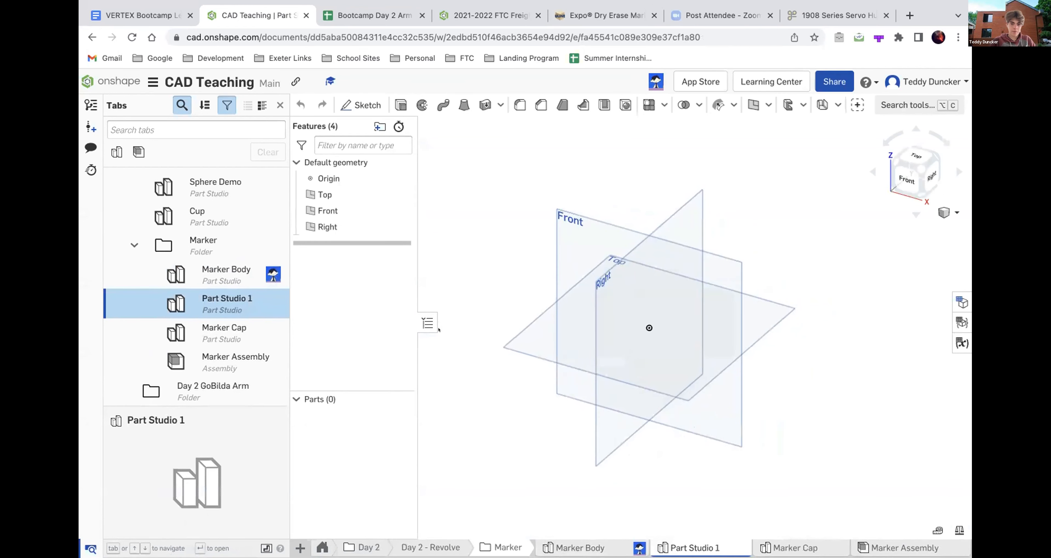
{"action": "left_click", "coordinate": [912, 176]}
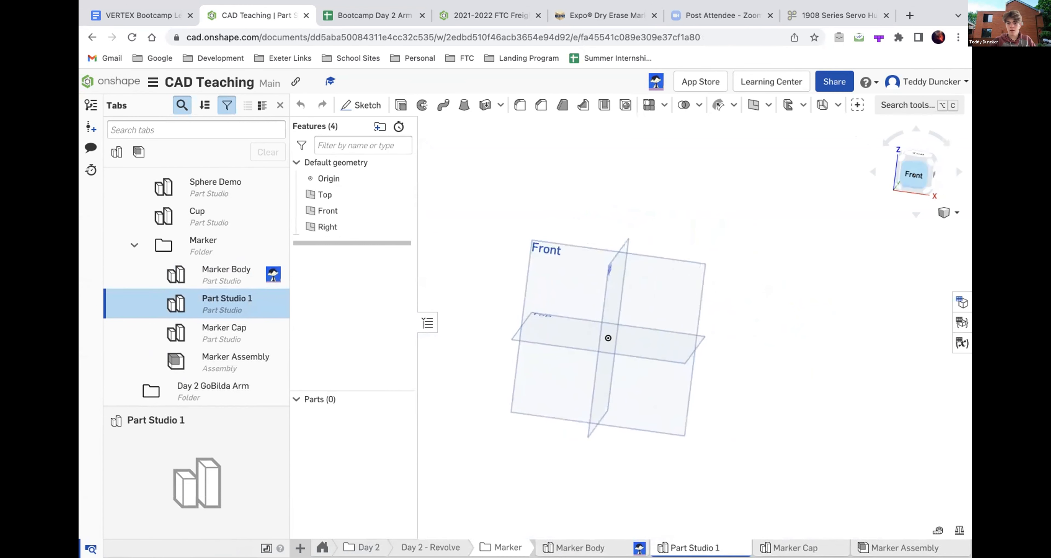
{"action": "left_click", "coordinate": [350, 104]}
{"action": "left_click", "coordinate": [327, 210]}
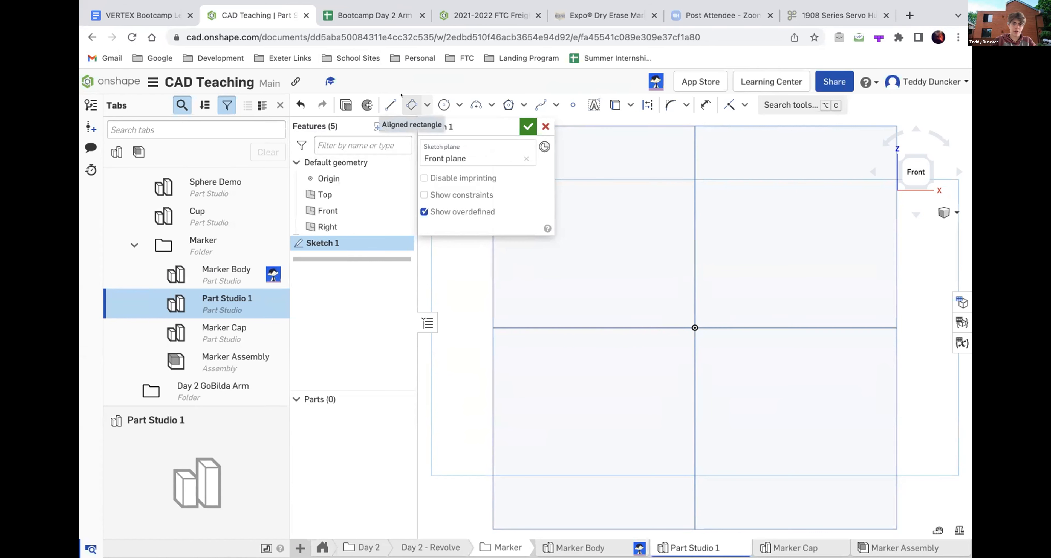
{"action": "left_click", "coordinate": [411, 105]}
{"action": "left_click", "coordinate": [695, 327]}
{"action": "left_click", "coordinate": [766, 137]}
{"action": "key", "text": "Escape"}
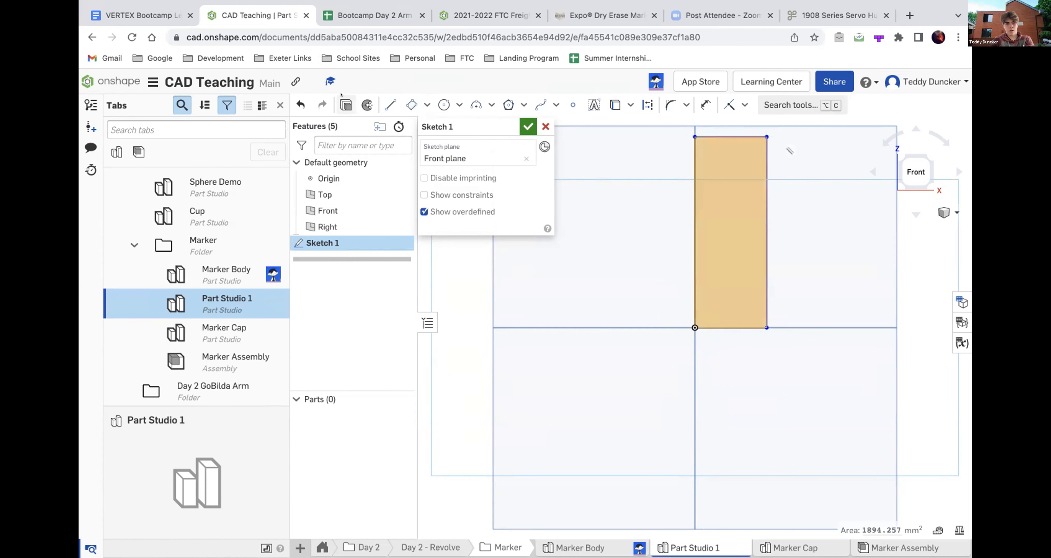
{"action": "left_click", "coordinate": [367, 105]}
{"action": "scroll", "coordinate": [676, 450], "scroll_direction": "down", "scroll_amount": 5}
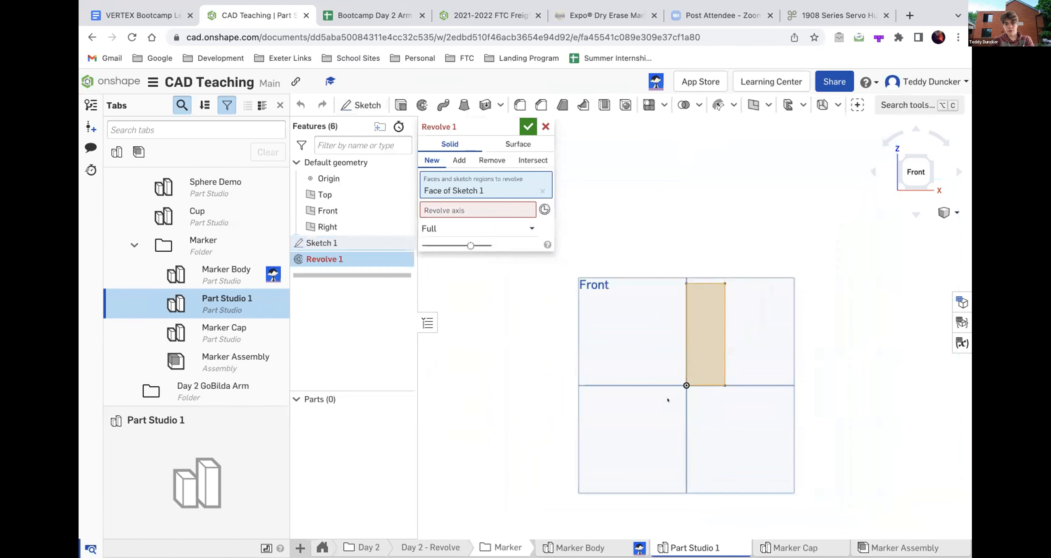
{"action": "right_click", "coordinate": [670, 401]}
{"action": "key", "text": "Escape"}
{"action": "key", "text": "super+z"}
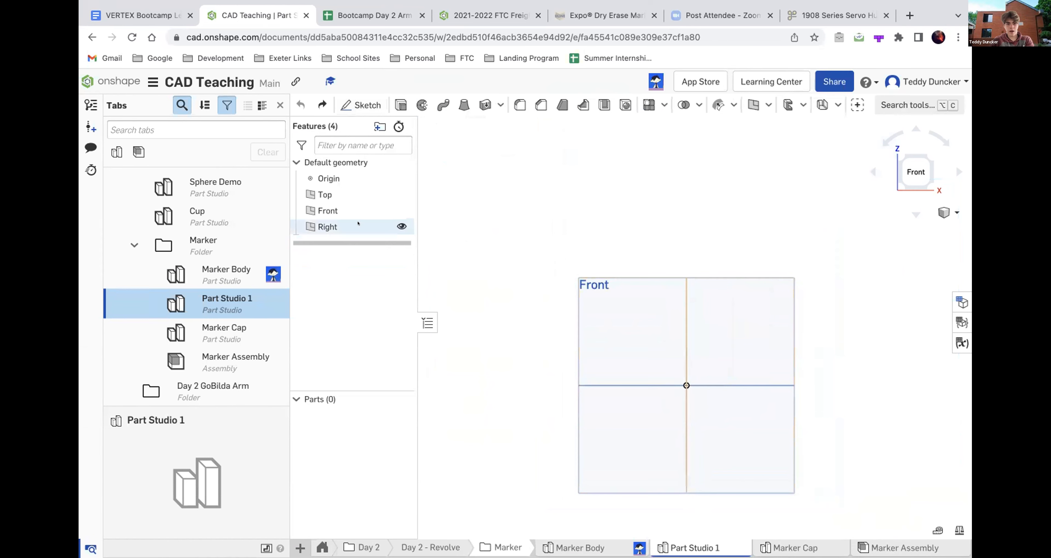
- Start a sketch on the Front plane and draw an upright rectangle from the origin, about 14 mm wide and 41 mm tall
{"action": "left_click", "coordinate": [361, 105]}
{"action": "left_click", "coordinate": [605, 324]}
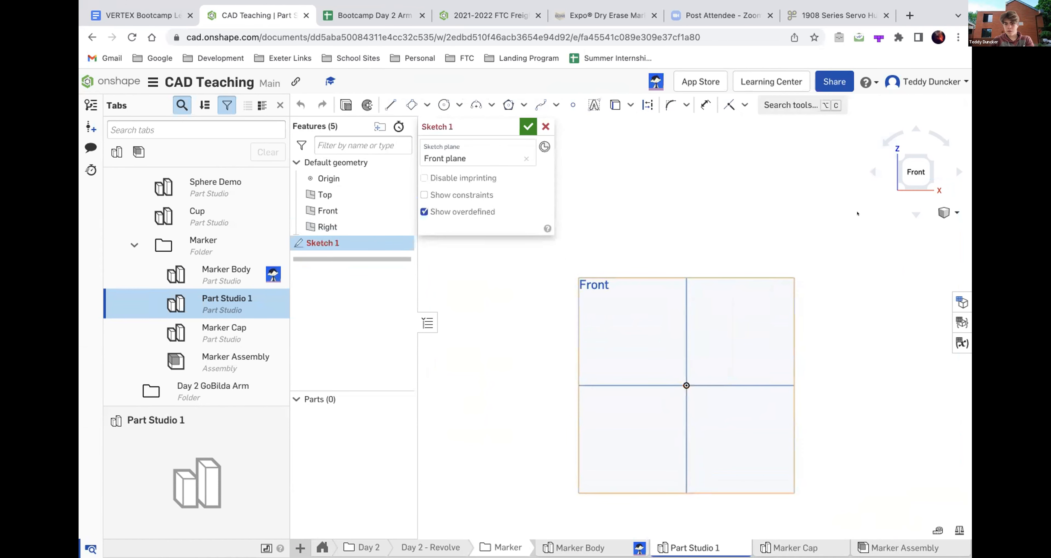
{"action": "key", "text": "r"}
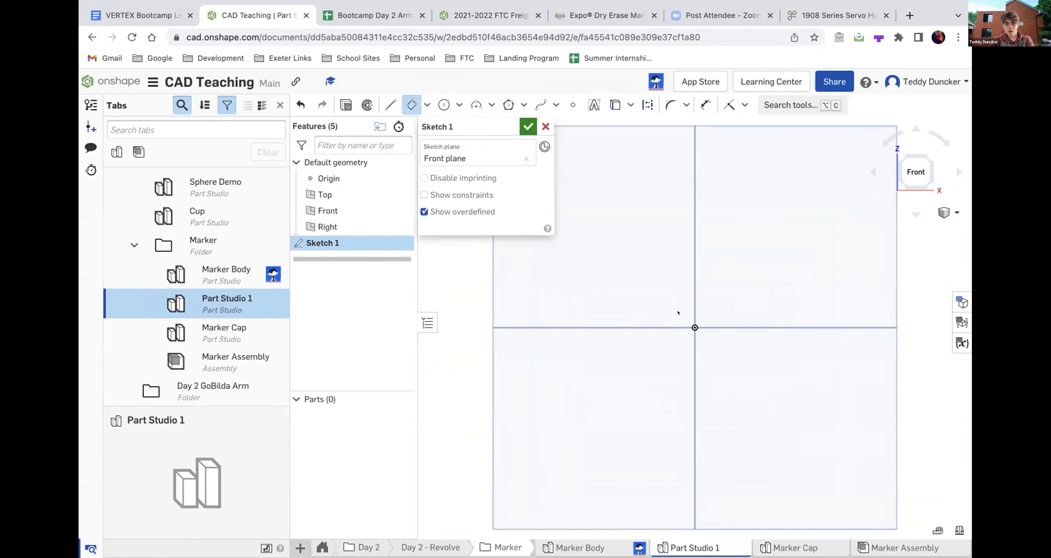
{"action": "left_click", "coordinate": [695, 328]}
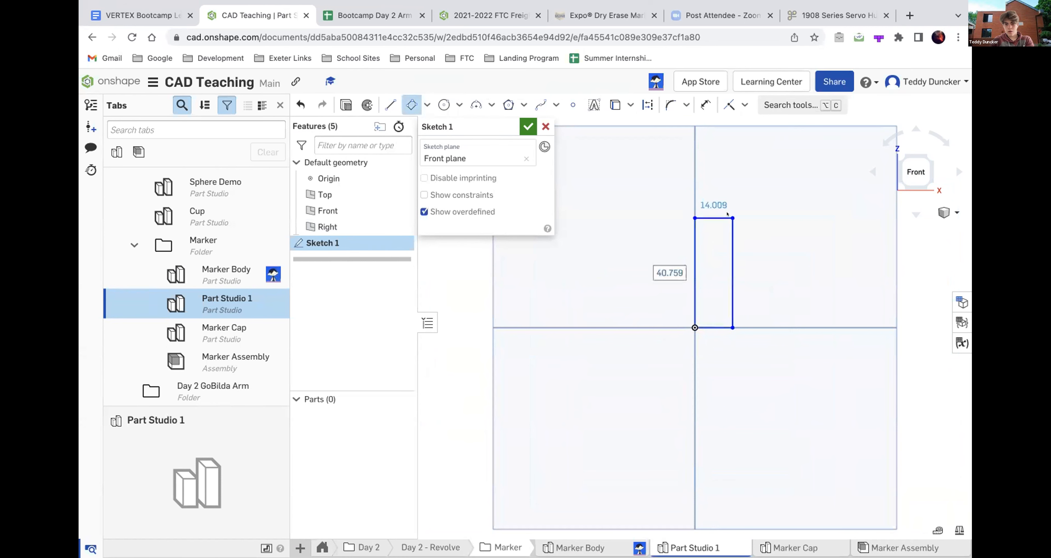
{"action": "left_click", "coordinate": [727, 213]}
- Draw a vertical axis line through the origin along the rectangle's inner edge, extending past both of its ends
{"action": "key", "text": "l"}
{"action": "left_click", "coordinate": [695, 362]}
{"action": "left_click", "coordinate": [694, 162]}
{"action": "key", "text": "Escape"}
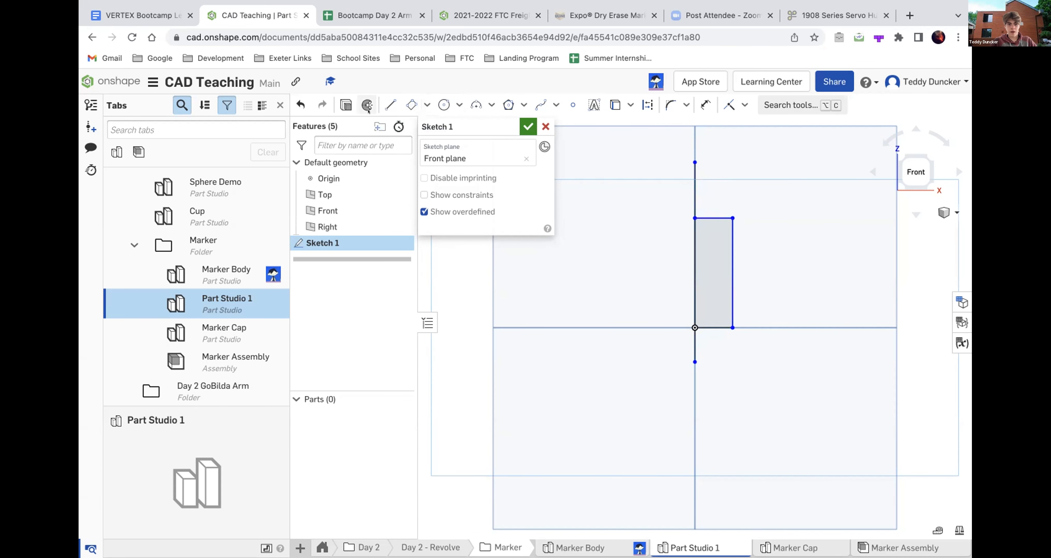
- Revolve the rectangle a full turn about the vertical axis line as a new solid cylinder, and accept the feature
{"action": "left_click", "coordinate": [367, 107]}
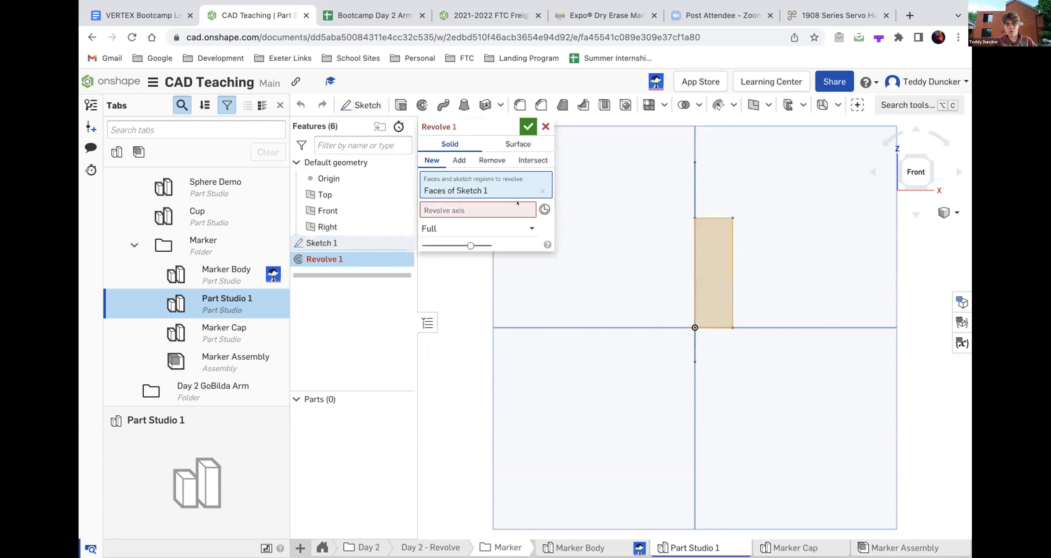
{"action": "left_click", "coordinate": [538, 210]}
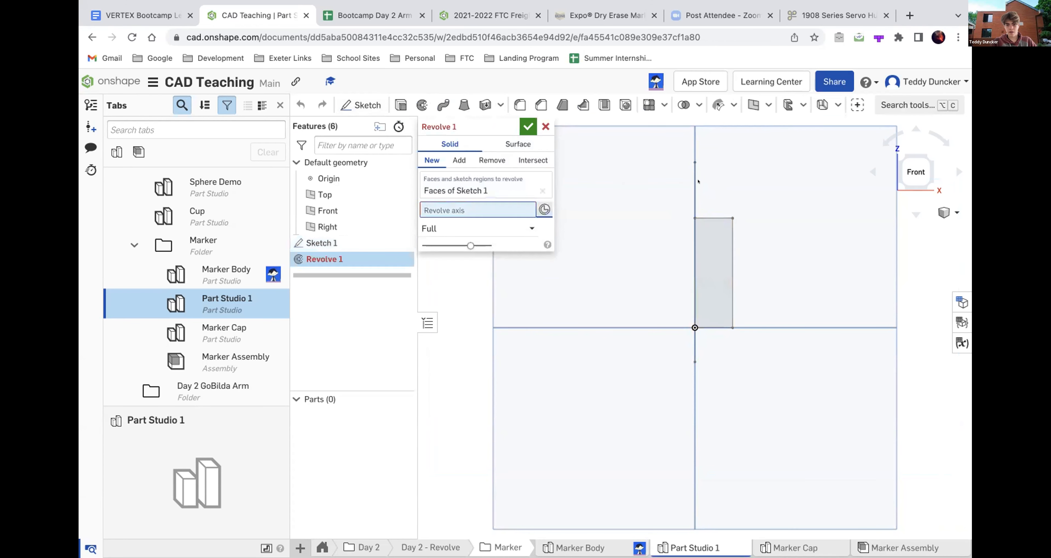
{"action": "left_click", "coordinate": [687, 181]}
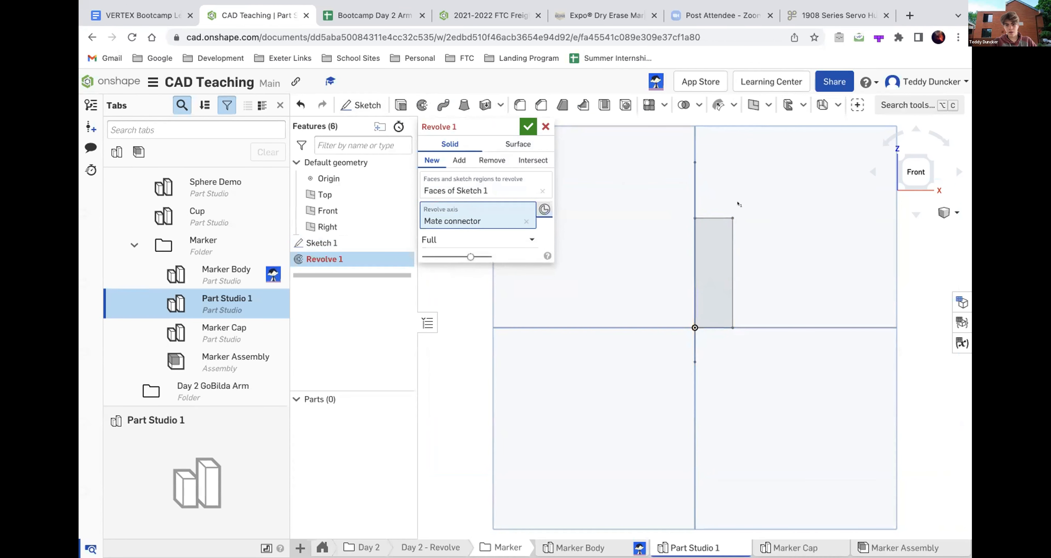
{"action": "right_click_drag", "start_coordinate": [736, 204], "coordinate": [671, 256]}
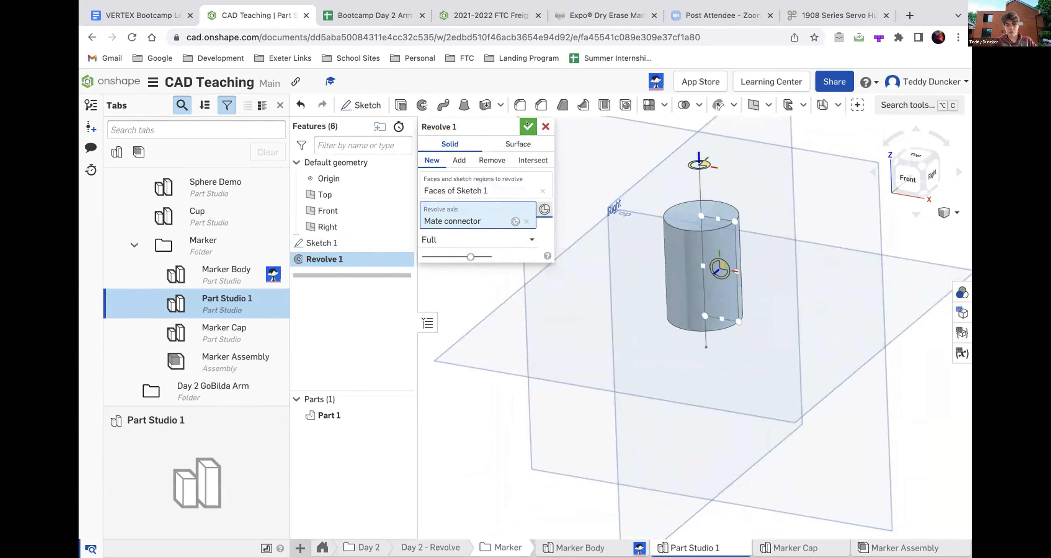
{"action": "left_click", "coordinate": [527, 124]}
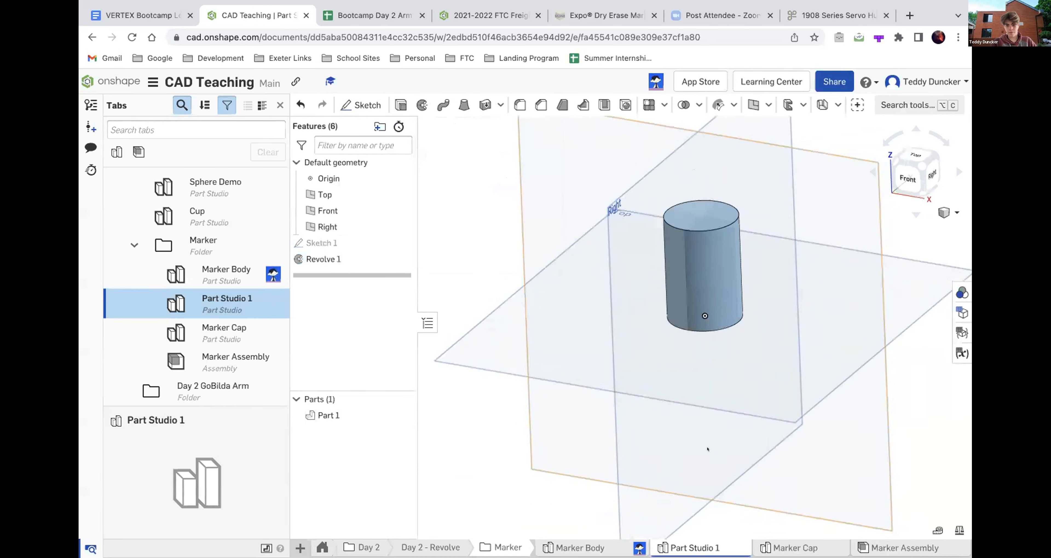
{"action": "scroll", "coordinate": [710, 450], "scroll_direction": "down", "scroll_amount": 5}
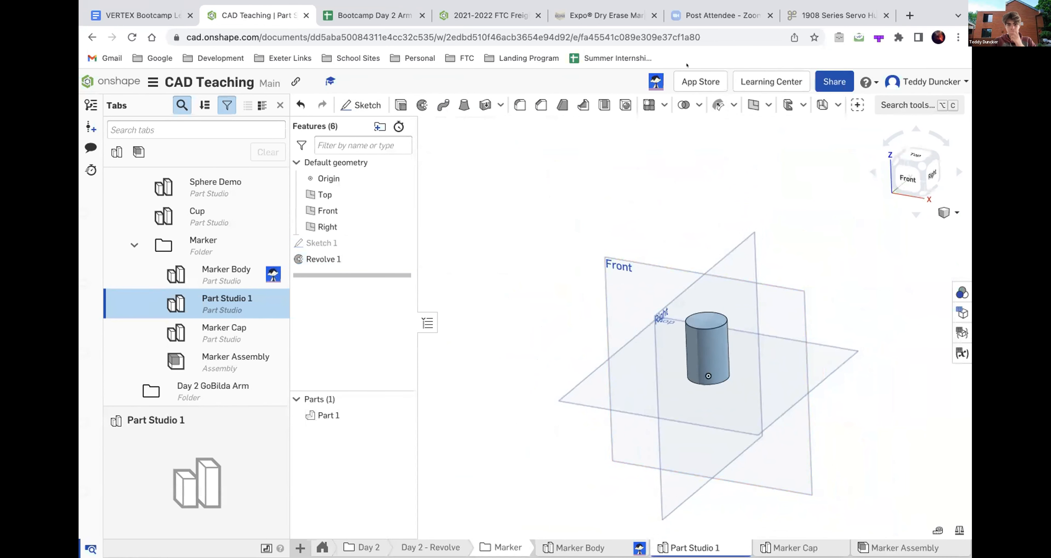
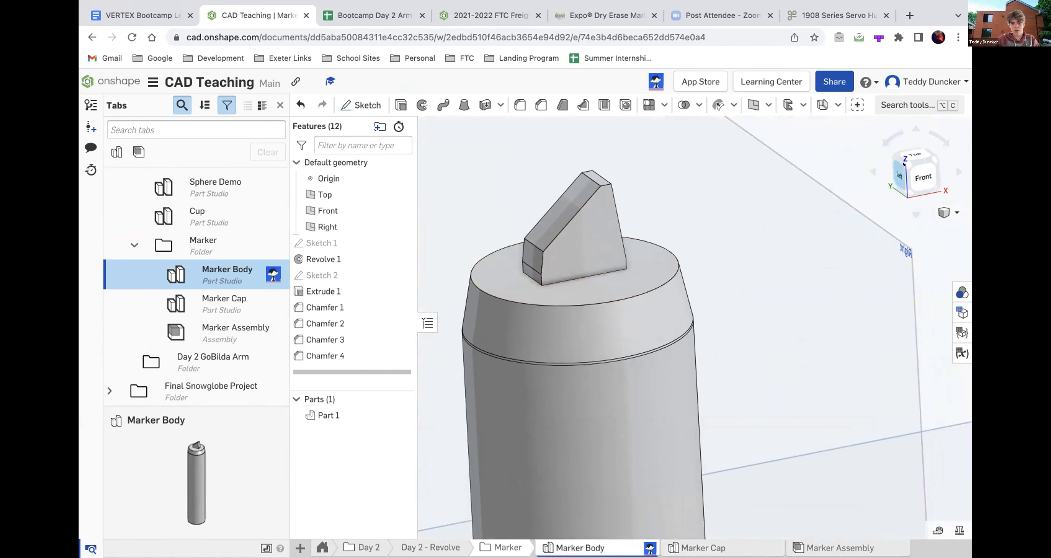
- Open and close Marker Body's Extrude 1 to inspect the extruded tip before its chamfers, and examine the chamfered tip
{"action": "left_click", "coordinate": [923, 177]}
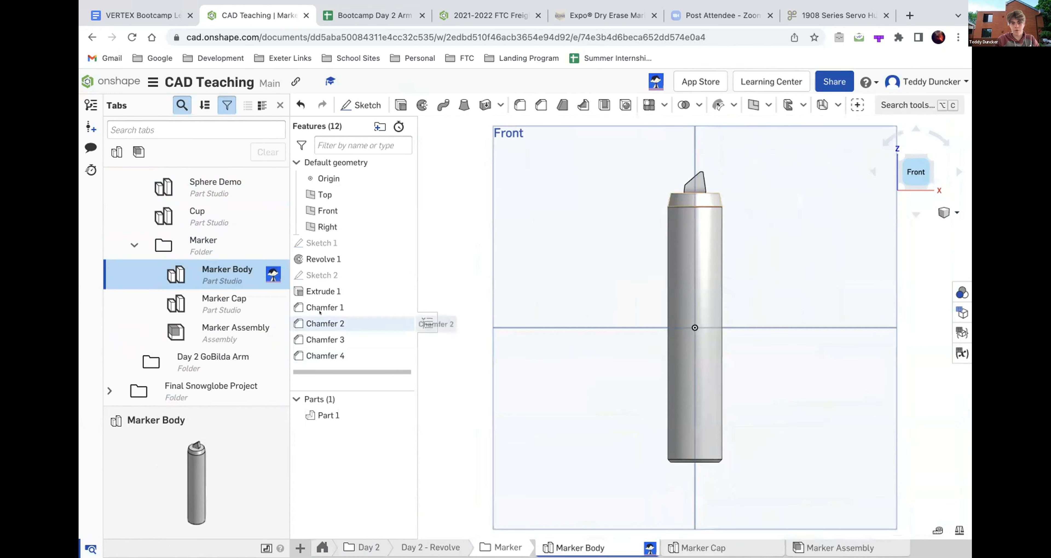
{"action": "scroll", "coordinate": [693, 176], "scroll_direction": "up", "scroll_amount": 5}
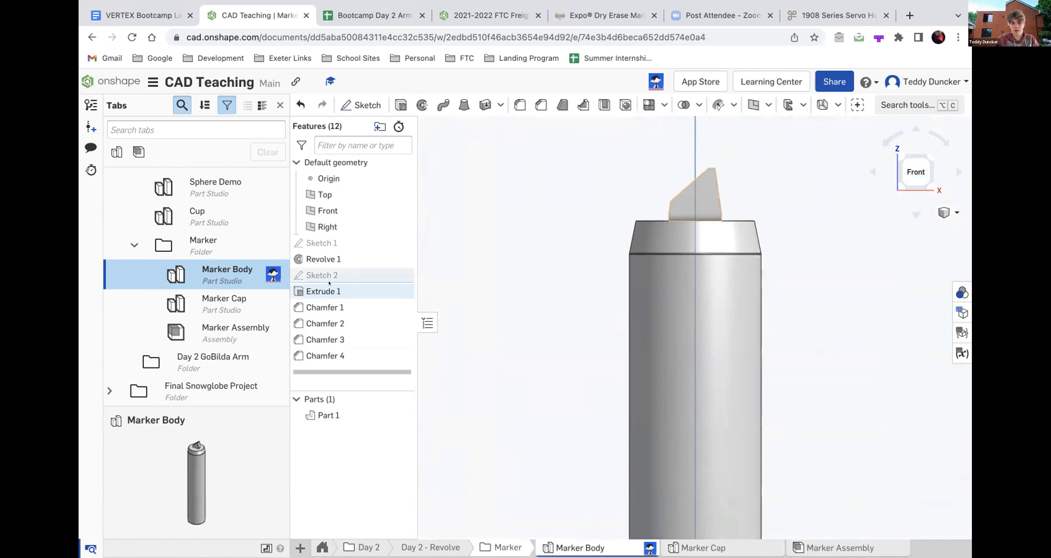
{"action": "double_click", "coordinate": [326, 290]}
{"action": "mouse_move", "coordinate": [584, 469]}
{"action": "right_mouse_down"}
{"action": "mouse_move", "coordinate": [718, 204]}
{"action": "mouse_move", "coordinate": [715, 174]}
{"action": "mouse_move", "coordinate": [685, 203]}
{"action": "right_mouse_up"}
{"action": "scroll", "coordinate": [715, 173], "scroll_direction": "down", "scroll_amount": 5}
{"action": "left_click", "coordinate": [528, 126]}
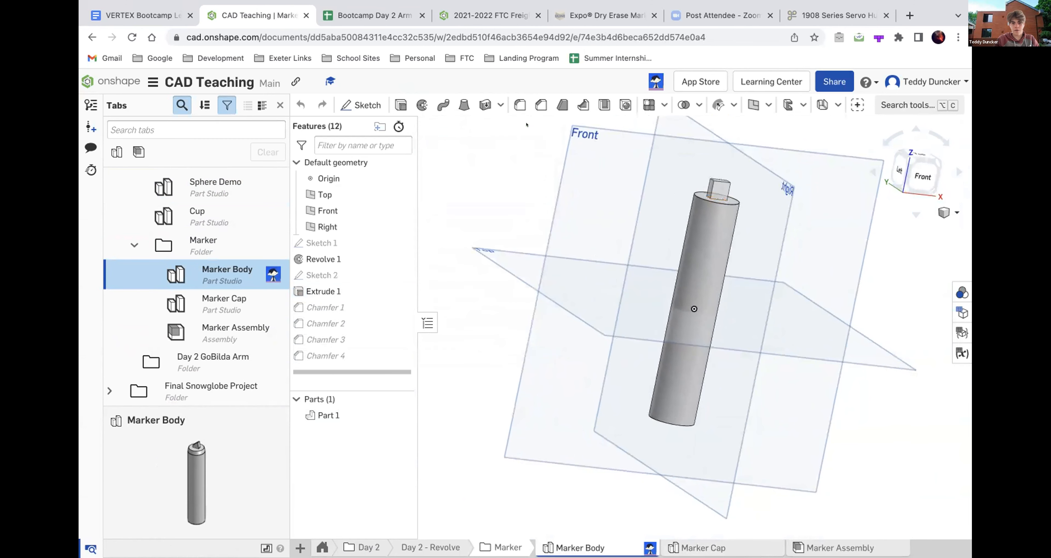
{"action": "scroll", "coordinate": [717, 174], "scroll_direction": "up", "scroll_amount": 5}
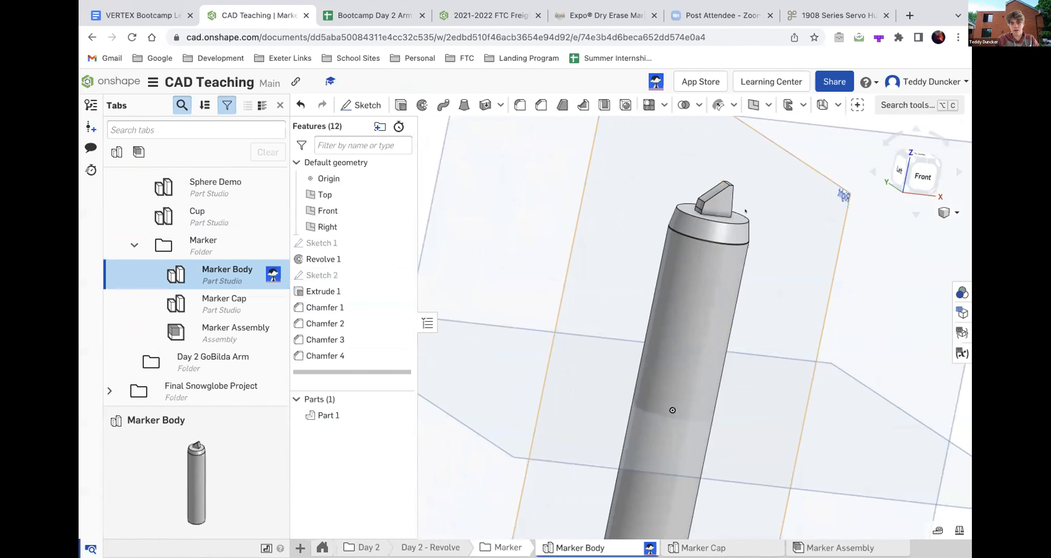
{"action": "right_click_drag", "start_coordinate": [698, 192], "coordinate": [688, 194]}
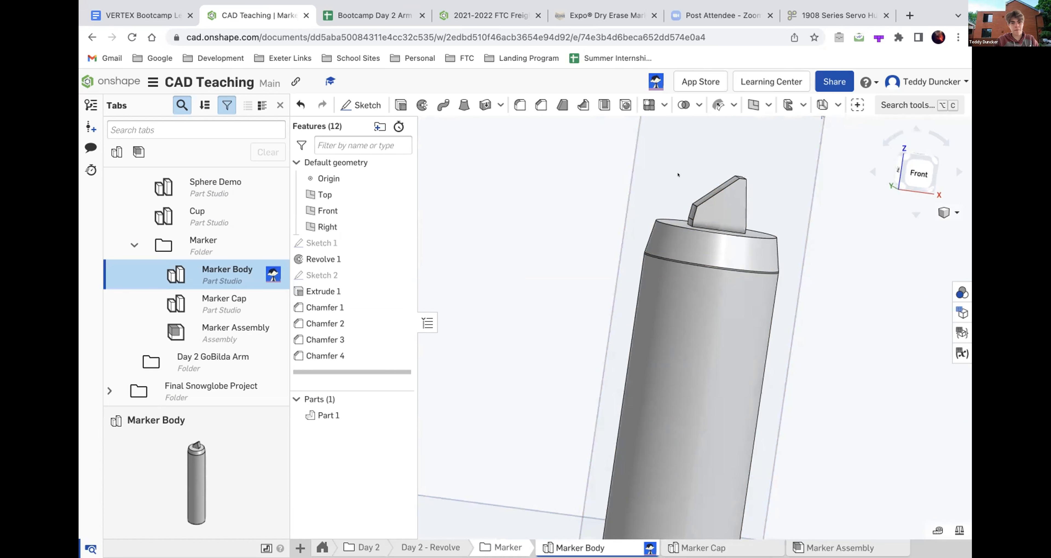
- Open Marker Cap's Sketch 1 in the Front view and compare its profile with the Expo marker photo on the Uline page
{"action": "left_click", "coordinate": [238, 301]}
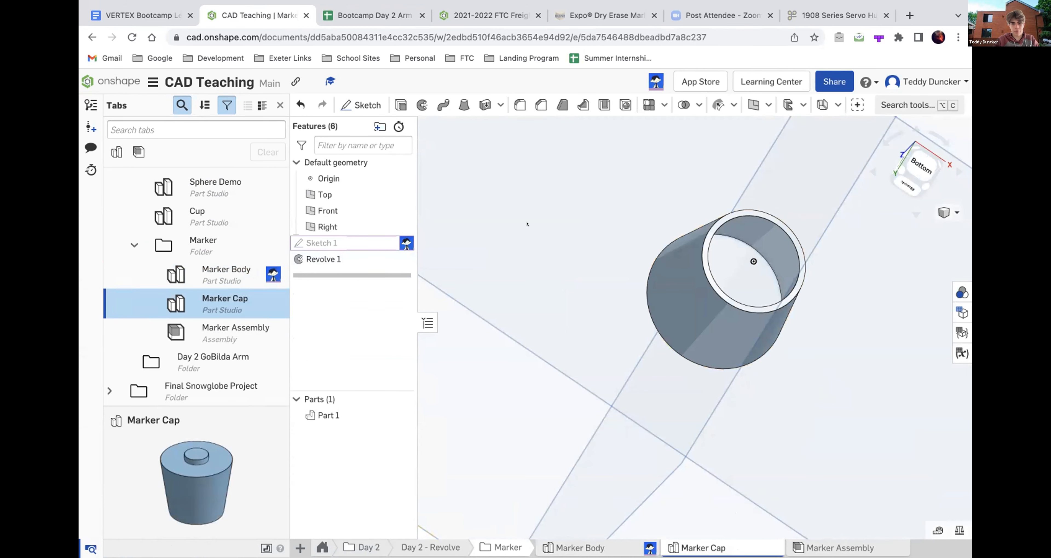
{"action": "right_click_drag", "start_coordinate": [693, 269], "coordinate": [608, 231]}
{"action": "left_click", "coordinate": [928, 165]}
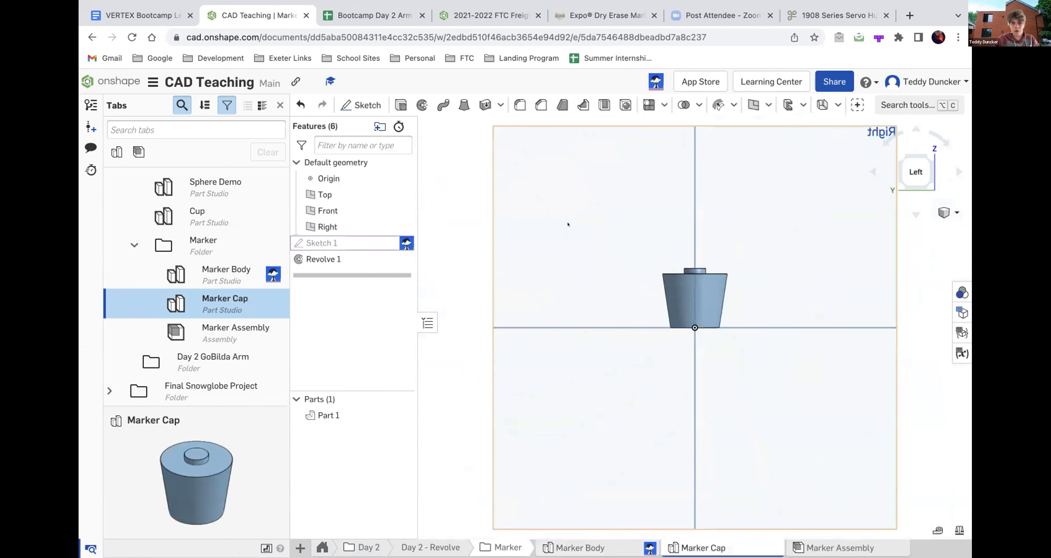
{"action": "double_click", "coordinate": [348, 242]}
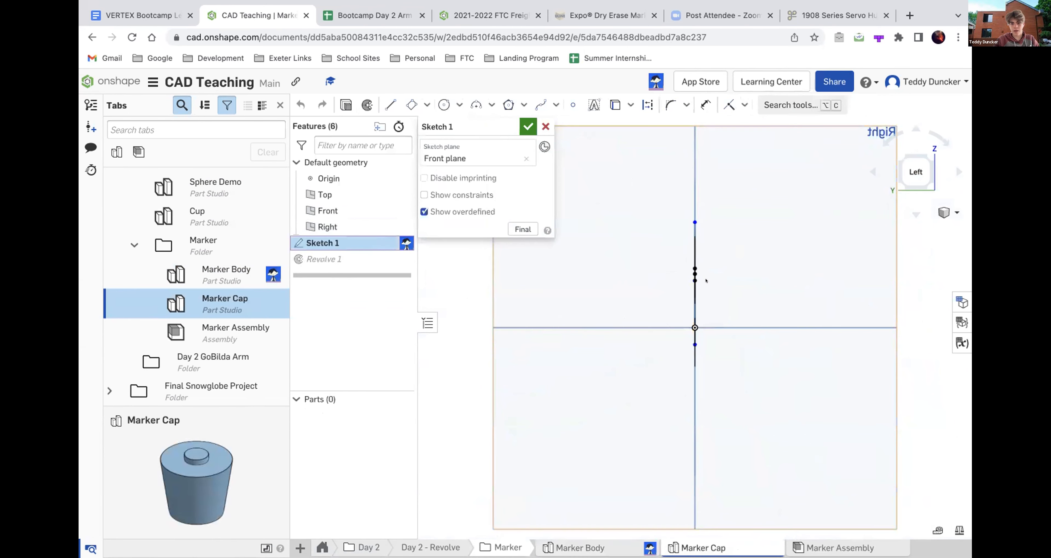
{"action": "mouse_move", "coordinate": [737, 281]}
{"action": "right_mouse_down"}
{"action": "mouse_move", "coordinate": [778, 281]}
{"action": "mouse_move", "coordinate": [678, 291]}
{"action": "right_mouse_up"}
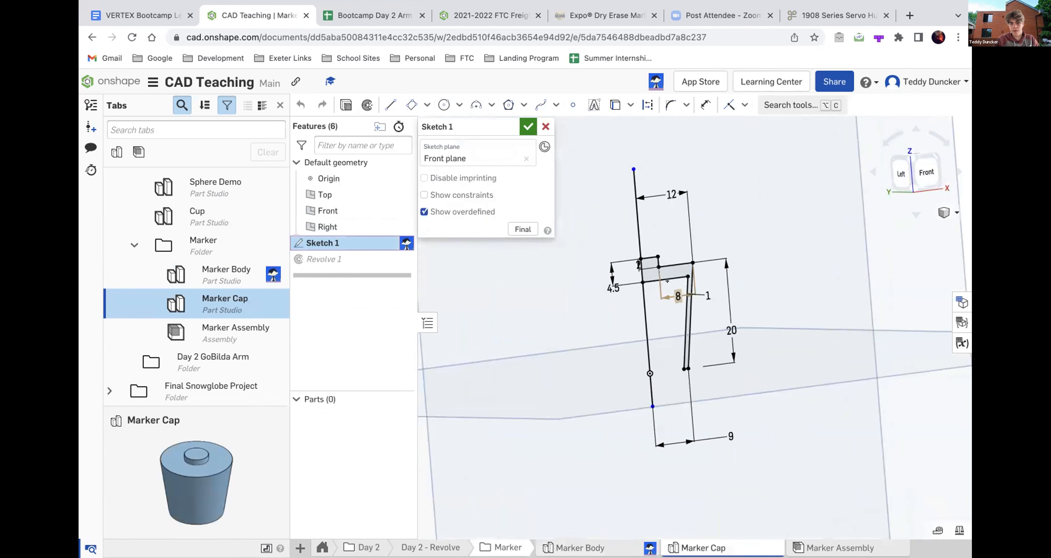
{"action": "left_click", "coordinate": [908, 179]}
{"action": "scroll", "coordinate": [695, 313], "scroll_direction": "up", "scroll_amount": 5}
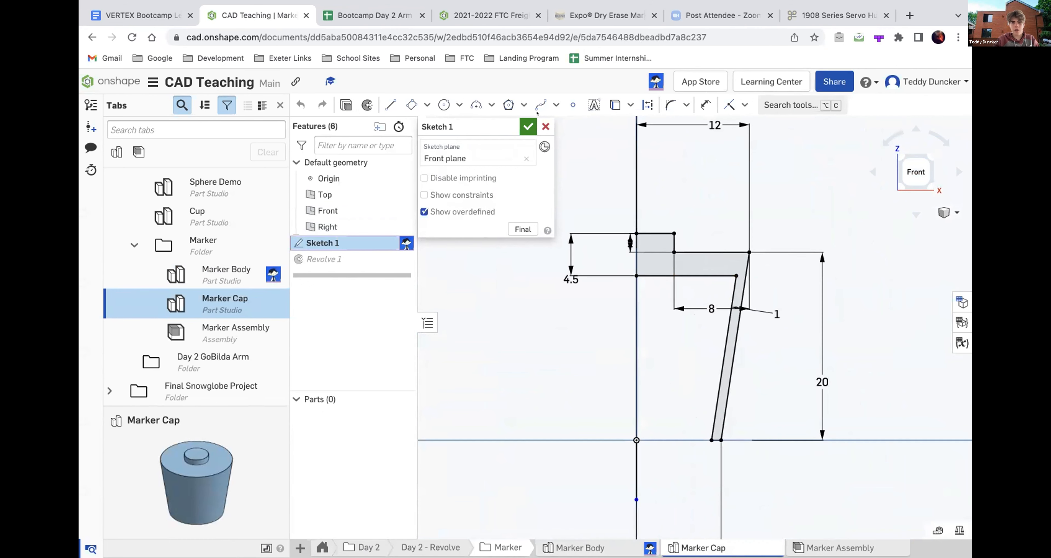
{"action": "left_click", "coordinate": [604, 15]}
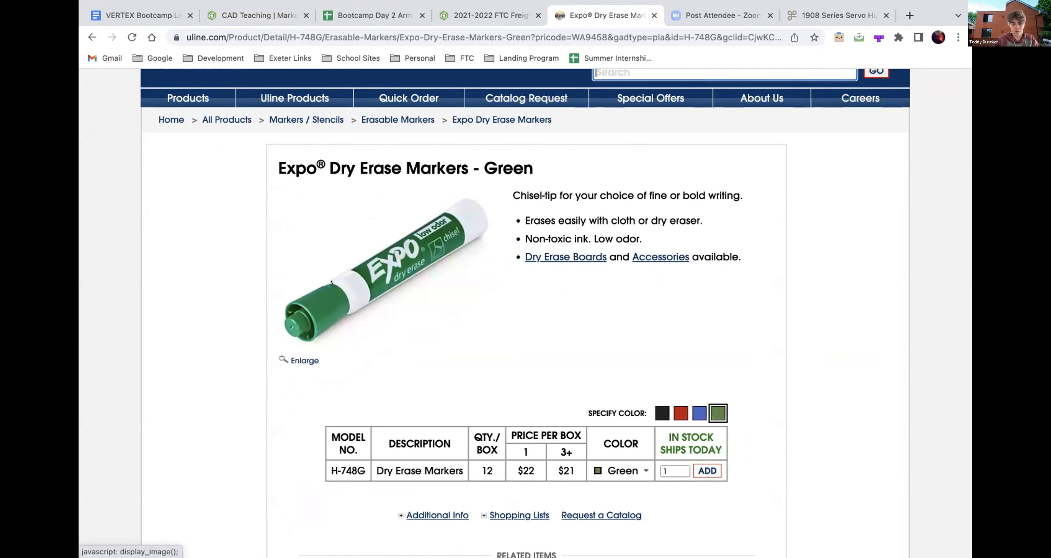
{"action": "left_click", "coordinate": [241, 15]}
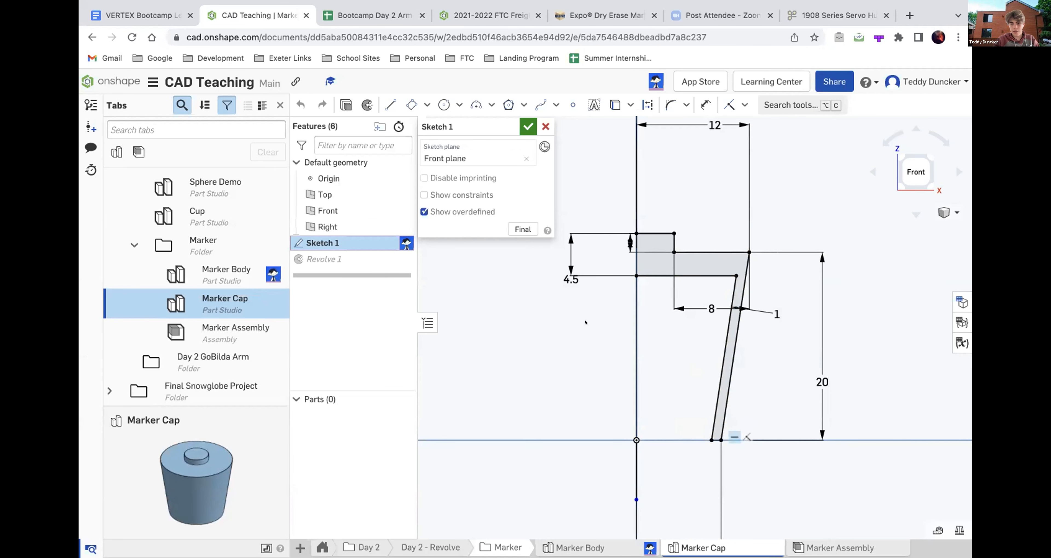
- Examine the cap profile's lower rim and its distance from the revolve axis, and close the sketch
{"action": "scroll", "coordinate": [585, 323], "scroll_direction": "down", "scroll_amount": 4}
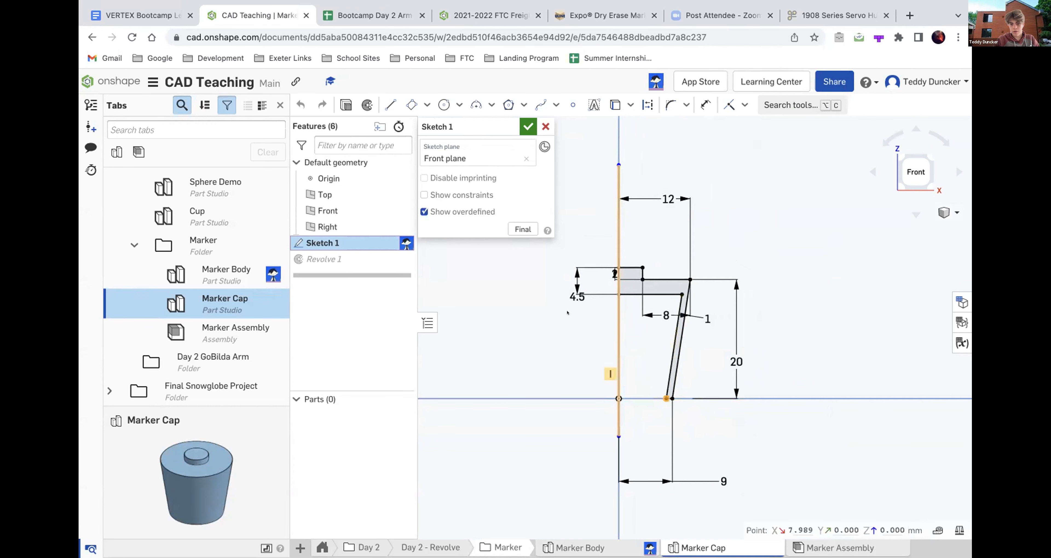
{"action": "scroll", "coordinate": [569, 315], "scroll_direction": "down", "scroll_amount": 3}
{"action": "scroll", "coordinate": [636, 302], "scroll_direction": "up", "scroll_amount": 5}
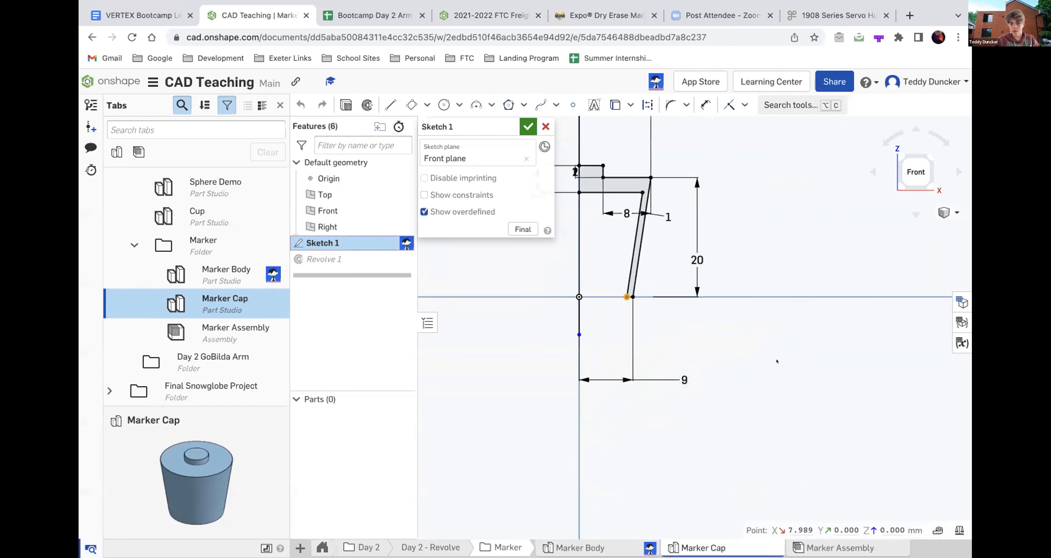
{"action": "scroll", "coordinate": [603, 367], "scroll_direction": "down", "scroll_amount": 3}
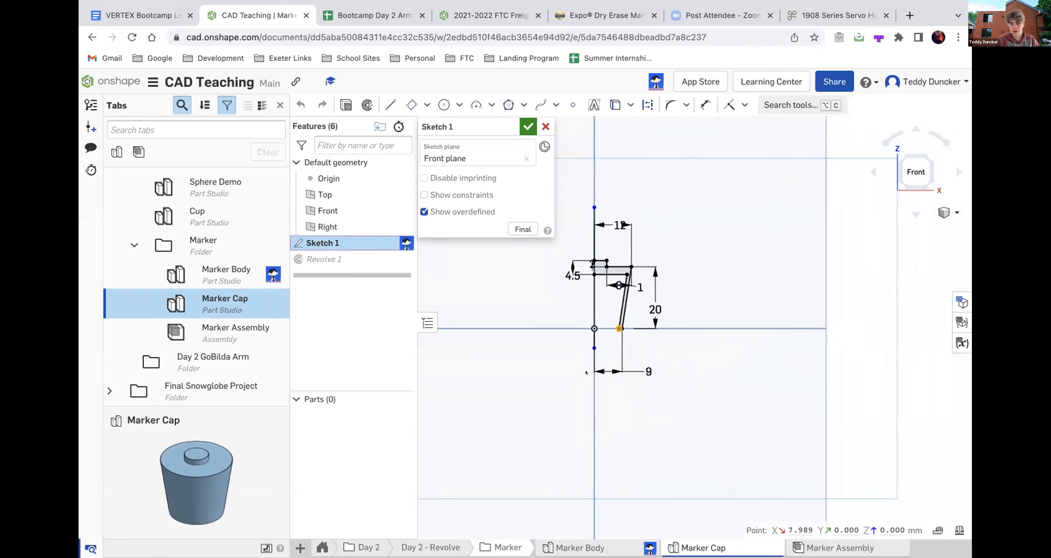
{"action": "scroll", "coordinate": [618, 328], "scroll_direction": "up", "scroll_amount": 5}
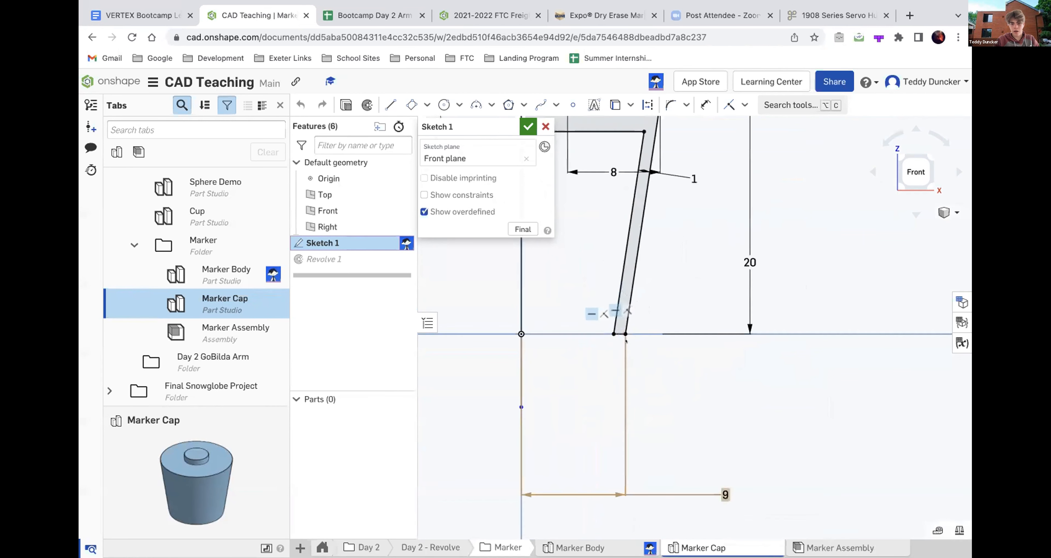
{"action": "scroll", "coordinate": [626, 341], "scroll_direction": "down", "scroll_amount": 1}
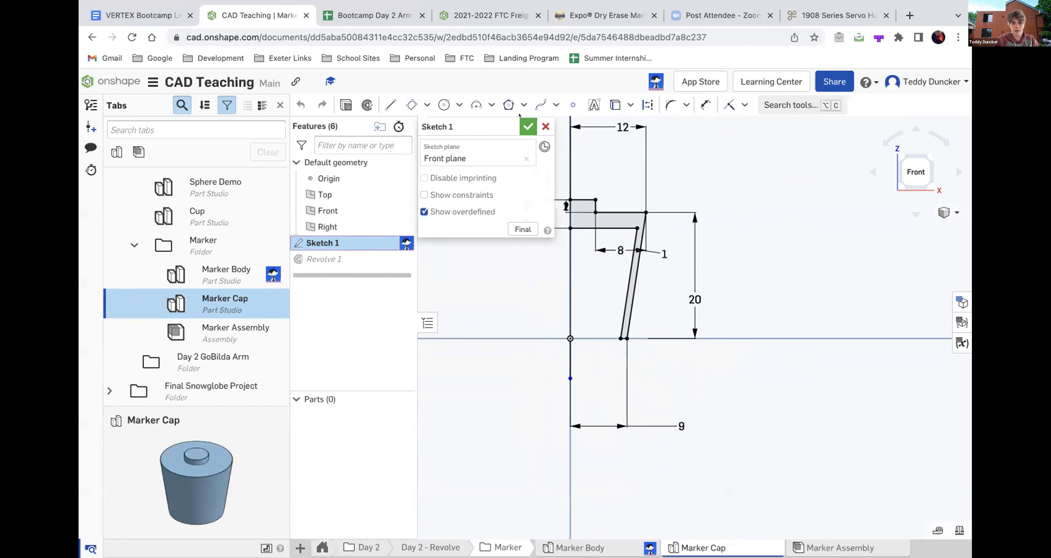
{"action": "left_click", "coordinate": [527, 127]}
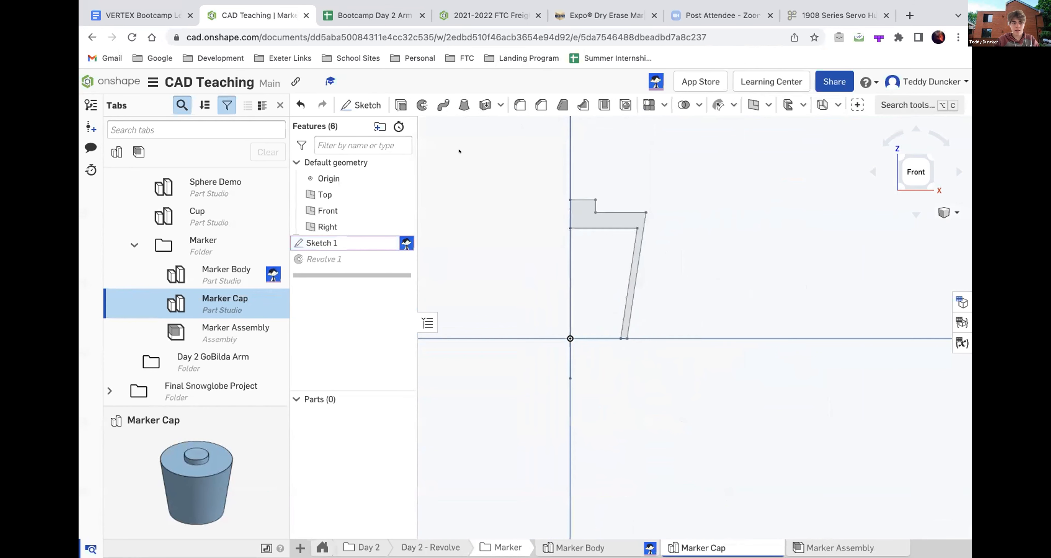
- Open Marker Body and measure the diameters of its upper circular edge and main cylindrical face
{"action": "left_click", "coordinate": [201, 270]}
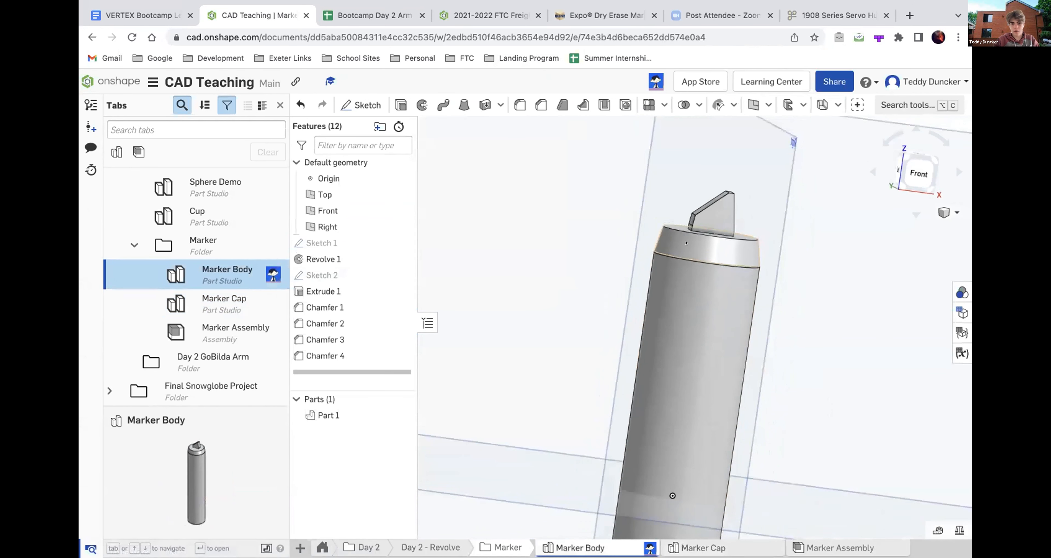
{"action": "scroll", "coordinate": [619, 203], "scroll_direction": "down", "scroll_amount": 3}
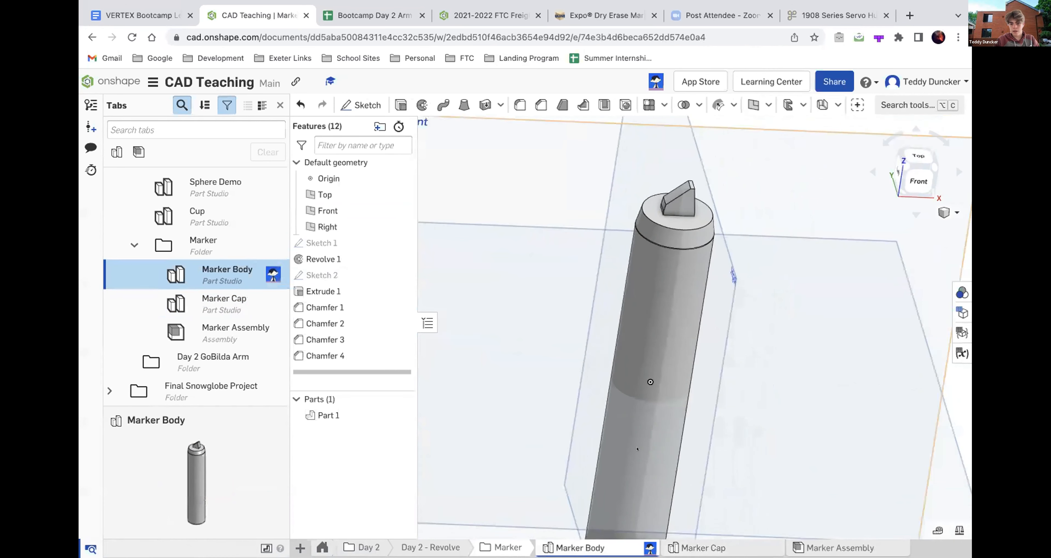
{"action": "left_click", "coordinate": [676, 223]}
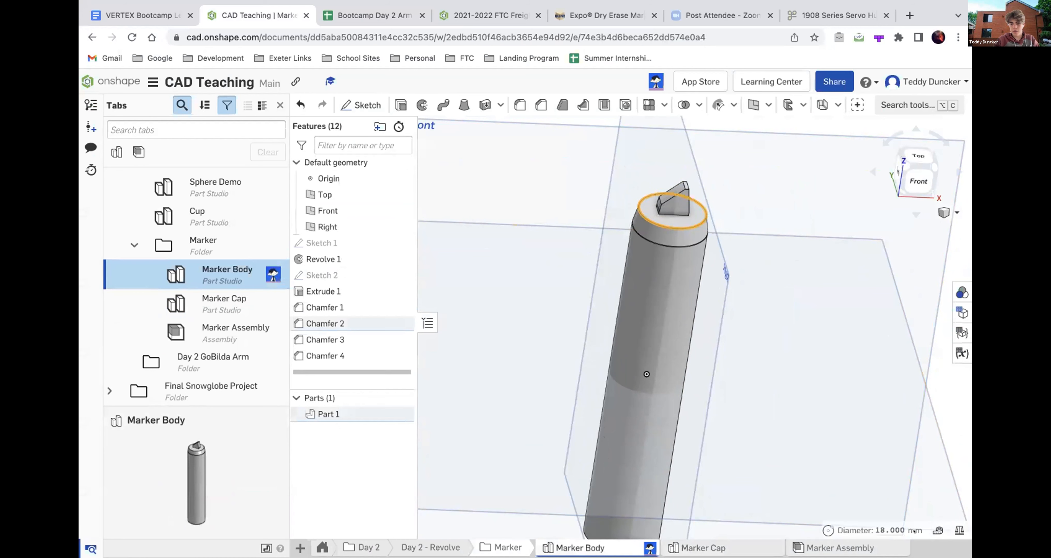
{"action": "mouse_move", "coordinate": [874, 521]}
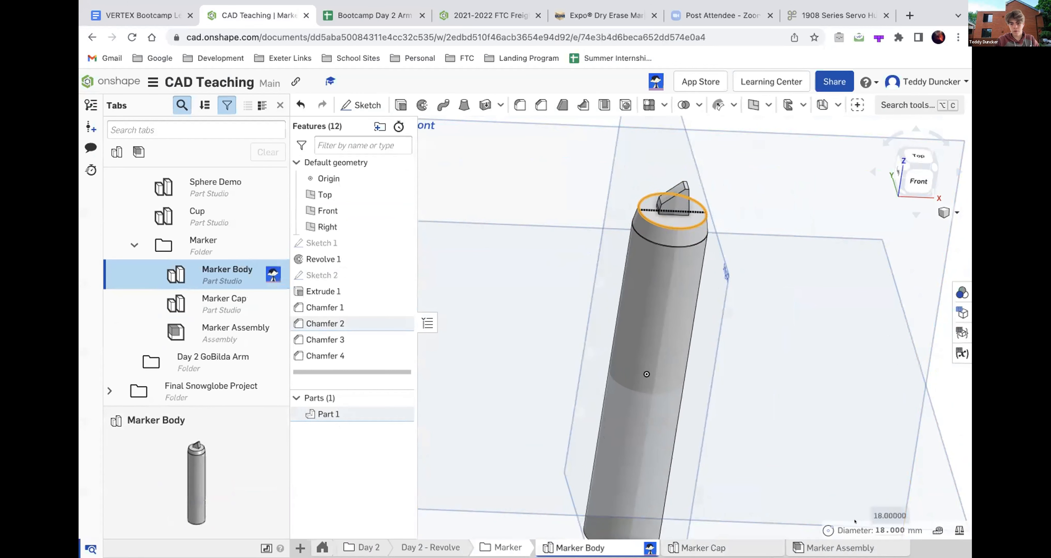
{"action": "left_click", "coordinate": [669, 227]}
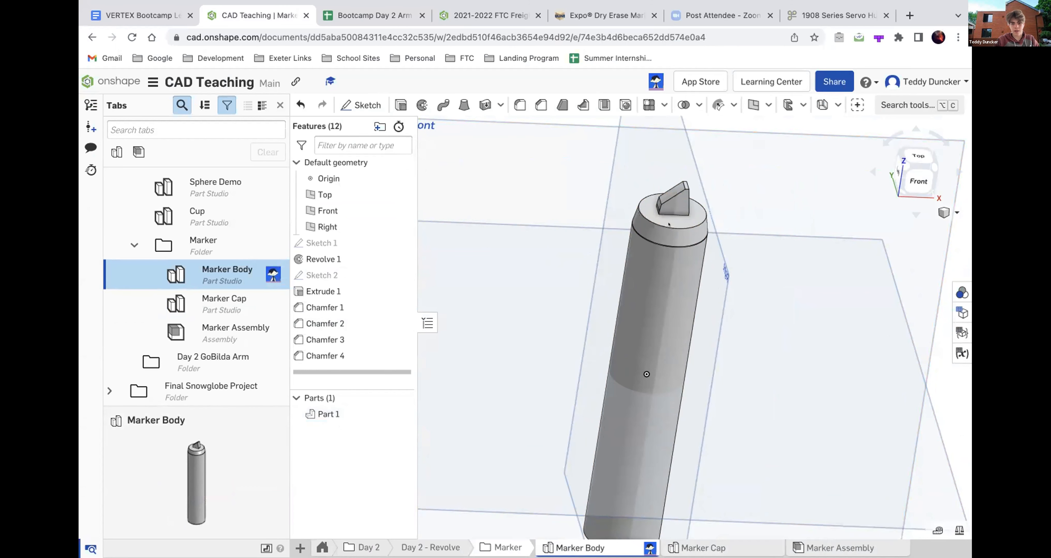
{"action": "left_click", "coordinate": [668, 300]}
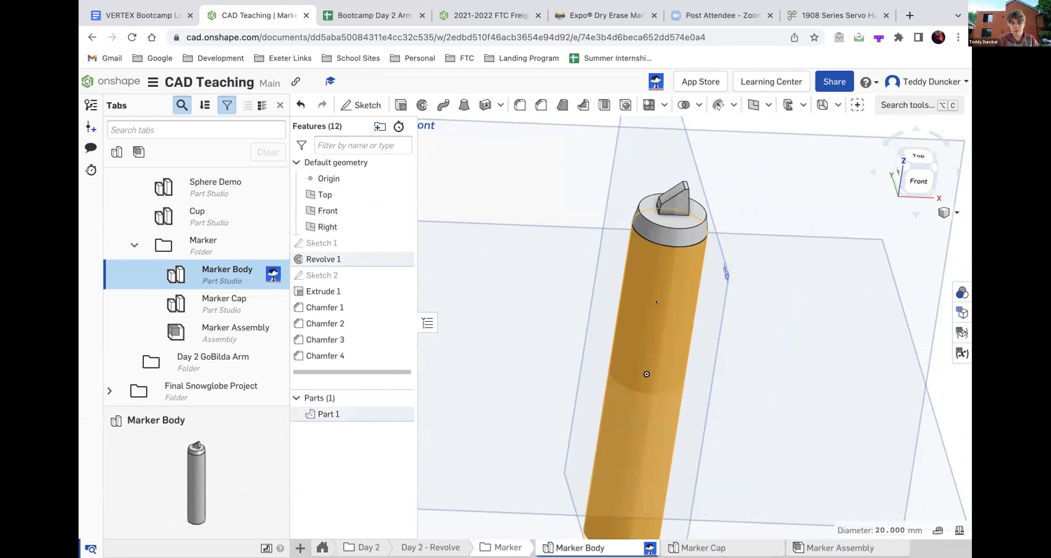
{"action": "left_click", "coordinate": [657, 302]}
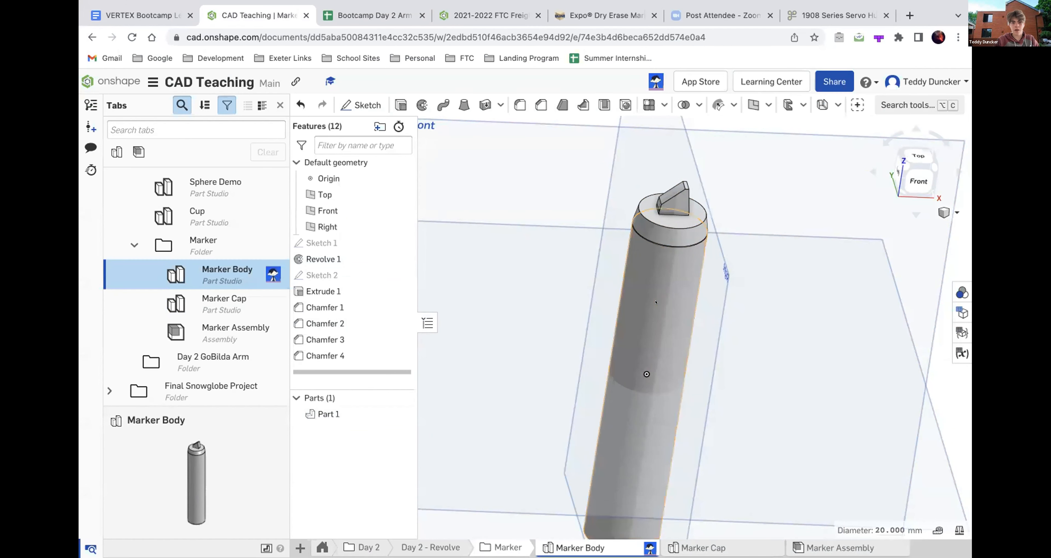
- Show the full measurement details for the marker body's upper circular edge, close them and clear the selection
{"action": "left_click", "coordinate": [667, 224]}
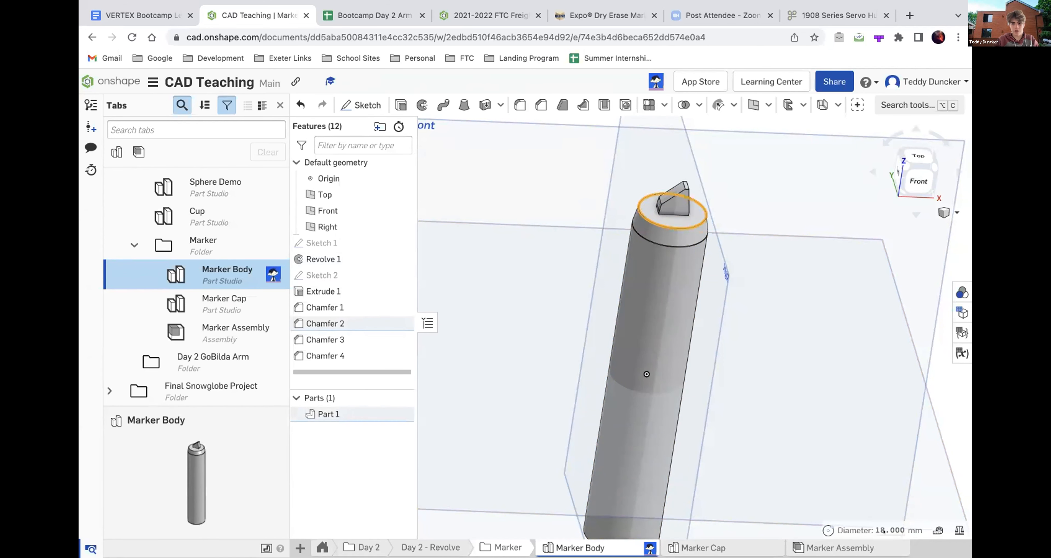
{"action": "left_click", "coordinate": [856, 529]}
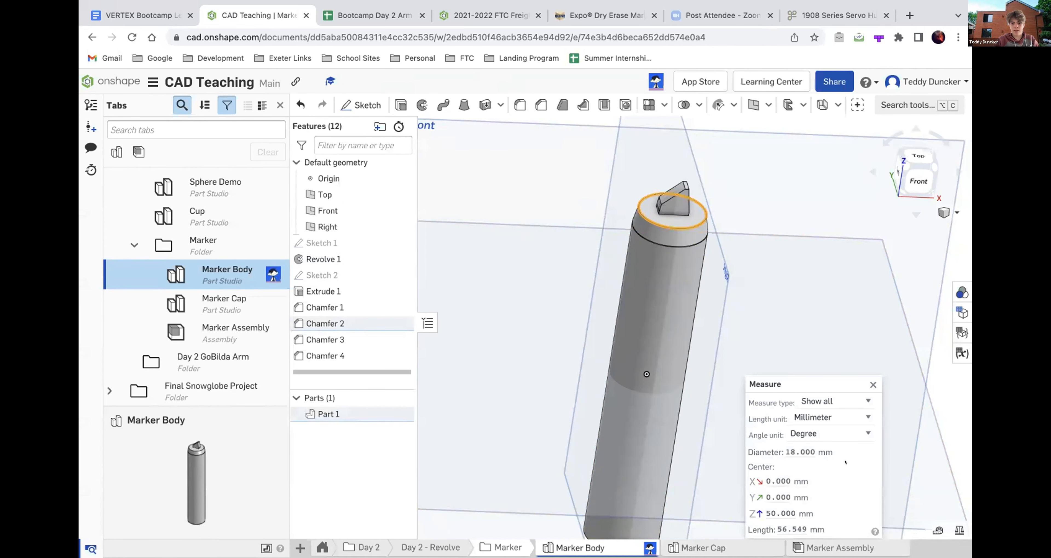
{"action": "left_click", "coordinate": [872, 384]}
{"action": "scroll", "coordinate": [675, 402], "scroll_direction": "down", "scroll_amount": 4}
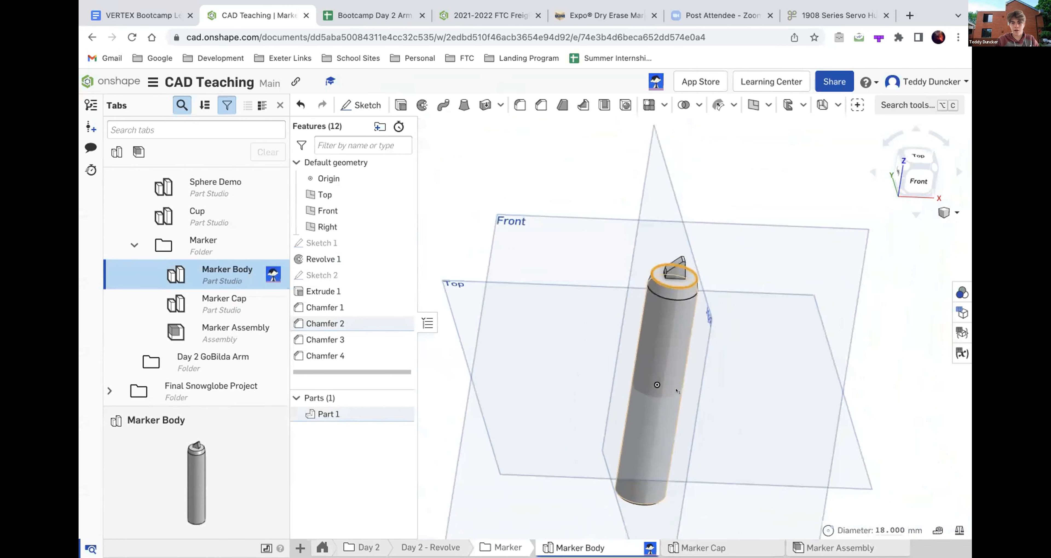
{"action": "left_click", "coordinate": [756, 205]}
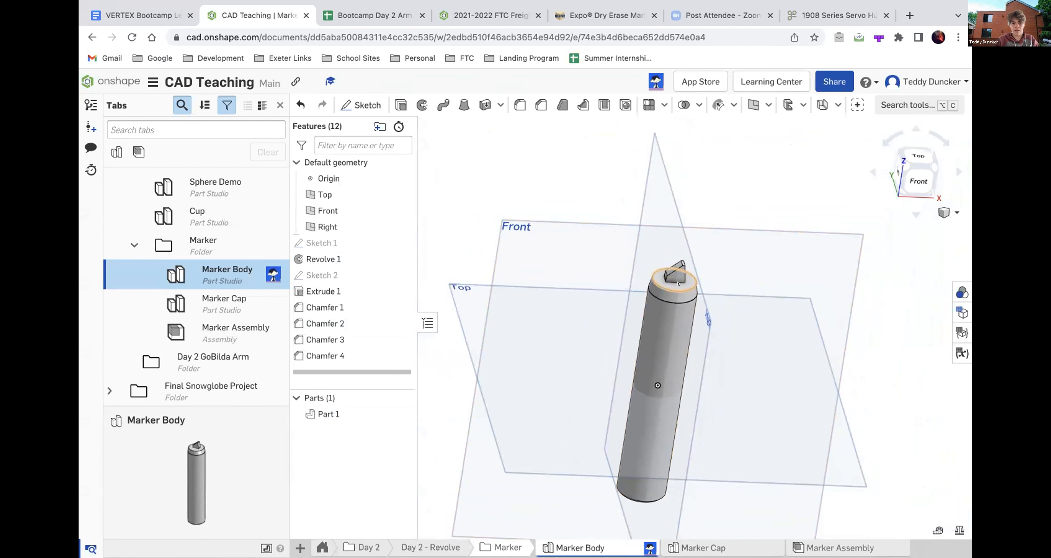
{"action": "scroll", "coordinate": [682, 281], "scroll_direction": "up", "scroll_amount": 3}
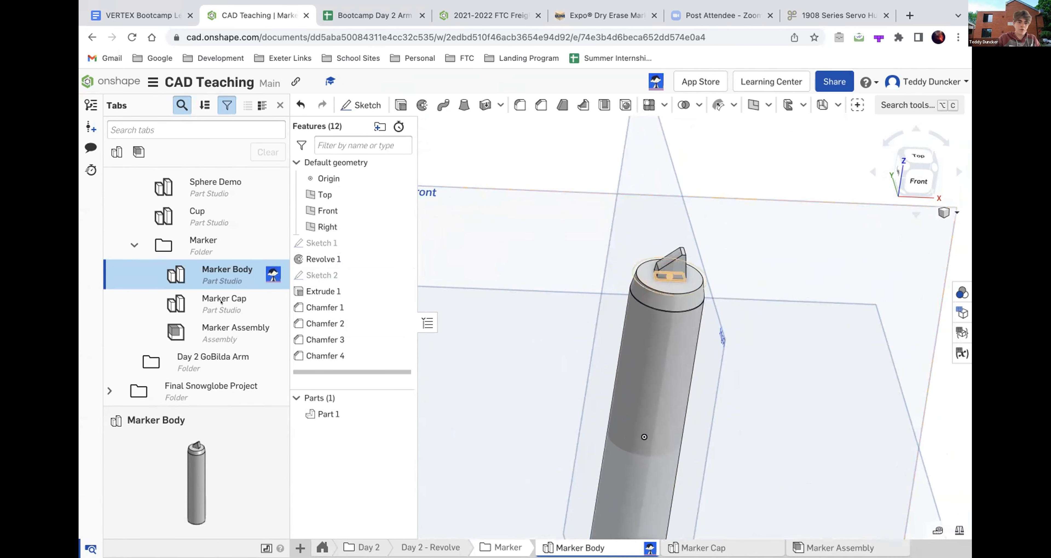
- Reopen Marker Cap's Sketch 1 to examine the slanted wall's profile, close it and inspect the revolved cap from outside
{"action": "left_click", "coordinate": [225, 302]}
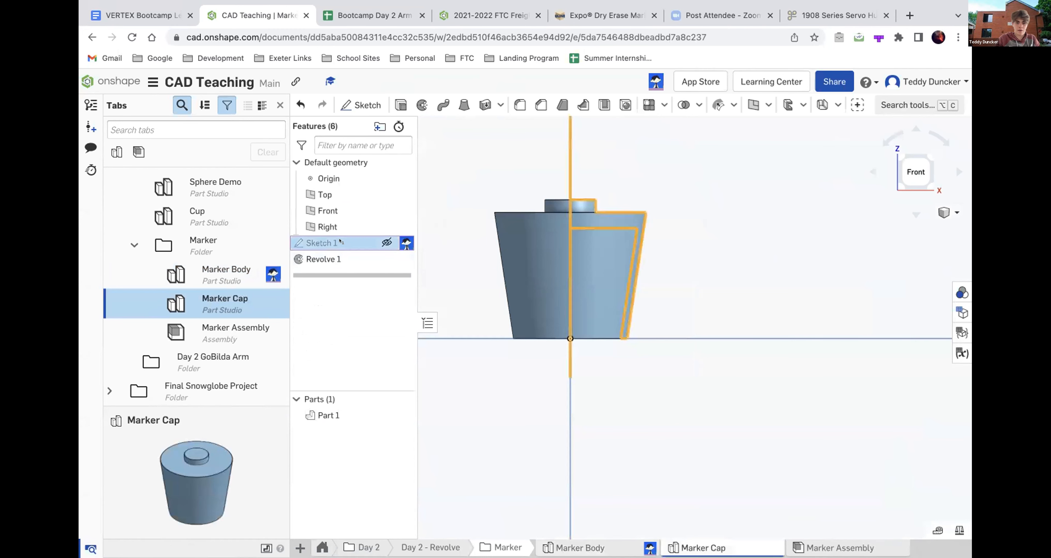
{"action": "double_click", "coordinate": [323, 243]}
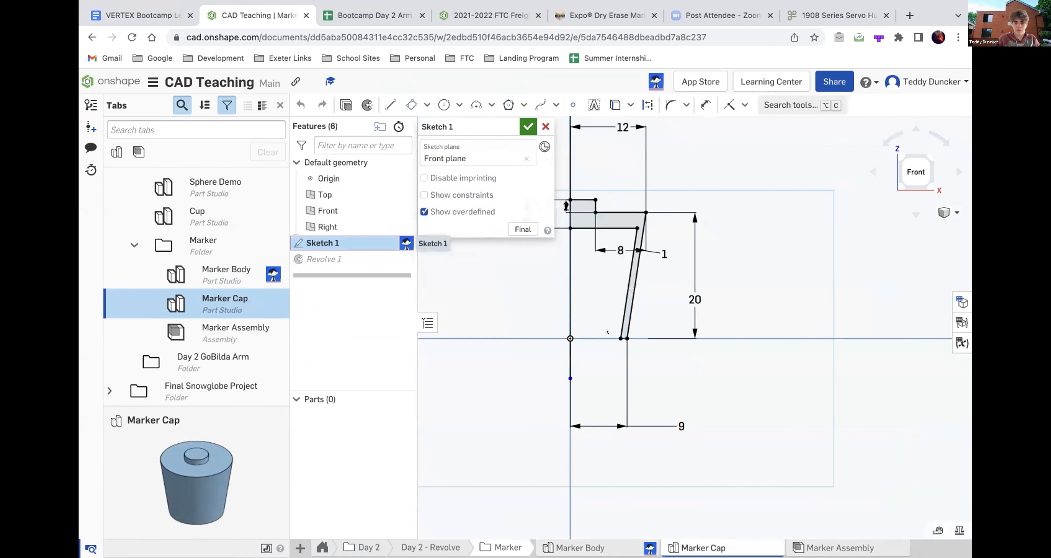
{"action": "scroll", "coordinate": [608, 282], "scroll_direction": "up", "scroll_amount": 5}
{"action": "scroll", "coordinate": [608, 311], "scroll_direction": "down", "scroll_amount": 5}
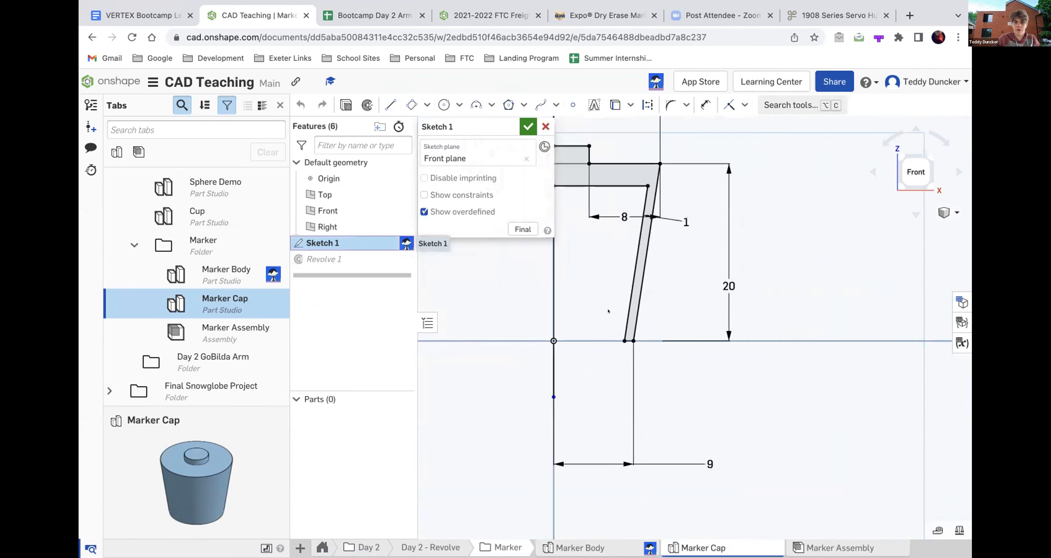
{"action": "scroll", "coordinate": [586, 183], "scroll_direction": "up", "scroll_amount": 3}
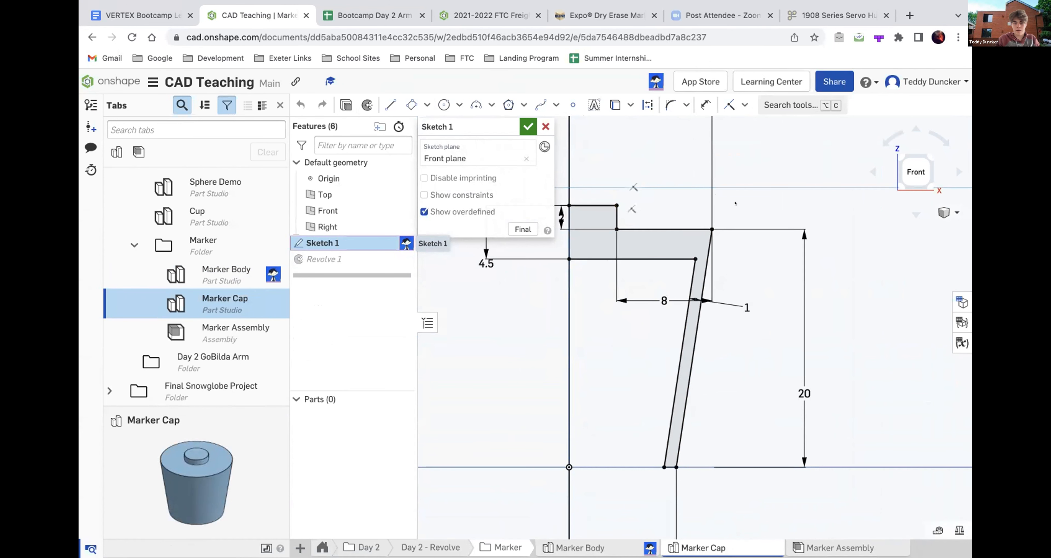
{"action": "left_click", "coordinate": [524, 126]}
{"action": "mouse_move", "coordinate": [610, 270]}
{"action": "right_mouse_down"}
{"action": "mouse_move", "coordinate": [664, 290]}
{"action": "mouse_move", "coordinate": [525, 442]}
{"action": "mouse_move", "coordinate": [617, 262]}
{"action": "mouse_move", "coordinate": [717, 253]}
{"action": "mouse_move", "coordinate": [718, 223]}
{"action": "mouse_move", "coordinate": [686, 232]}
{"action": "right_mouse_up"}
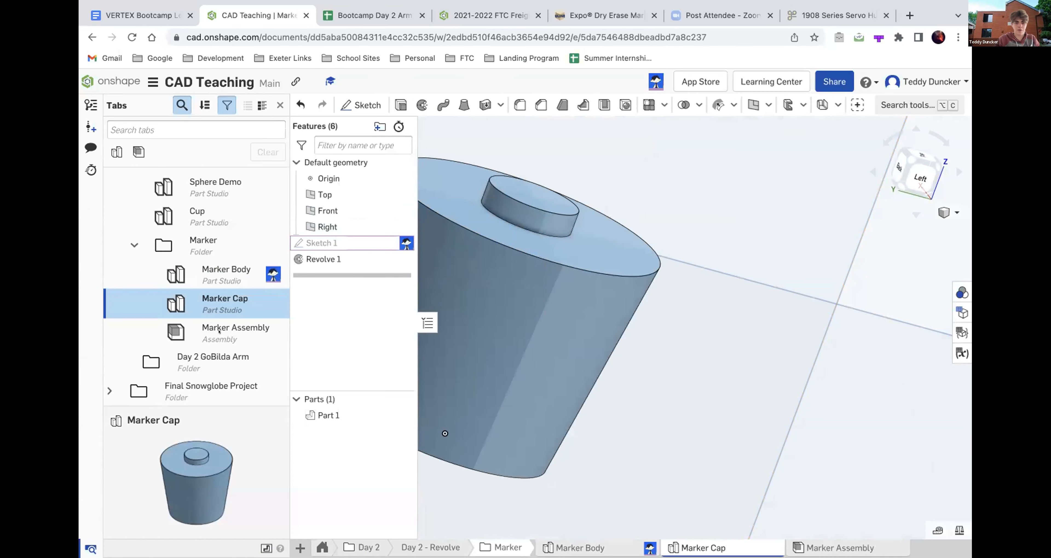
{"action": "scroll", "coordinate": [669, 321], "scroll_direction": "down", "scroll_amount": 3}
{"action": "scroll", "coordinate": [668, 321], "scroll_direction": "down", "scroll_amount": 3}
{"action": "right_click_drag", "start_coordinate": [668, 321], "coordinate": [625, 304]}
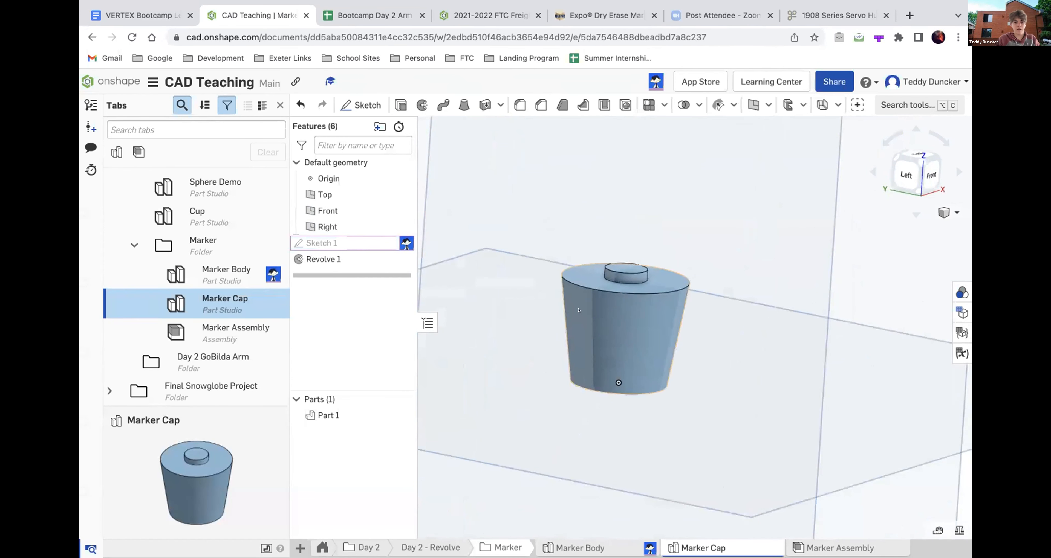
- View Marker Assembly, Marker Body and Marker Cap in turn to compare the assembly with its two part studios
{"action": "left_click", "coordinate": [201, 321]}
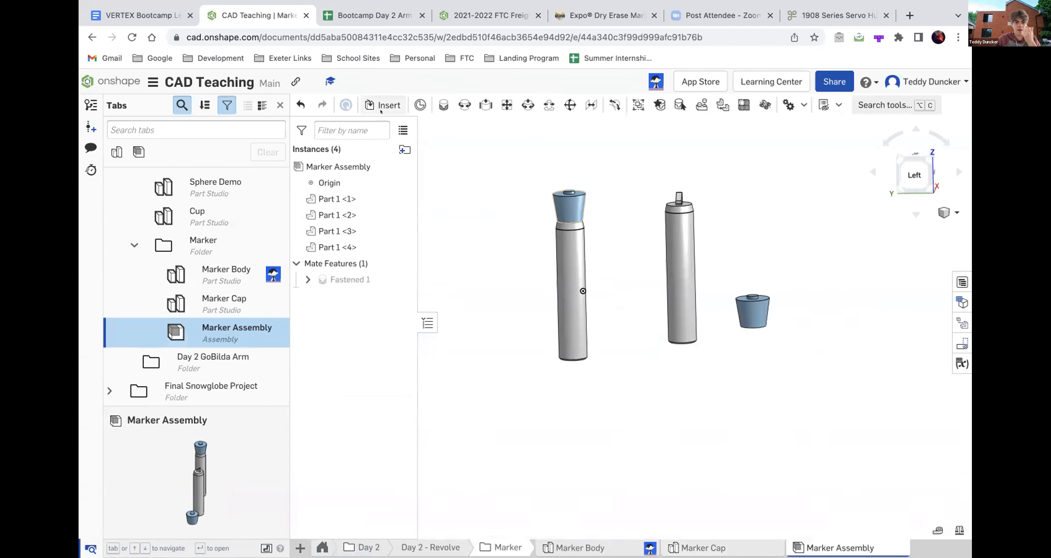
{"action": "left_click", "coordinate": [219, 272]}
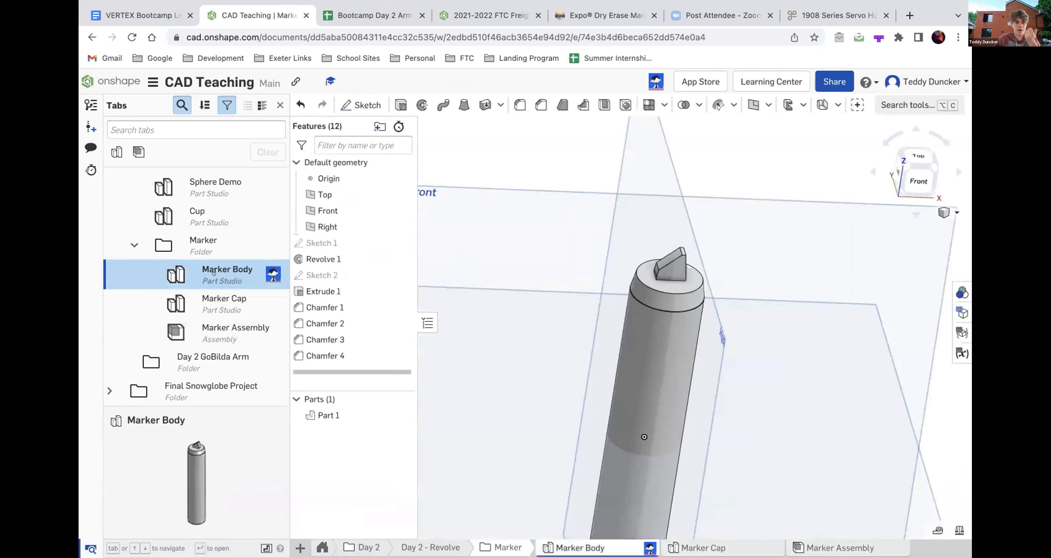
{"action": "left_click", "coordinate": [228, 310]}
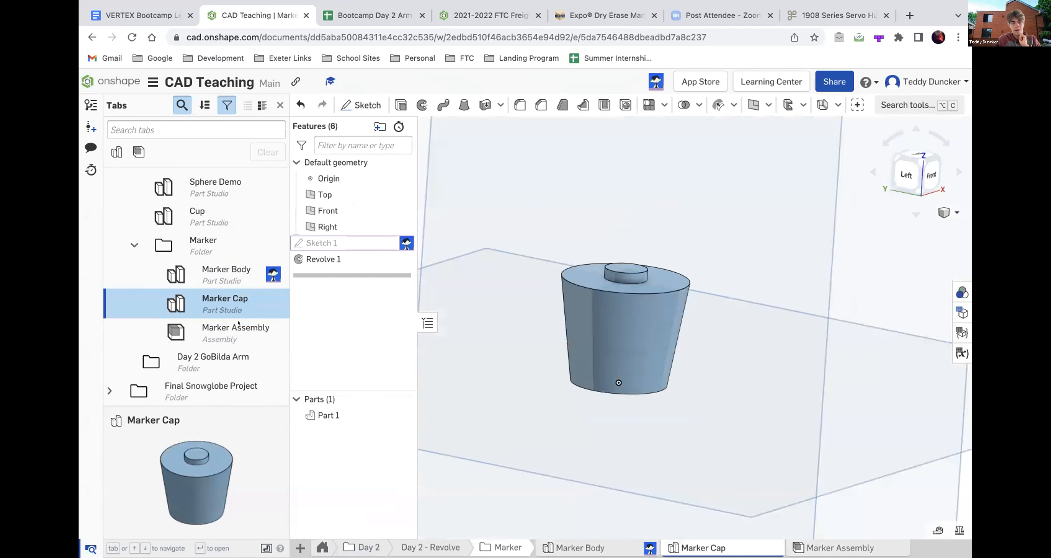
{"action": "left_click", "coordinate": [239, 326]}
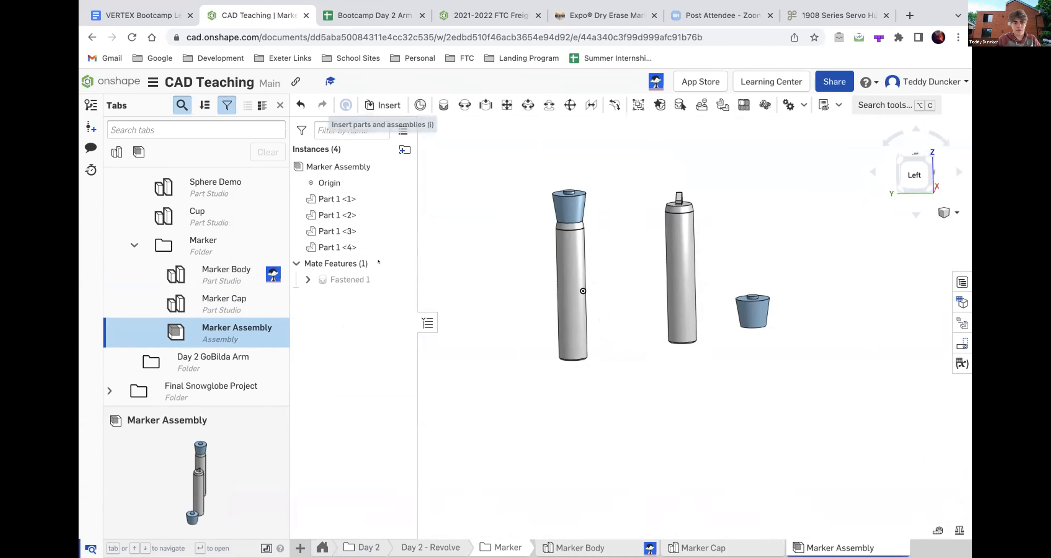
{"action": "left_click", "coordinate": [190, 301]}
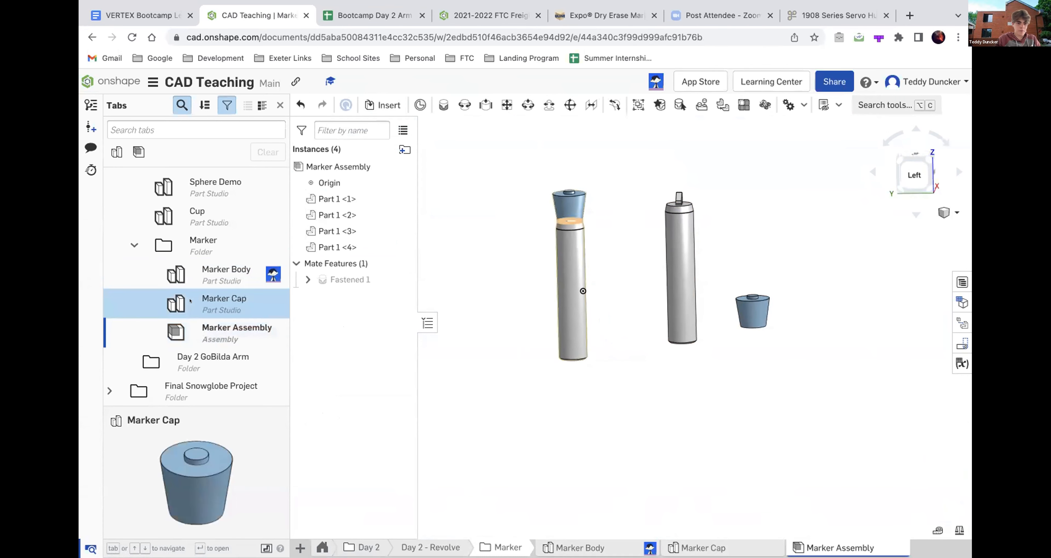
- Create a new part studio directly below Marker Body in the Marker folder
{"action": "double_click", "coordinate": [190, 281]}
{"action": "right_click", "coordinate": [190, 270]}
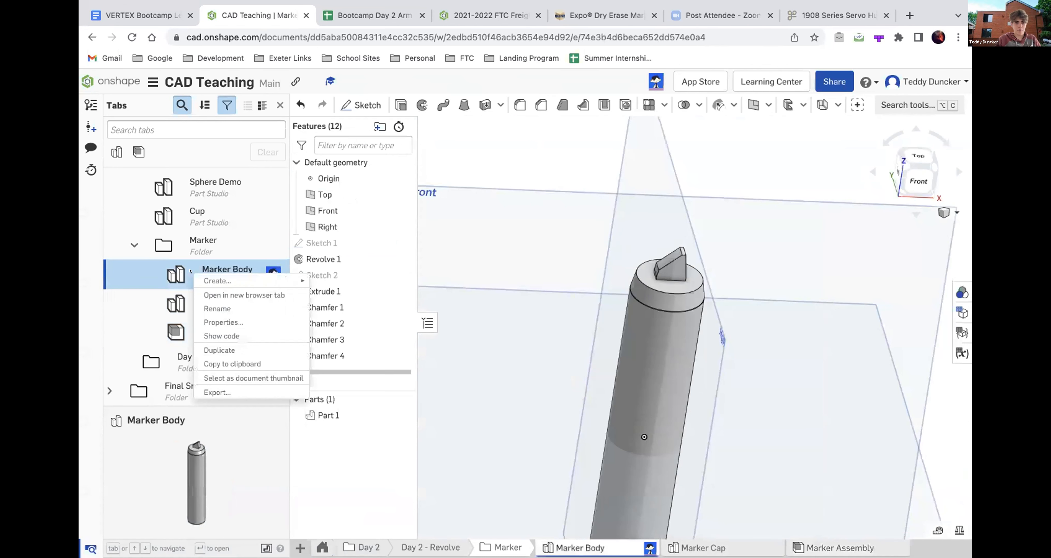
{"action": "mouse_move", "coordinate": [208, 281]}
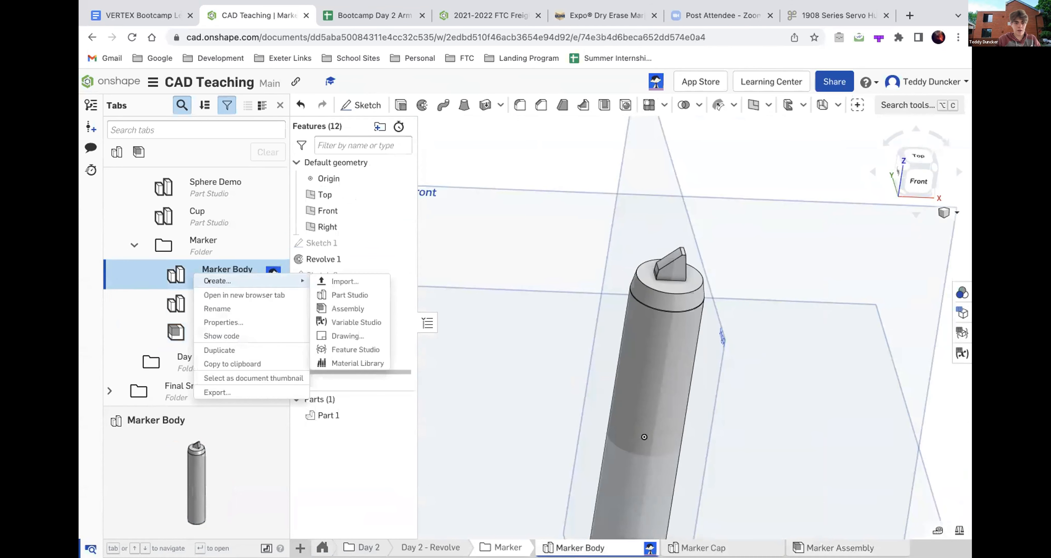
{"action": "right_click", "coordinate": [158, 278]}
{"action": "mouse_move", "coordinate": [172, 283]}
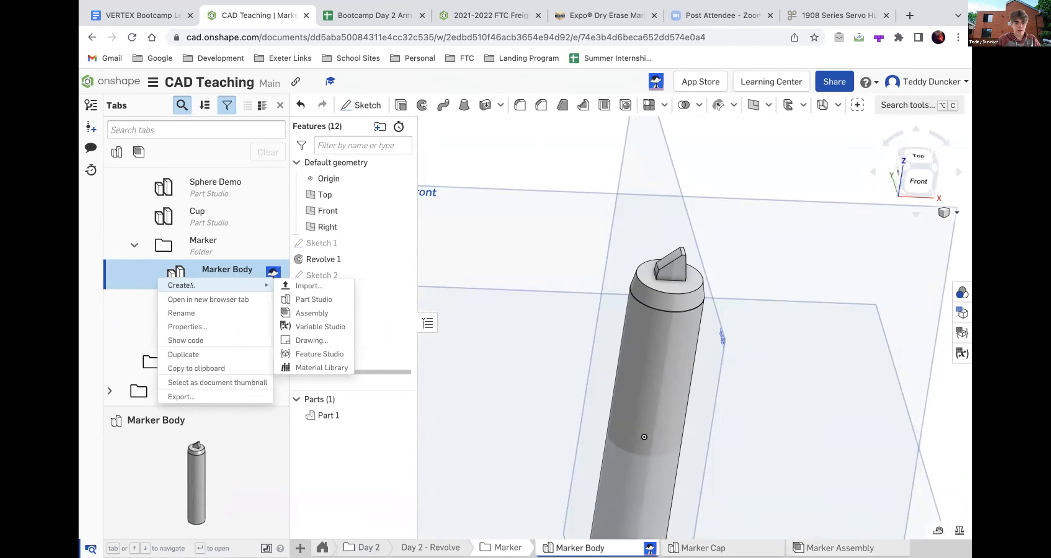
{"action": "left_click", "coordinate": [298, 300]}
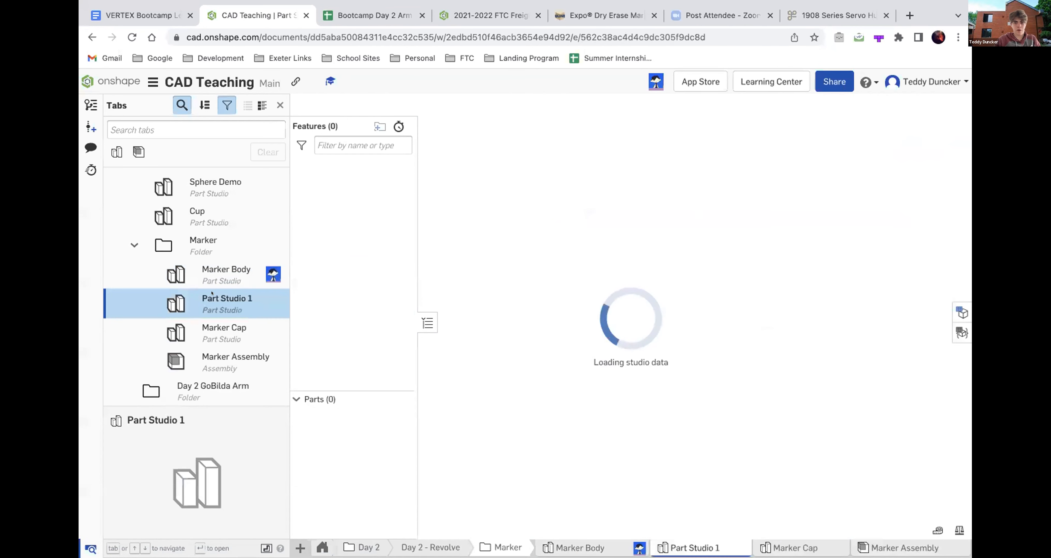
- Delete the new empty Part Studio 1 from the Marker folder
{"action": "right_click", "coordinate": [216, 292]}
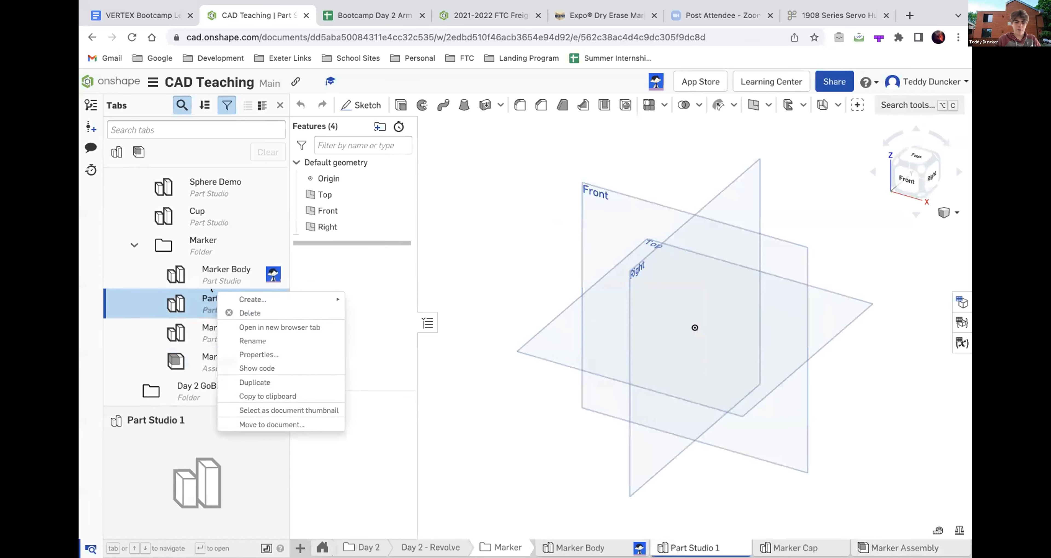
{"action": "left_click", "coordinate": [244, 313]}
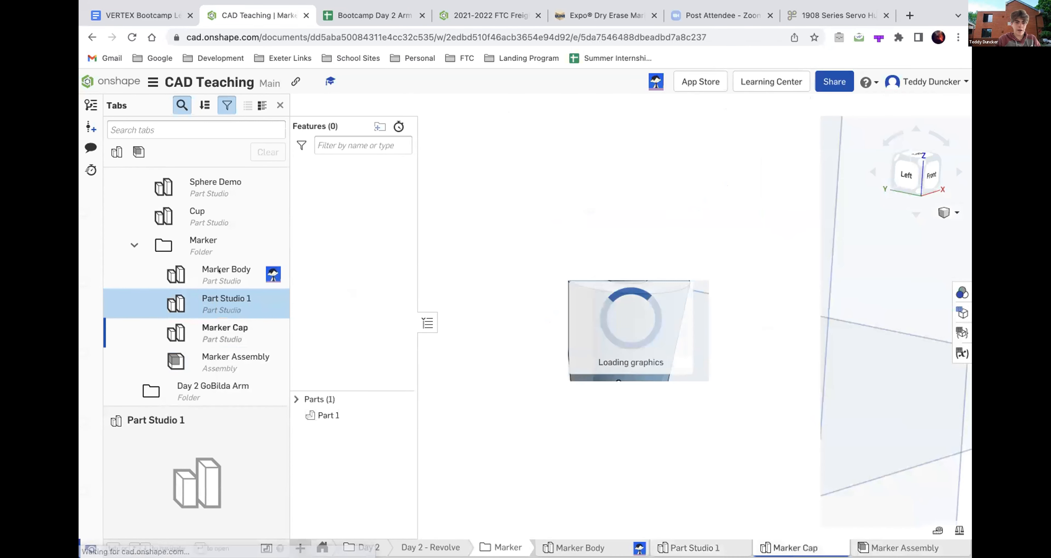
{"action": "scroll", "coordinate": [178, 331], "scroll_direction": "down", "scroll_amount": 6}
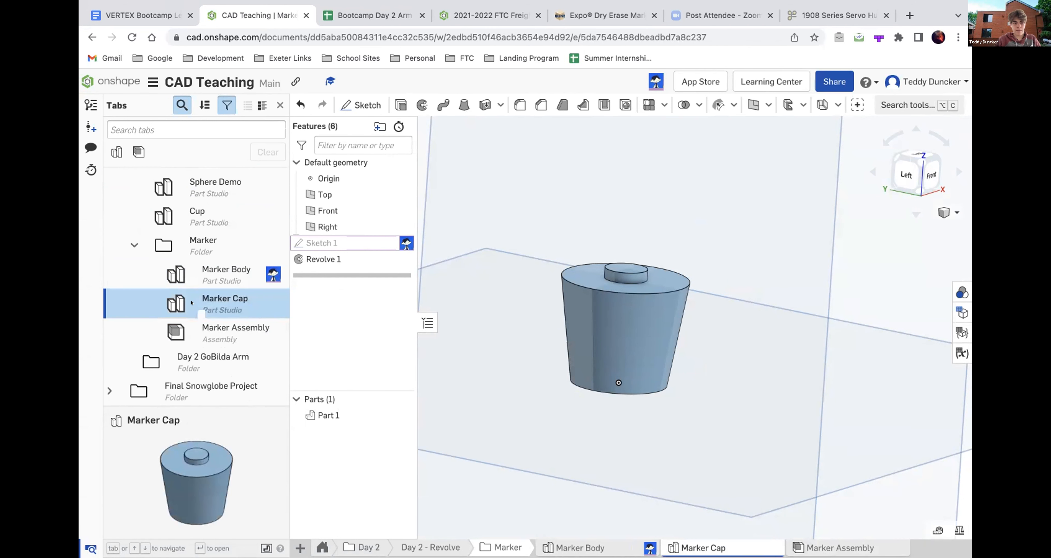
- Create a new assembly directly below Marker Cap in the Marker folder
{"action": "right_click", "coordinate": [198, 310]}
{"action": "mouse_move", "coordinate": [242, 314]}
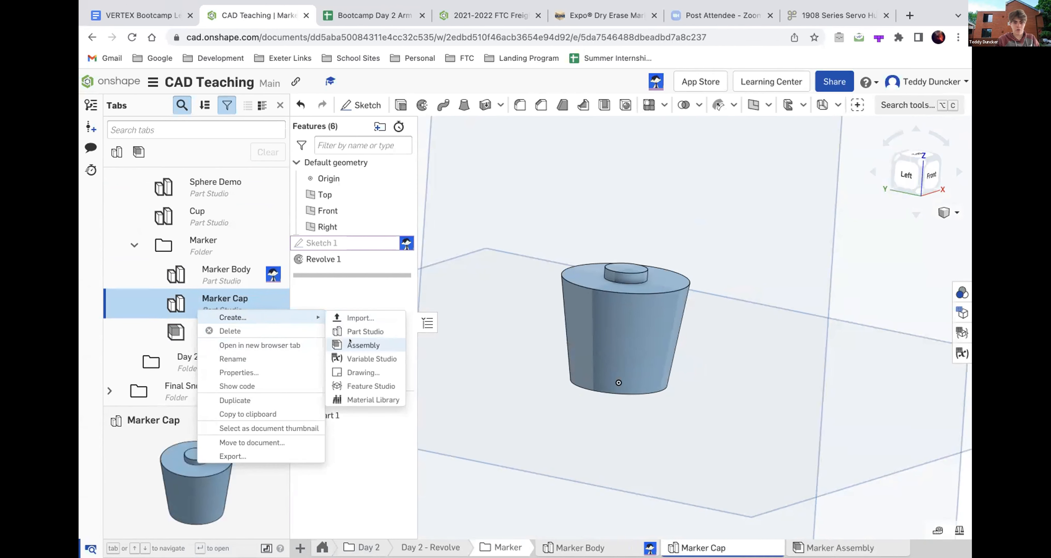
{"action": "left_click", "coordinate": [359, 345]}
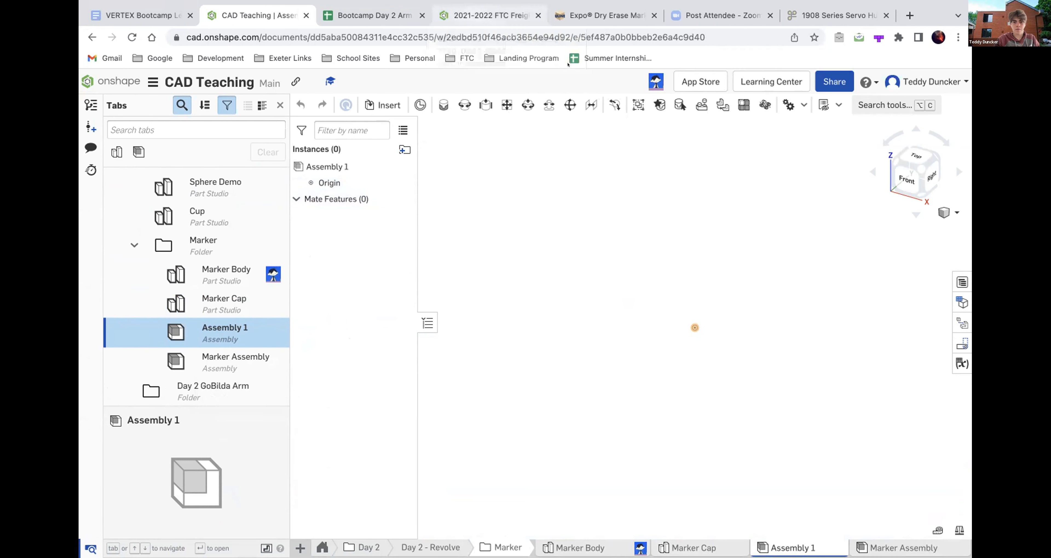
- Switch to the 2021-2022 FTC Freight Frenzy document and expand its top-level folders, from Game Elements up to Main Chassis
{"action": "left_click", "coordinate": [480, 15]}
{"action": "scroll", "coordinate": [211, 291], "scroll_direction": "up", "scroll_amount": 3}
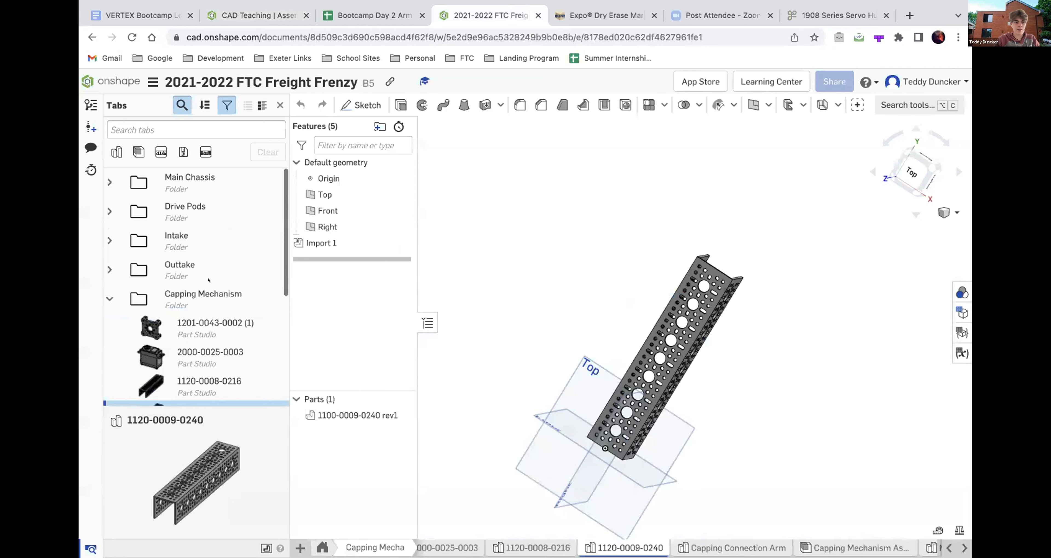
{"action": "left_click", "coordinate": [109, 299]}
{"action": "scroll", "coordinate": [160, 340], "scroll_direction": "down", "scroll_amount": 1}
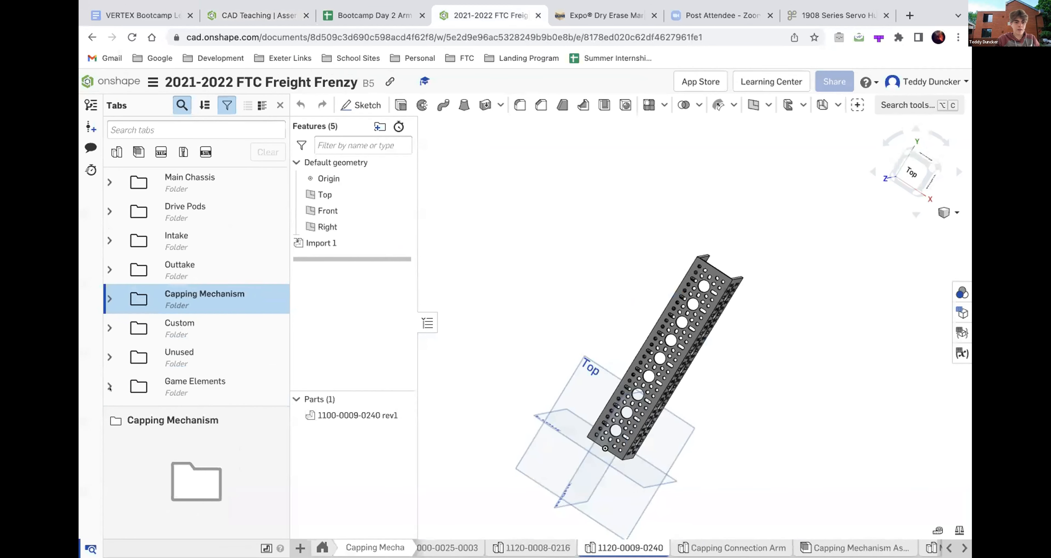
{"action": "left_click", "coordinate": [109, 385]}
{"action": "left_click", "coordinate": [108, 356]}
{"action": "left_click", "coordinate": [105, 328]}
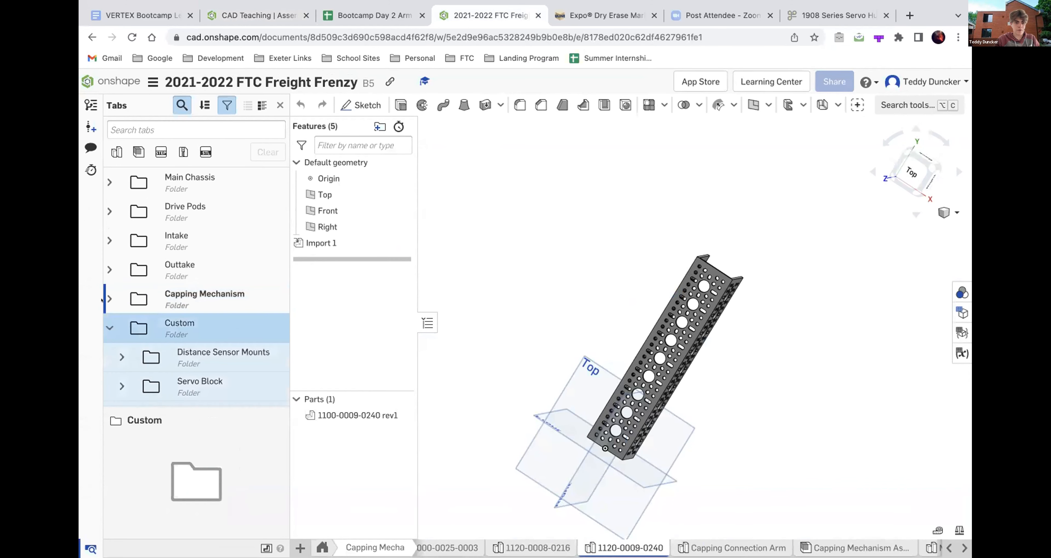
{"action": "left_click", "coordinate": [105, 299]}
{"action": "left_click", "coordinate": [105, 269]}
{"action": "left_click", "coordinate": [105, 240]}
{"action": "left_click", "coordinate": [104, 212]}
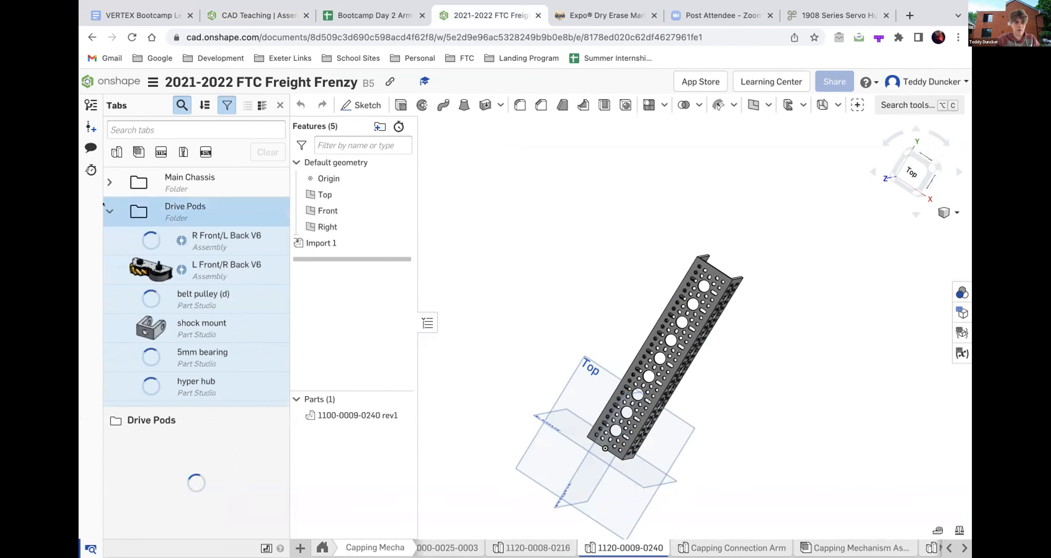
{"action": "left_click", "coordinate": [109, 179]}
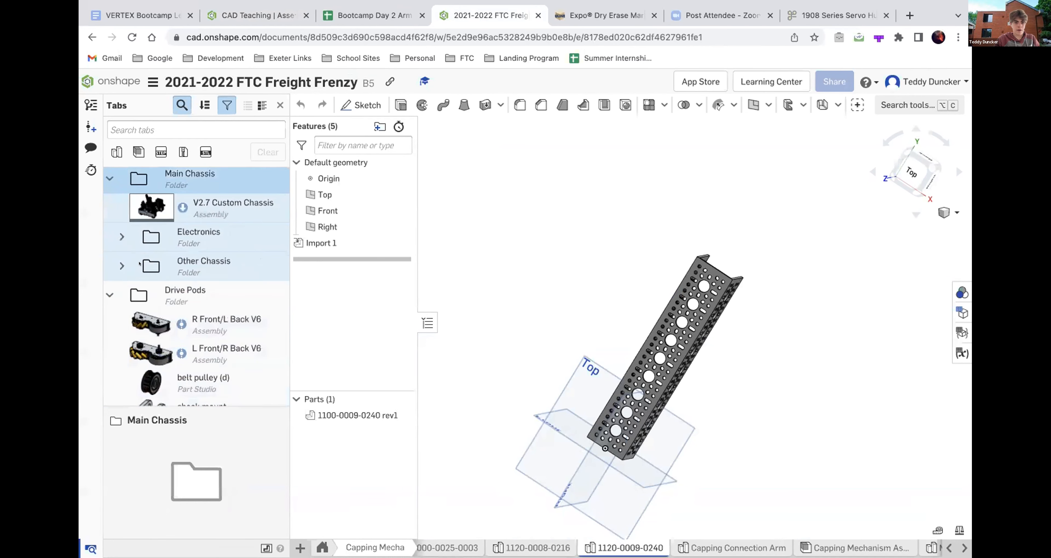
- Browse the subassemblies in the expanded folders and open the V2.7 Custom Chassis assembly under Main Chassis
{"action": "scroll", "coordinate": [139, 263], "scroll_direction": "down", "scroll_amount": 10}
{"action": "scroll", "coordinate": [139, 263], "scroll_direction": "down", "scroll_amount": 10}
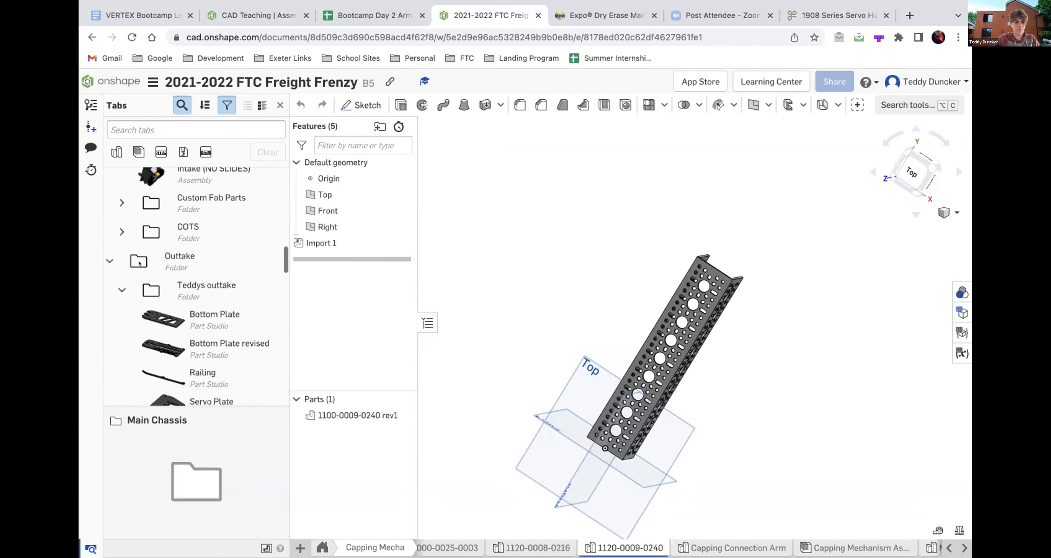
{"action": "scroll", "coordinate": [139, 263], "scroll_direction": "down", "scroll_amount": 10}
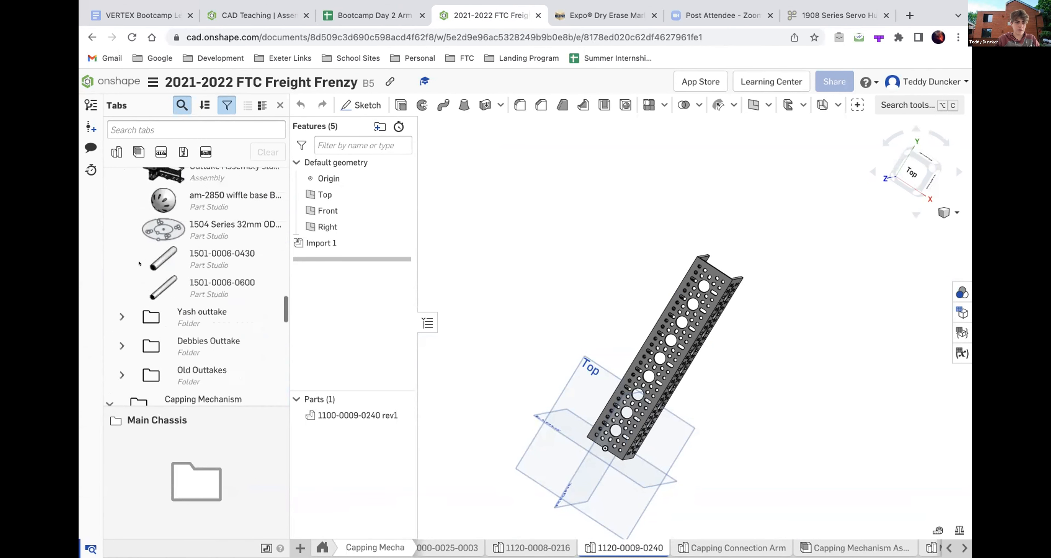
{"action": "scroll", "coordinate": [139, 263], "scroll_direction": "up", "scroll_amount": 20}
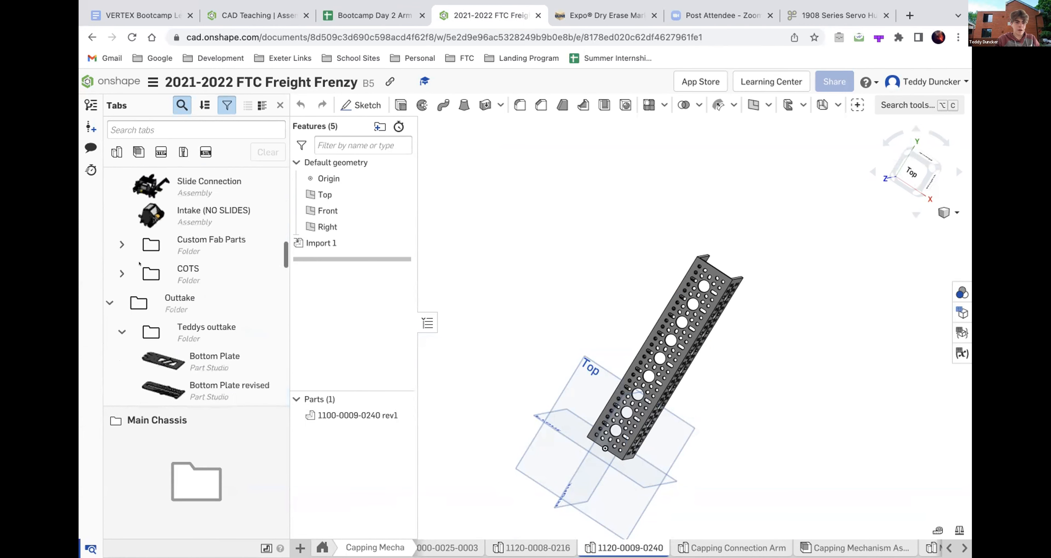
{"action": "left_click", "coordinate": [152, 203]}
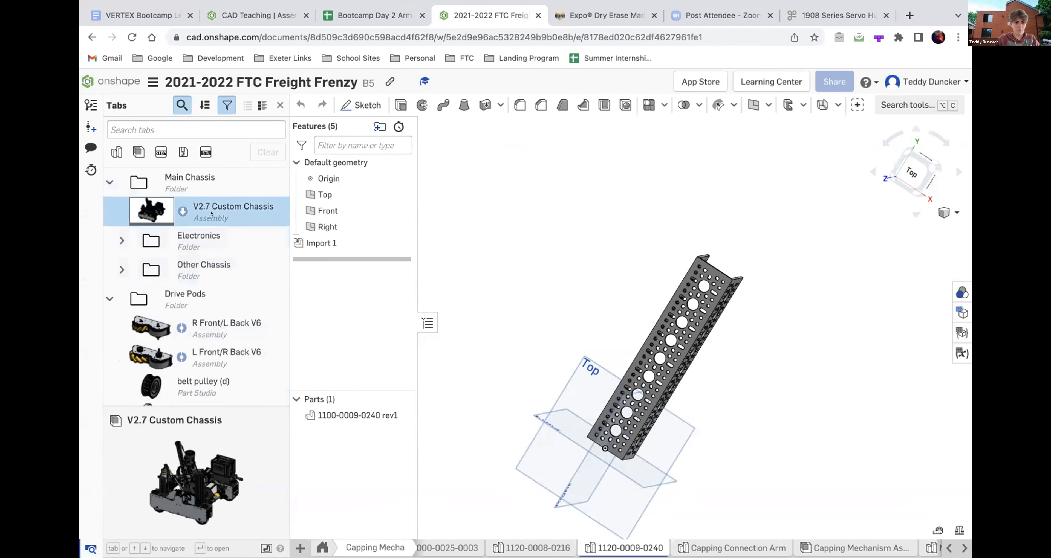
{"action": "double_click", "coordinate": [211, 213]}
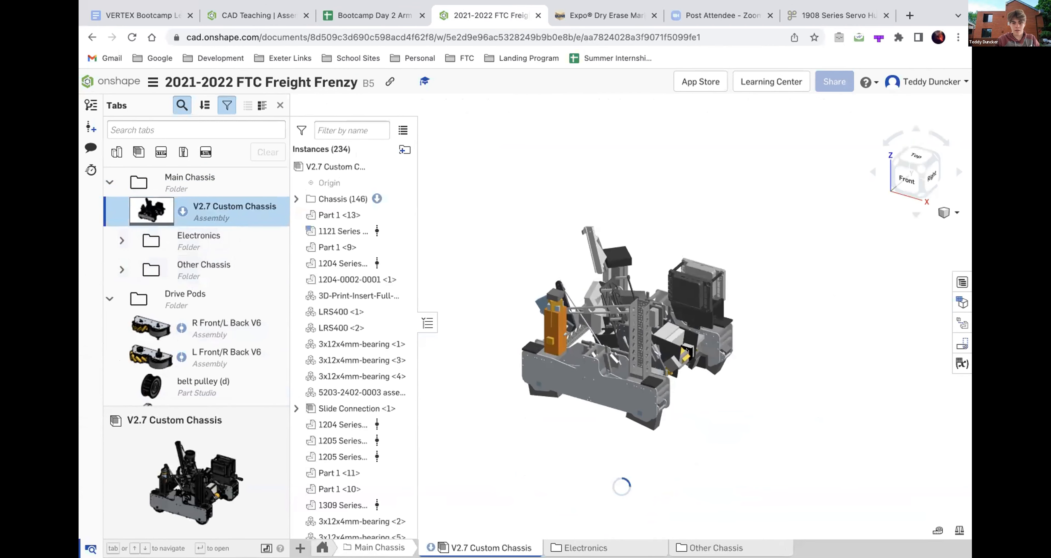
- Examine the complete V2.7 Custom Chassis robot model up close, from the front corner and from above
{"action": "scroll", "coordinate": [635, 311], "scroll_direction": "up", "scroll_amount": 5}
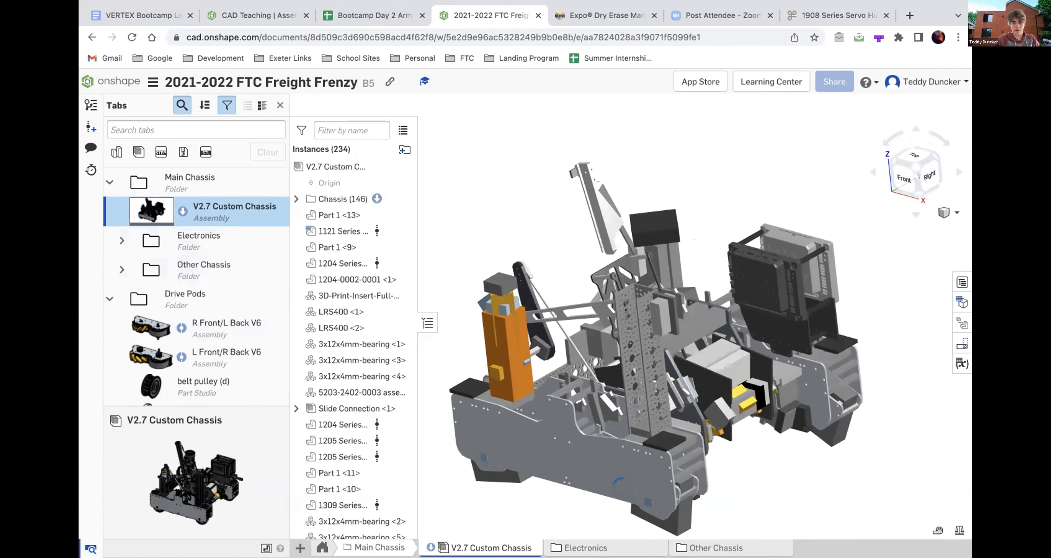
{"action": "scroll", "coordinate": [549, 332], "scroll_direction": "down", "scroll_amount": 3}
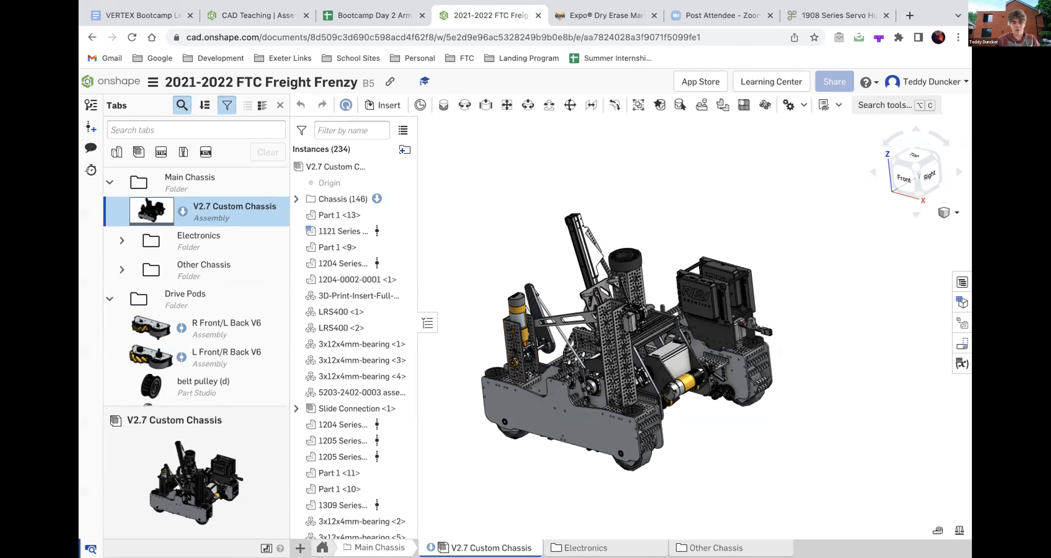
{"action": "scroll", "coordinate": [646, 413], "scroll_direction": "up", "scroll_amount": 5}
{"action": "right_click_drag", "start_coordinate": [646, 412], "coordinate": [549, 472]}
{"action": "scroll", "coordinate": [546, 451], "scroll_direction": "down", "scroll_amount": 4}
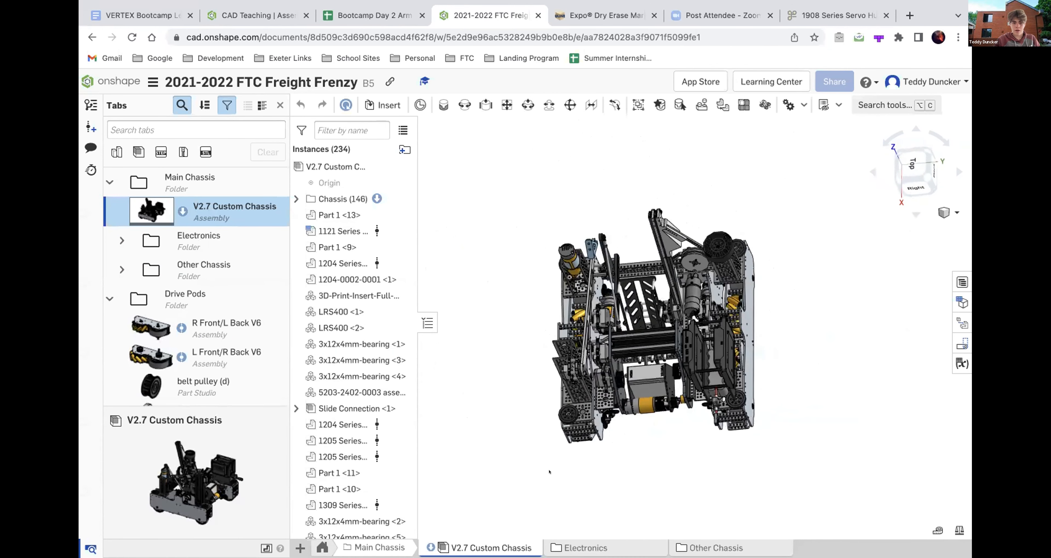
- Look through the chassis assembly's instances and mate features, and view the robot from the front corner again
{"action": "scroll", "coordinate": [361, 382], "scroll_direction": "down", "scroll_amount": 10}
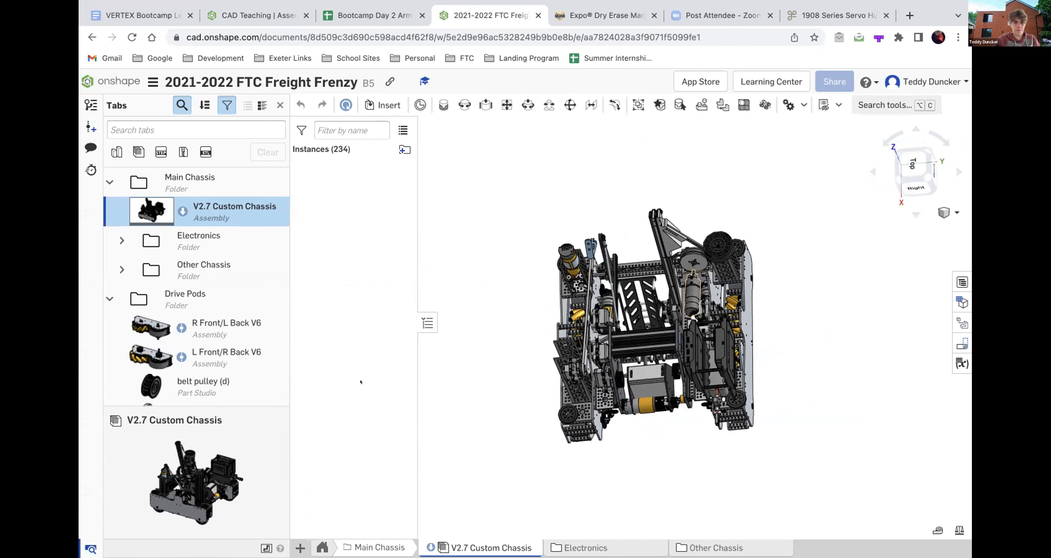
{"action": "scroll", "coordinate": [361, 375], "scroll_direction": "down", "scroll_amount": 5}
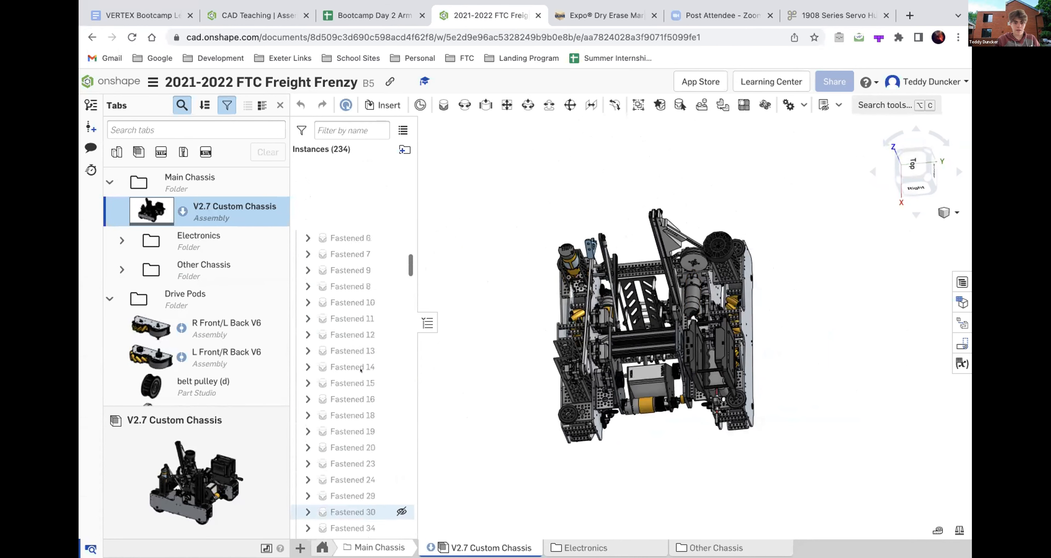
{"action": "scroll", "coordinate": [361, 370], "scroll_direction": "up", "scroll_amount": 5}
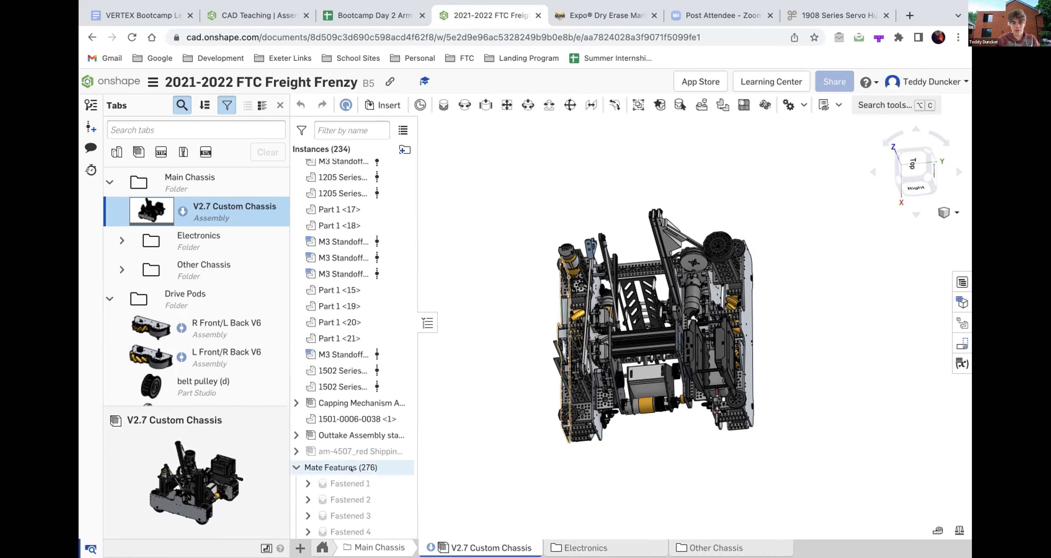
{"action": "right_click_drag", "start_coordinate": [508, 469], "coordinate": [549, 442]}
{"action": "scroll", "coordinate": [377, 440], "scroll_direction": "down", "scroll_amount": 3}
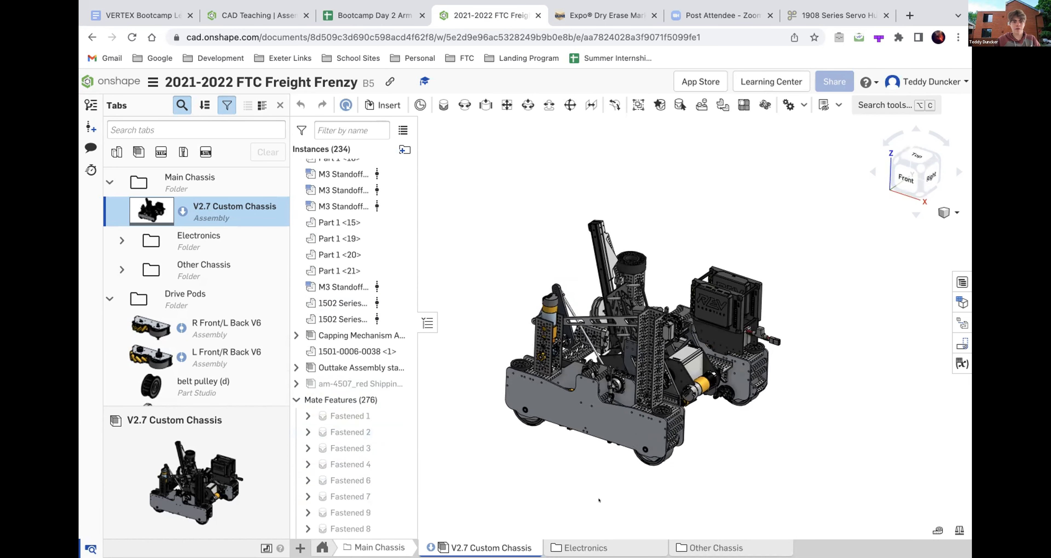
- Return to Assembly 1 in the CAD Teaching document and insert the Marker Body part beside the origin
{"action": "left_click", "coordinate": [252, 15]}
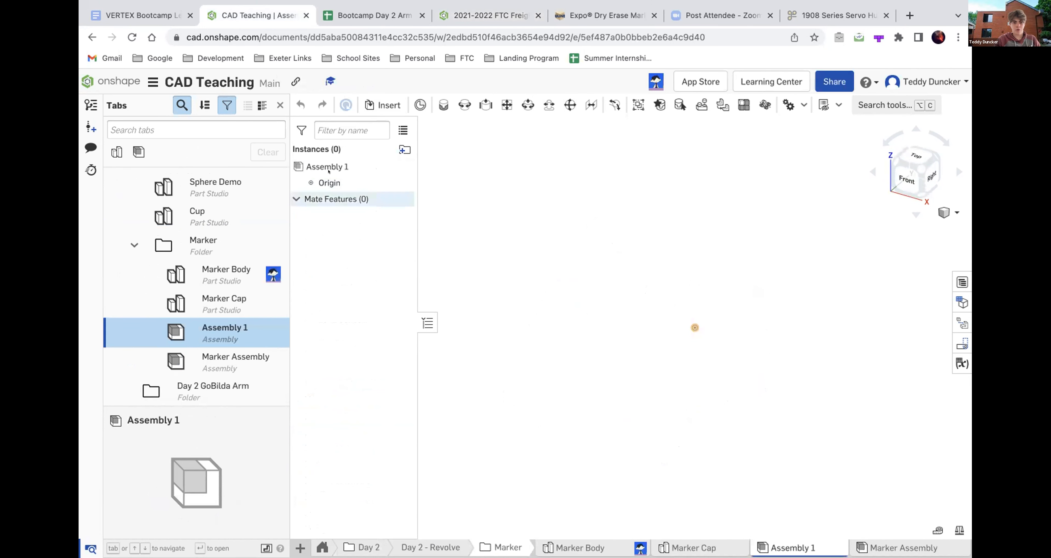
{"action": "left_click", "coordinate": [384, 106]}
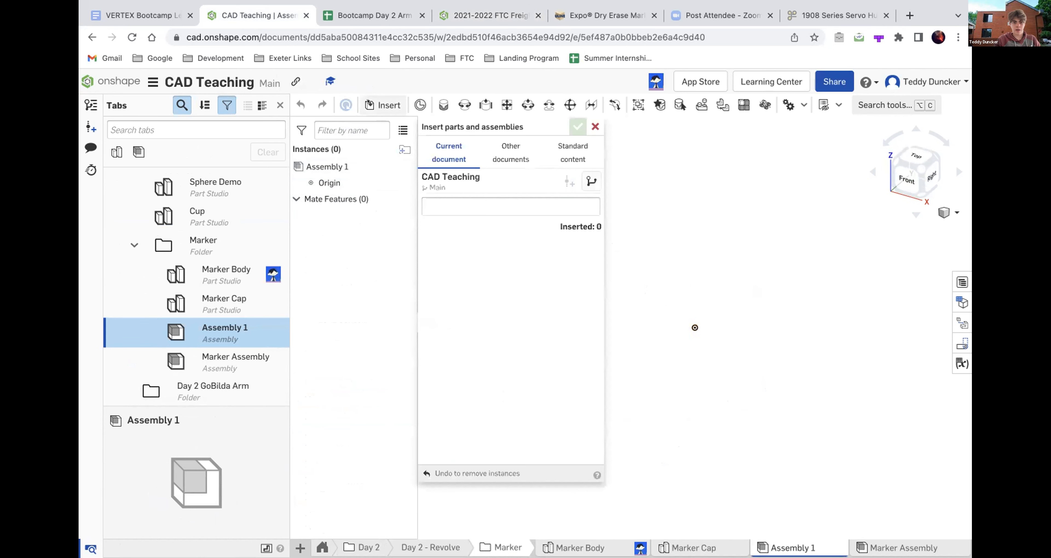
{"action": "left_click", "coordinate": [594, 126]}
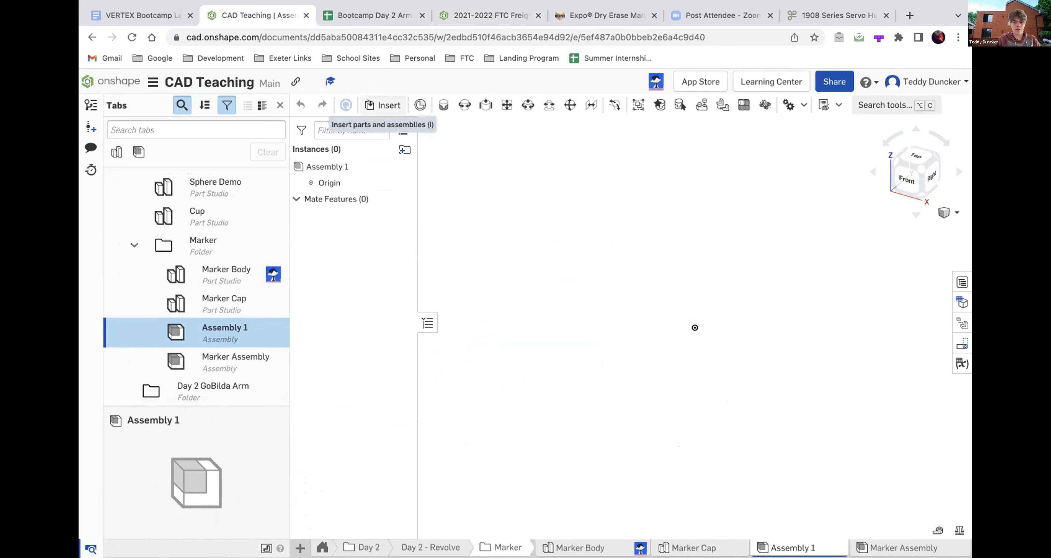
{"action": "left_click", "coordinate": [369, 104]}
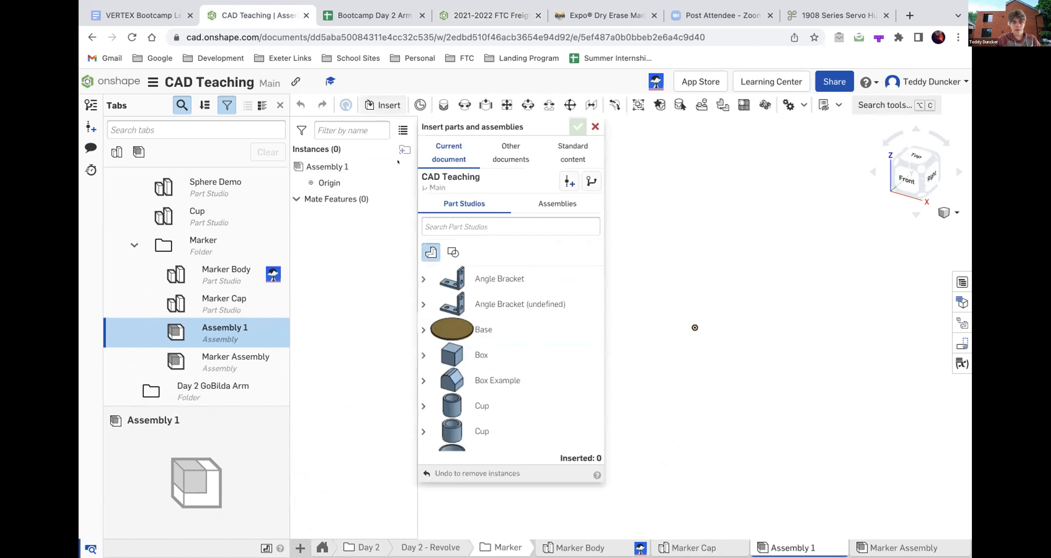
{"action": "scroll", "coordinate": [448, 312], "scroll_direction": "down", "scroll_amount": 3}
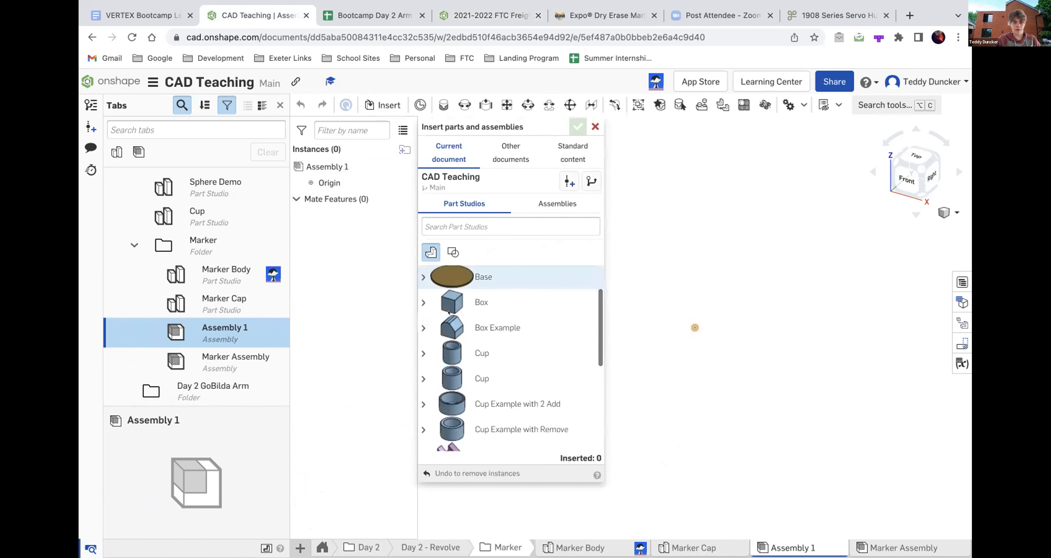
{"action": "scroll", "coordinate": [448, 313], "scroll_direction": "down", "scroll_amount": 5}
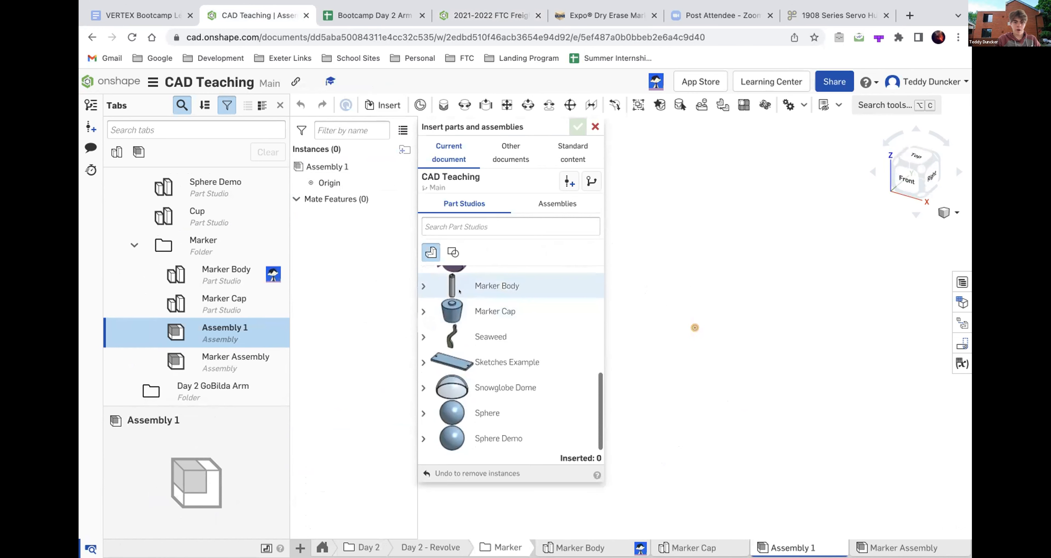
{"action": "left_click", "coordinate": [467, 286]}
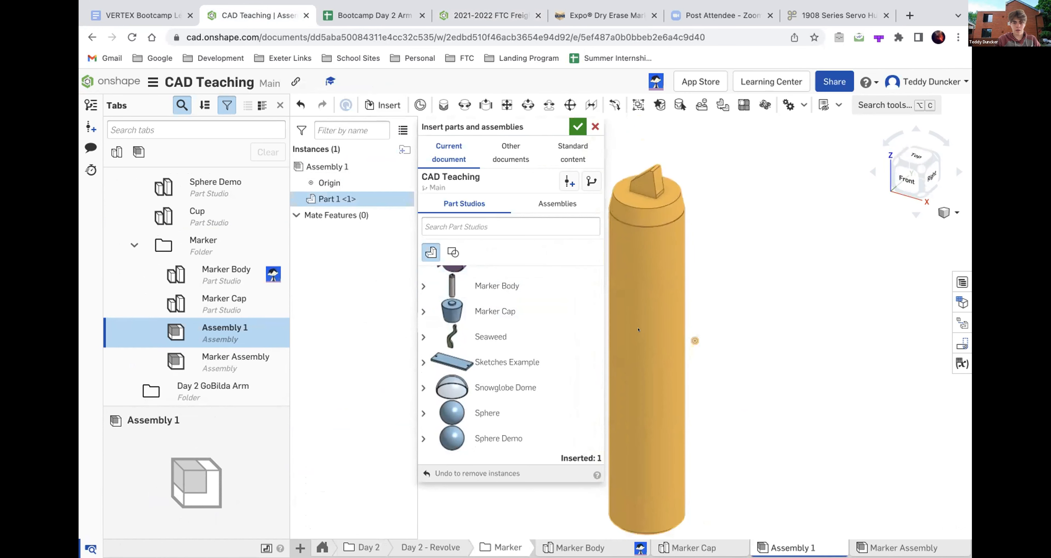
{"action": "left_click", "coordinate": [638, 324]}
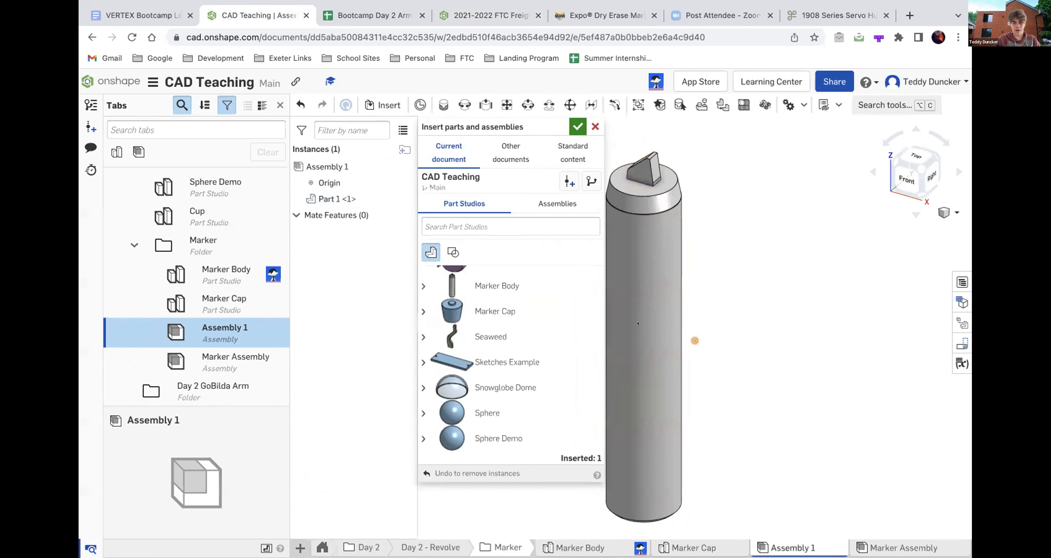
- Insert the Marker Cap next to the tip end of the marker body and finish inserting parts
{"action": "left_click", "coordinate": [481, 304]}
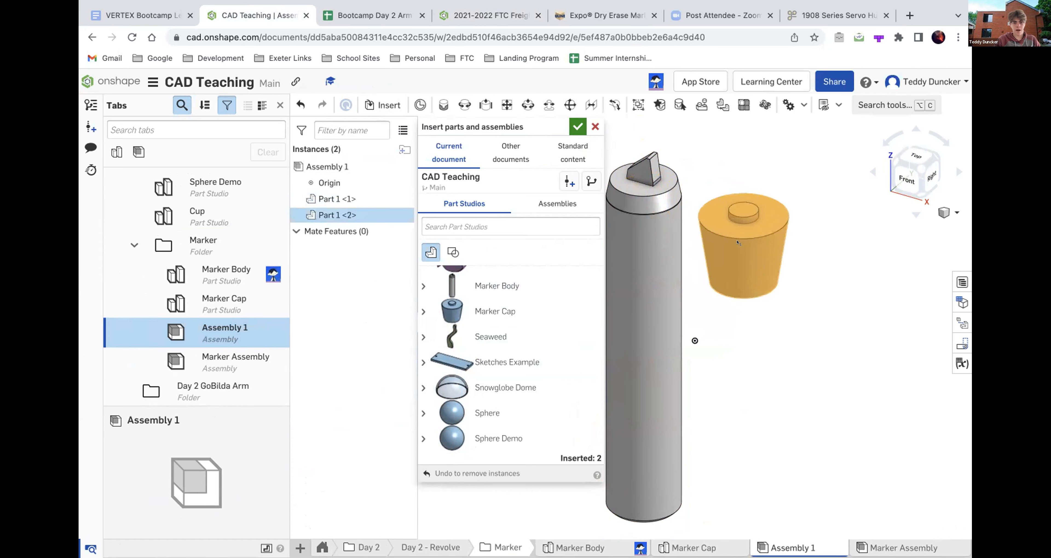
{"action": "left_click", "coordinate": [736, 241]}
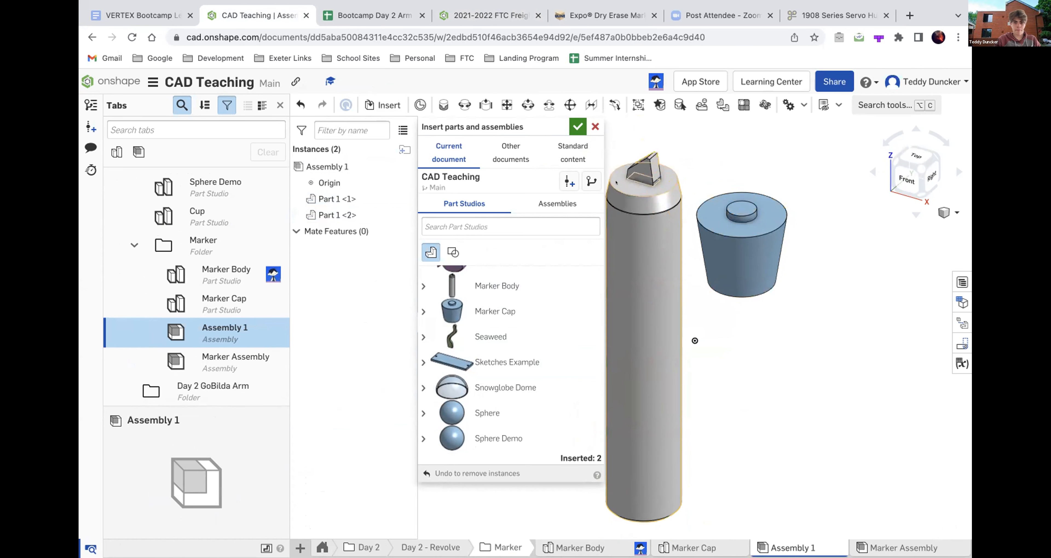
{"action": "left_click", "coordinate": [577, 125]}
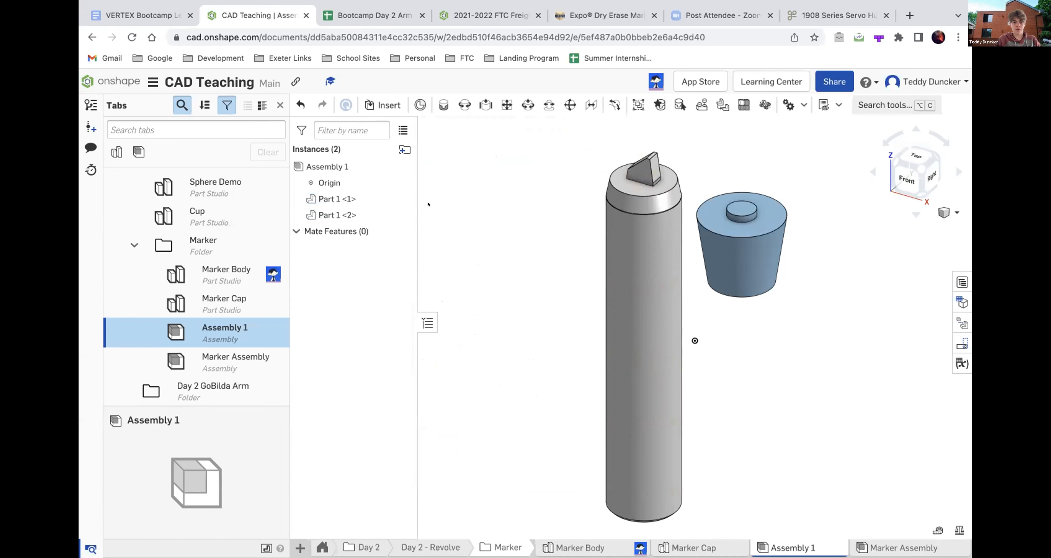
- Select both the marker body and the cap and join them in a Group
{"action": "scroll", "coordinate": [489, 240], "scroll_direction": "down", "scroll_amount": 5}
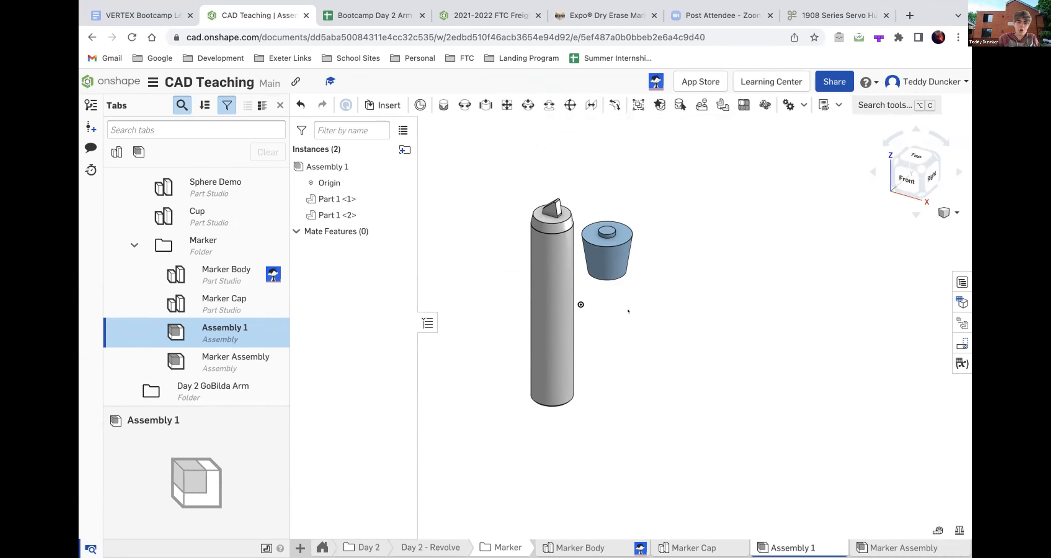
{"action": "left_click_drag", "start_coordinate": [659, 434], "coordinate": [489, 162]}
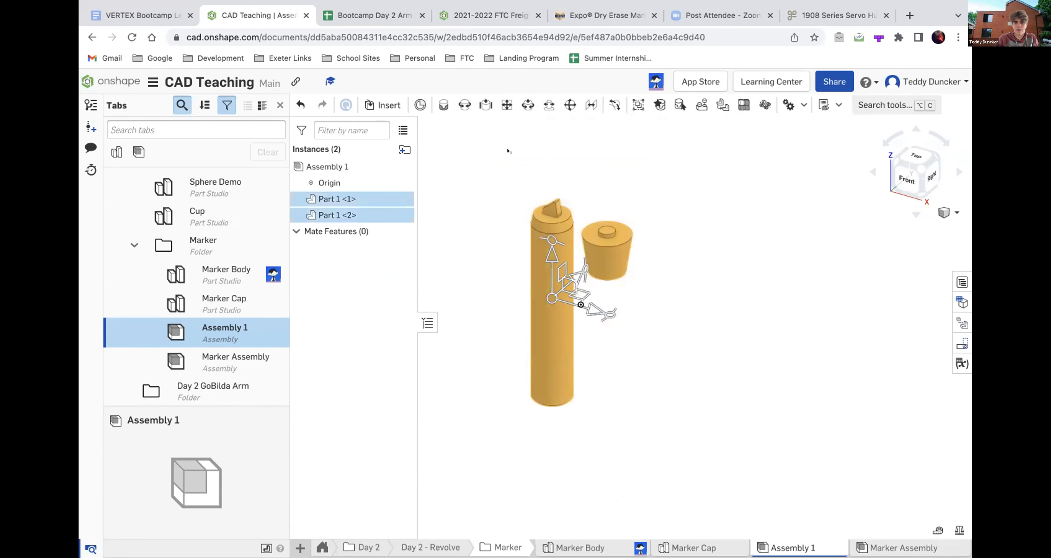
{"action": "left_click", "coordinate": [638, 106]}
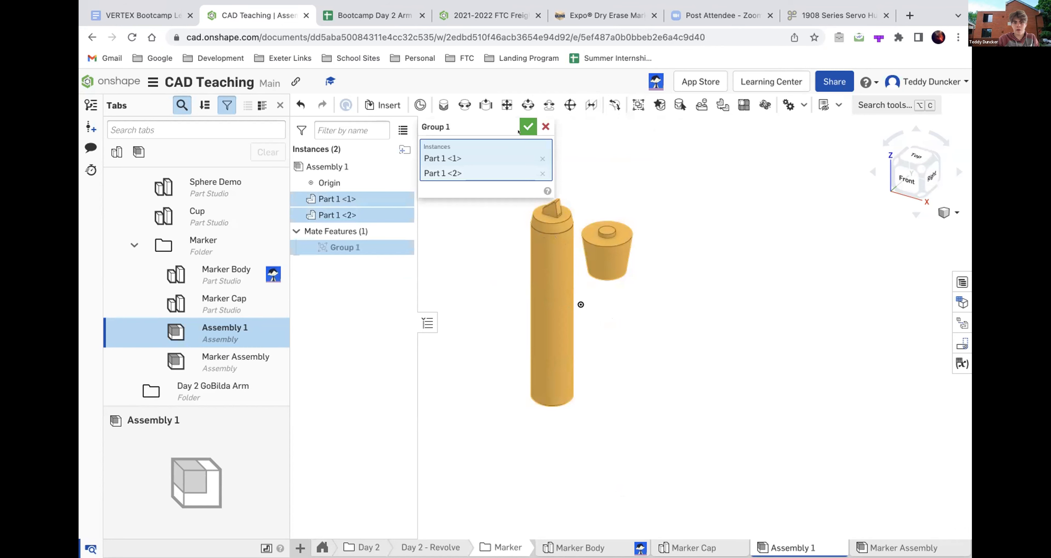
{"action": "left_click", "coordinate": [527, 127]}
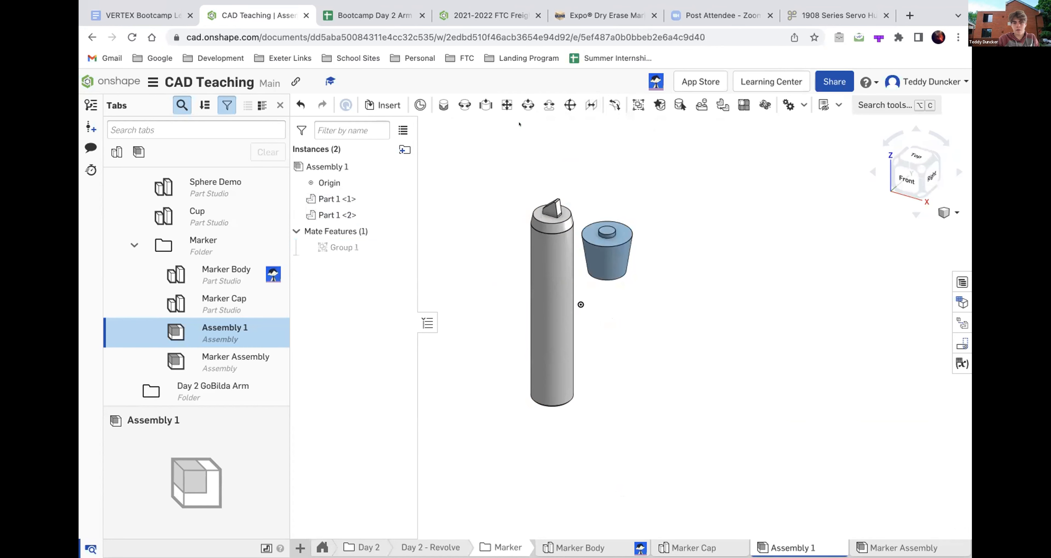
- Move the grouped marker body and cap together, and delete the group from the mate features
{"action": "scroll", "coordinate": [466, 215], "scroll_direction": "down", "scroll_amount": 2}
{"action": "mouse_move", "coordinate": [628, 172]}
{"action": "left_mouse_down"}
{"action": "mouse_move", "coordinate": [626, 291]}
{"action": "mouse_move", "coordinate": [636, 184]}
{"action": "mouse_move", "coordinate": [488, 222]}
{"action": "mouse_move", "coordinate": [627, 223]}
{"action": "mouse_move", "coordinate": [437, 252]}
{"action": "mouse_move", "coordinate": [489, 300]}
{"action": "mouse_move", "coordinate": [631, 244]}
{"action": "mouse_move", "coordinate": [587, 173]}
{"action": "mouse_move", "coordinate": [589, 294]}
{"action": "mouse_move", "coordinate": [575, 161]}
{"action": "mouse_move", "coordinate": [618, 181]}
{"action": "left_mouse_up"}
{"action": "left_click", "coordinate": [349, 242]}
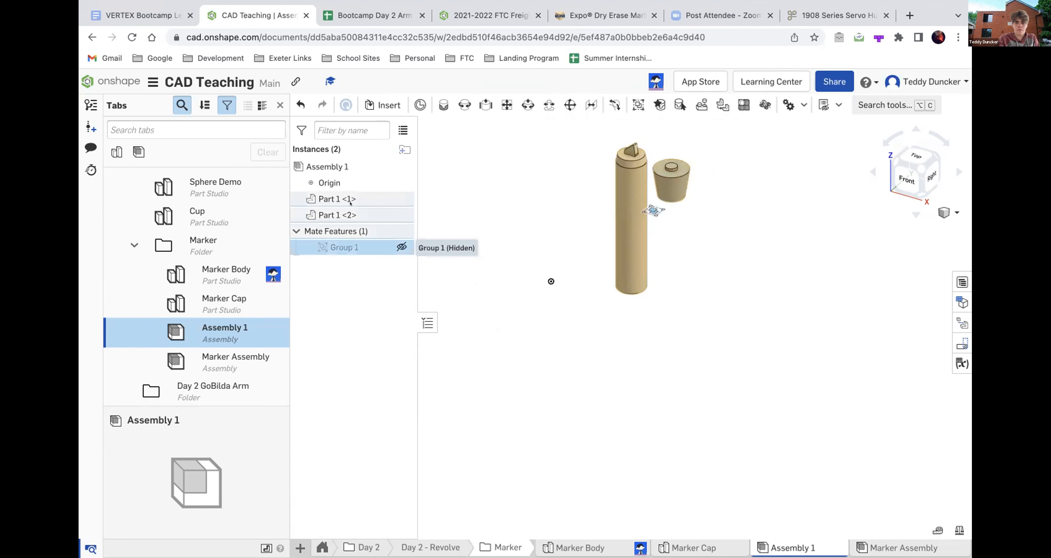
{"action": "key", "text": "Delete"}
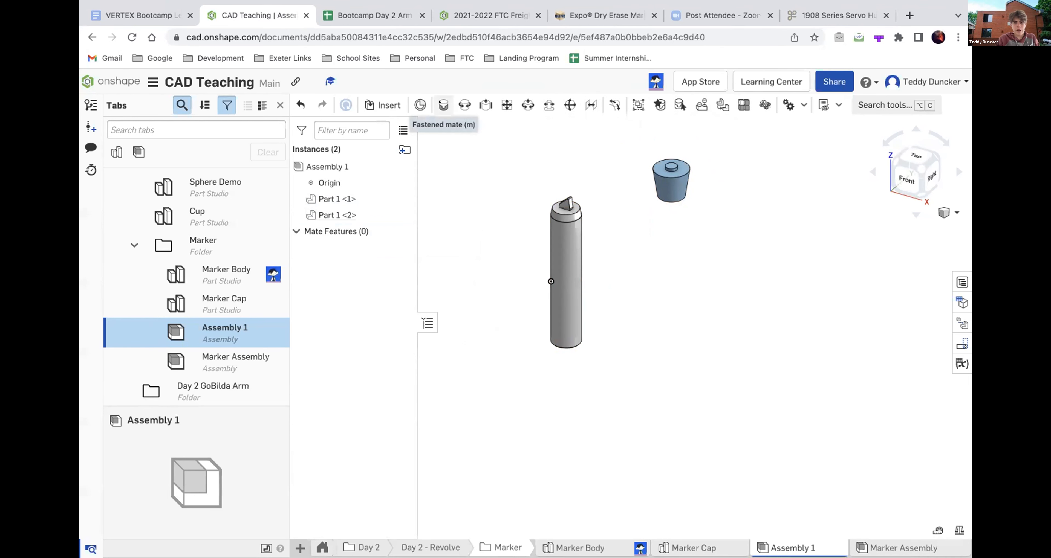
- Start a Fastened mate with the centre of the ring face at the cap's open end as the first mate connector
{"action": "left_click", "coordinate": [442, 104]}
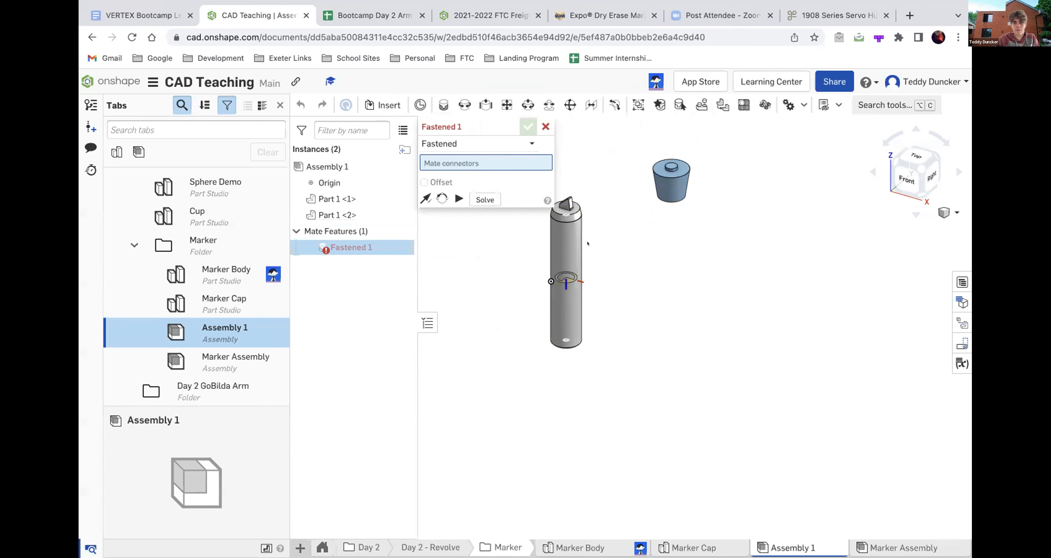
{"action": "right_click_drag", "start_coordinate": [647, 248], "coordinate": [707, 263]}
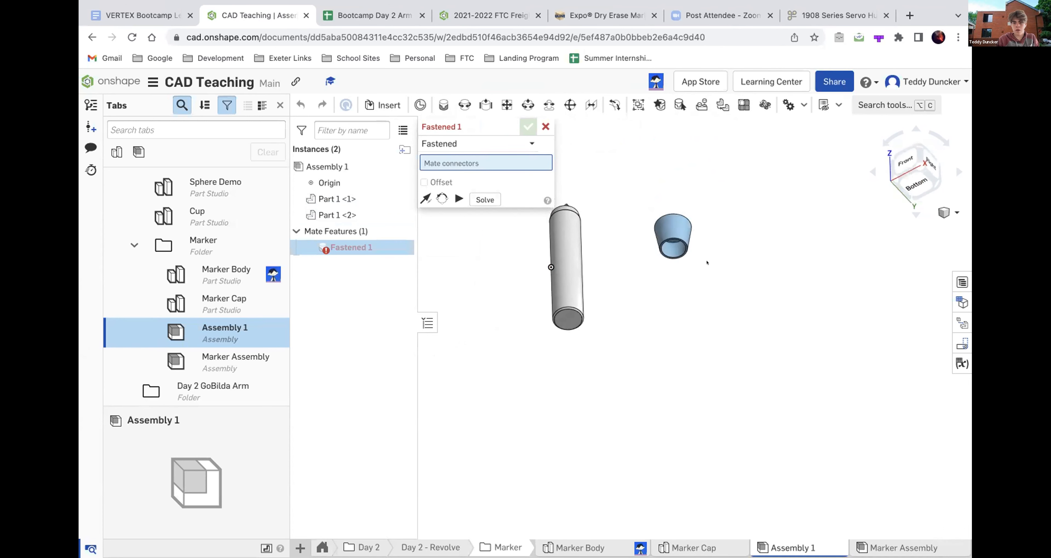
{"action": "scroll", "coordinate": [685, 253], "scroll_direction": "up", "scroll_amount": 5}
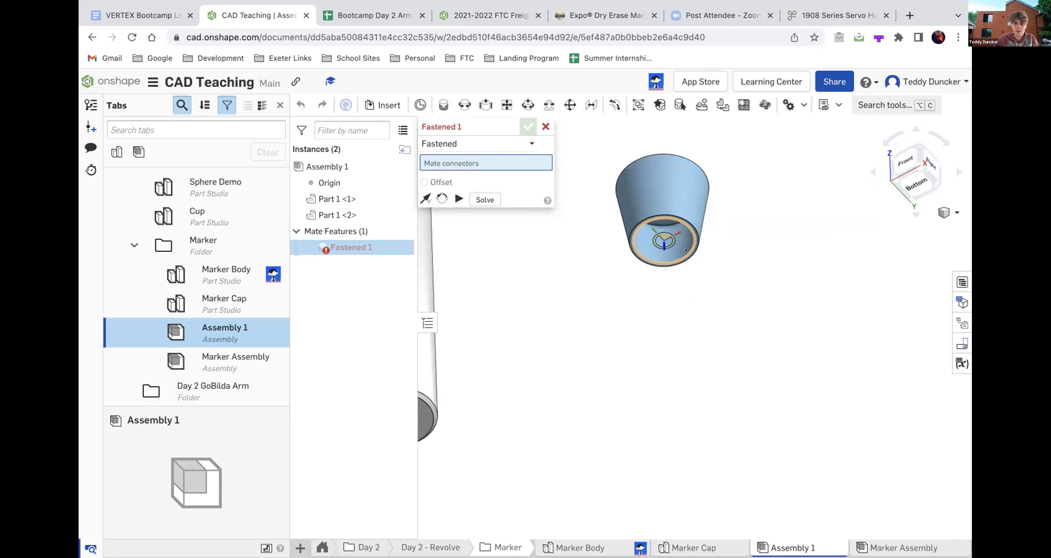
{"action": "scroll", "coordinate": [686, 250], "scroll_direction": "up", "scroll_amount": 3}
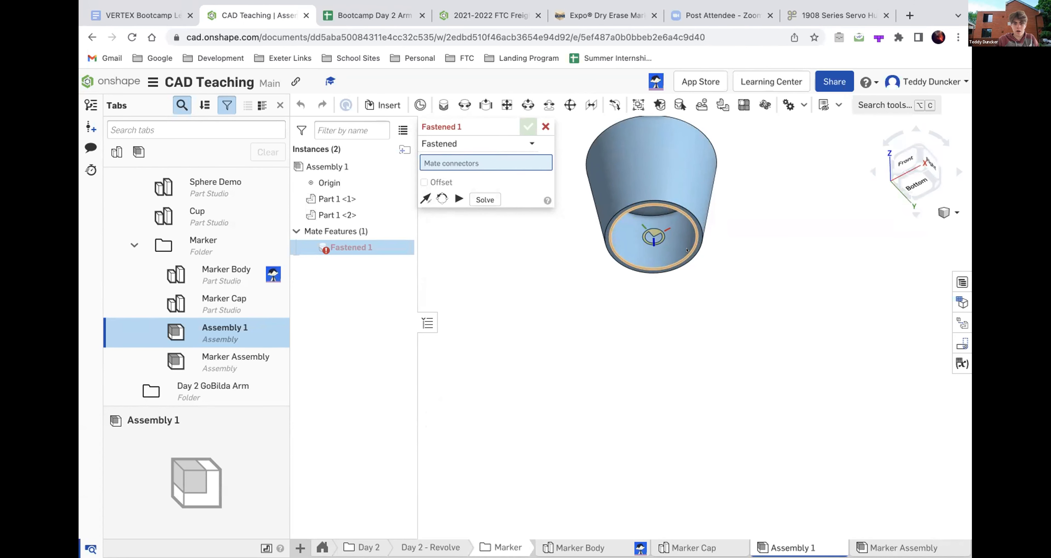
{"action": "left_click", "coordinate": [687, 250]}
- Complete the Fastened mate with the centre of the marker body's flat upper face, beneath the tip, as the second connector
{"action": "scroll", "coordinate": [708, 350], "scroll_direction": "down", "scroll_amount": 10}
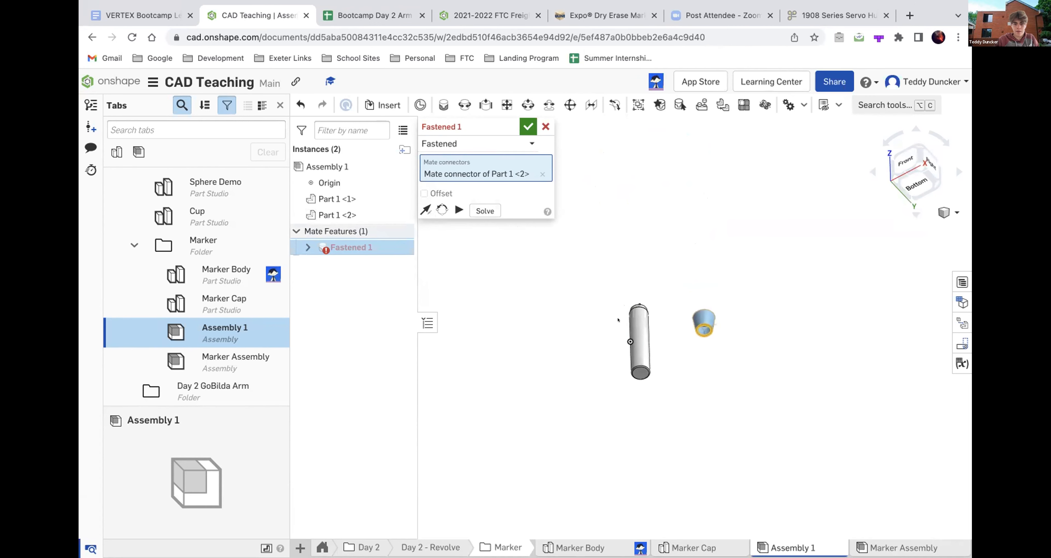
{"action": "right_click_drag", "start_coordinate": [601, 306], "coordinate": [601, 356]}
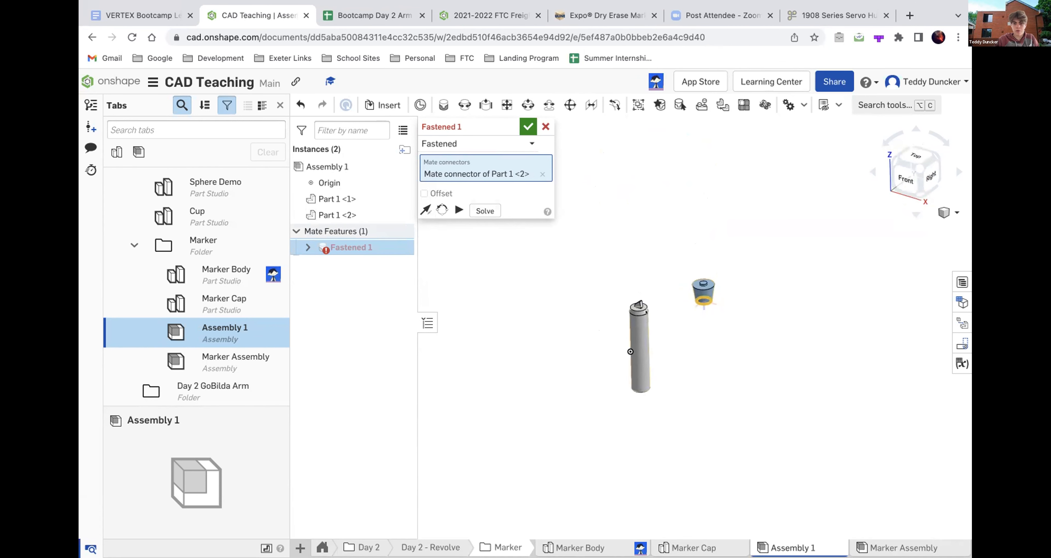
{"action": "scroll", "coordinate": [639, 310], "scroll_direction": "up", "scroll_amount": 5}
{"action": "scroll", "coordinate": [639, 311], "scroll_direction": "up", "scroll_amount": 3}
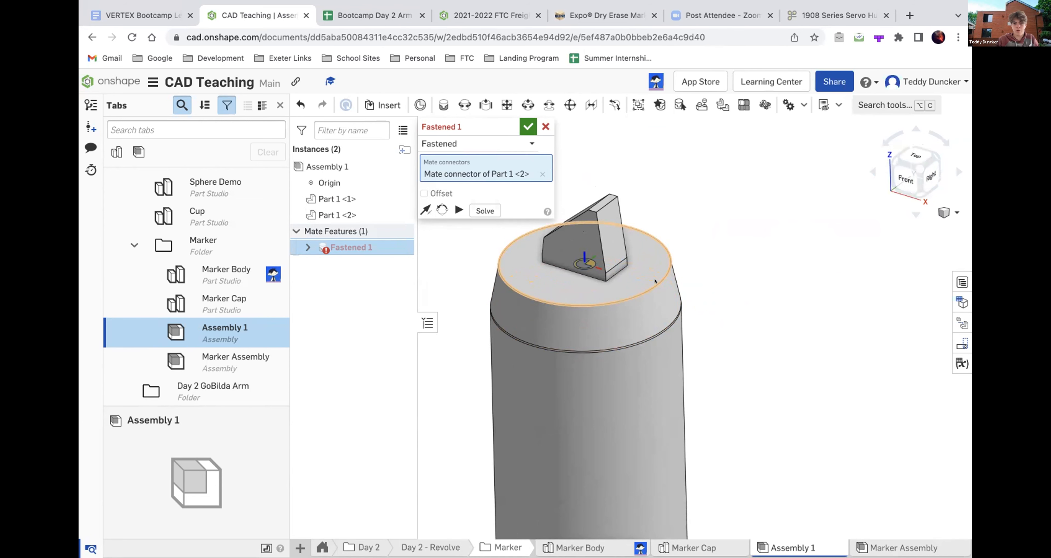
{"action": "left_click", "coordinate": [655, 281]}
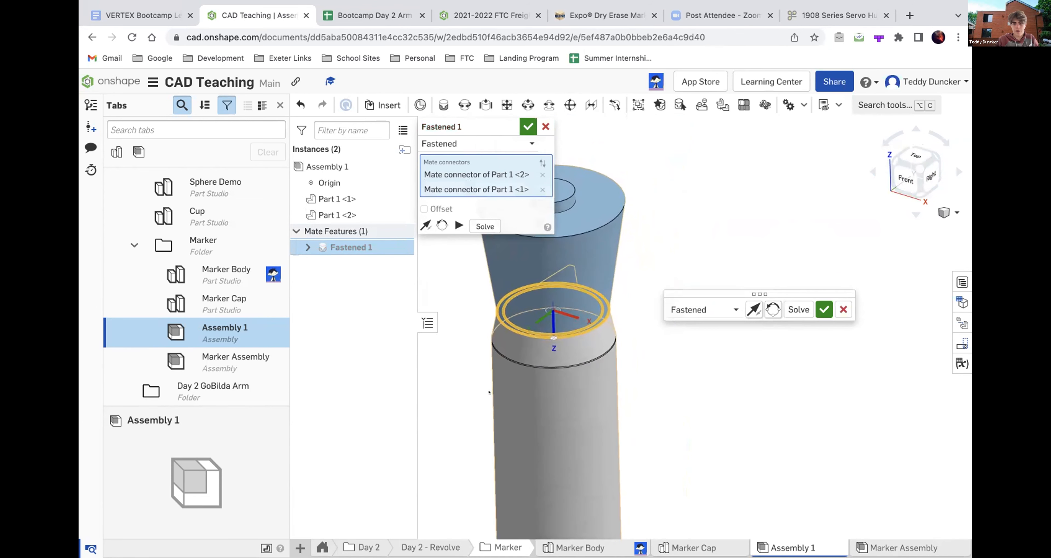
{"action": "scroll", "coordinate": [488, 393], "scroll_direction": "down", "scroll_amount": 4}
{"action": "right_click_drag", "start_coordinate": [452, 392], "coordinate": [457, 371]}
{"action": "scroll", "coordinate": [457, 371], "scroll_direction": "down", "scroll_amount": 4}
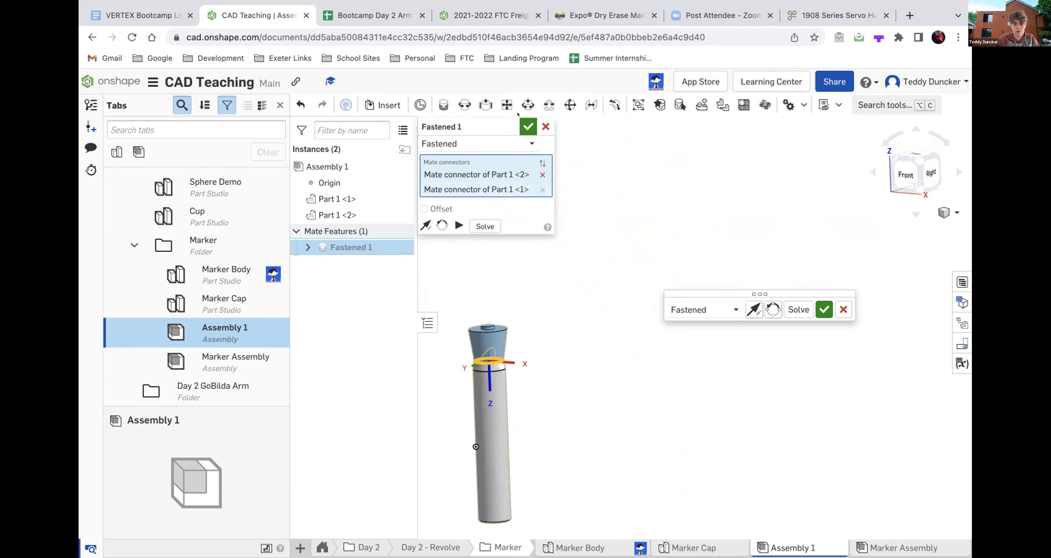
{"action": "left_click", "coordinate": [526, 126]}
- Move the capped marker away from the origin as one unit and examine the fastened parts from the front and back
{"action": "right_click_drag", "start_coordinate": [420, 344], "coordinate": [450, 340]}
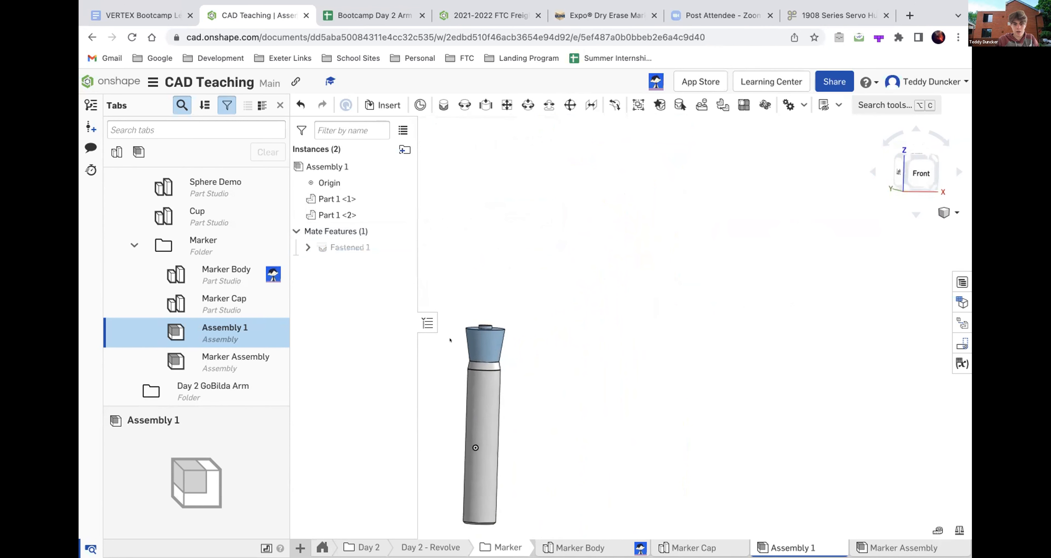
{"action": "mouse_move", "coordinate": [490, 344]}
{"action": "left_mouse_down"}
{"action": "mouse_move", "coordinate": [533, 280]}
{"action": "mouse_move", "coordinate": [527, 287]}
{"action": "left_mouse_up"}
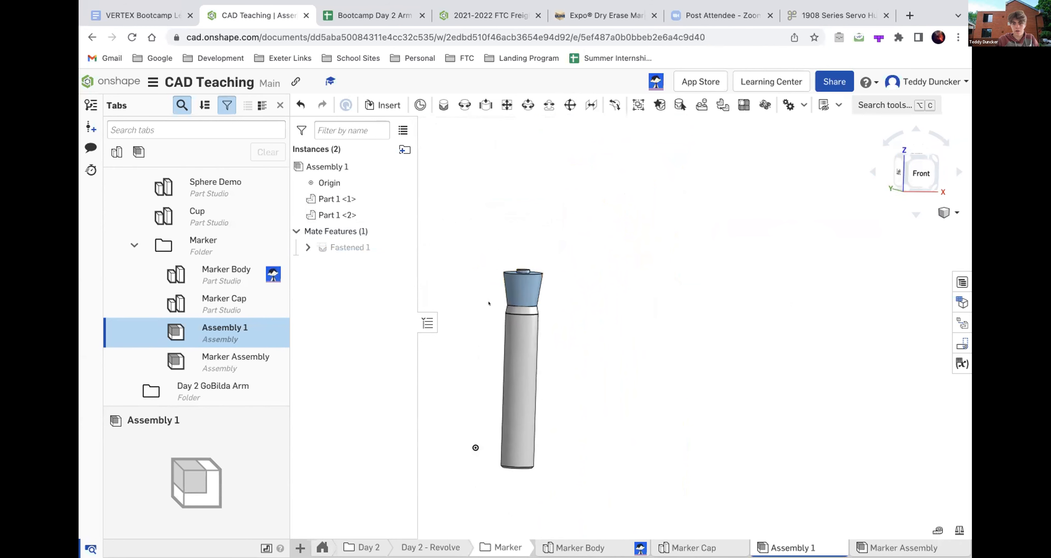
{"action": "scroll", "coordinate": [479, 359], "scroll_direction": "up", "scroll_amount": 3}
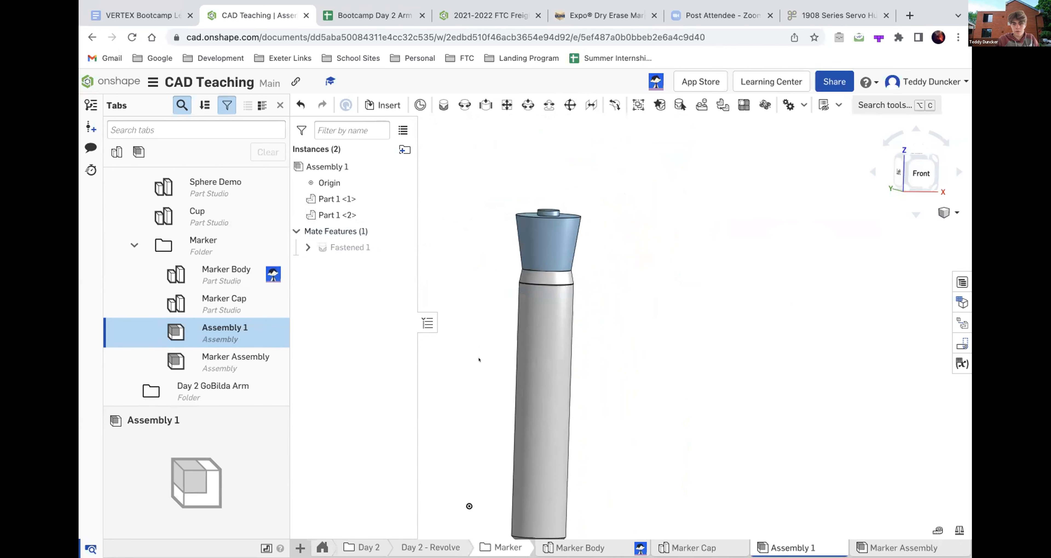
{"action": "right_click_drag", "start_coordinate": [478, 359], "coordinate": [658, 2]}
{"action": "mouse_move", "coordinate": [618, 86]}
{"action": "right_mouse_down"}
{"action": "mouse_move", "coordinate": [526, 318]}
{"action": "mouse_move", "coordinate": [507, 261]}
{"action": "mouse_move", "coordinate": [585, 282]}
{"action": "right_mouse_up"}
{"action": "scroll", "coordinate": [507, 260], "scroll_direction": "down", "scroll_amount": 5}
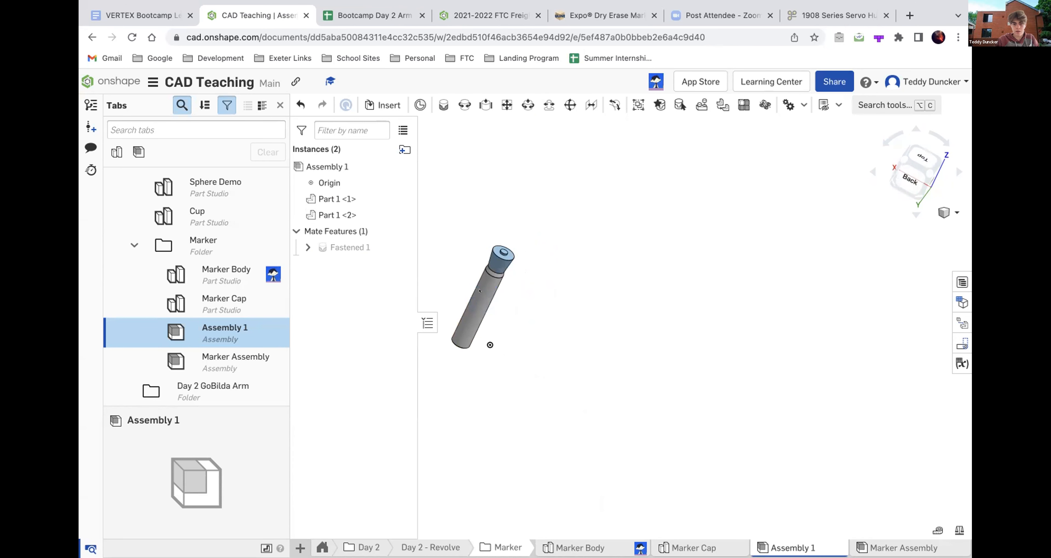
{"action": "left_click", "coordinate": [479, 290]}
{"action": "left_click", "coordinate": [556, 284]}
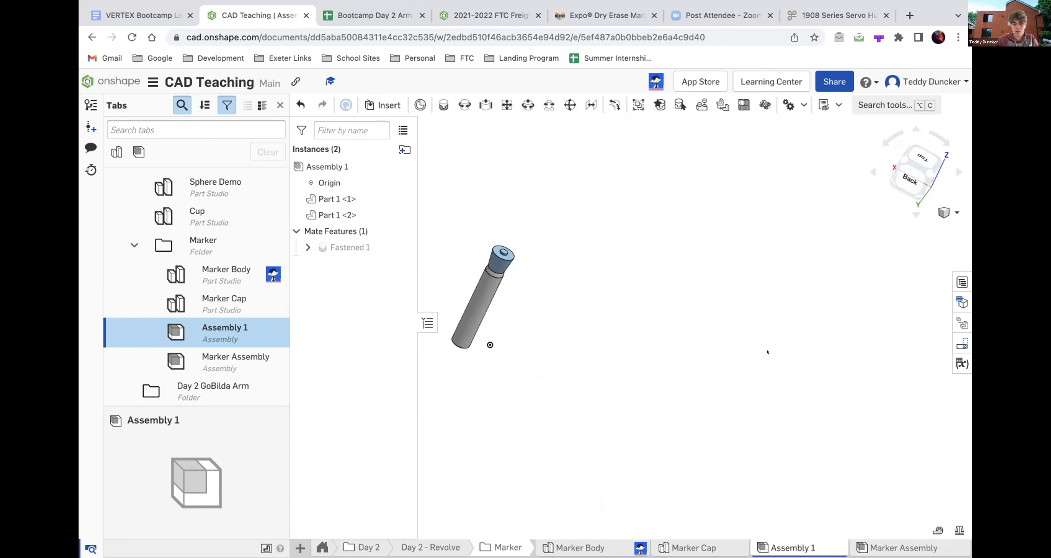
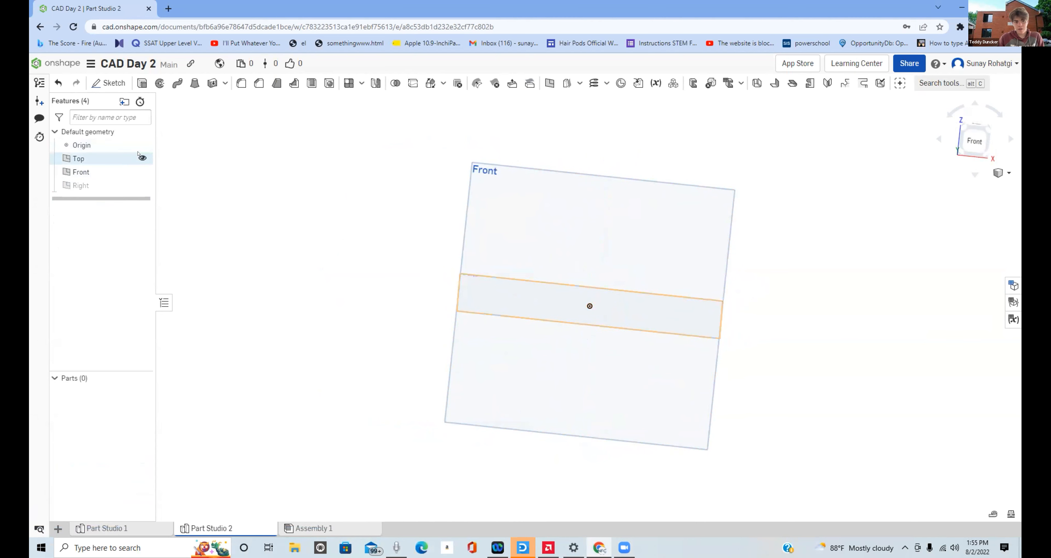
- Hide the Top plane and start a sketch on the Front plane
{"action": "left_click", "coordinate": [142, 158]}
{"action": "mouse_move", "coordinate": [550, 238]}
{"action": "right_mouse_down"}
{"action": "mouse_move", "coordinate": [560, 227]}
{"action": "mouse_move", "coordinate": [571, 236]}
{"action": "right_mouse_up"}
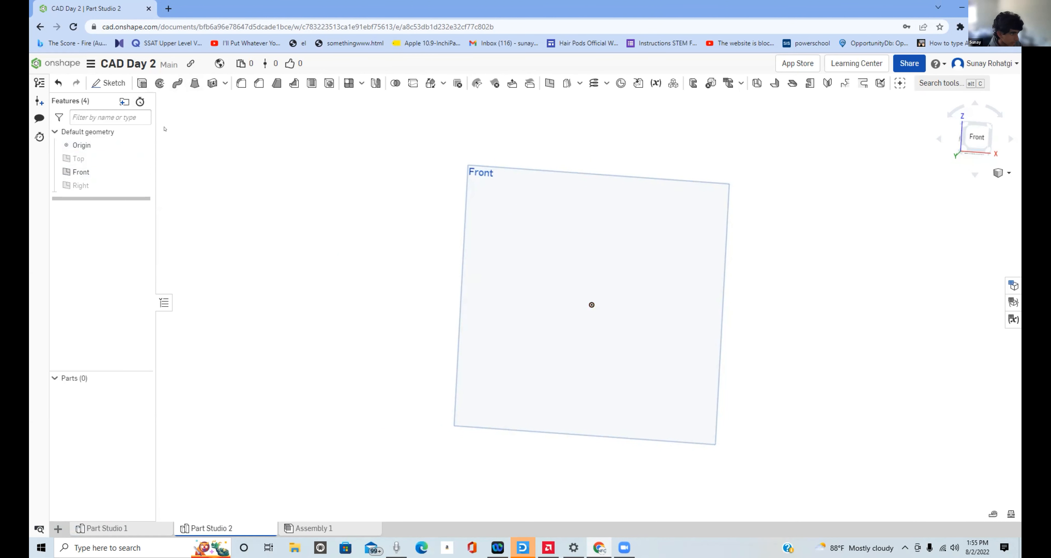
{"action": "left_click", "coordinate": [92, 81]}
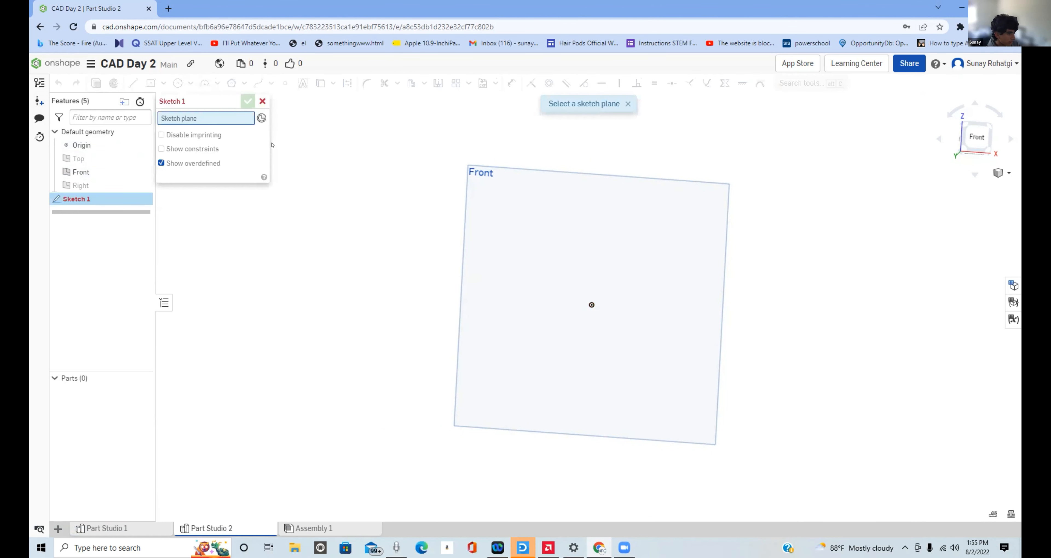
{"action": "left_click", "coordinate": [659, 270]}
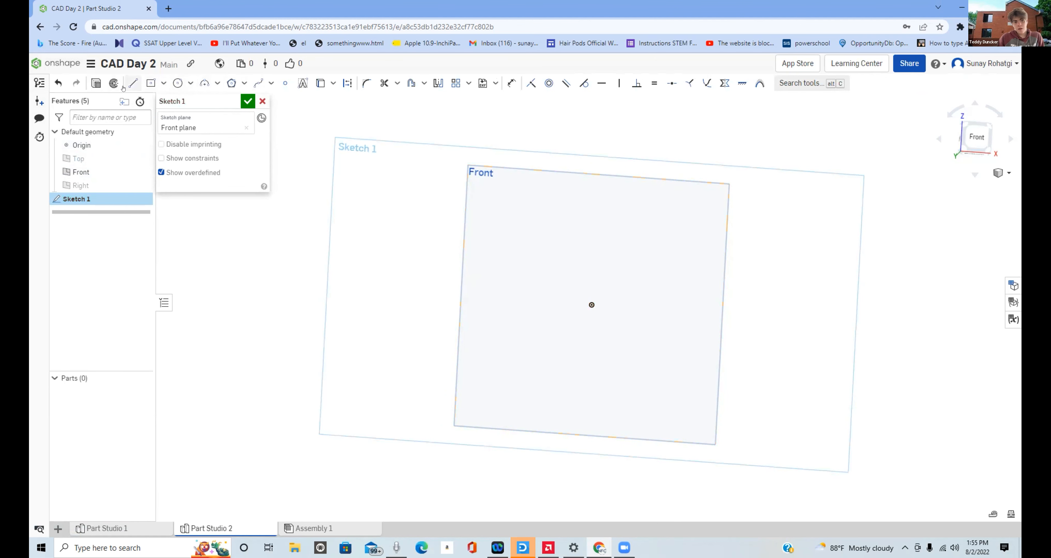
- Draw connected lines starting level with the origin: a slant up and outward, a horizontal about 26 mm inward, and a vertical about 8 mm up
{"action": "left_click", "coordinate": [133, 83]}
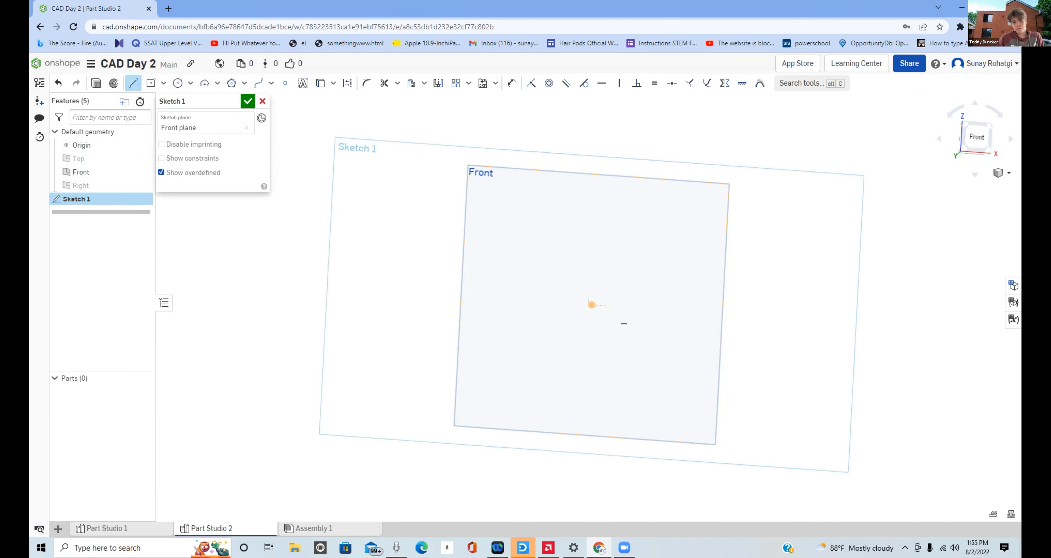
{"action": "left_click", "coordinate": [633, 307]}
{"action": "left_click", "coordinate": [653, 270]}
{"action": "left_click", "coordinate": [604, 268]}
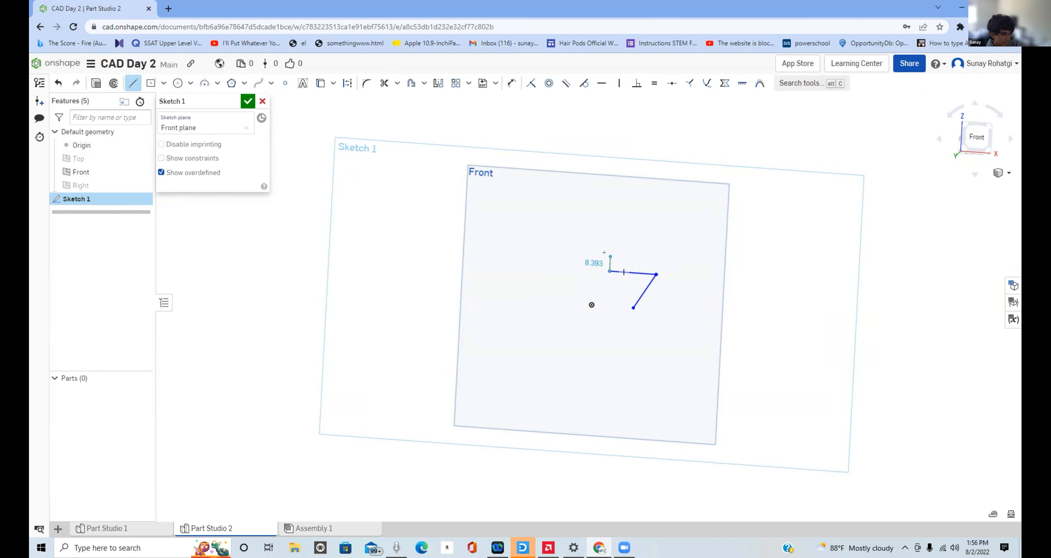
{"action": "double_click", "coordinate": [605, 253]}
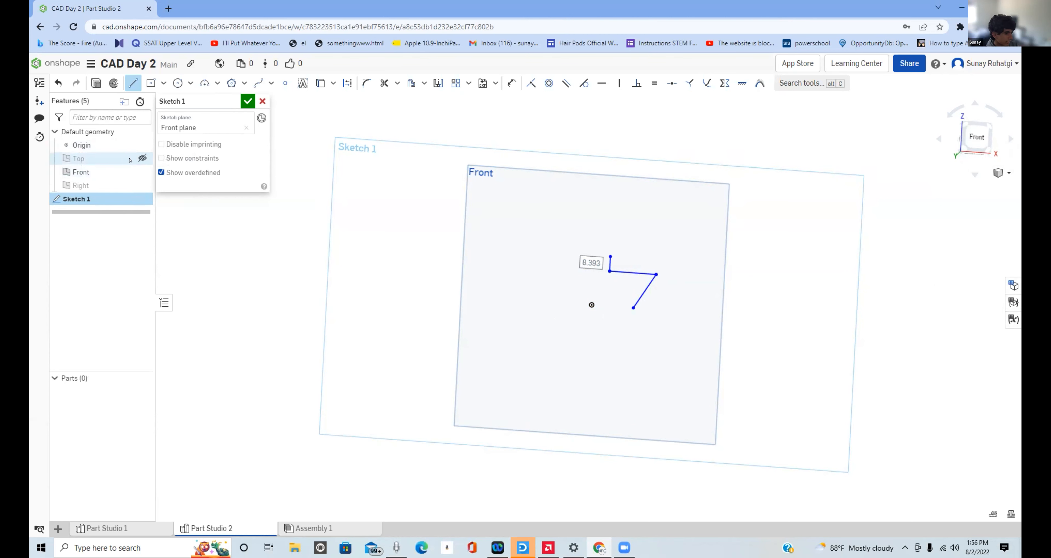
- Show the Top and Right planes and face the sketch squarely from the front
{"action": "left_click", "coordinate": [142, 159]}
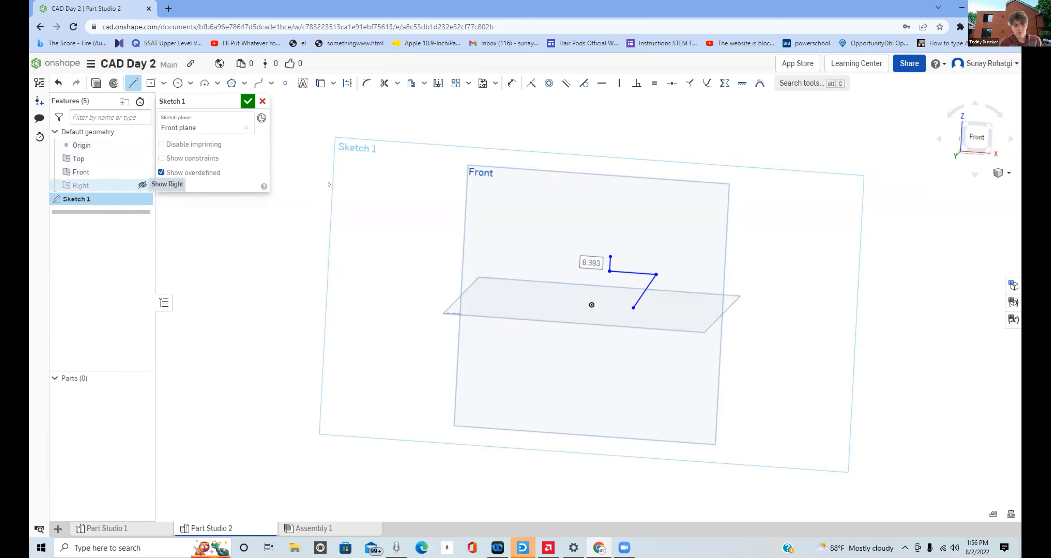
{"action": "left_click", "coordinate": [142, 185]}
{"action": "left_click", "coordinate": [609, 257]}
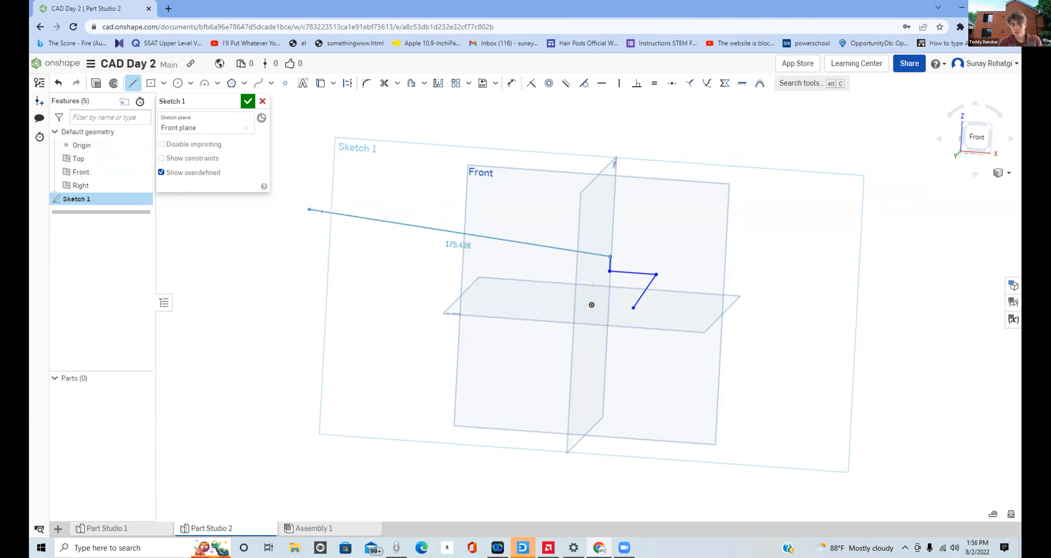
{"action": "key", "text": "Escape"}
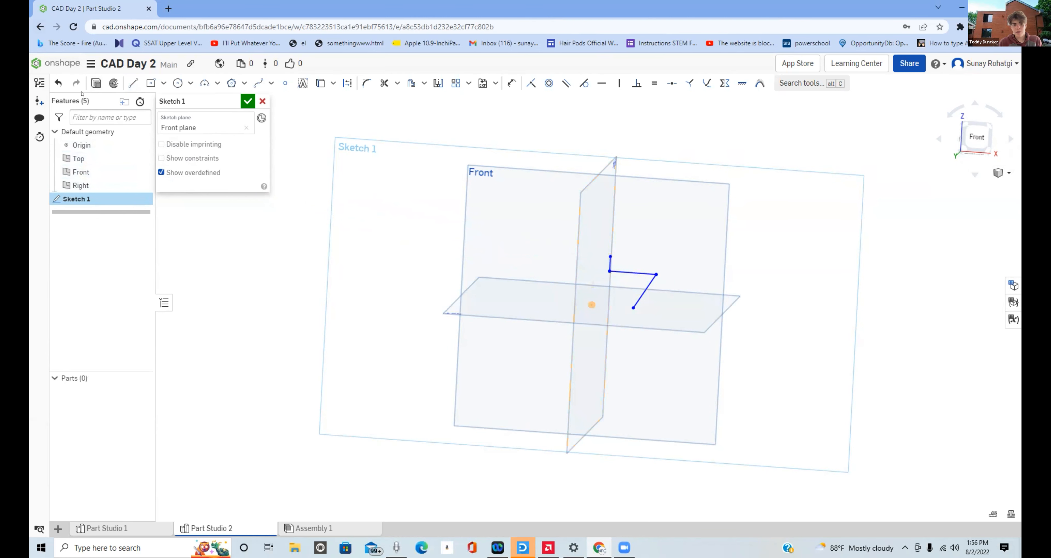
{"action": "left_click", "coordinate": [1000, 172]}
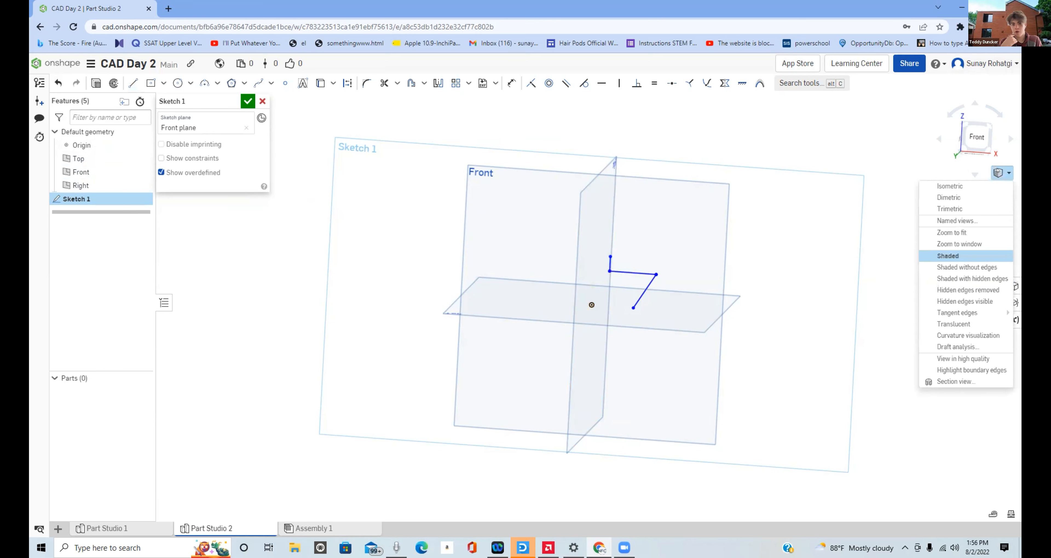
{"action": "left_click", "coordinate": [999, 172]}
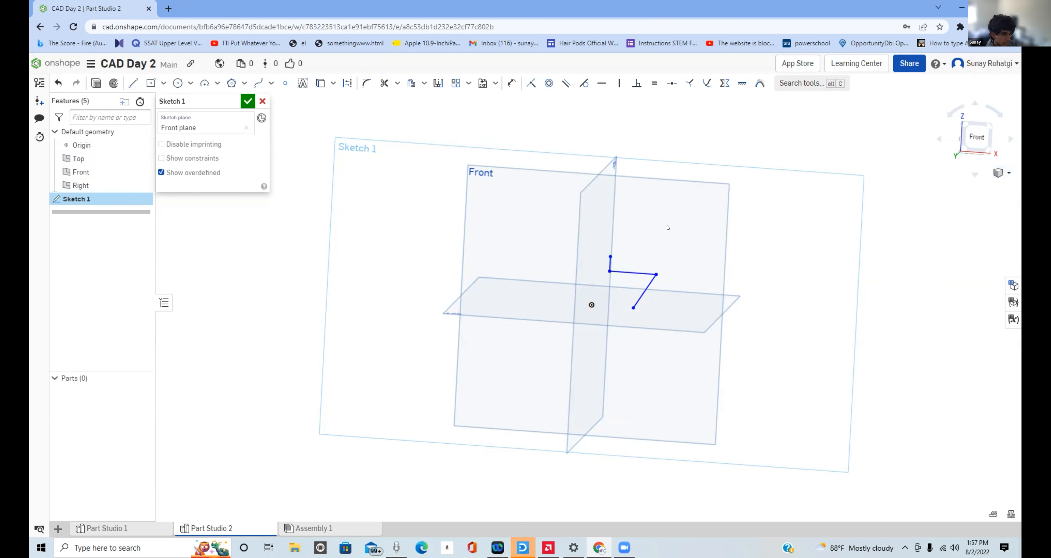
{"action": "right_click_drag", "start_coordinate": [667, 227], "coordinate": [669, 237]}
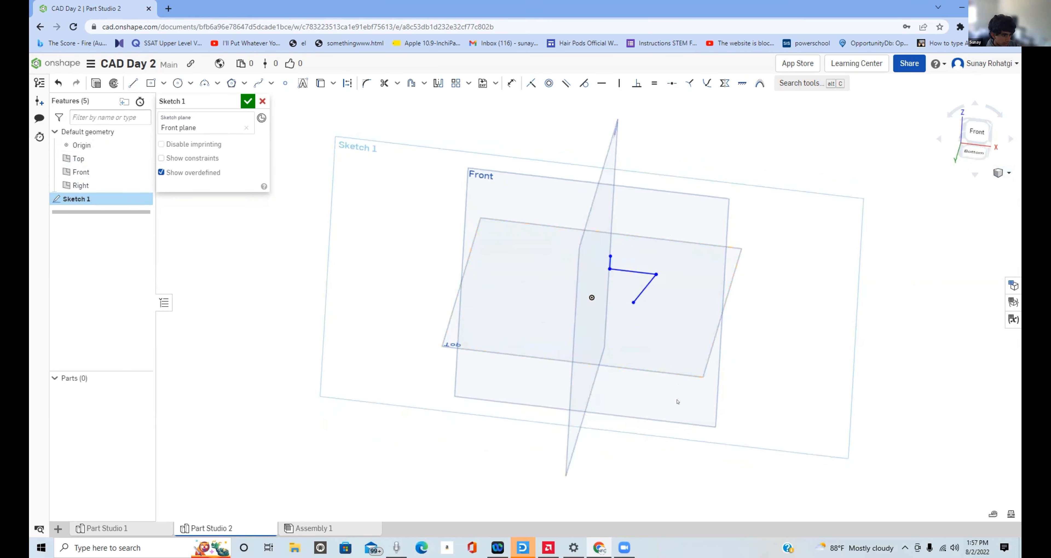
{"action": "right_click_drag", "start_coordinate": [677, 402], "coordinate": [660, 440]}
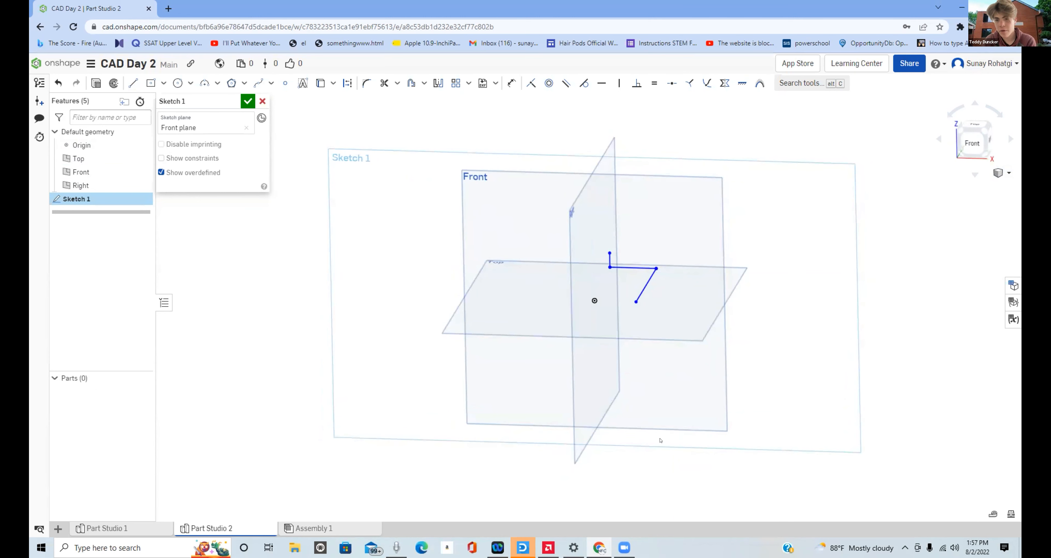
{"action": "left_click", "coordinate": [1002, 69]}
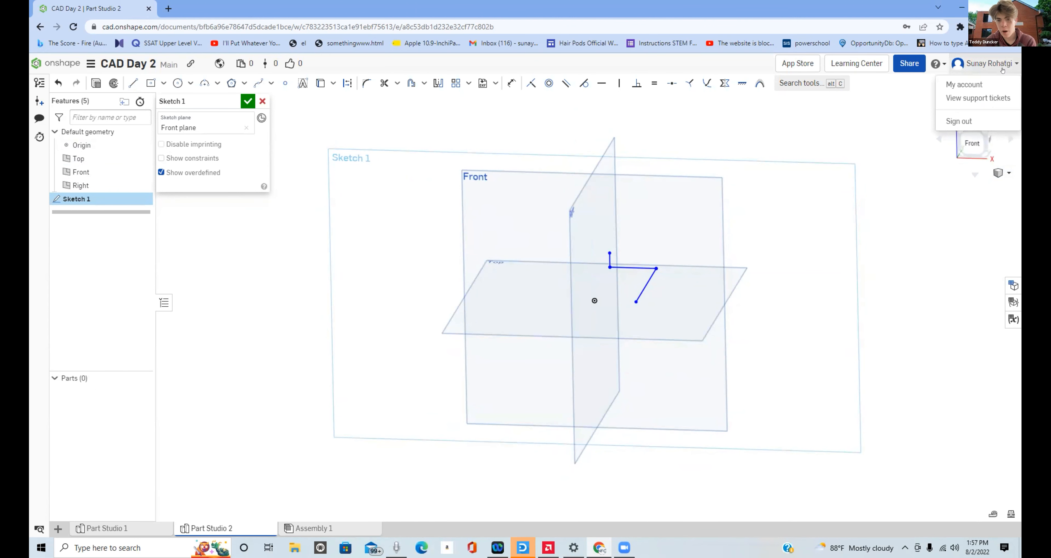
{"action": "left_click", "coordinate": [978, 139]}
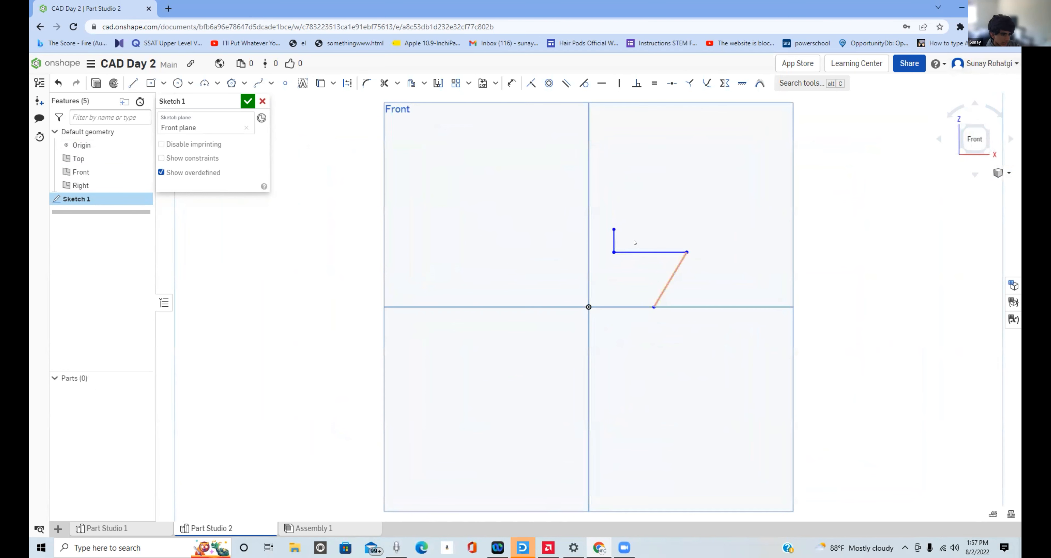
- Move the short vertical line outward, and extend the profile about 12 mm horizontally to the Right plane and about 15 mm down from the slanted line
{"action": "left_click_drag", "start_coordinate": [600, 227], "coordinate": [619, 226]}
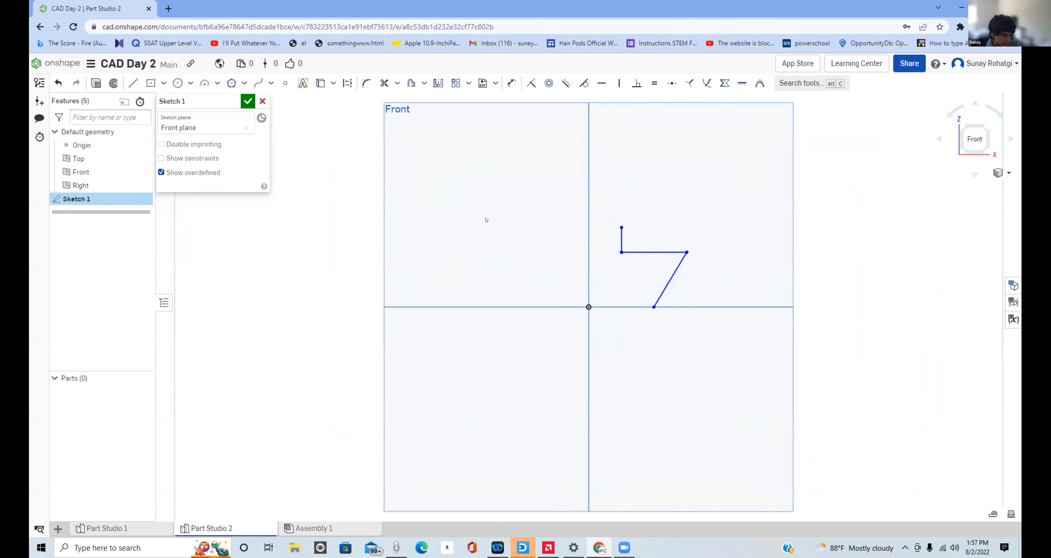
{"action": "left_click", "coordinate": [133, 83]}
{"action": "left_click", "coordinate": [621, 227]}
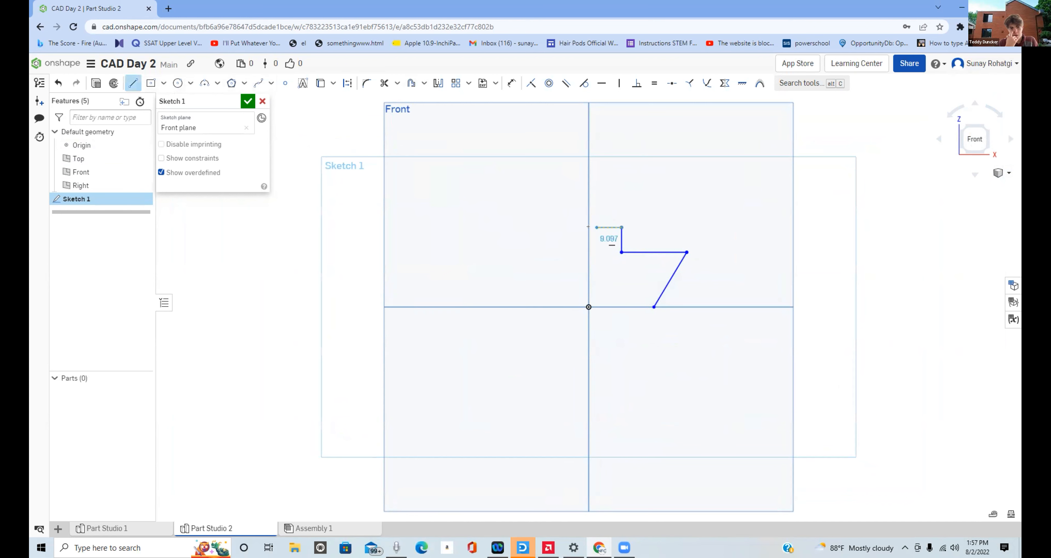
{"action": "left_click", "coordinate": [587, 228]}
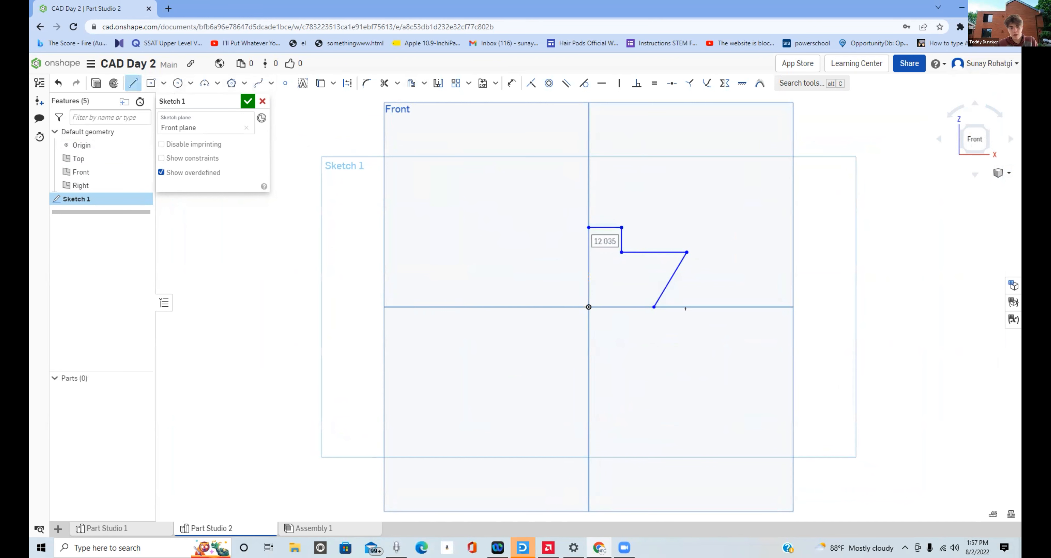
{"action": "left_click", "coordinate": [654, 308]}
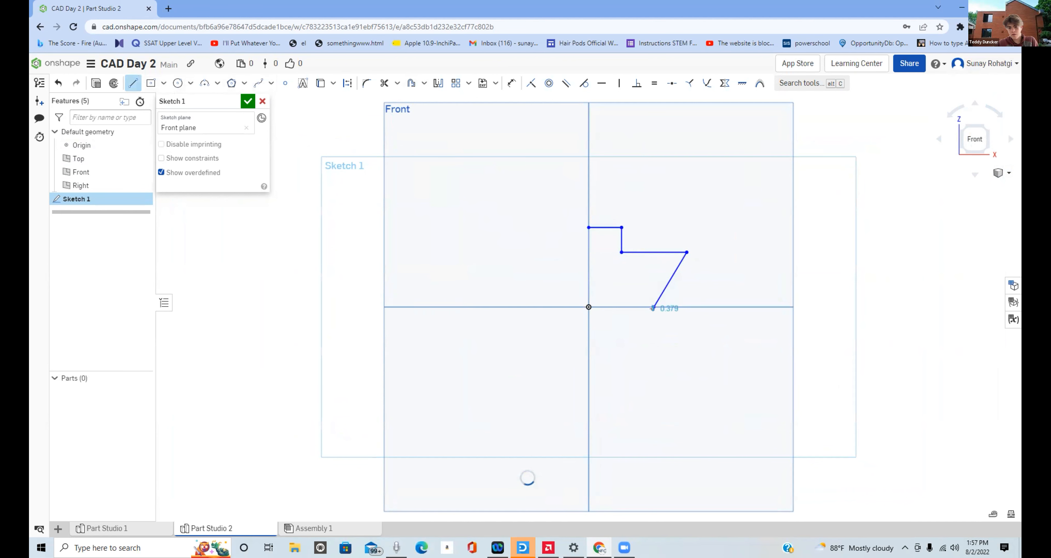
{"action": "left_click", "coordinate": [646, 343]}
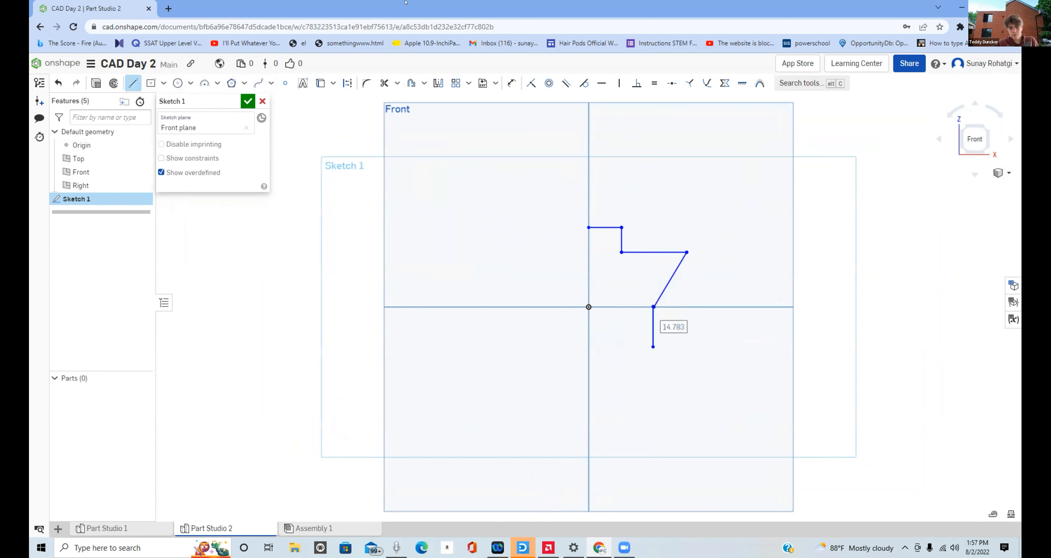
{"action": "left_click", "coordinate": [113, 83]}
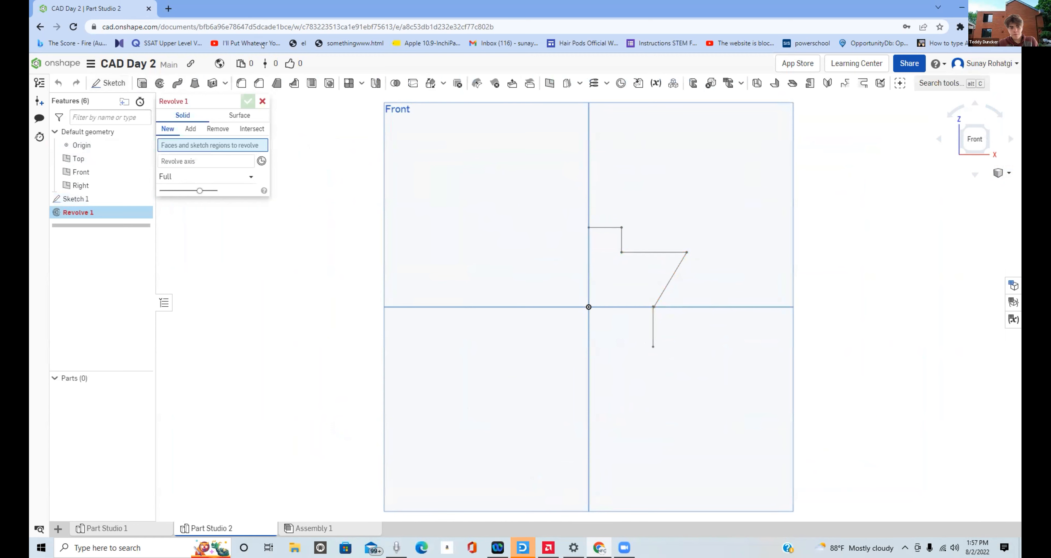
{"action": "double_click", "coordinate": [87, 201]}
{"action": "left_click", "coordinate": [87, 200]}
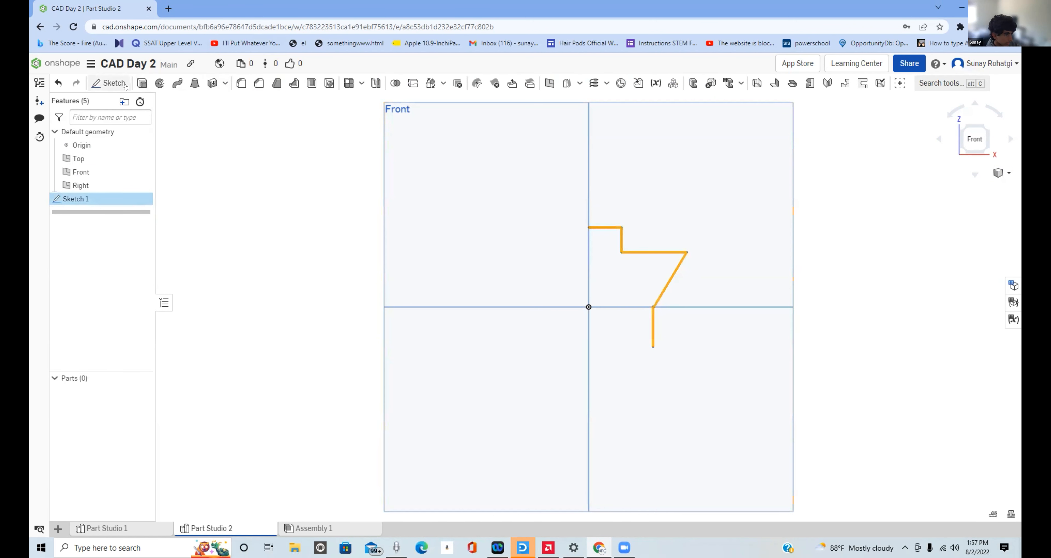
{"action": "left_click", "coordinate": [107, 83]}
{"action": "left_click", "coordinate": [262, 101]}
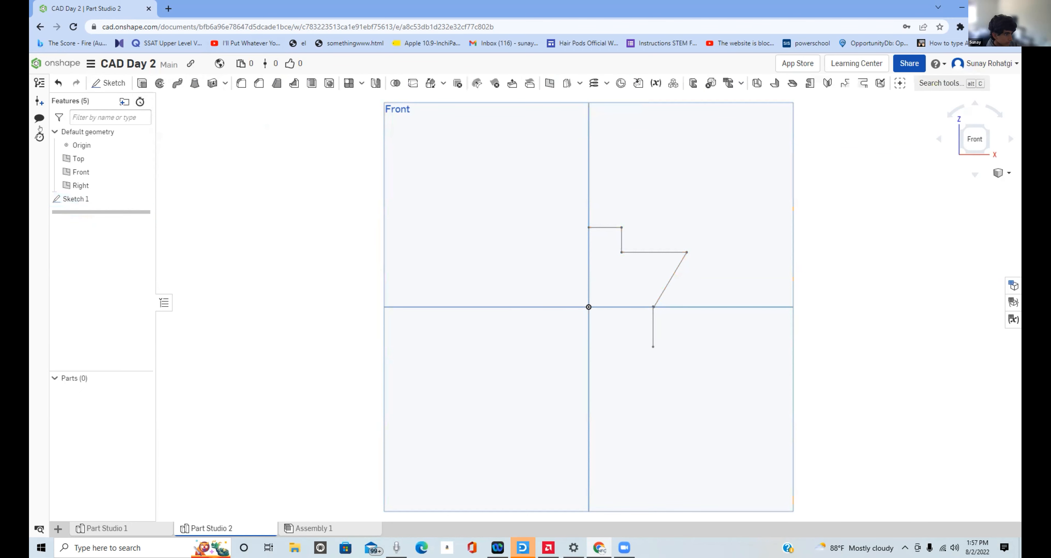
{"action": "double_click", "coordinate": [88, 200]}
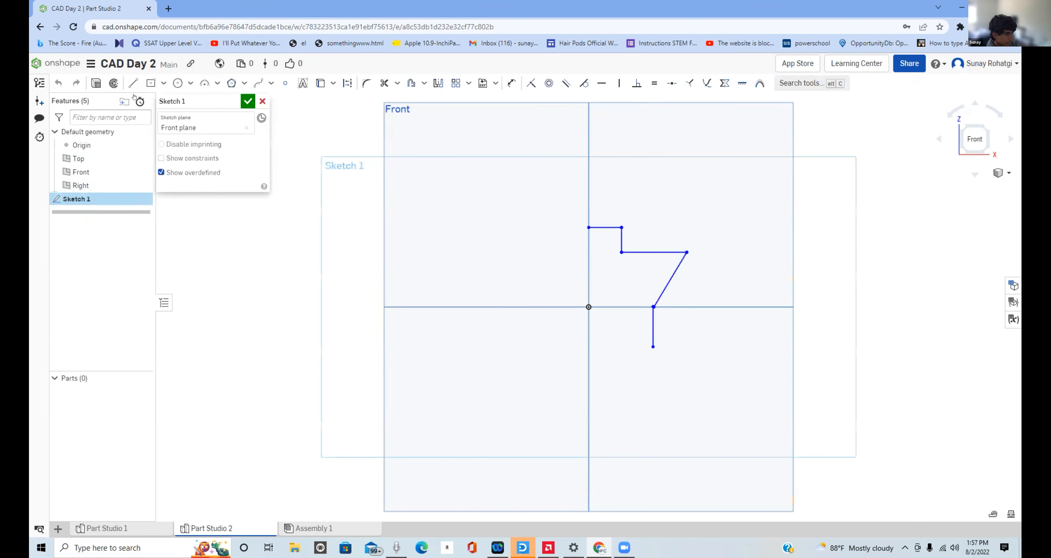
- Draw an inner slanted line alongside the outer one, continued by a horizontal line about 27 mm long to the Right plane
{"action": "key", "text": "l"}
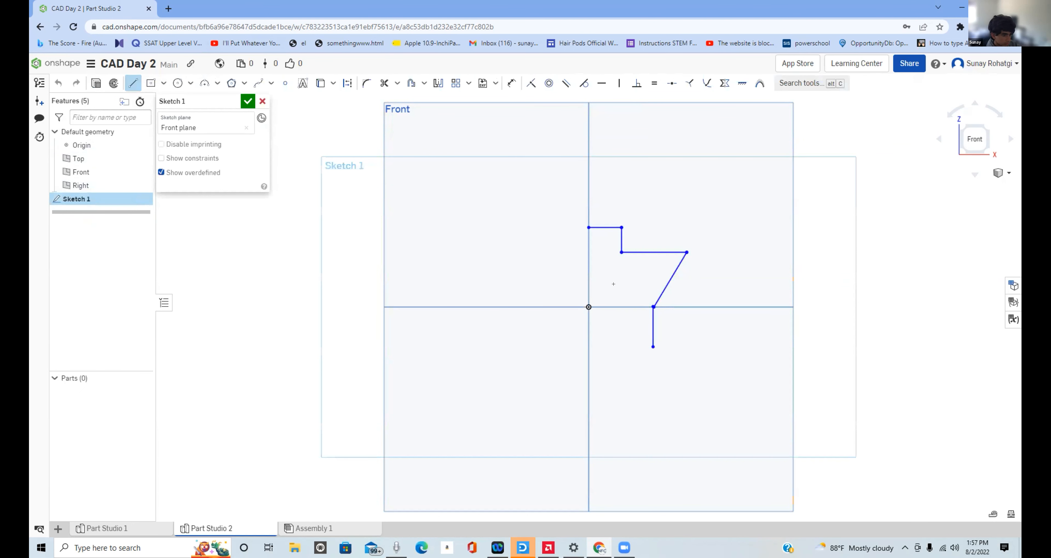
{"action": "left_click", "coordinate": [639, 307]}
{"action": "left_click", "coordinate": [661, 264]}
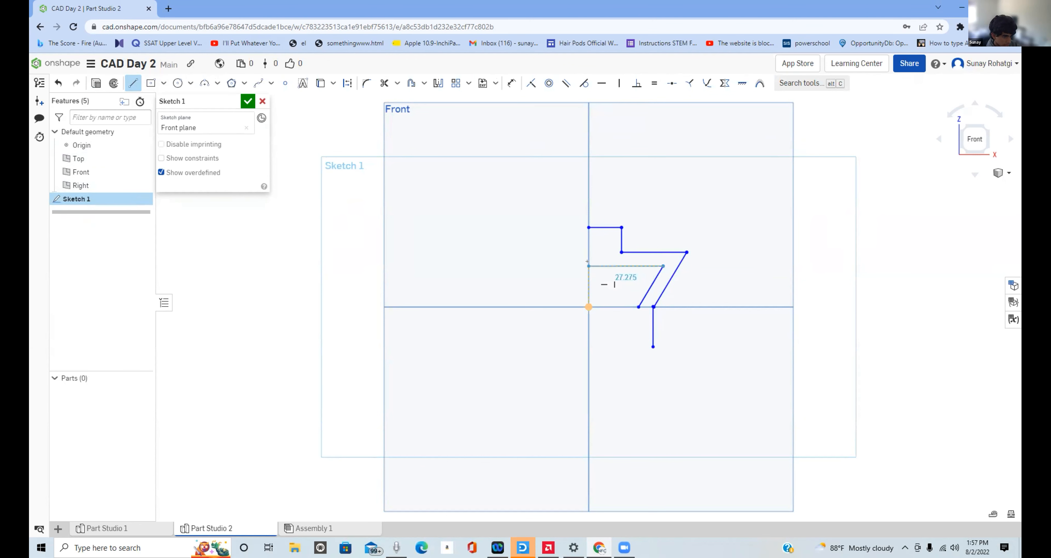
{"action": "left_click", "coordinate": [587, 262]}
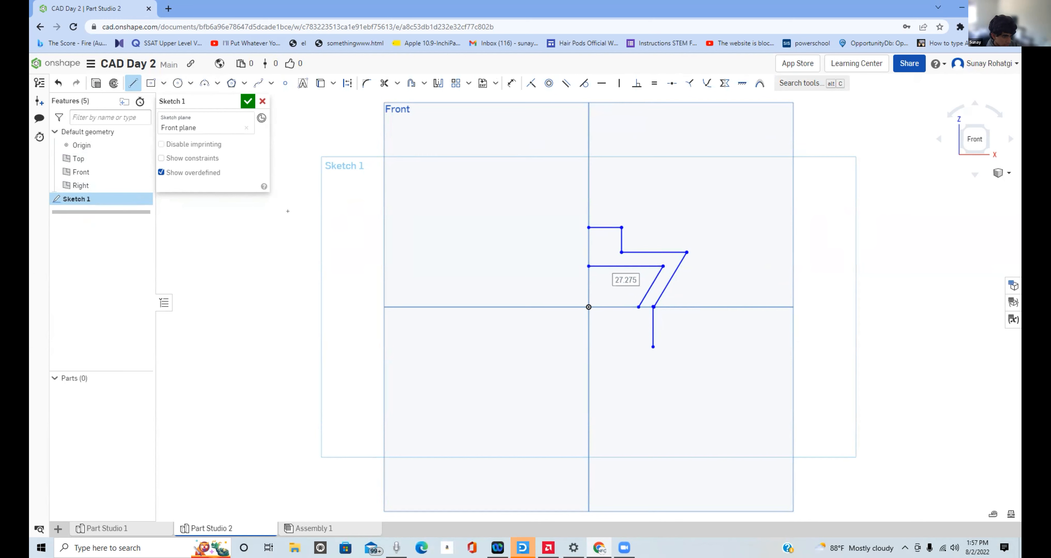
{"action": "left_click", "coordinate": [114, 84]}
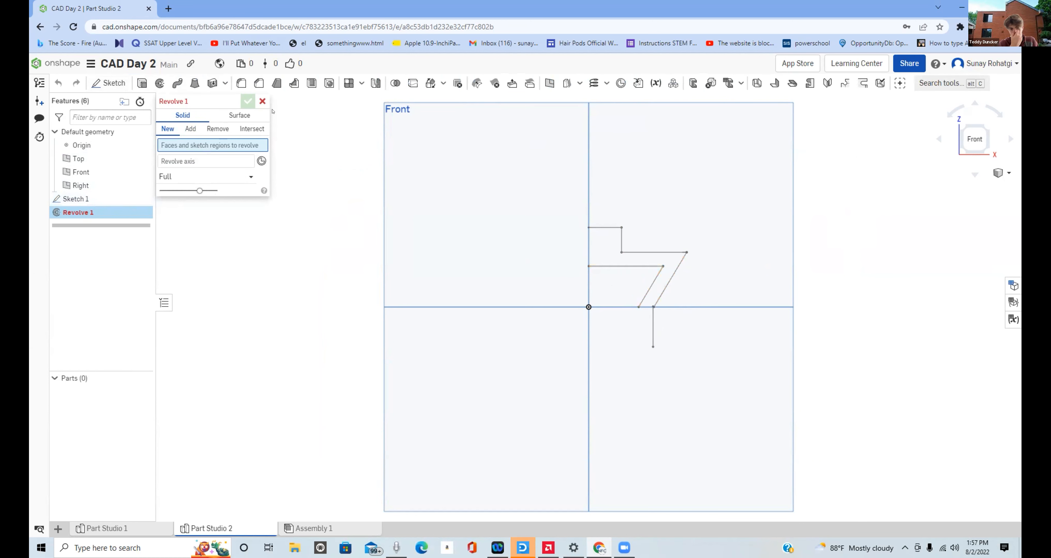
{"action": "left_click", "coordinate": [263, 101]}
{"action": "left_click", "coordinate": [76, 198]}
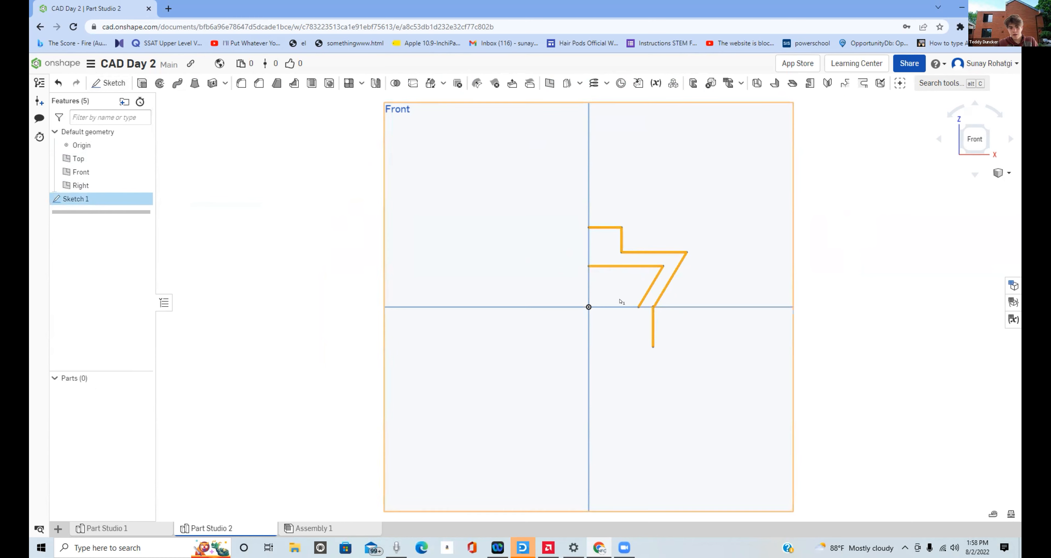
{"action": "left_click", "coordinate": [113, 84]}
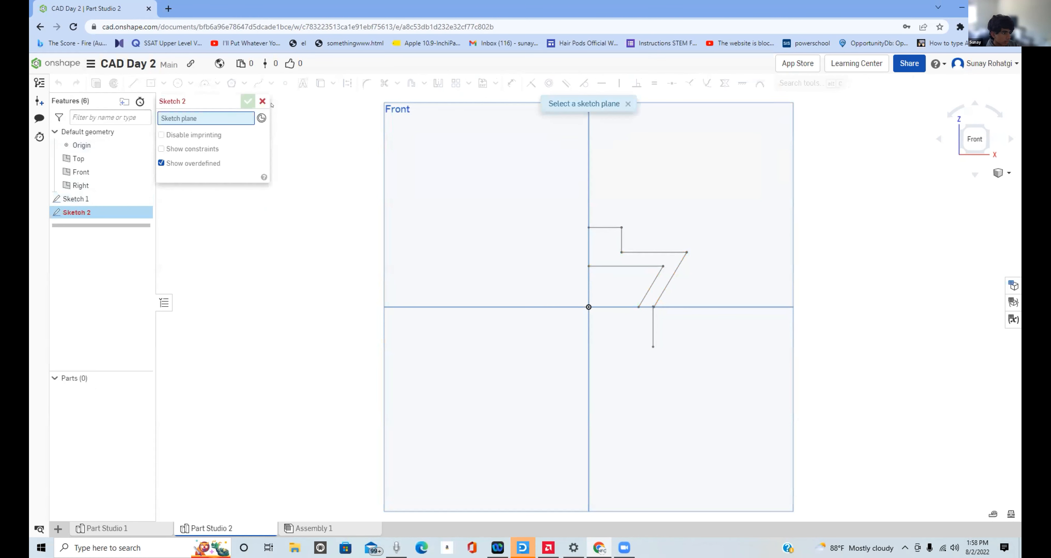
{"action": "key", "text": "Escape"}
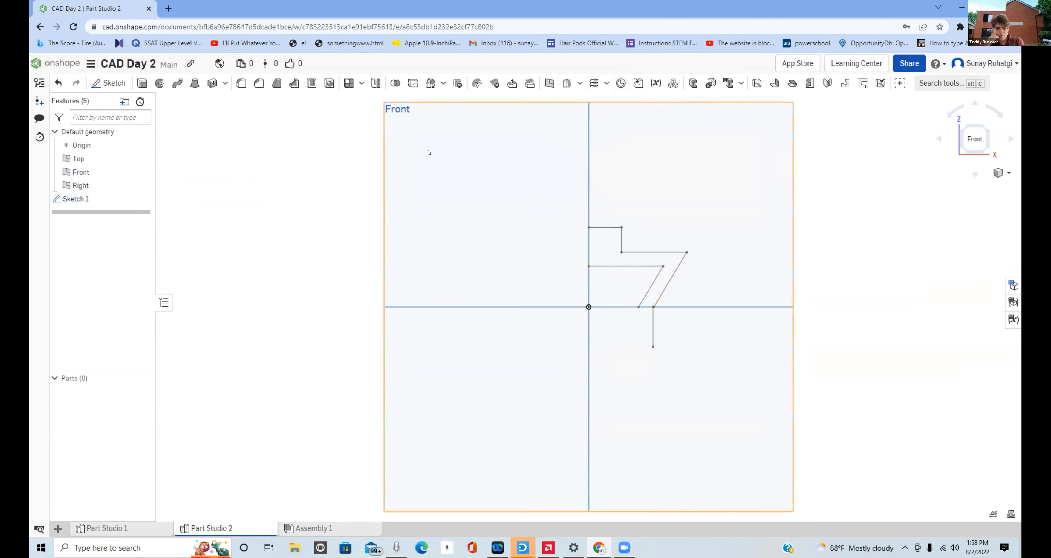
{"action": "double_click", "coordinate": [72, 199]}
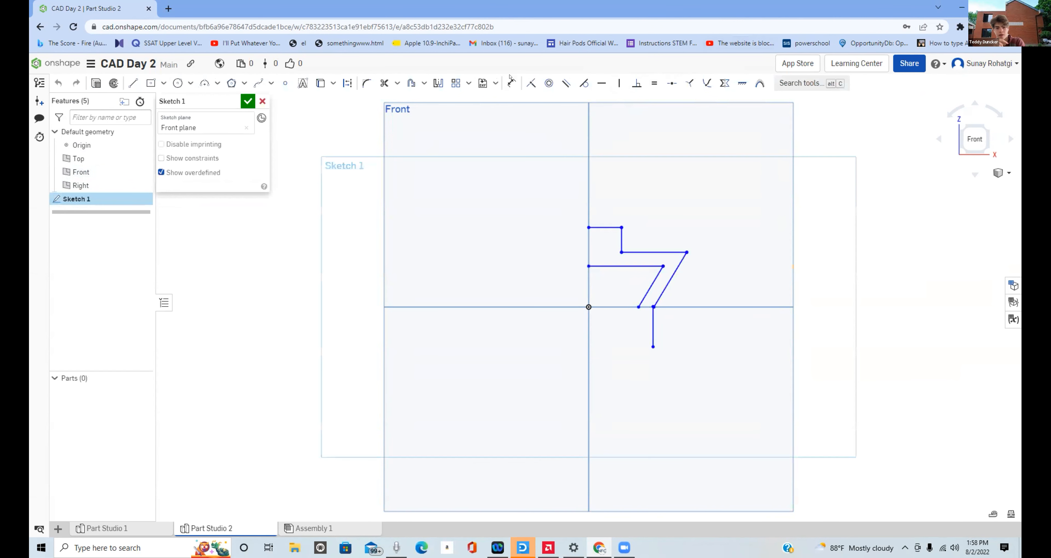
- Dimension the lower vertical line beneath the outer slanted line to a length of 14 mm
{"action": "left_click", "coordinate": [511, 83]}
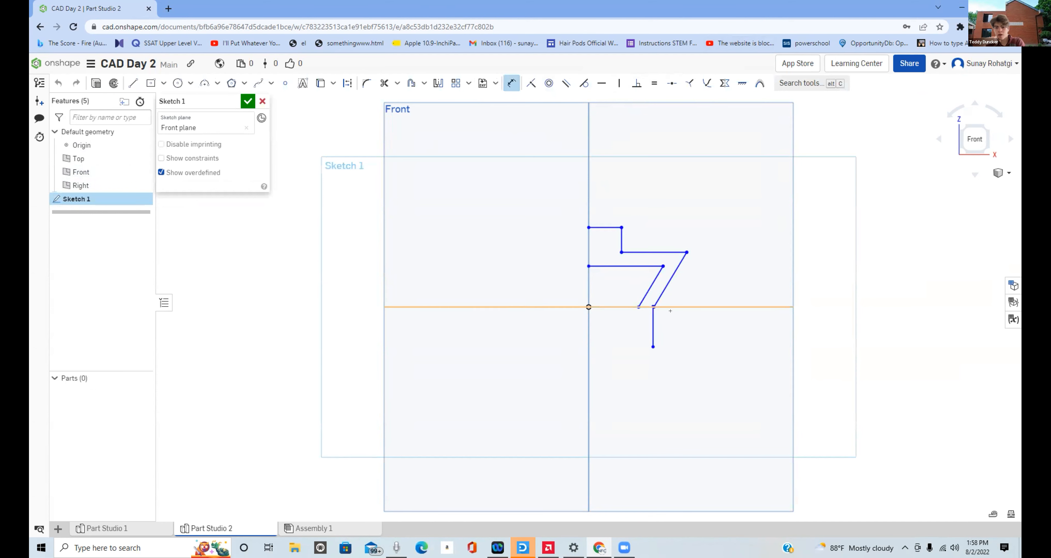
{"action": "left_click", "coordinate": [651, 317]}
{"action": "left_click", "coordinate": [685, 320]}
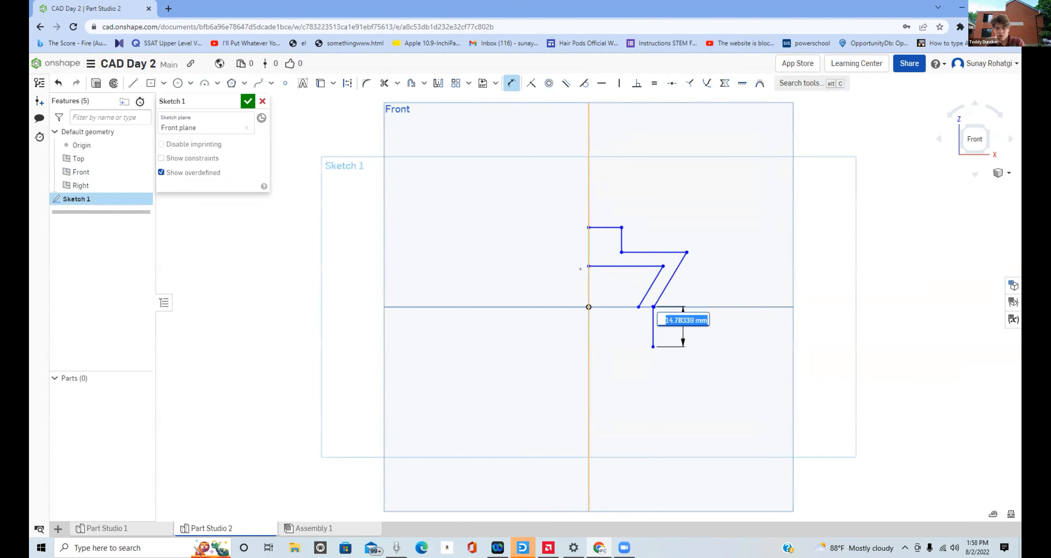
{"action": "type", "text": "14"}
{"action": "key", "text": "Return"}
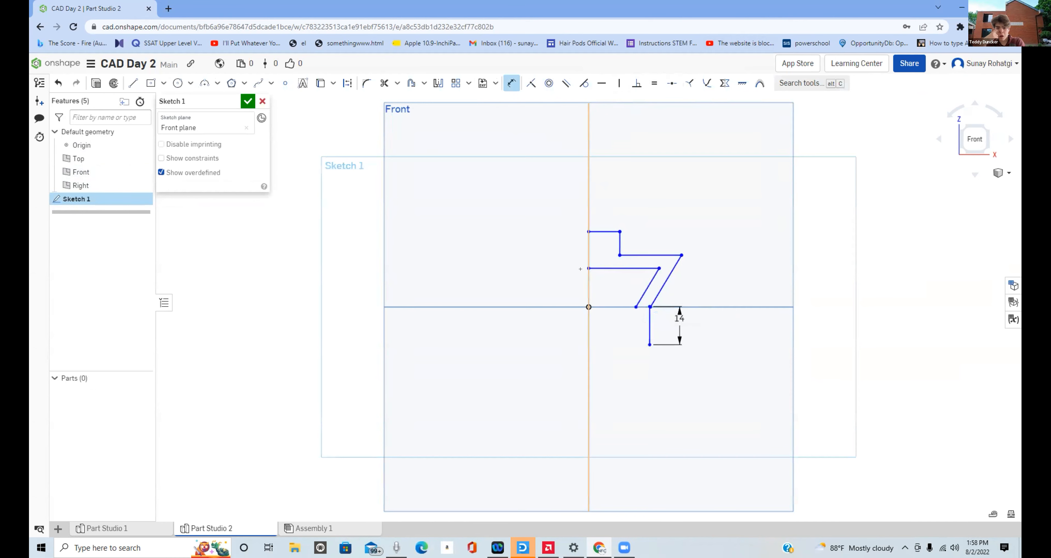
- Dimension the outer slanted line to a length of 22 mm
{"action": "left_click", "coordinate": [669, 267]}
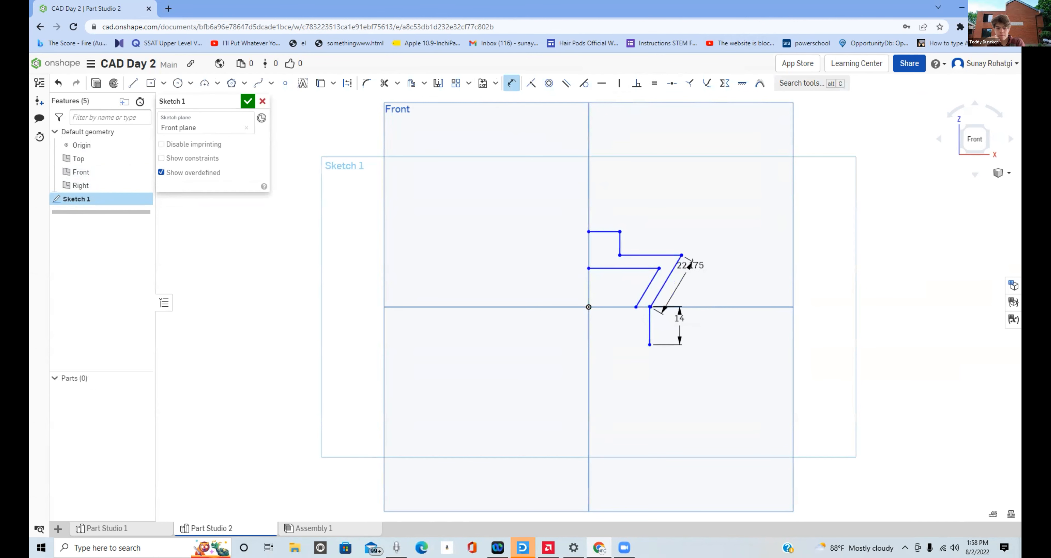
{"action": "left_click", "coordinate": [670, 269]}
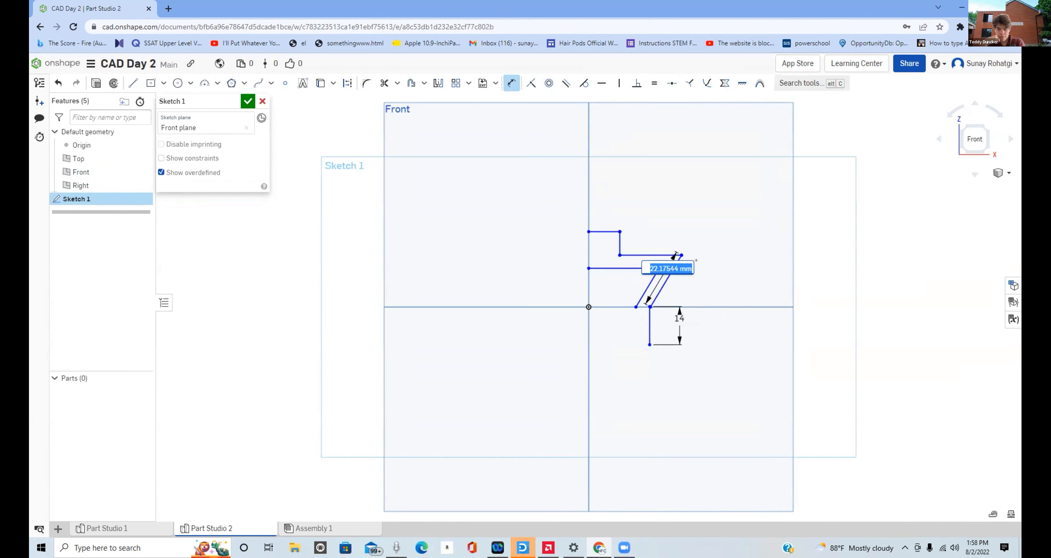
{"action": "type", "text": "22"}
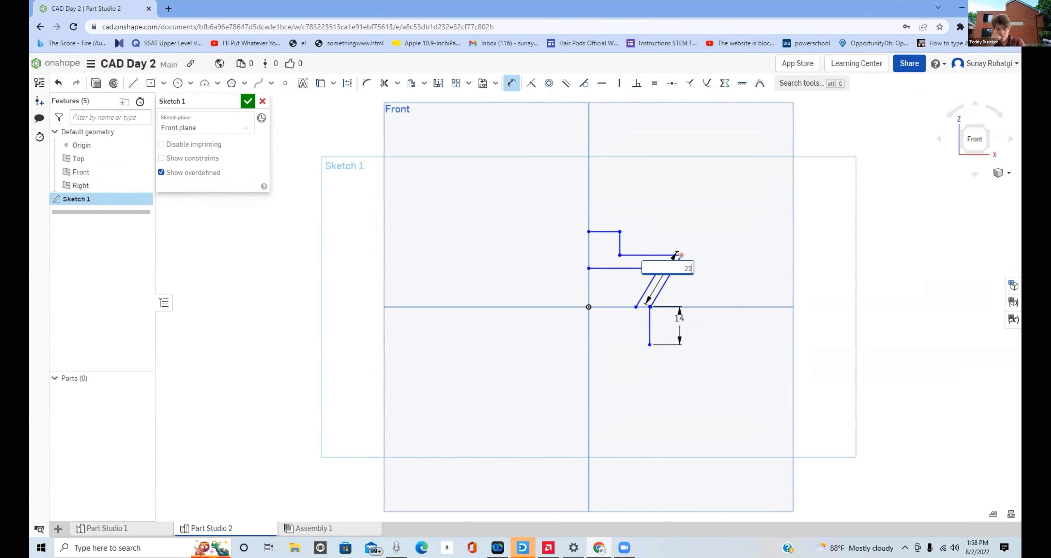
{"action": "key", "text": "Return"}
- Dimension the outer horizontal shoulder line to 22 mm and the short topmost horizontal line to 12 mm
{"action": "left_click", "coordinate": [652, 255]}
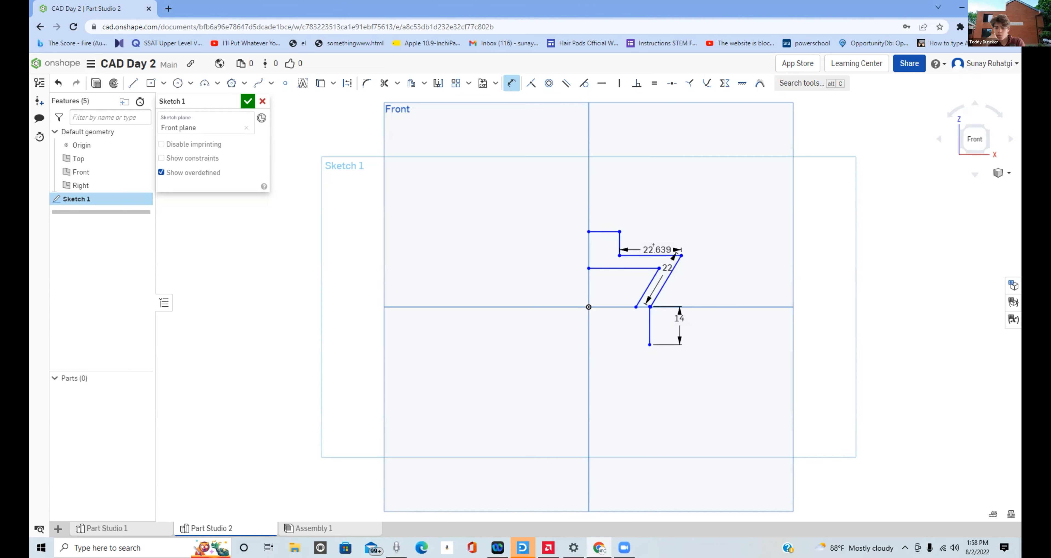
{"action": "double_click", "coordinate": [653, 244]}
{"action": "type", "text": "22"}
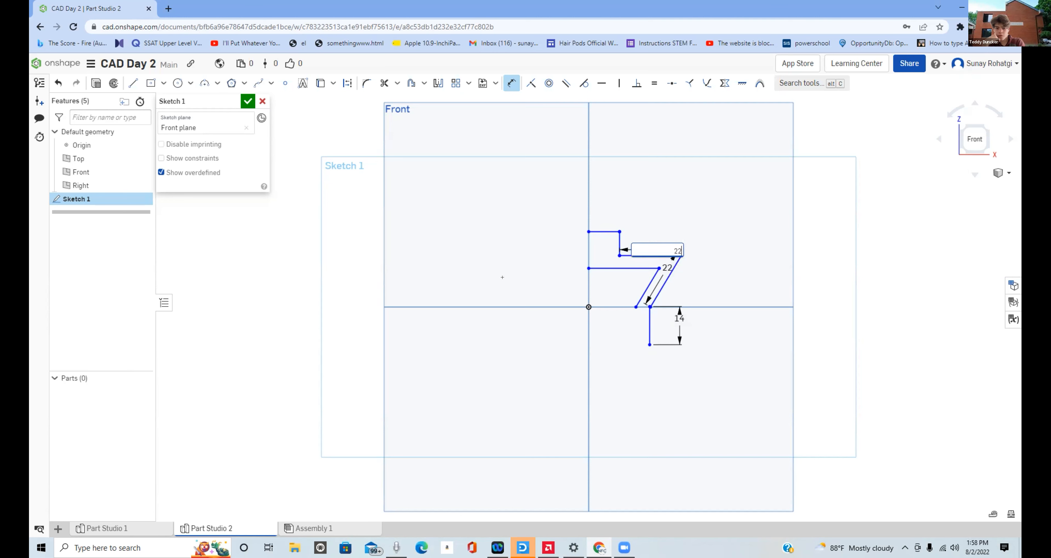
{"action": "key", "text": "Return"}
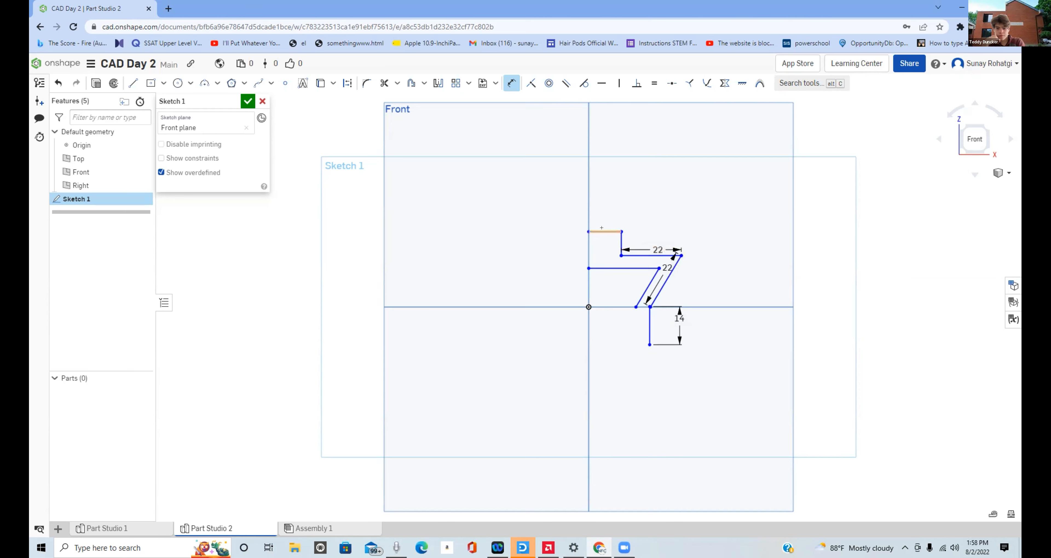
{"action": "double_click", "coordinate": [606, 226]}
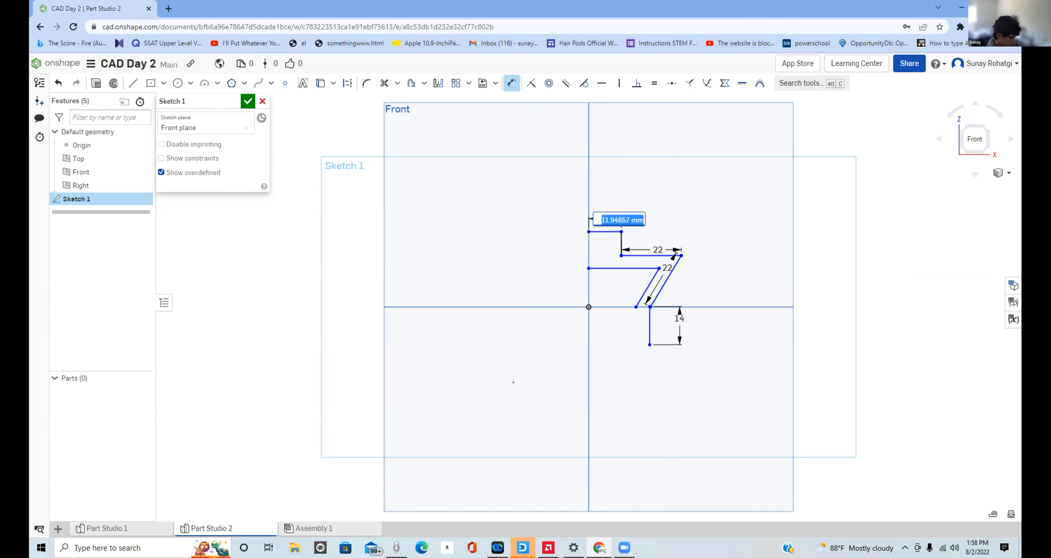
{"action": "type", "text": "12"}
{"action": "key", "text": "Return"}
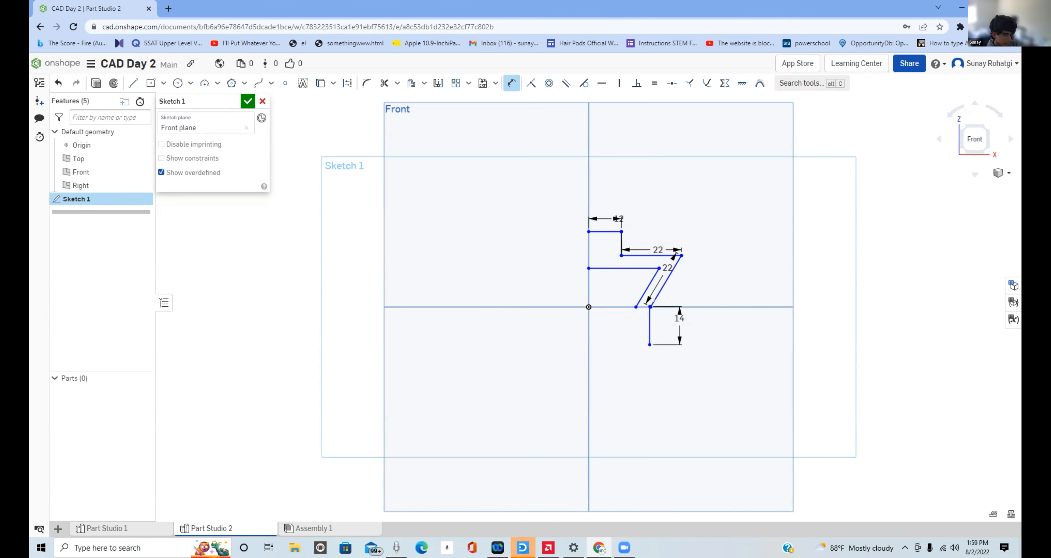
- Dimension the inner horizontal line that ends on the Right plane to 25 mm
{"action": "left_click", "coordinate": [625, 268]}
{"action": "left_click", "coordinate": [626, 274]}
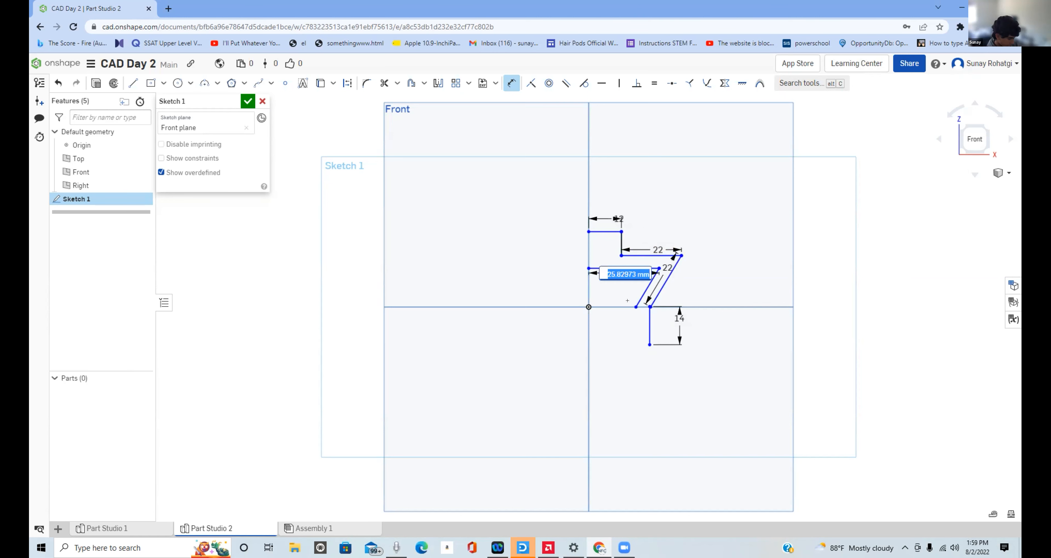
{"action": "type", "text": "25"}
{"action": "key", "text": "Return"}
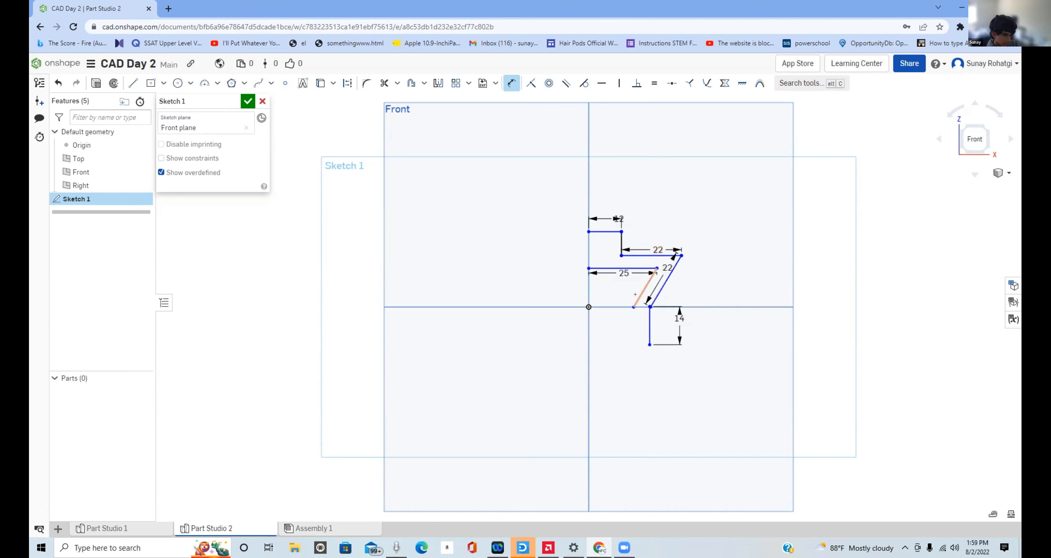
- Dimension the length of the inner slanted line
{"action": "left_click", "coordinate": [646, 285]}
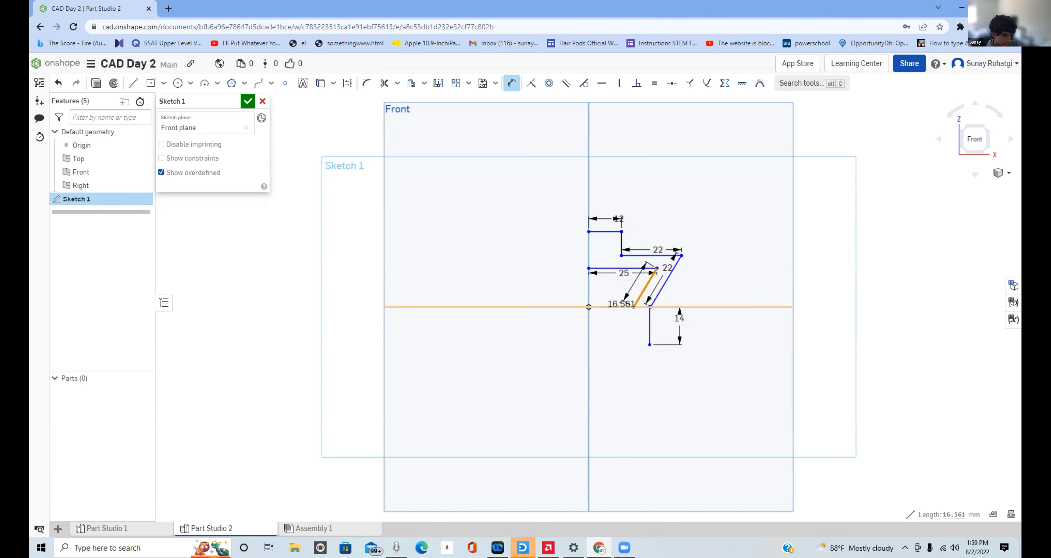
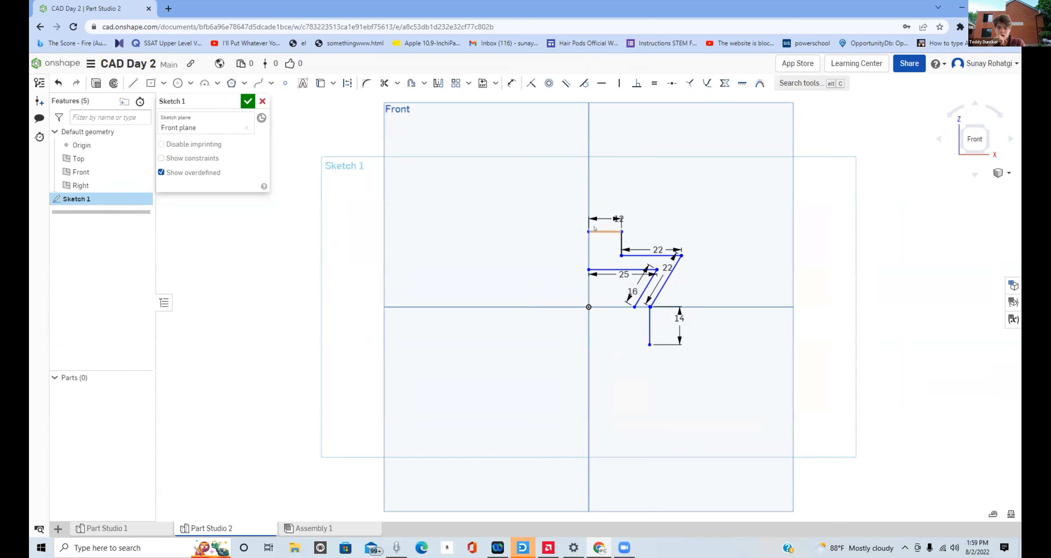
- Close the profile with a vertical line on the Right plane and a slanted line about 15 mm long joining the two lower endpoints
{"action": "key", "text": "l"}
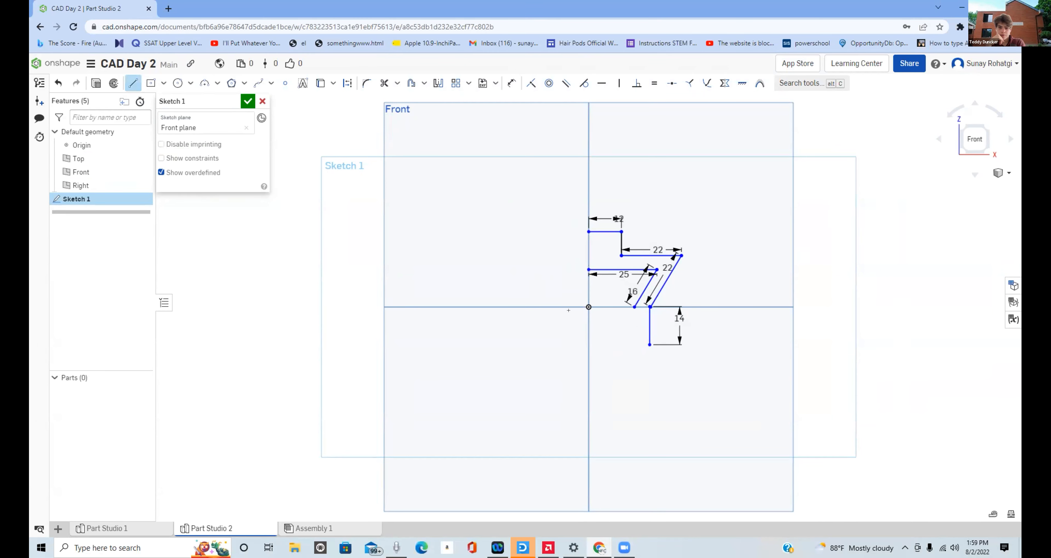
{"action": "left_click", "coordinate": [589, 275]}
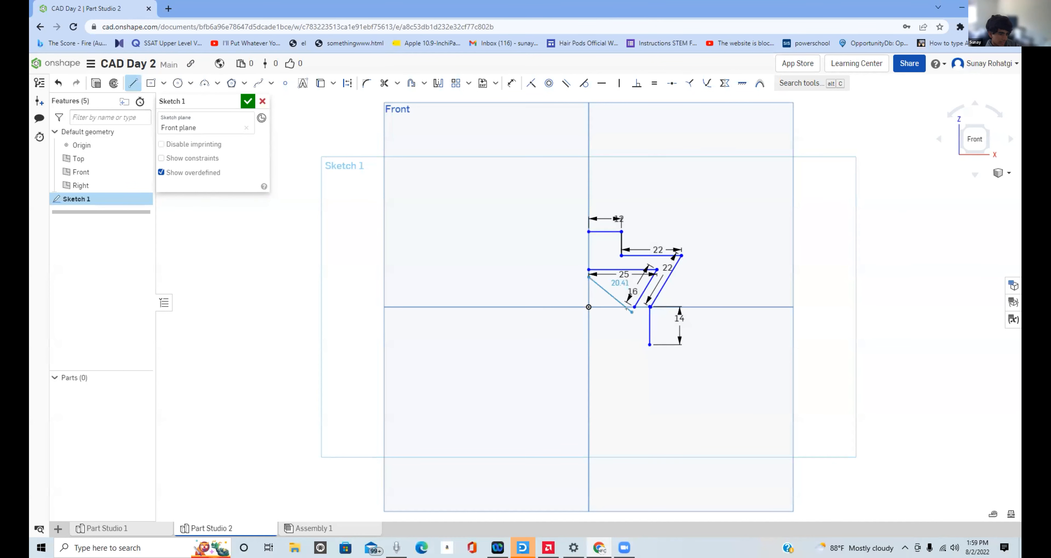
{"action": "left_click", "coordinate": [581, 227]}
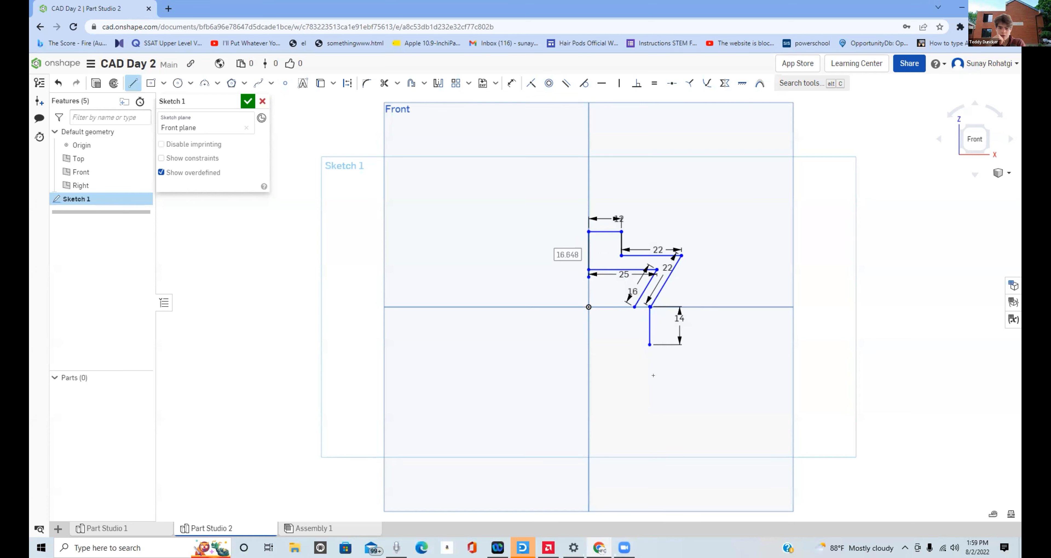
{"action": "left_click", "coordinate": [635, 307]}
{"action": "left_click", "coordinate": [649, 344]}
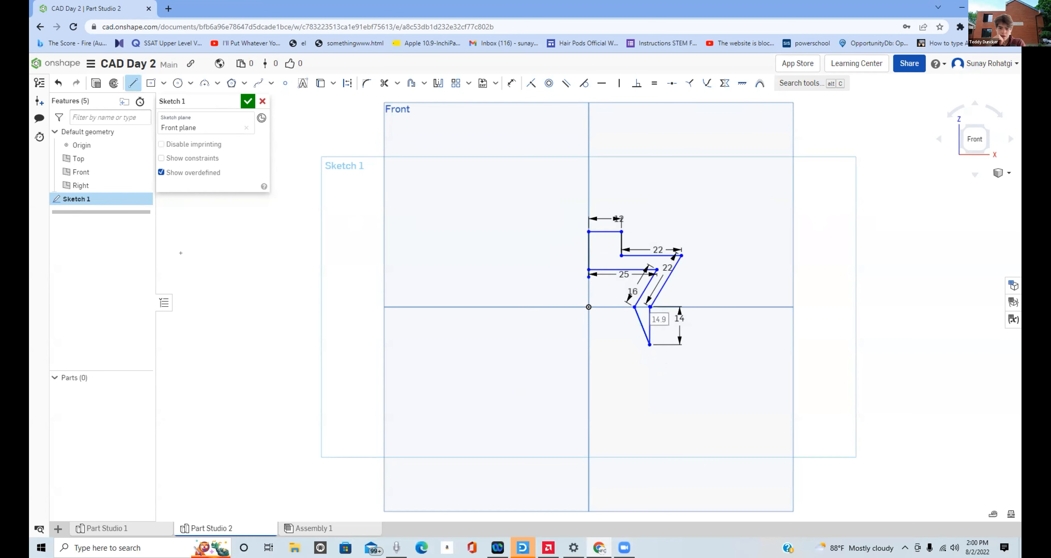
- Reopen Sketch 1 and draw a vertical axis line about 40 mm long from above the profile down to the origin
{"action": "left_click", "coordinate": [114, 83]}
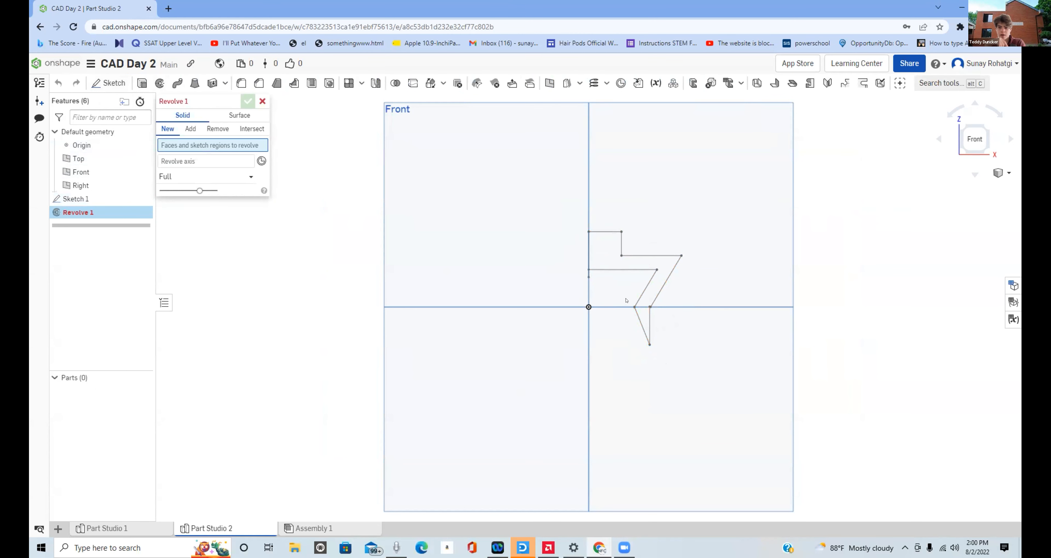
{"action": "left_click", "coordinate": [262, 102]}
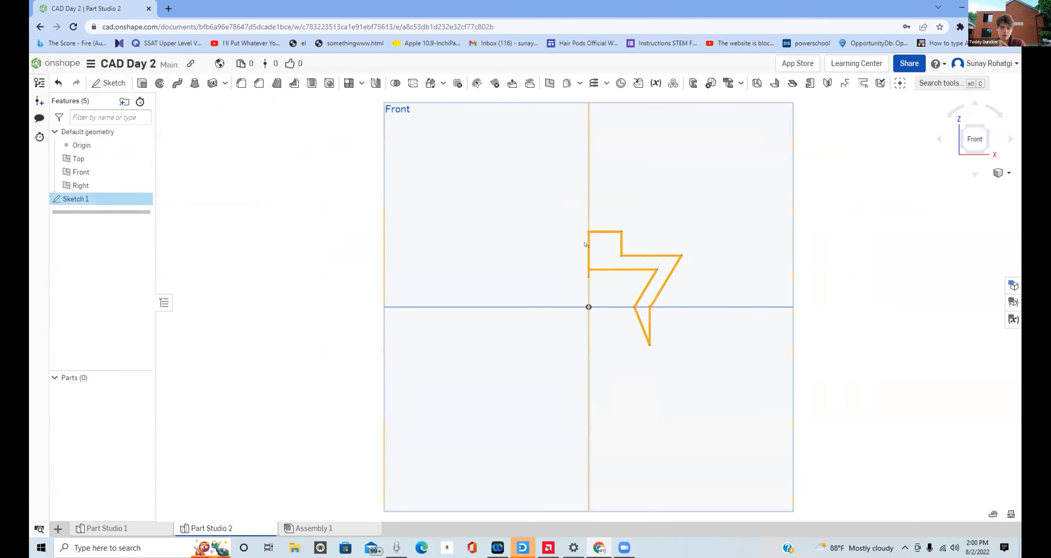
{"action": "double_click", "coordinate": [107, 198]}
{"action": "left_click", "coordinate": [132, 84]}
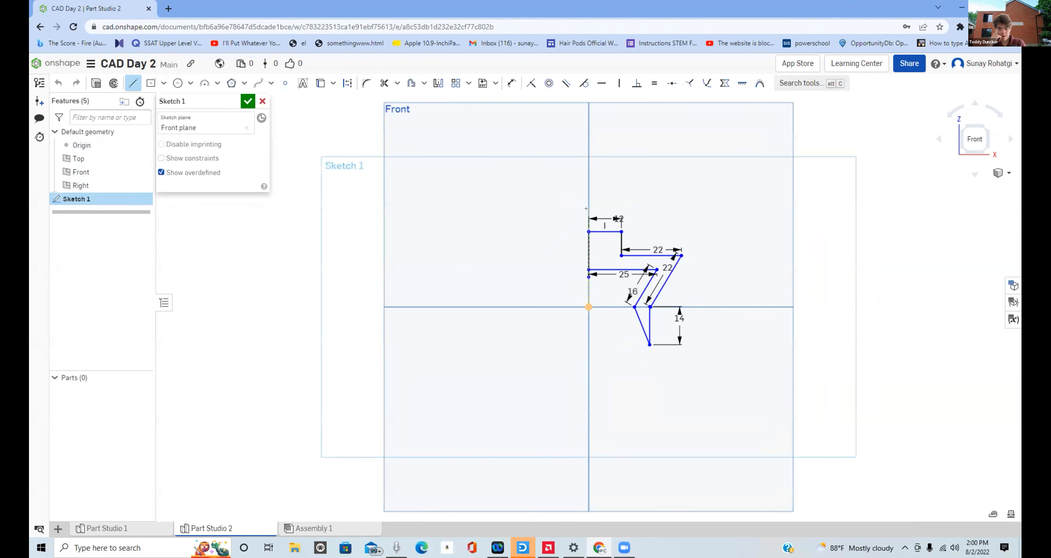
{"action": "left_click", "coordinate": [589, 198]}
{"action": "left_click", "coordinate": [588, 307]}
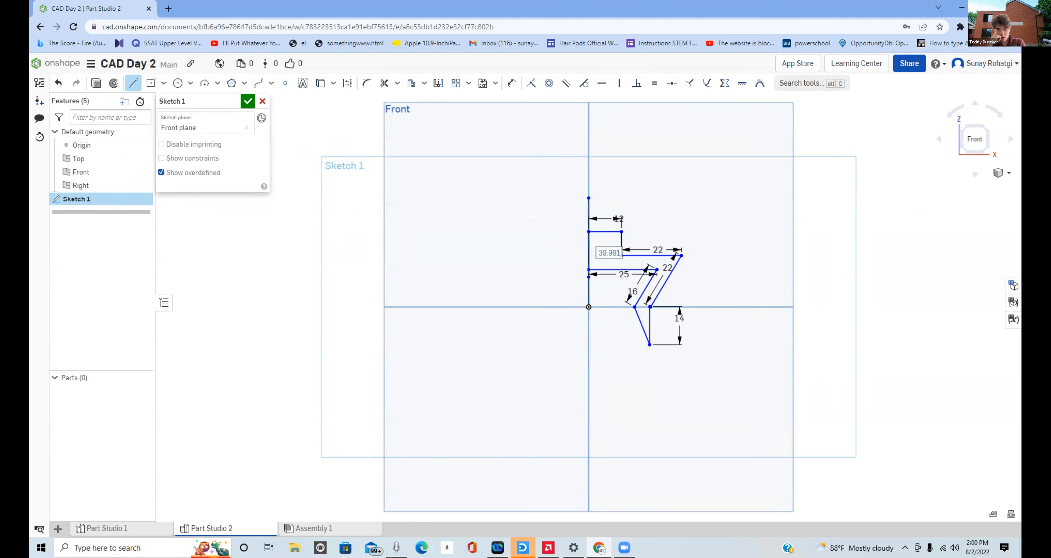
- Start a full solid Revolve using the vertical sketch line through the origin as the axis
{"action": "left_click", "coordinate": [114, 84]}
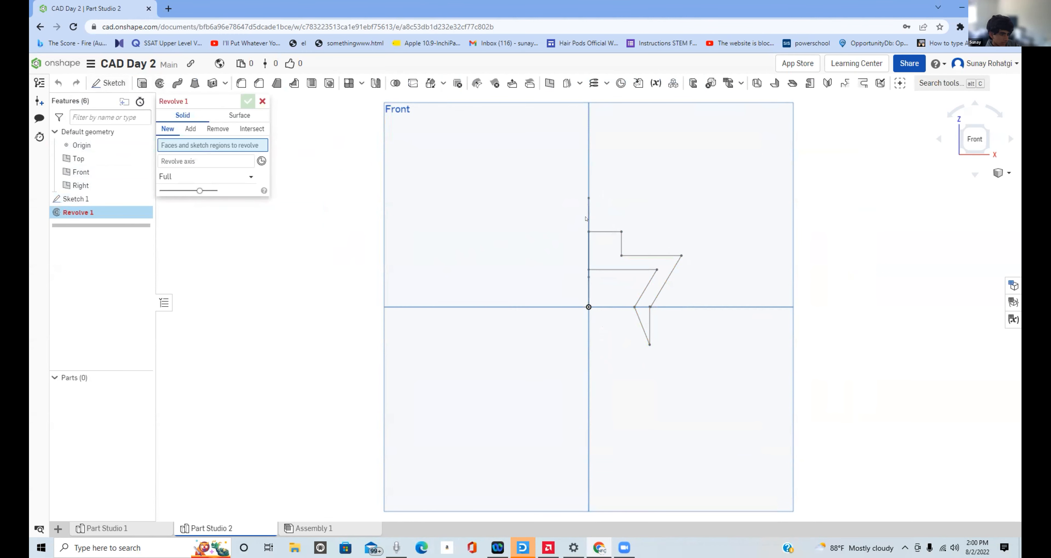
{"action": "left_click", "coordinate": [212, 162]}
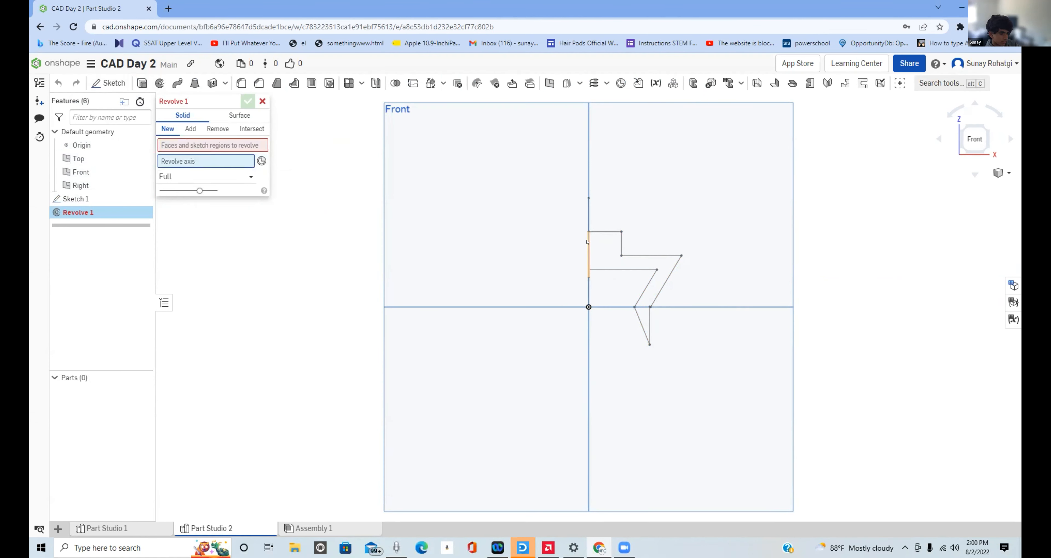
{"action": "left_click", "coordinate": [587, 220]}
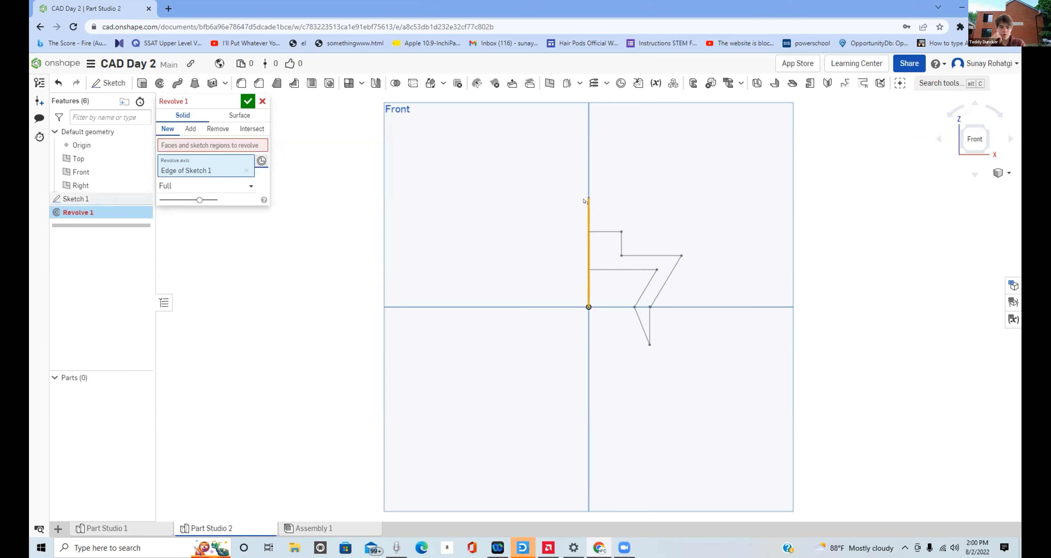
{"action": "left_click", "coordinate": [189, 144]}
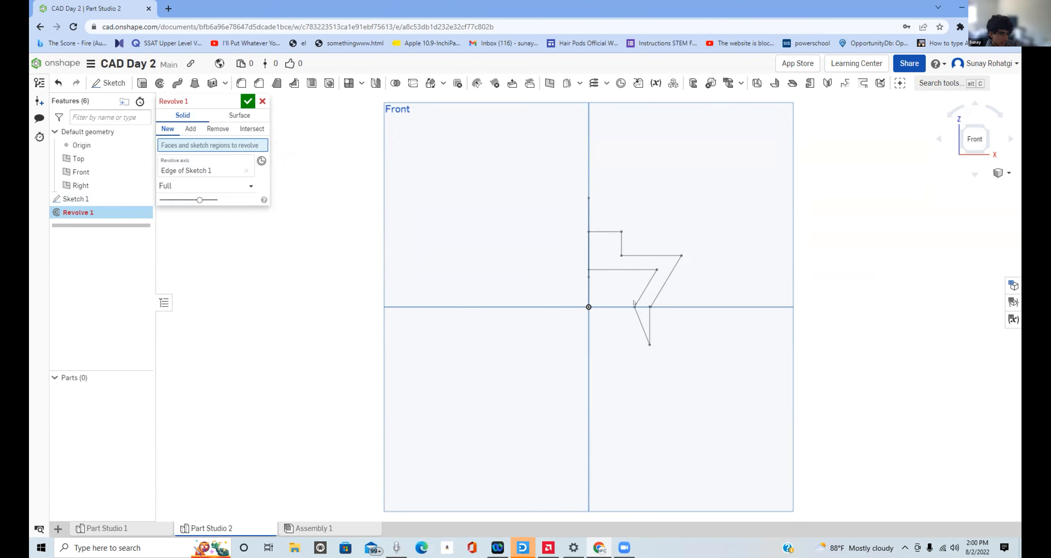
- Edit Sketch 1 to join the outer slanted line's lower endpoint to the upper end of the 14 mm vertical line
{"action": "scroll", "coordinate": [595, 267], "scroll_direction": "up", "scroll_amount": 4}
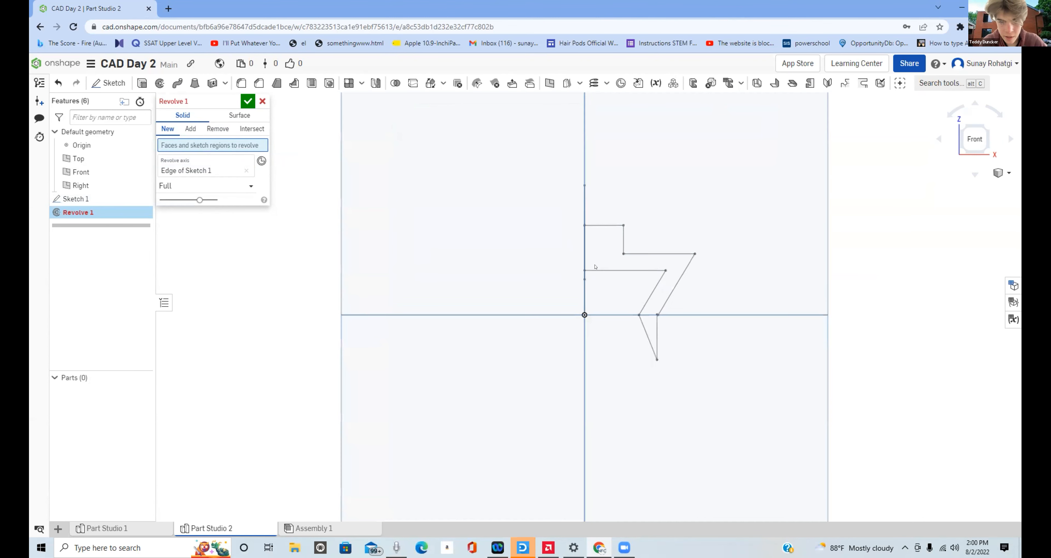
{"action": "scroll", "coordinate": [595, 267], "scroll_direction": "up", "scroll_amount": 1}
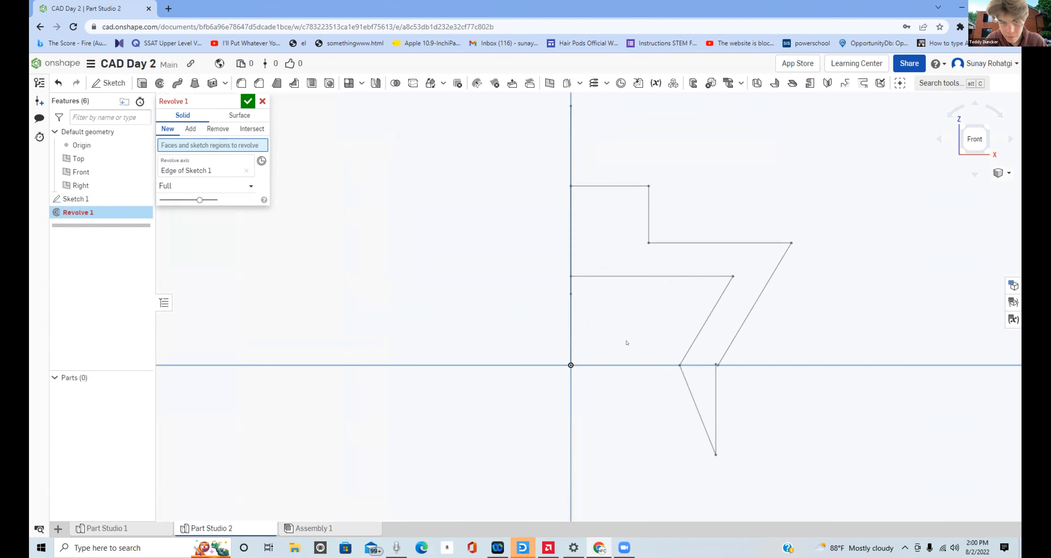
{"action": "double_click", "coordinate": [97, 200]}
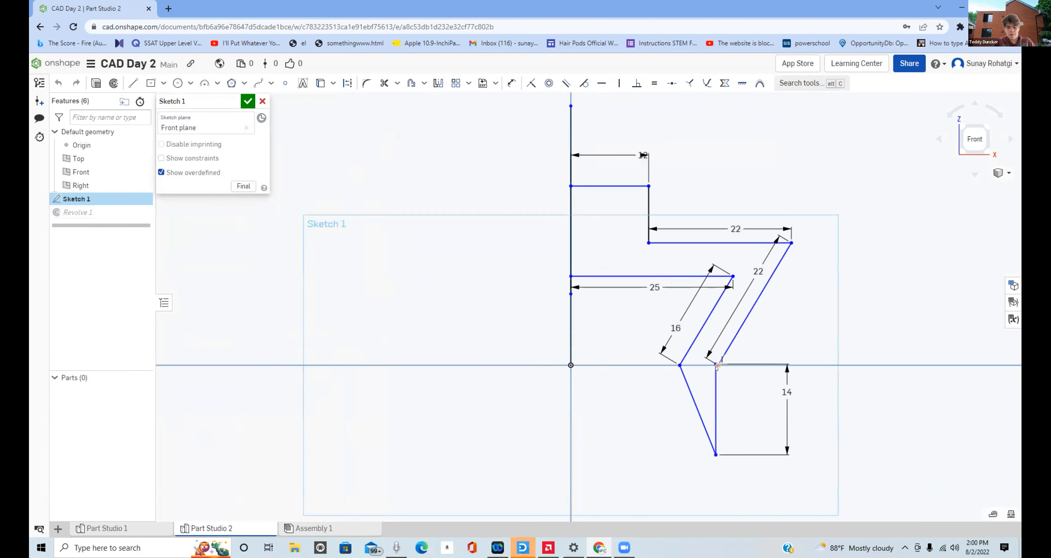
{"action": "left_click_drag", "start_coordinate": [717, 366], "coordinate": [716, 364]}
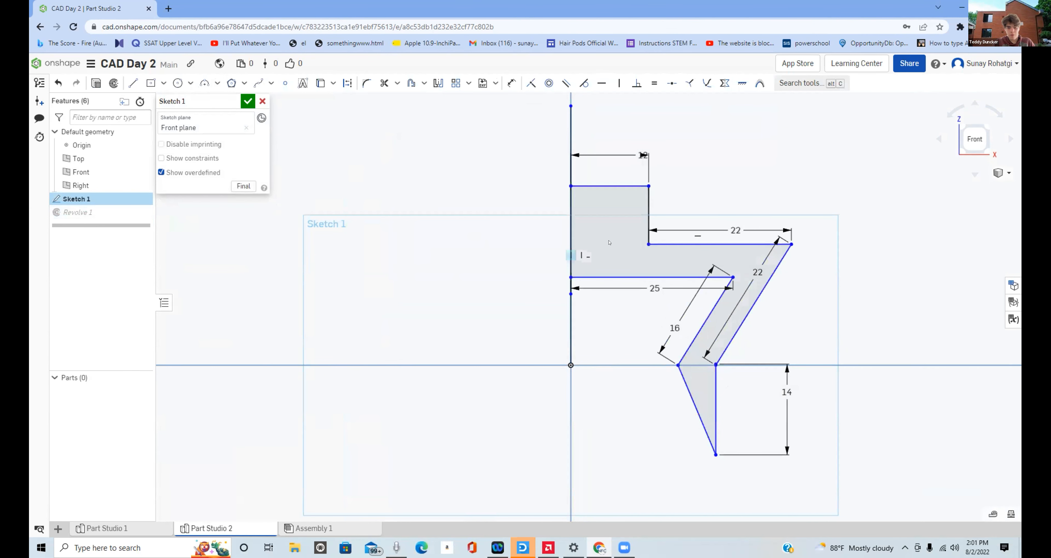
- Select the closed Sketch 1 region as the face for Revolve 1, inspect the solid from several angles, and accept the full revolve
{"action": "double_click", "coordinate": [89, 215]}
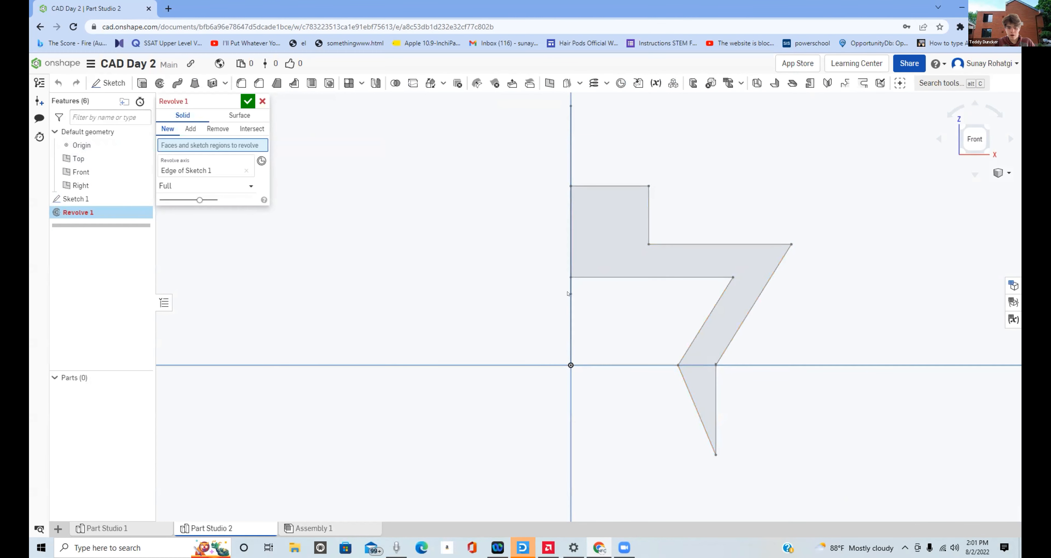
{"action": "left_click", "coordinate": [612, 237]}
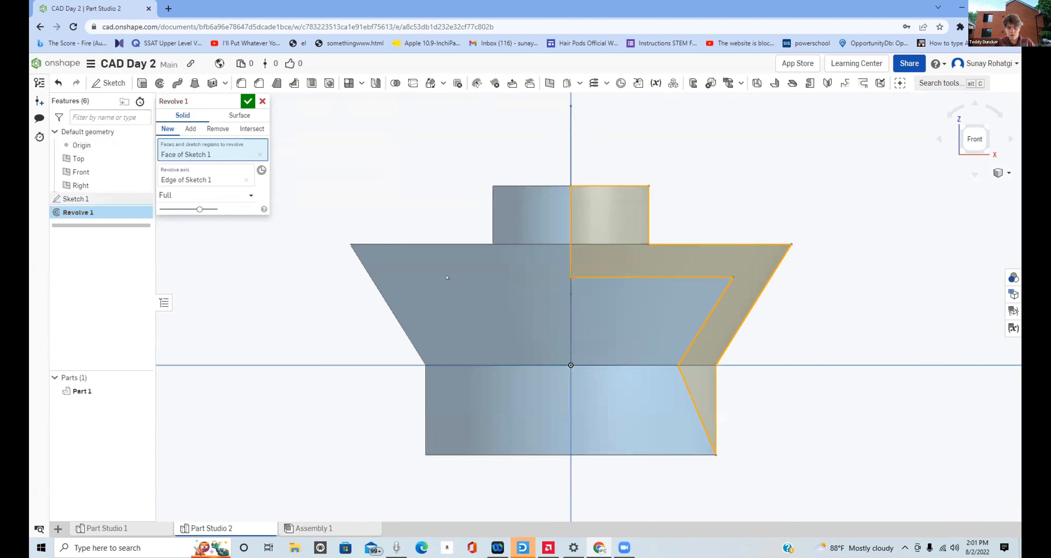
{"action": "right_click_drag", "start_coordinate": [795, 352], "coordinate": [772, 324]}
{"action": "scroll", "coordinate": [773, 347], "scroll_direction": "down", "scroll_amount": 1}
{"action": "scroll", "coordinate": [775, 375], "scroll_direction": "up", "scroll_amount": 1}
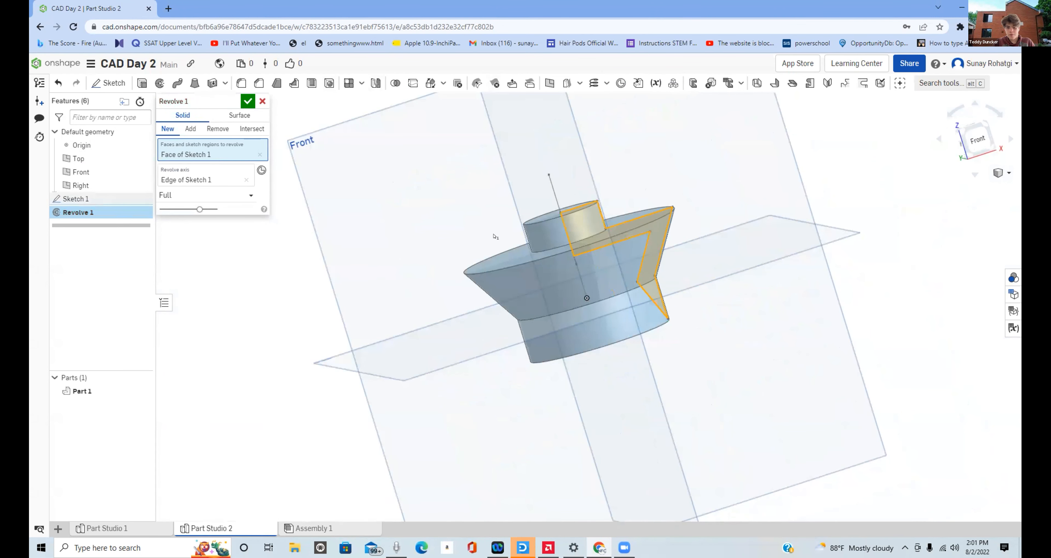
{"action": "right_click_drag", "start_coordinate": [494, 237], "coordinate": [529, 213]}
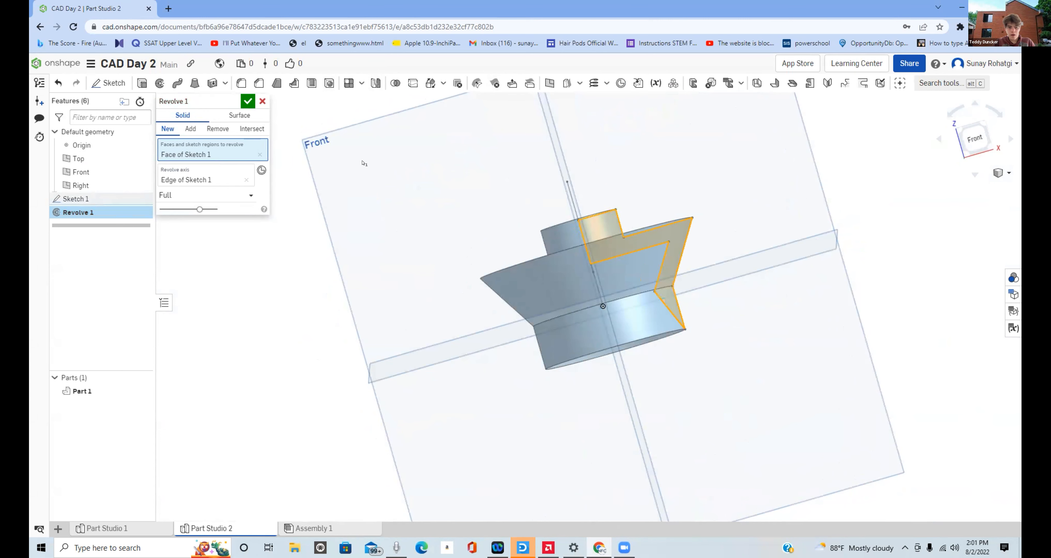
{"action": "mouse_move", "coordinate": [428, 217]}
{"action": "right_mouse_down"}
{"action": "mouse_move", "coordinate": [419, 161]}
{"action": "mouse_move", "coordinate": [428, 239]}
{"action": "mouse_move", "coordinate": [410, 230]}
{"action": "mouse_move", "coordinate": [488, 218]}
{"action": "mouse_move", "coordinate": [447, 219]}
{"action": "right_mouse_up"}
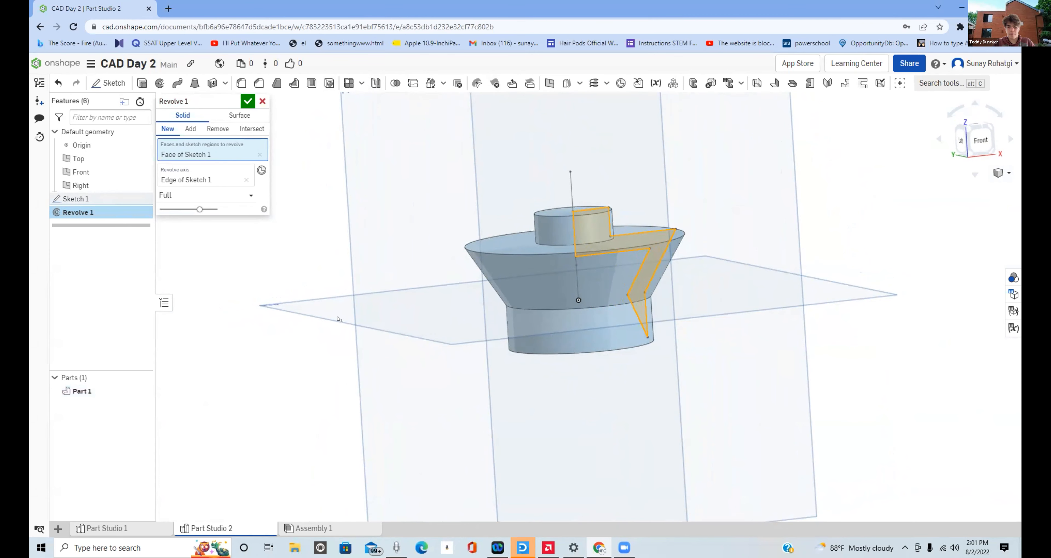
{"action": "right_click_drag", "start_coordinate": [339, 319], "coordinate": [304, 311]}
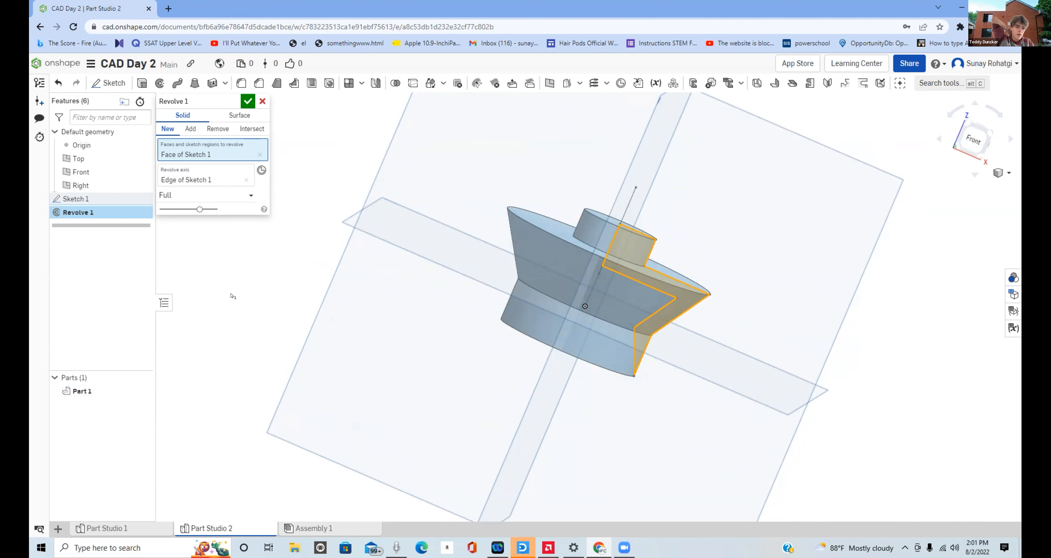
{"action": "left_click", "coordinate": [248, 102]}
{"action": "right_click_drag", "start_coordinate": [591, 294], "coordinate": [542, 277]}
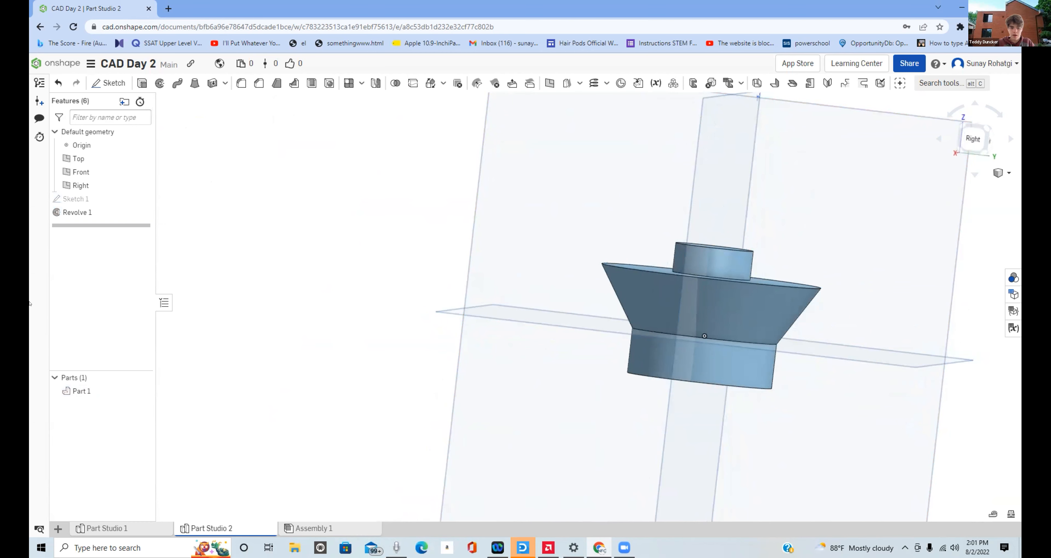
{"action": "left_click", "coordinate": [363, 525]}
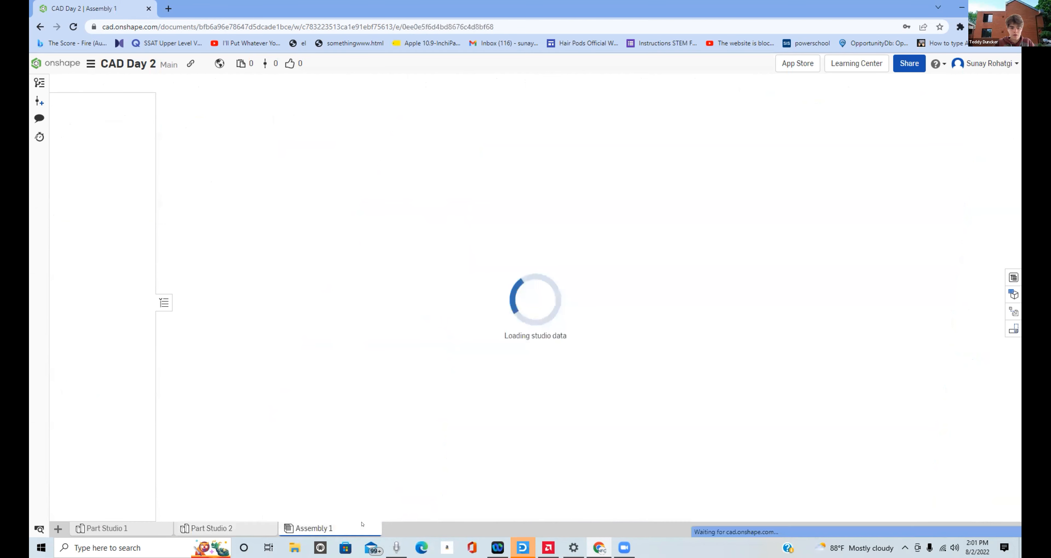
{"action": "left_click", "coordinate": [238, 526]}
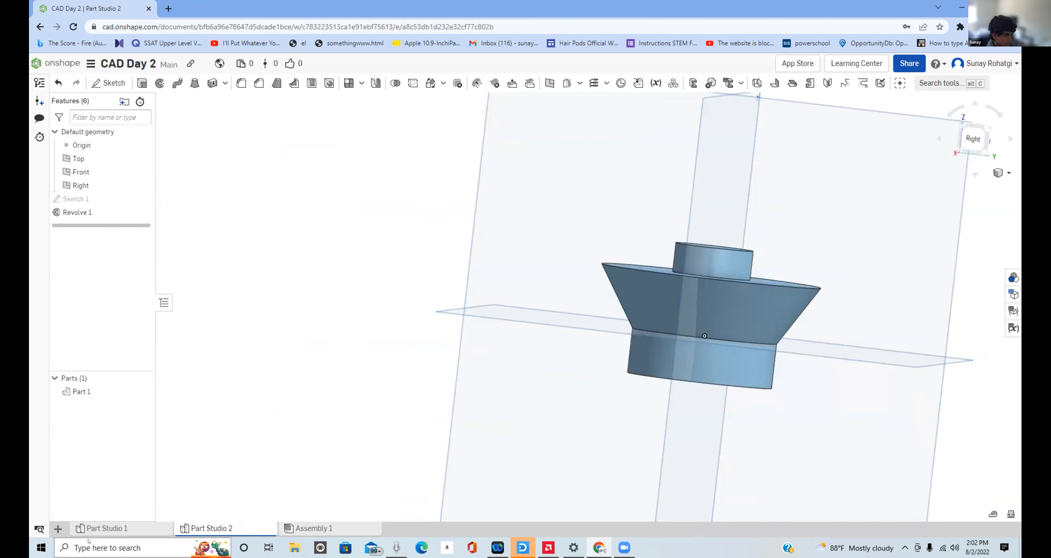
{"action": "left_click", "coordinate": [98, 528]}
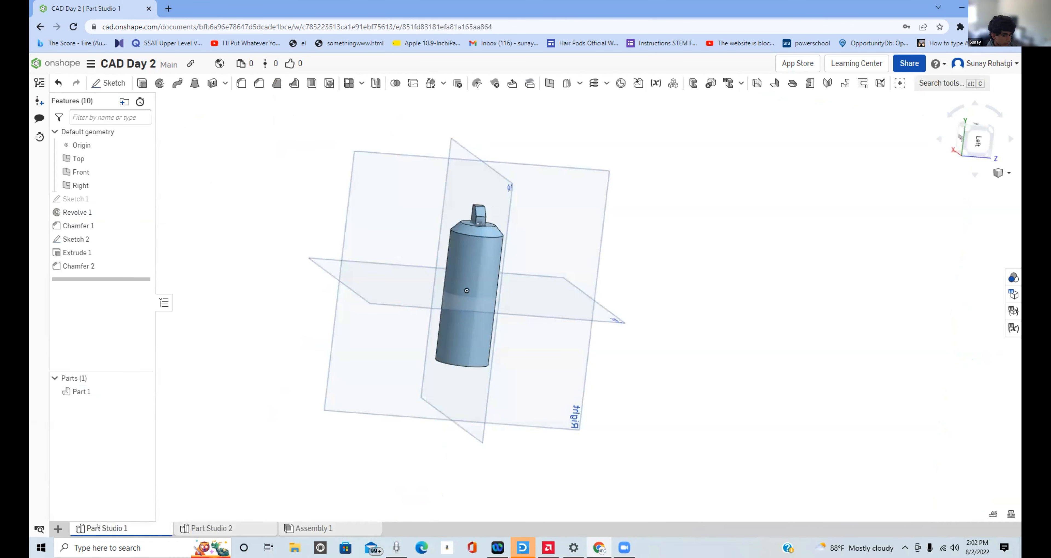
{"action": "right_click", "coordinate": [98, 527]}
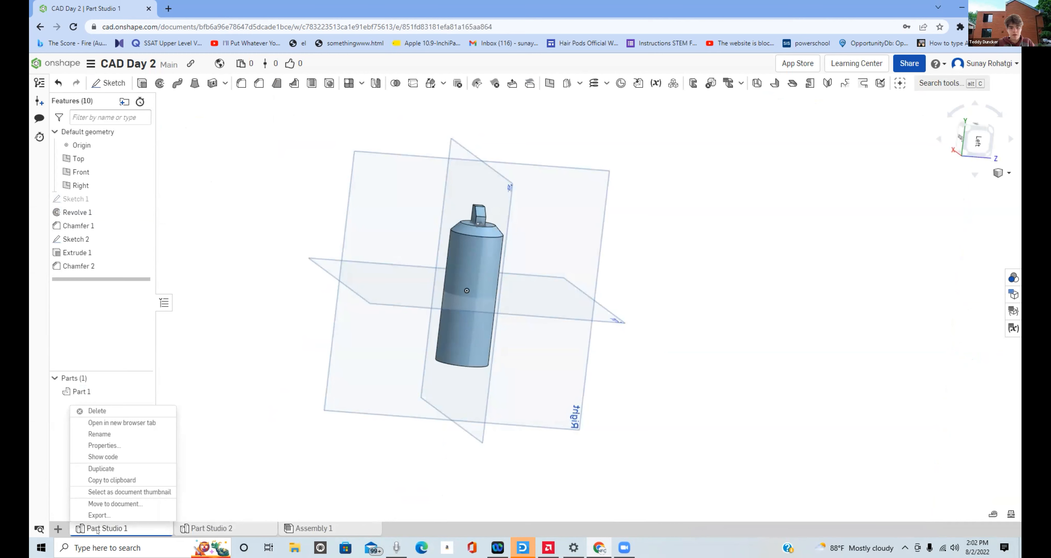
{"action": "left_click", "coordinate": [182, 532]}
- Insert the parts from Part Studio 1 and Part Studio 2 into Assembly 1
{"action": "left_click", "coordinate": [339, 531]}
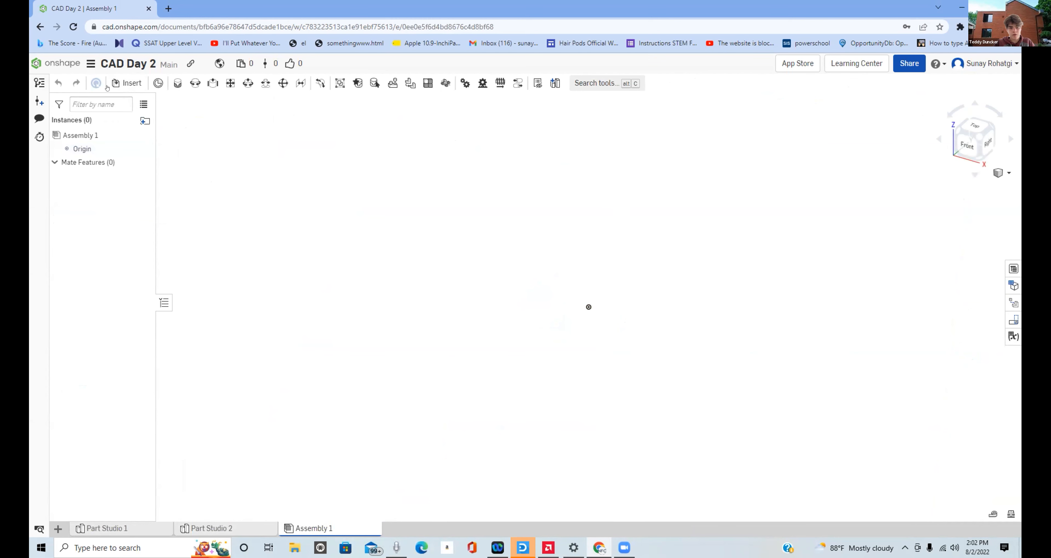
{"action": "left_click", "coordinate": [125, 83]}
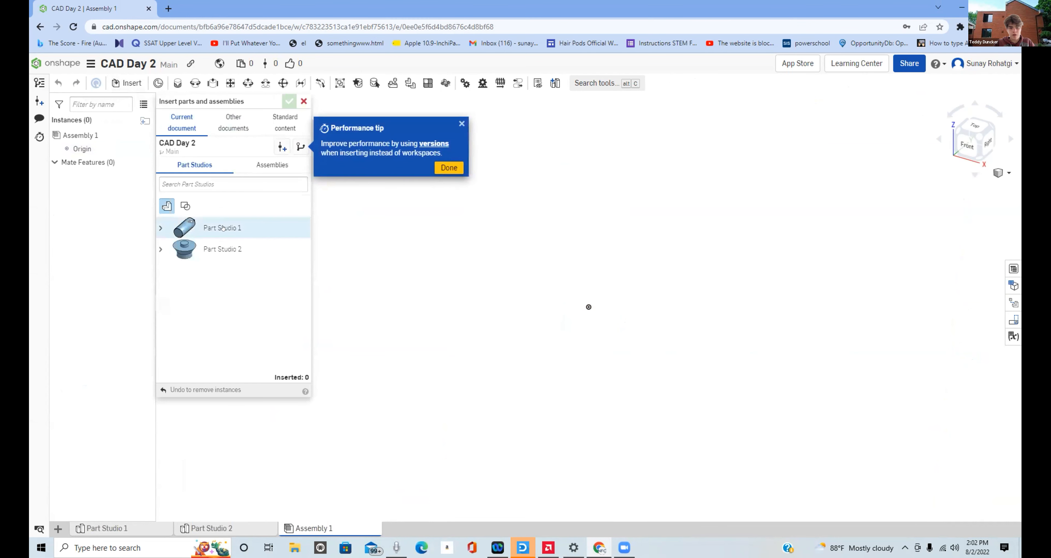
{"action": "left_click", "coordinate": [222, 227]}
{"action": "left_click", "coordinate": [222, 248]}
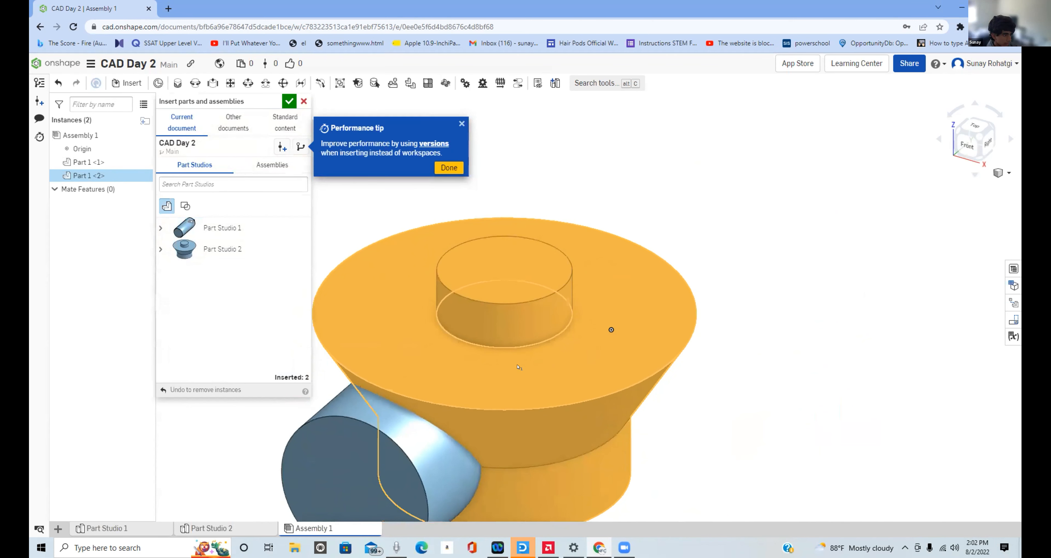
{"action": "left_click", "coordinate": [561, 251]}
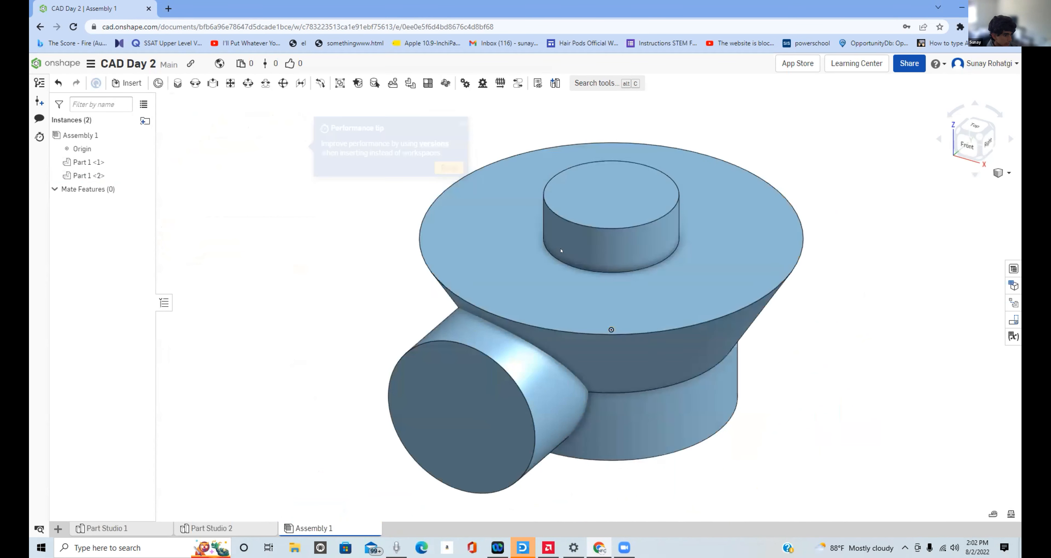
- Move the two overlapping parts apart in the assembly so the marker's tip end is exposed beside the flared part
{"action": "right_click_drag", "start_coordinate": [561, 251], "coordinate": [643, 304]}
{"action": "left_click_drag", "start_coordinate": [643, 305], "coordinate": [422, 170]}
{"action": "left_click_drag", "start_coordinate": [508, 357], "coordinate": [635, 295]}
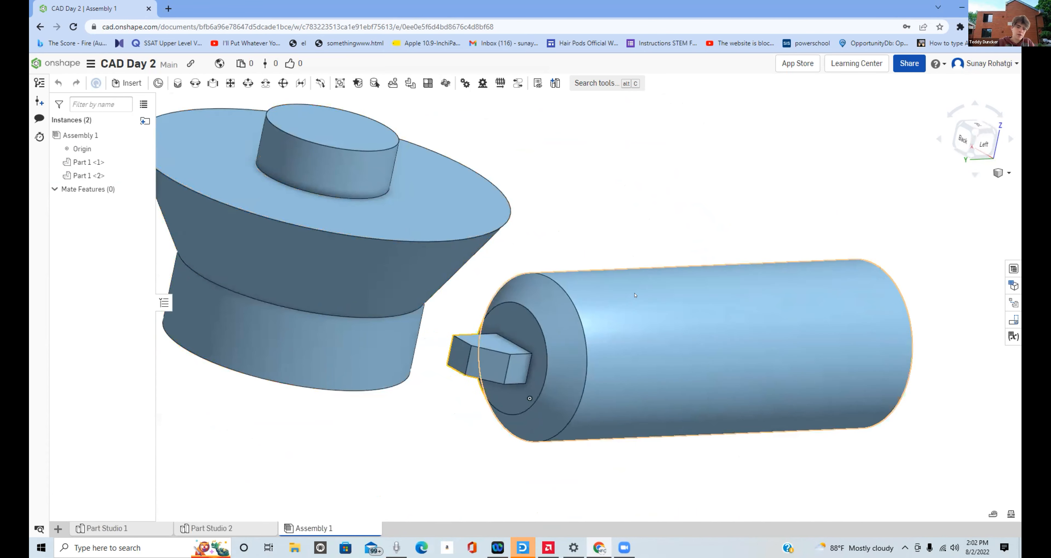
{"action": "mouse_move", "coordinate": [635, 312]}
{"action": "right_mouse_down"}
{"action": "mouse_move", "coordinate": [637, 263]}
{"action": "mouse_move", "coordinate": [634, 328]}
{"action": "right_mouse_up"}
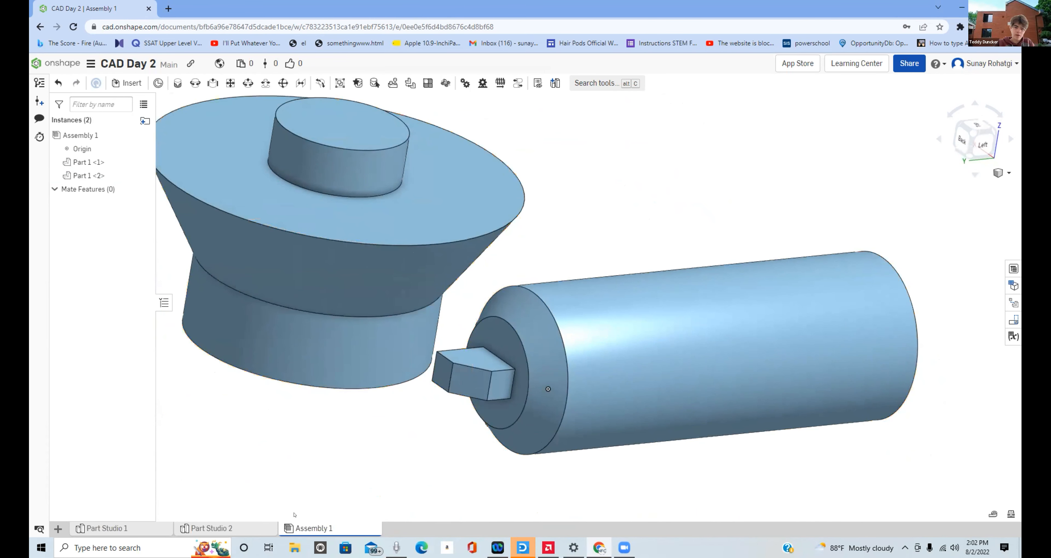
- Examine the marker's round end face around the tip in the assembly, and measure that face's circular edge in Part Studio 1
{"action": "mouse_move", "coordinate": [258, 532]}
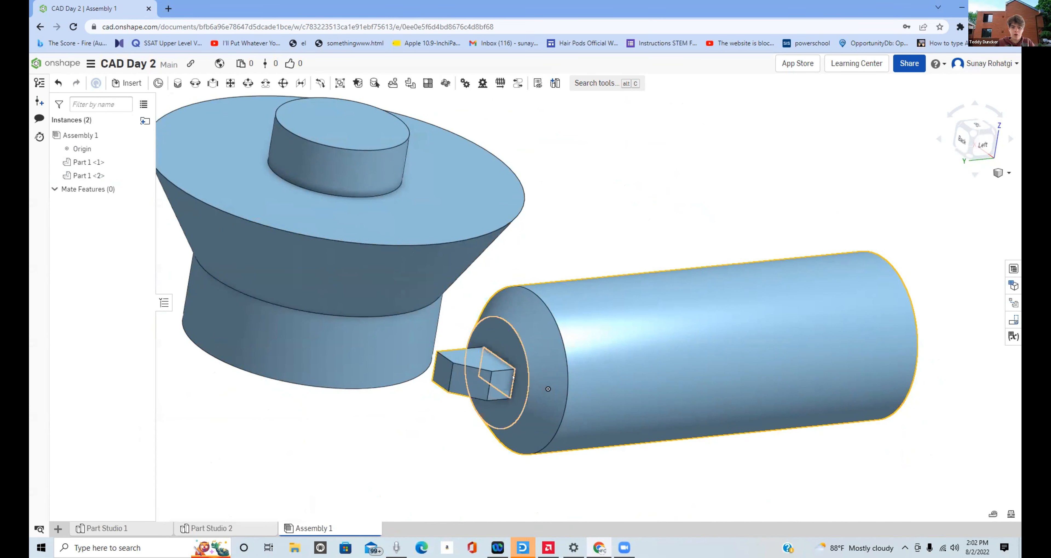
{"action": "left_click", "coordinate": [513, 376]}
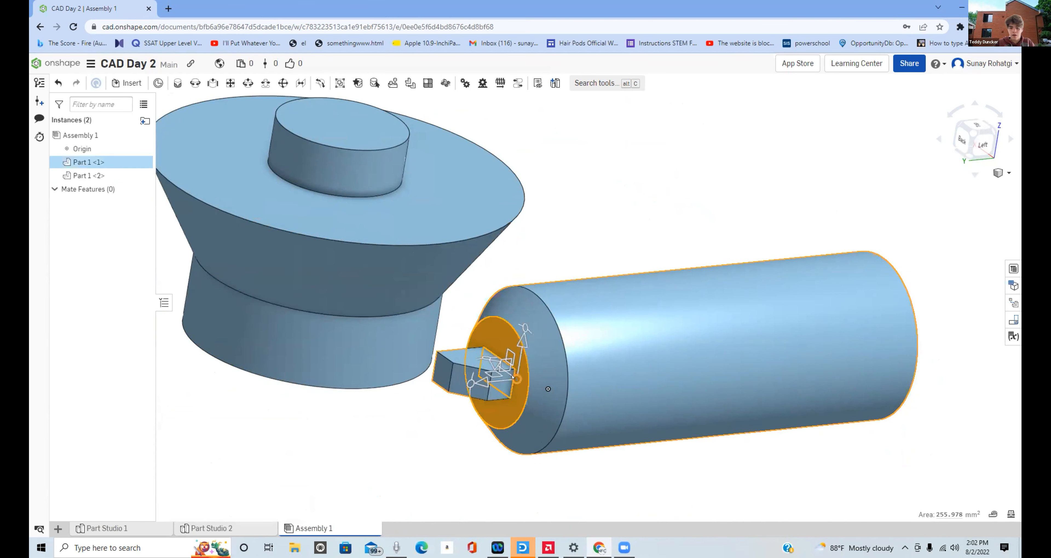
{"action": "left_click", "coordinate": [155, 532]}
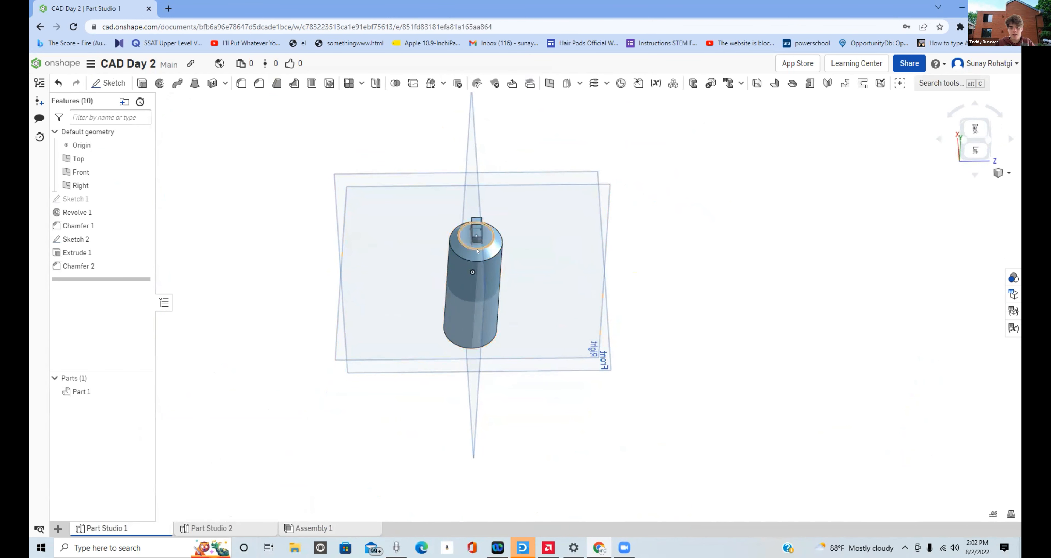
{"action": "left_click", "coordinate": [478, 248]}
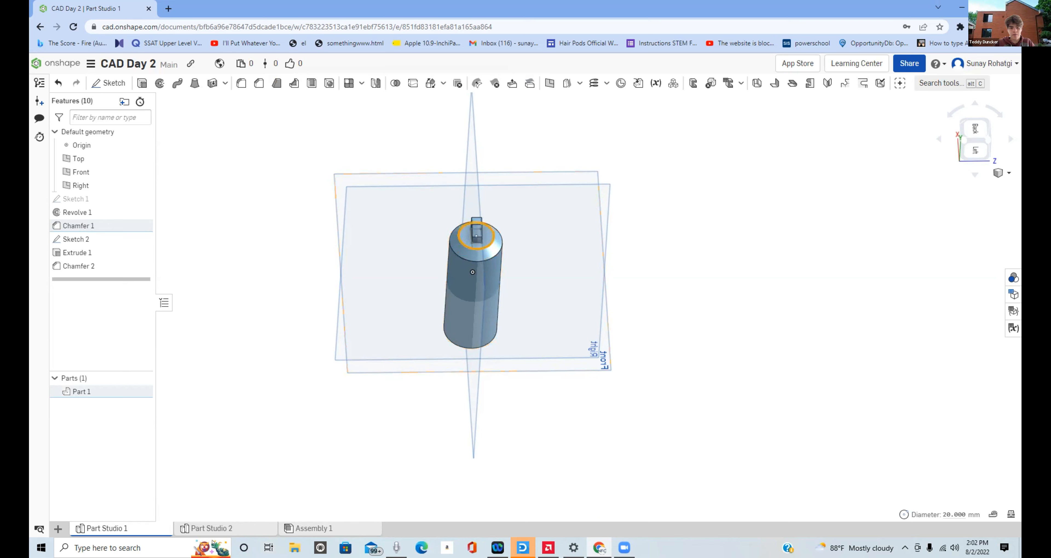
- Show Sketch 1 in Part Studio 2 and inspect the revolved part's lower cylinder and flared wall from several angles
{"action": "left_click", "coordinate": [215, 528]}
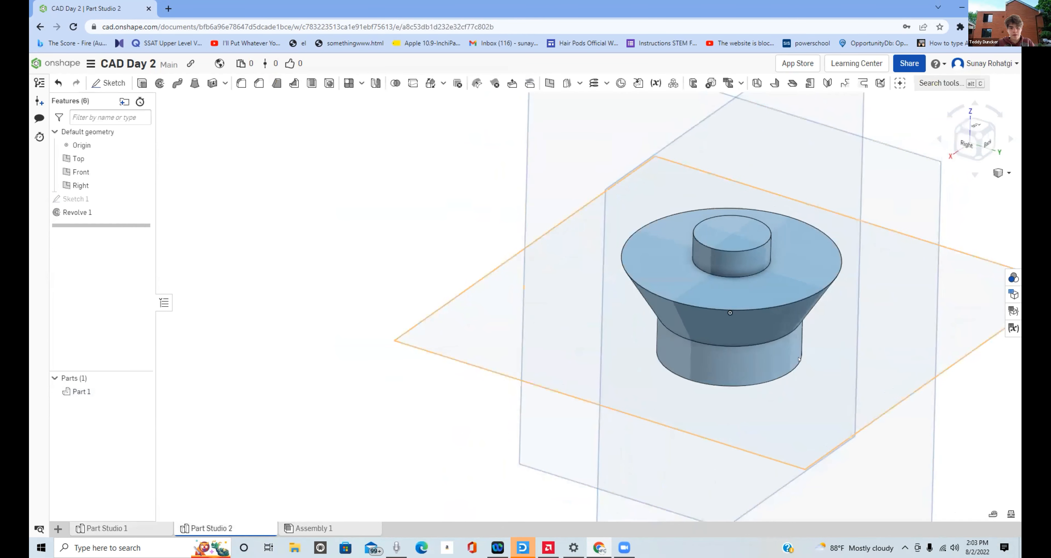
{"action": "left_click", "coordinate": [794, 359]}
{"action": "right_click_drag", "start_coordinate": [794, 359], "coordinate": [785, 107]}
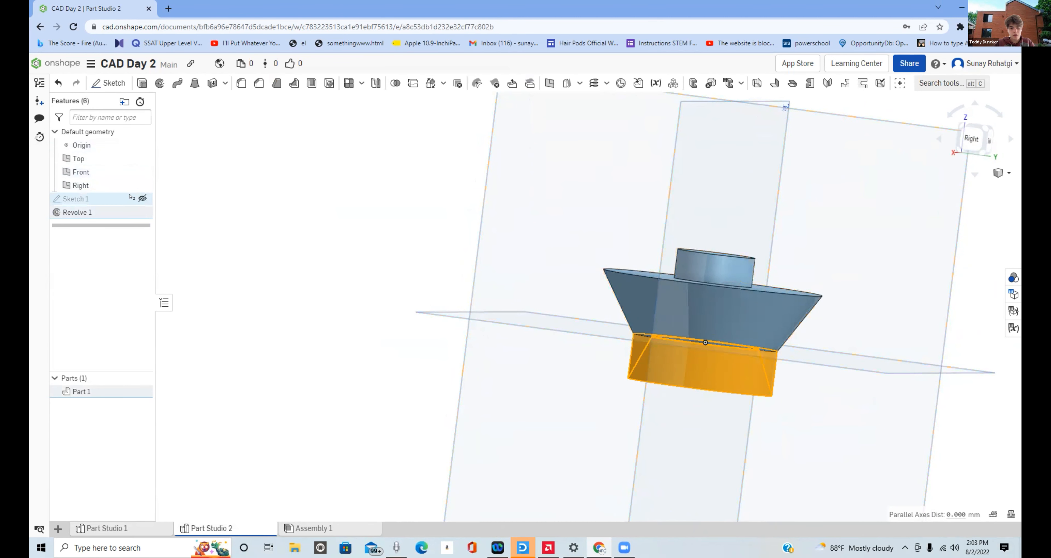
{"action": "left_click", "coordinate": [142, 198]}
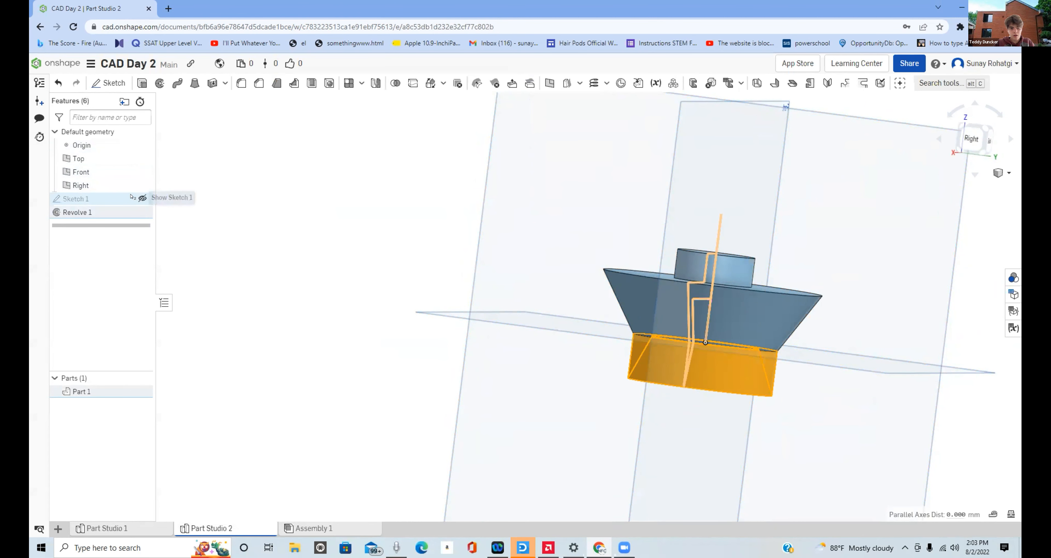
{"action": "right_click_drag", "start_coordinate": [669, 322], "coordinate": [708, 327]}
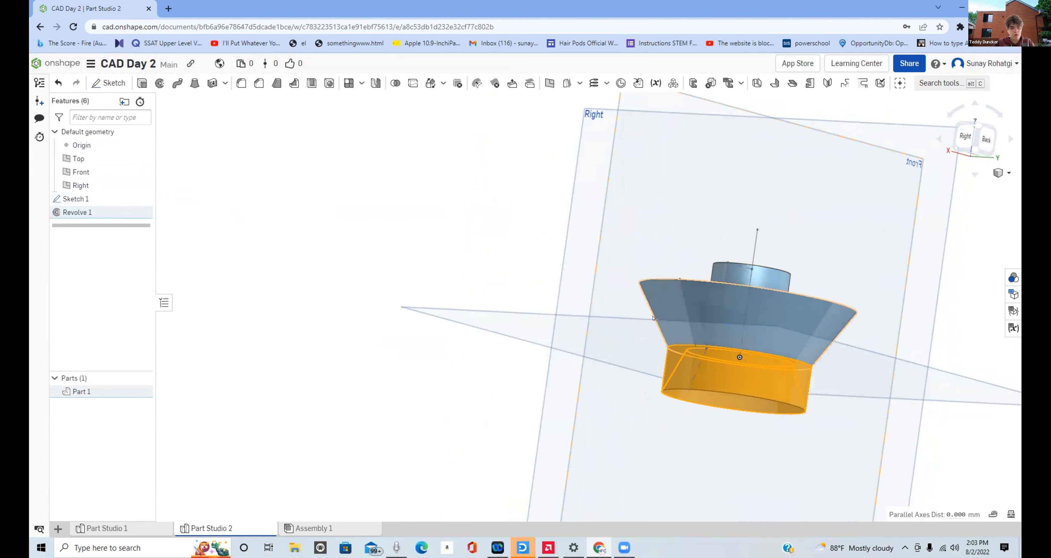
{"action": "left_click", "coordinate": [719, 328]}
{"action": "right_click_drag", "start_coordinate": [720, 328], "coordinate": [723, 363]}
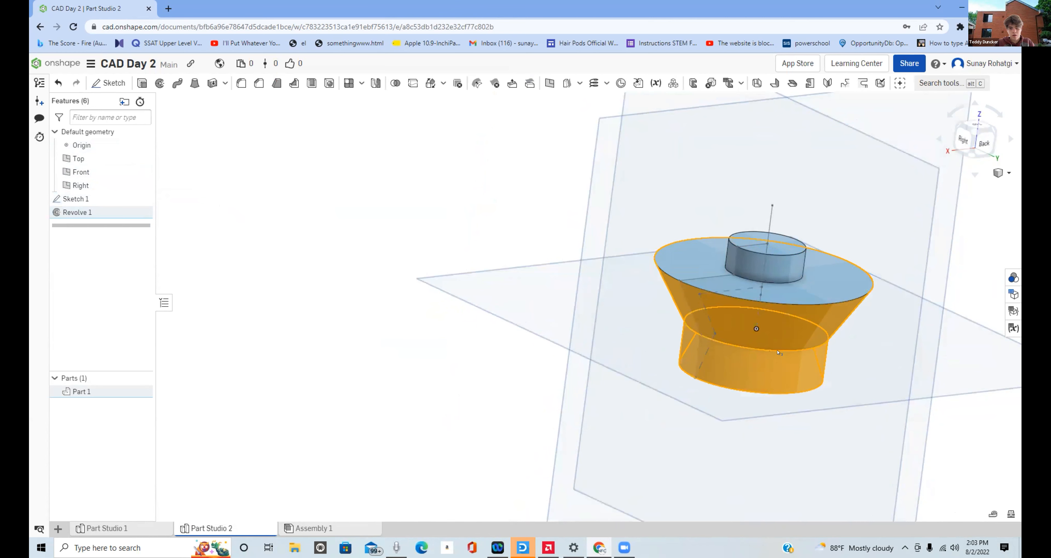
{"action": "right_click_drag", "start_coordinate": [252, 252], "coordinate": [238, 238]}
- Display the revolved part's sketch dimensions and open Sketch 1 for editing from its lower vertical dimension
{"action": "right_click", "coordinate": [134, 213]}
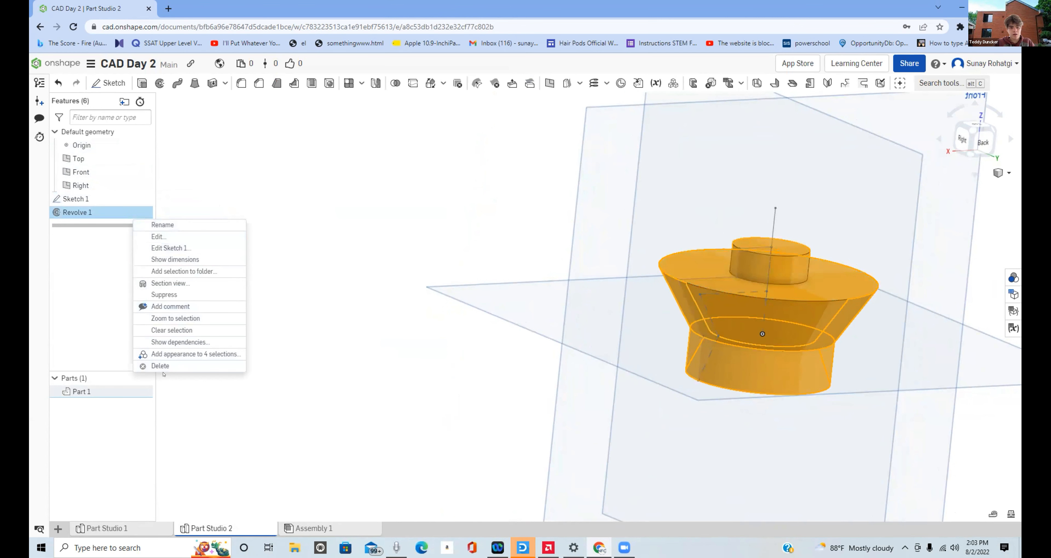
{"action": "left_click", "coordinate": [733, 293]}
{"action": "double_click", "coordinate": [775, 373]}
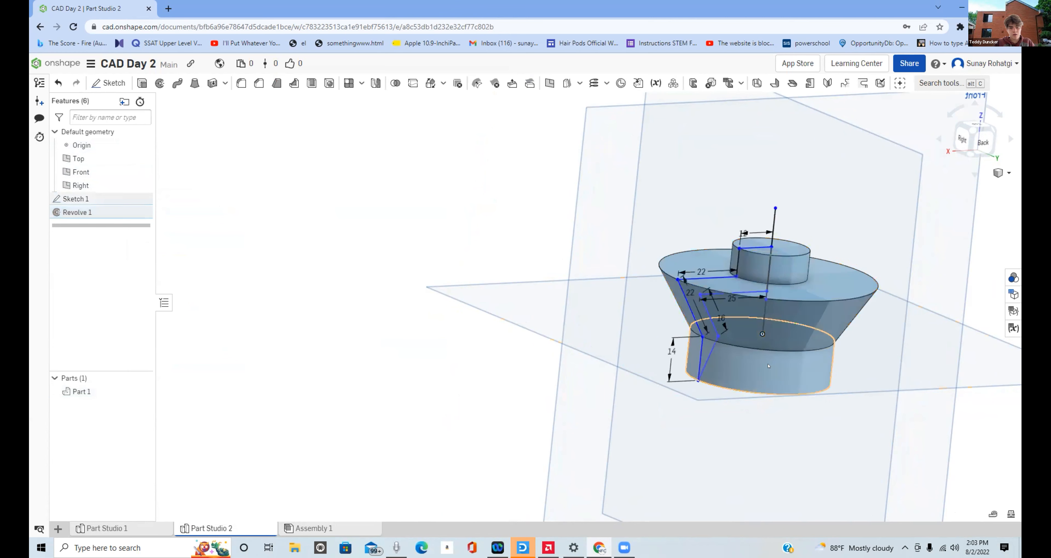
{"action": "right_click_drag", "start_coordinate": [775, 374], "coordinate": [737, 342]}
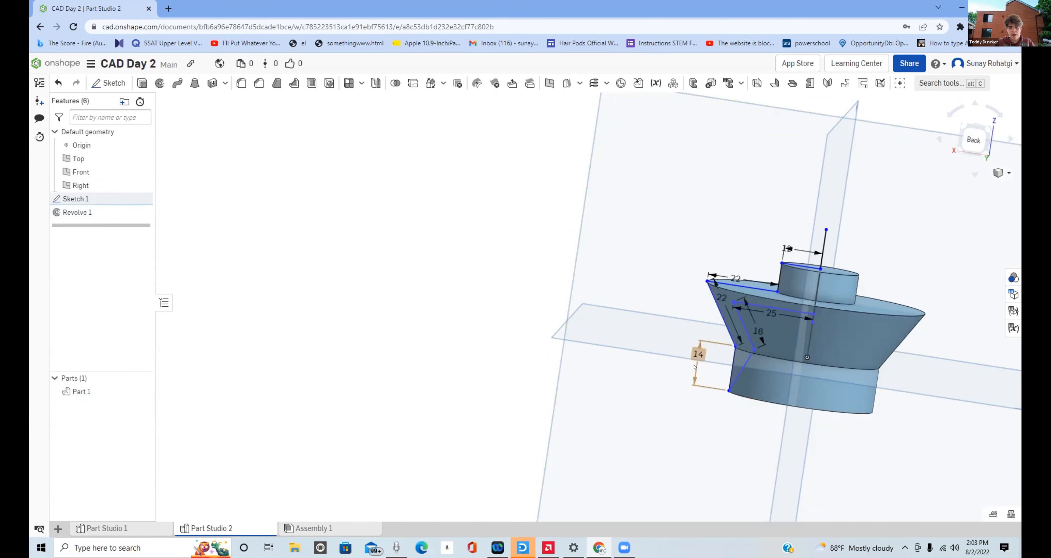
{"action": "double_click", "coordinate": [699, 354]}
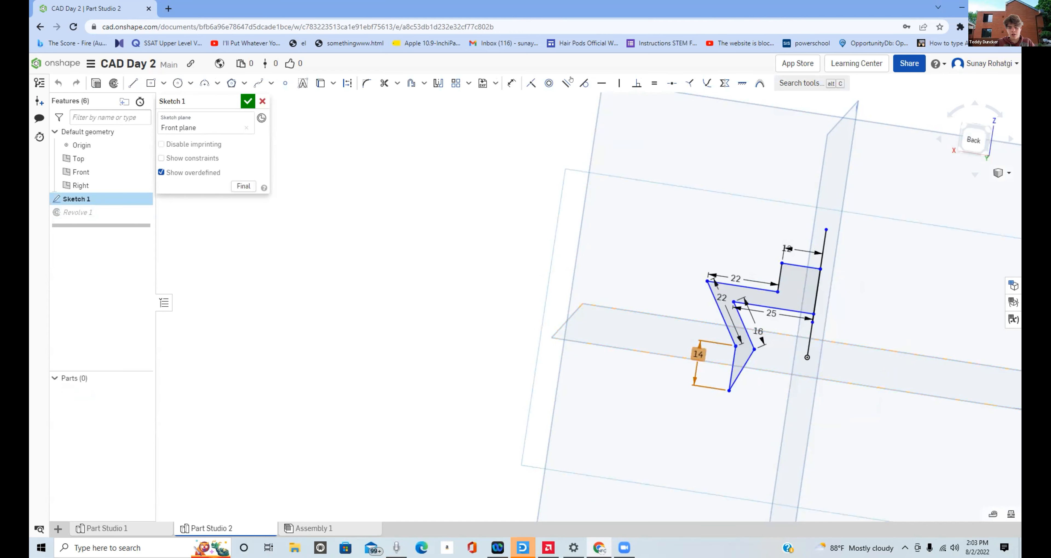
{"action": "left_click", "coordinate": [511, 83]}
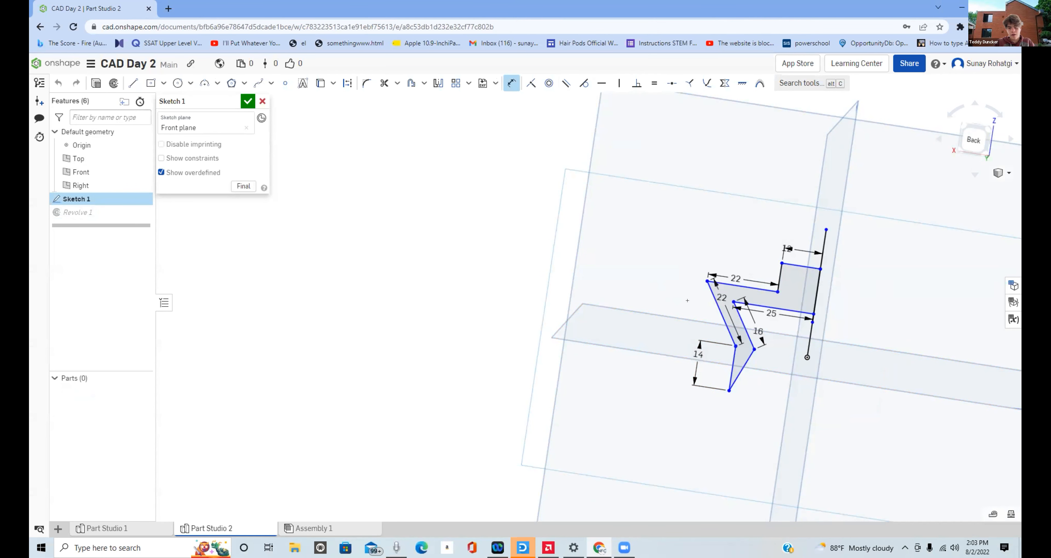
{"action": "left_click", "coordinate": [731, 367]}
{"action": "left_click", "coordinate": [742, 367]}
{"action": "key", "text": "Escape"}
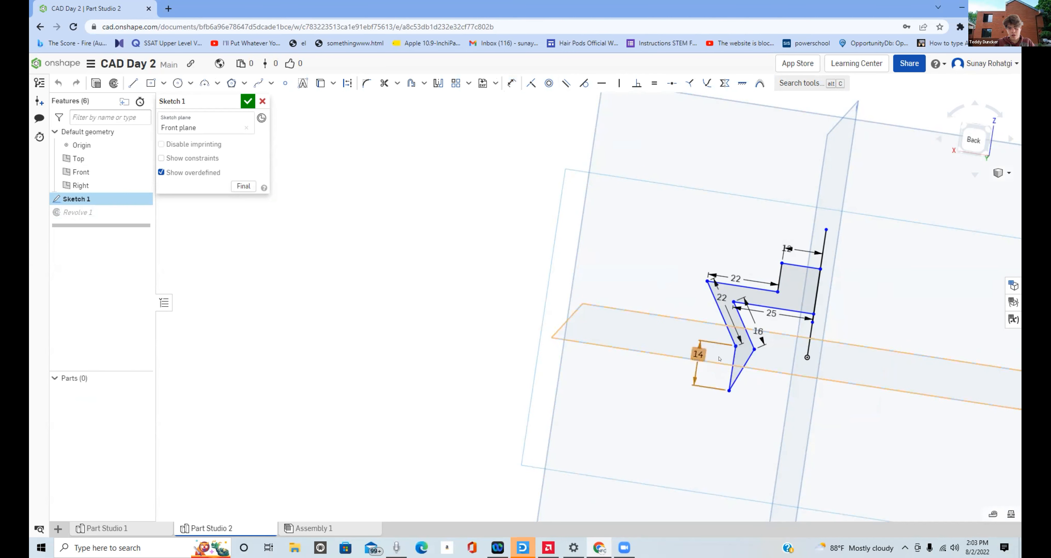
- Delete the length dimension of the profile's lower vertical line and dimension that line again at 10 mm
{"action": "mouse_move", "coordinate": [696, 353]}
{"action": "left_mouse_down"}
{"action": "mouse_move", "coordinate": [738, 353]}
{"action": "mouse_move", "coordinate": [728, 354]}
{"action": "left_mouse_up"}
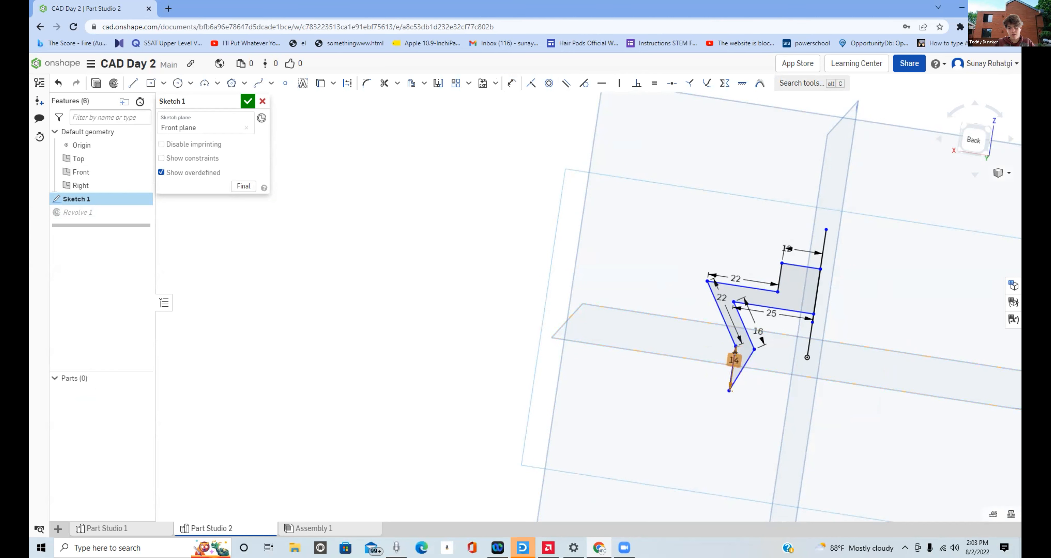
{"action": "key", "text": "Delete"}
{"action": "key", "text": "d"}
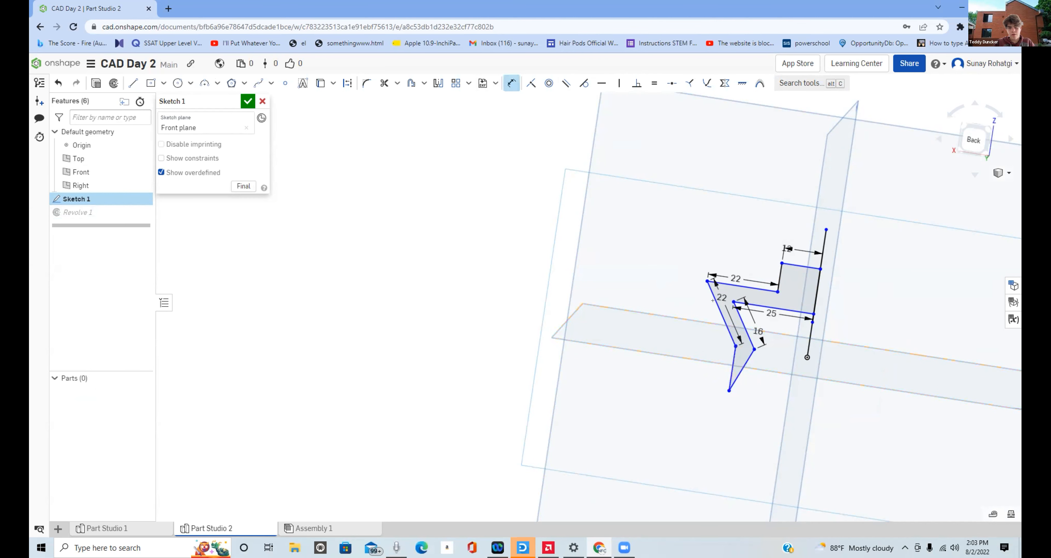
{"action": "left_click", "coordinate": [733, 368]}
{"action": "left_click", "coordinate": [712, 345]}
{"action": "type", "text": "10"}
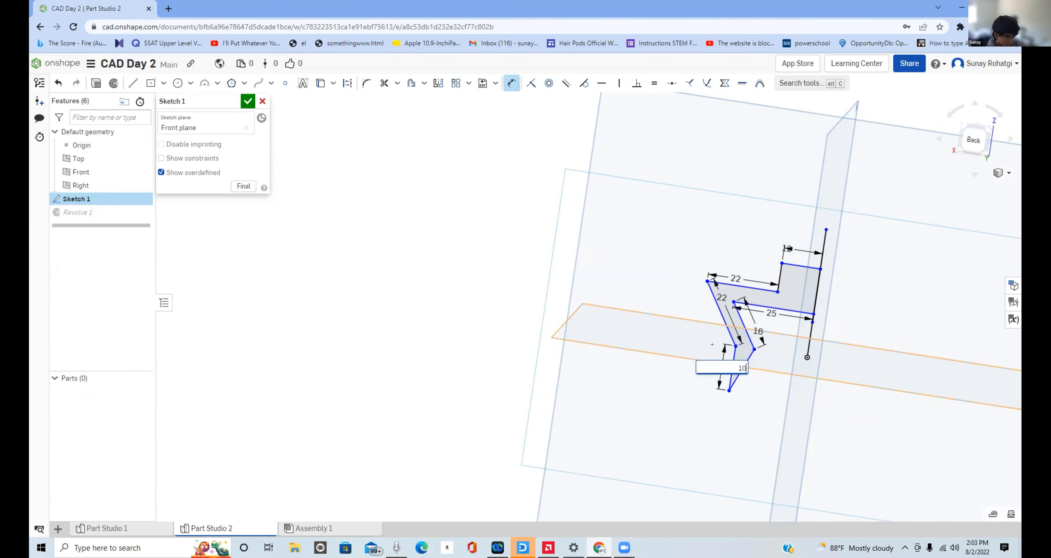
{"action": "key", "text": "Return"}
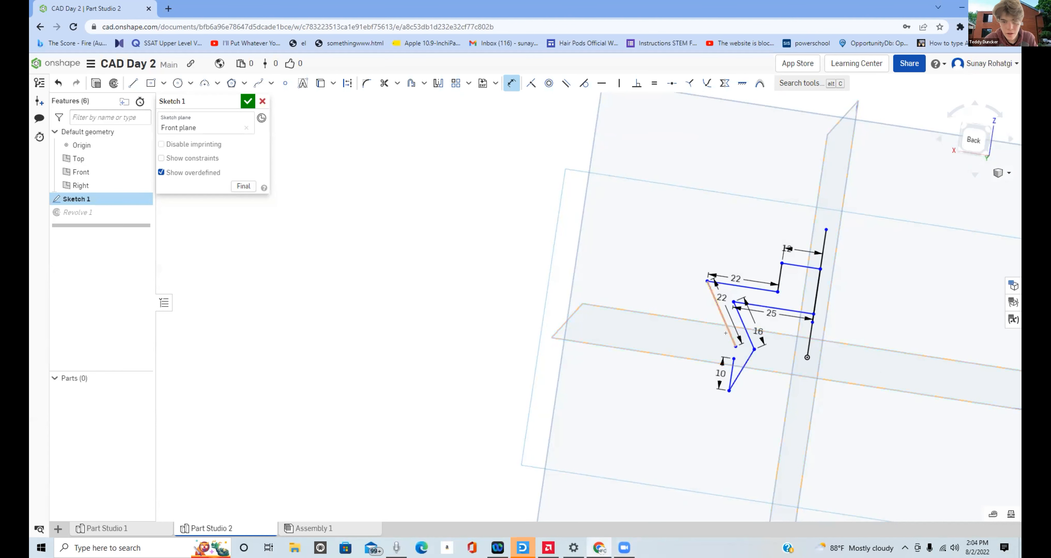
- Undo the 10 mm length set on the profile's lower vertical line
{"action": "key", "text": "super"}
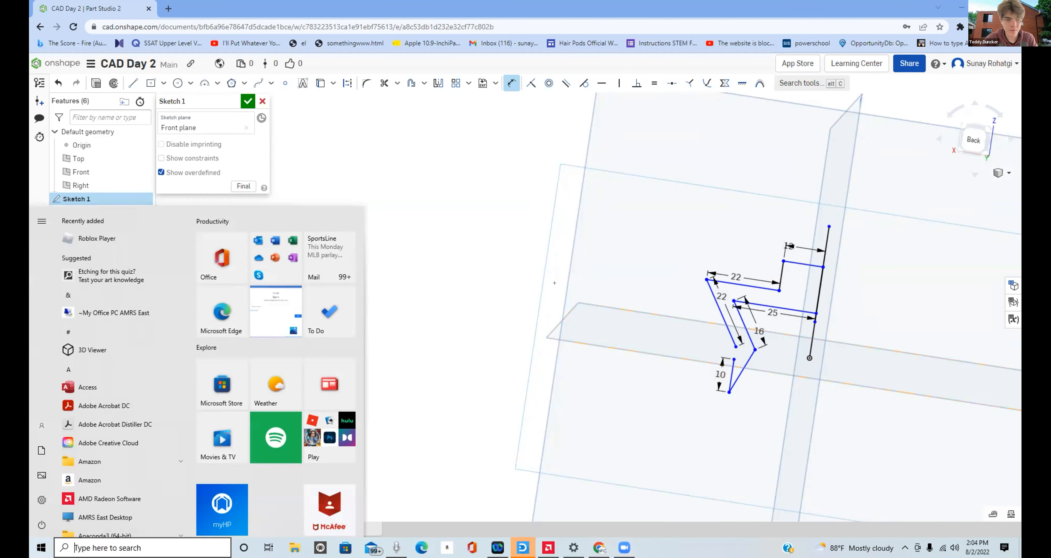
{"action": "left_click", "coordinate": [503, 245]}
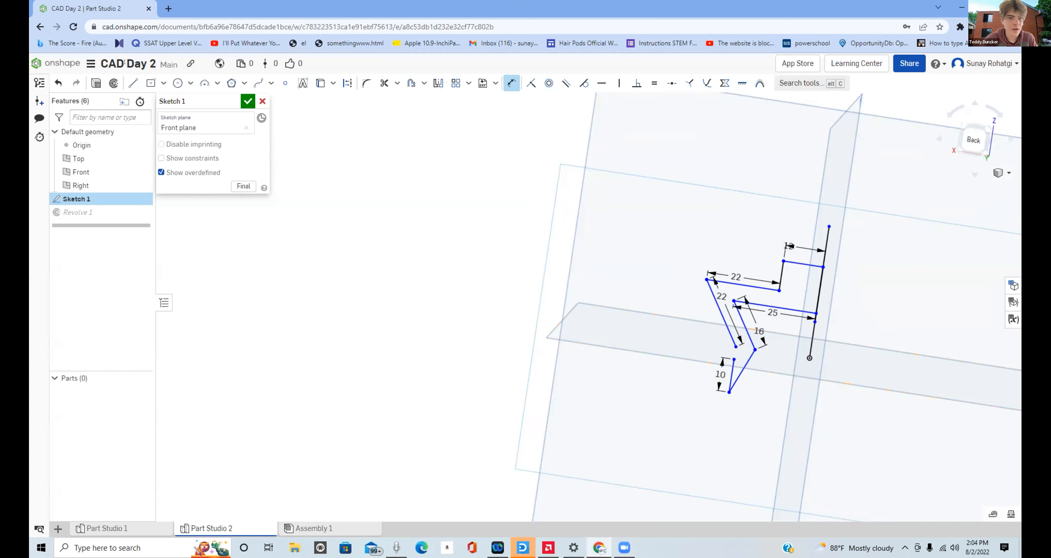
{"action": "left_click", "coordinate": [58, 82]}
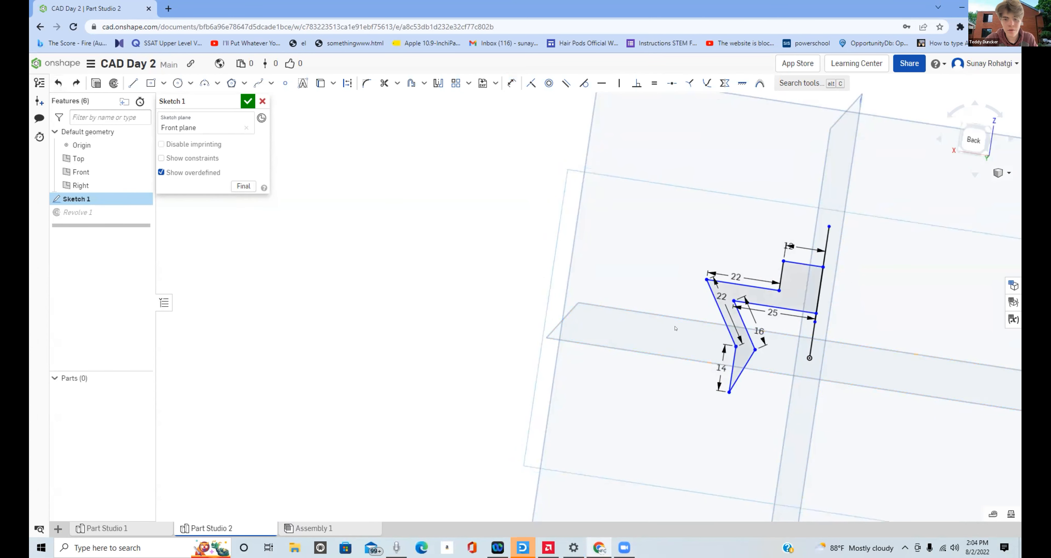
- View the sketch from the front and dimension the lower vertical line 10 mm from the vertical revolve axis
{"action": "scroll", "coordinate": [812, 393], "scroll_direction": "up", "scroll_amount": 2}
{"action": "right_click_drag", "start_coordinate": [826, 394], "coordinate": [811, 395]}
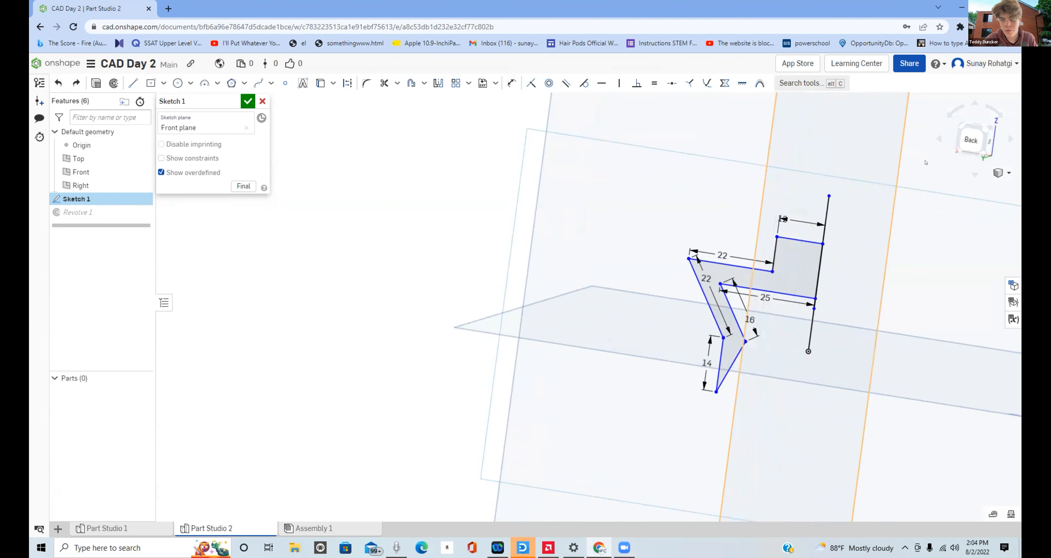
{"action": "right_click_drag", "start_coordinate": [960, 201], "coordinate": [835, 286]}
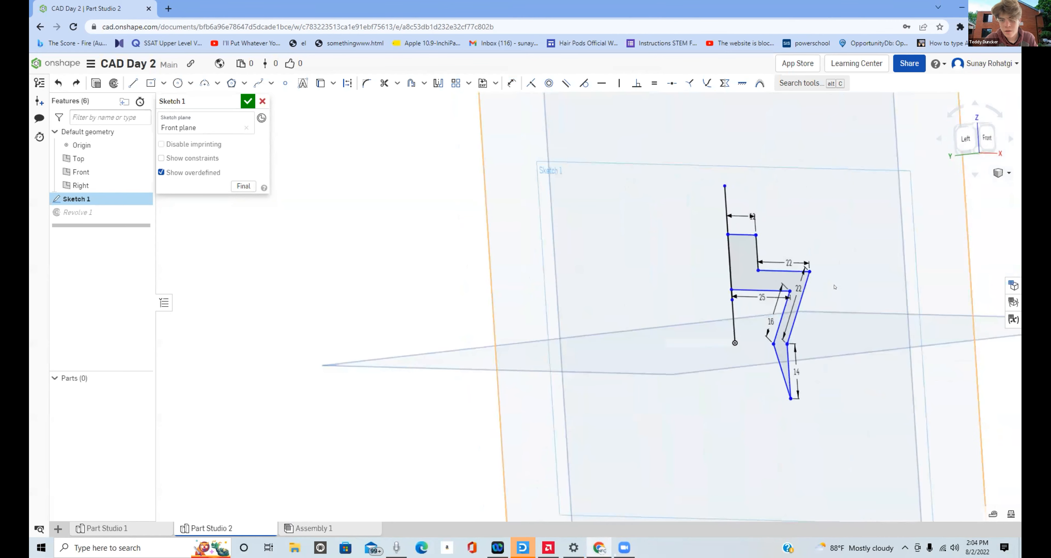
{"action": "left_click", "coordinate": [981, 138]}
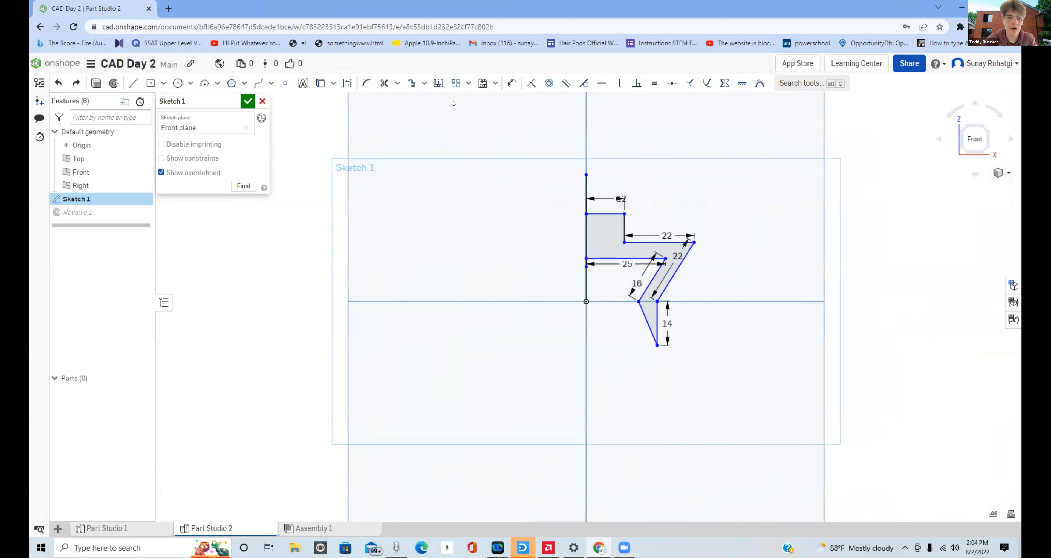
{"action": "left_click", "coordinate": [507, 80]}
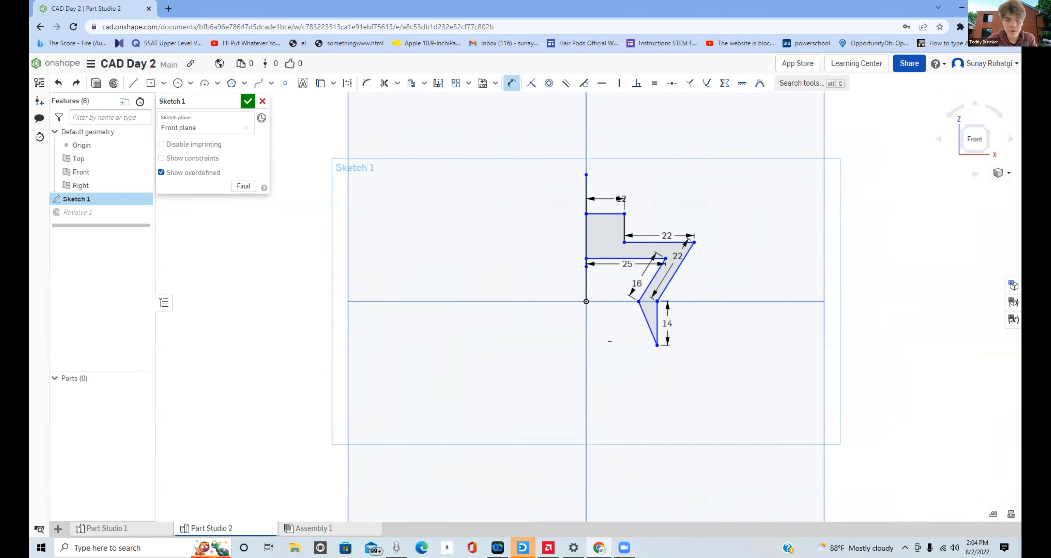
{"action": "left_click", "coordinate": [579, 335]}
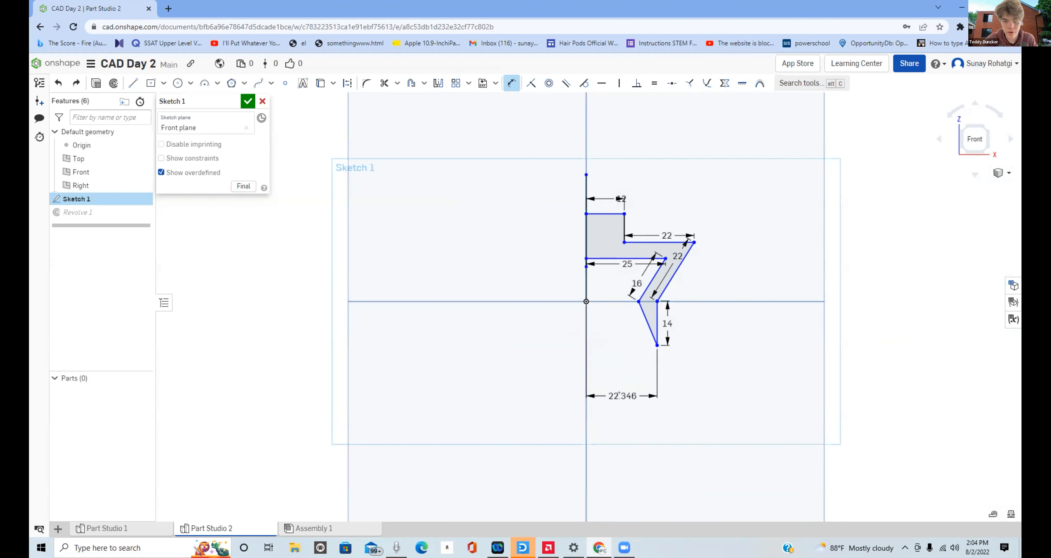
{"action": "left_click", "coordinate": [619, 394]}
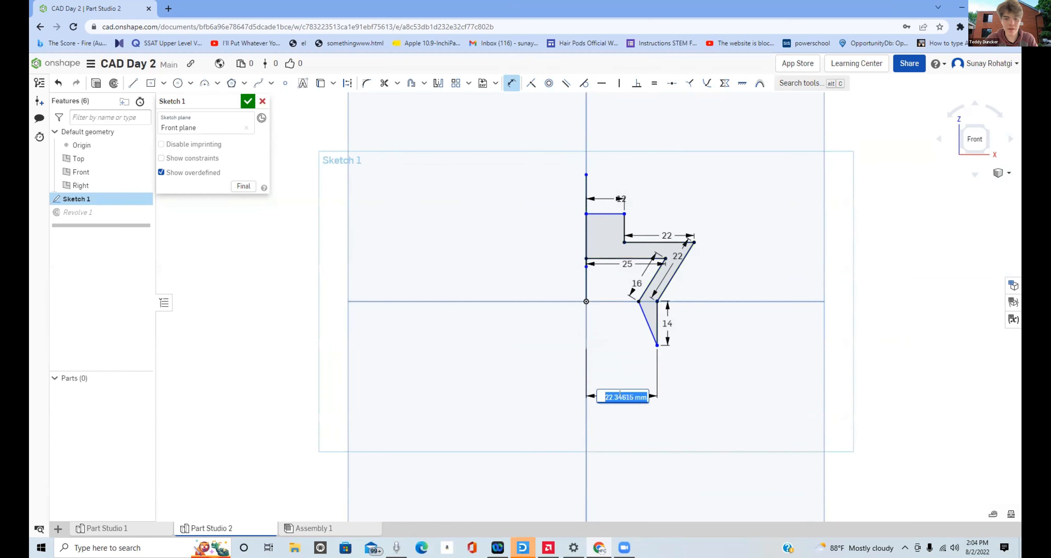
{"action": "type", "text": "10"}
{"action": "key", "text": "Return"}
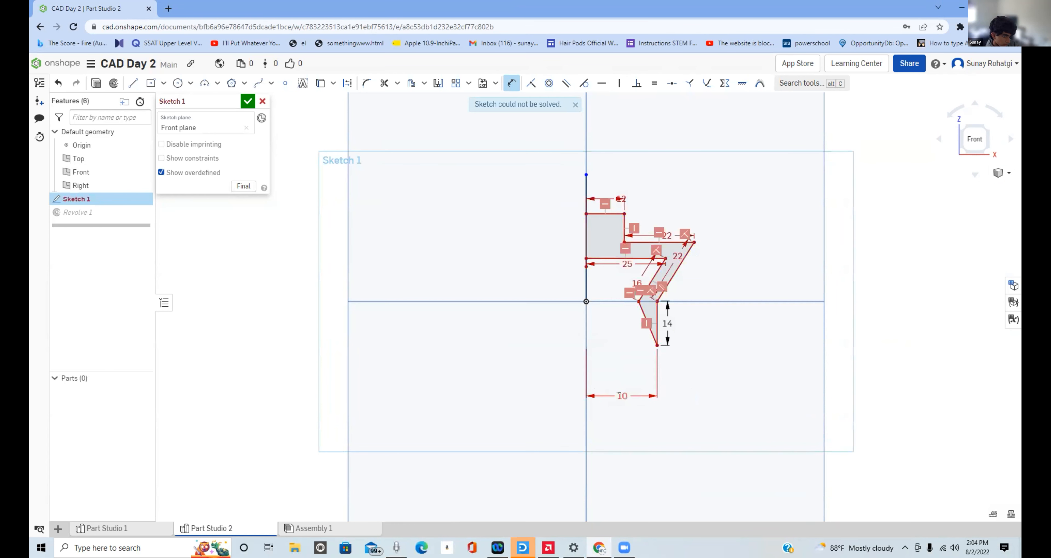
- Delete the 25 mm dimension of the inner horizontal line and the 22 mm dimension of the upper horizontal ledge
{"action": "scroll", "coordinate": [650, 261], "scroll_direction": "up", "scroll_amount": 3}
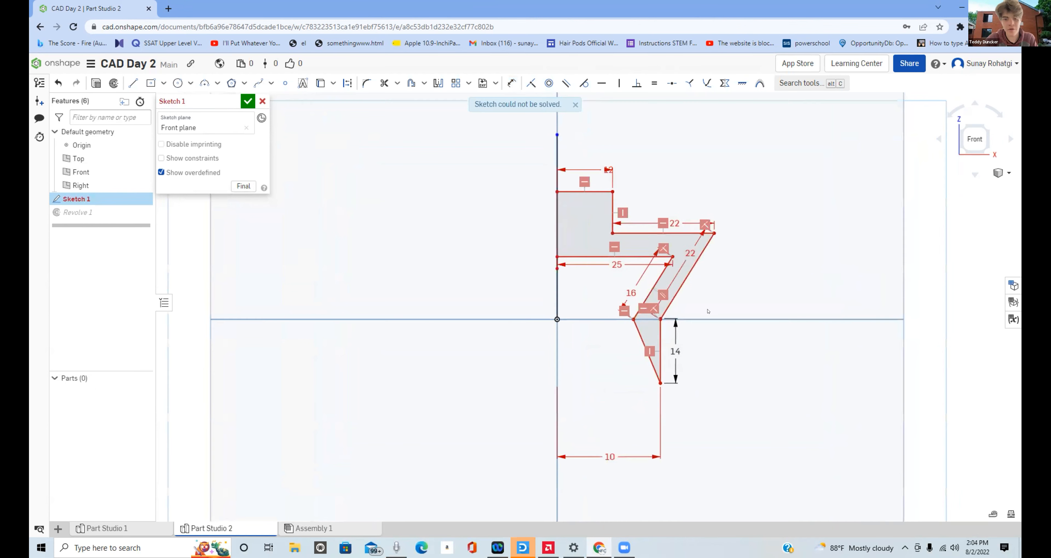
{"action": "scroll", "coordinate": [708, 312], "scroll_direction": "down", "scroll_amount": 1}
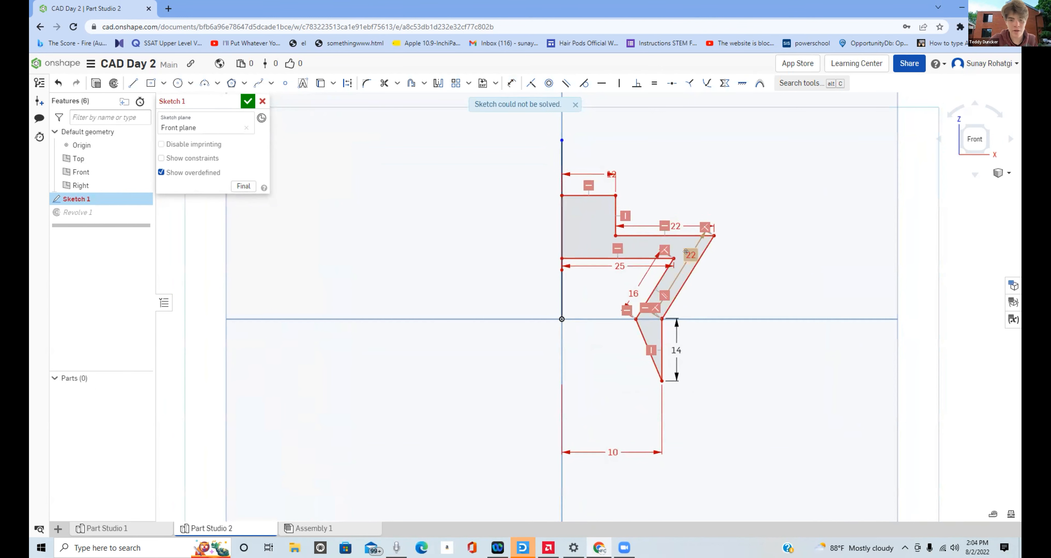
{"action": "left_click", "coordinate": [611, 261]}
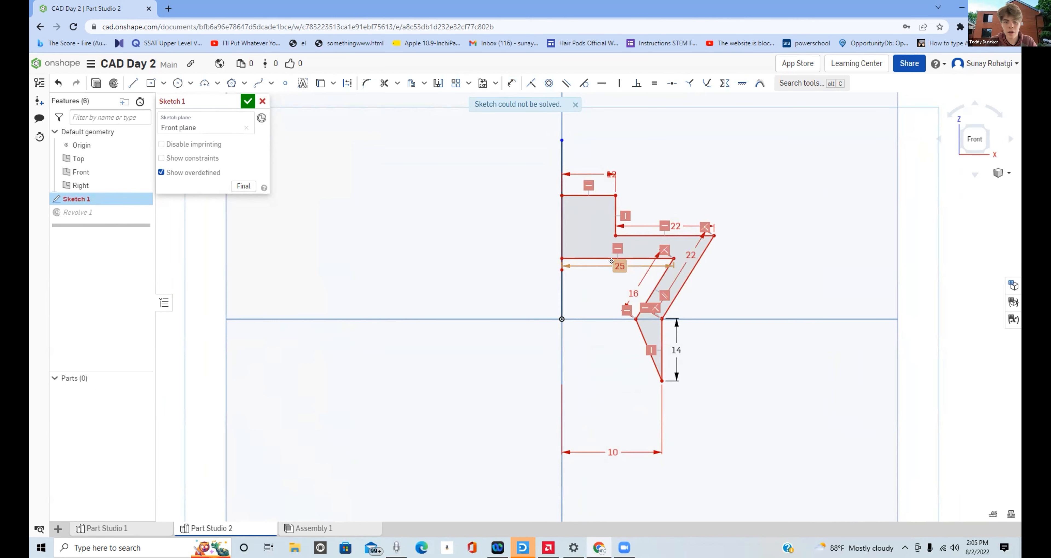
{"action": "left_click", "coordinate": [617, 265]}
{"action": "key", "text": "Delete"}
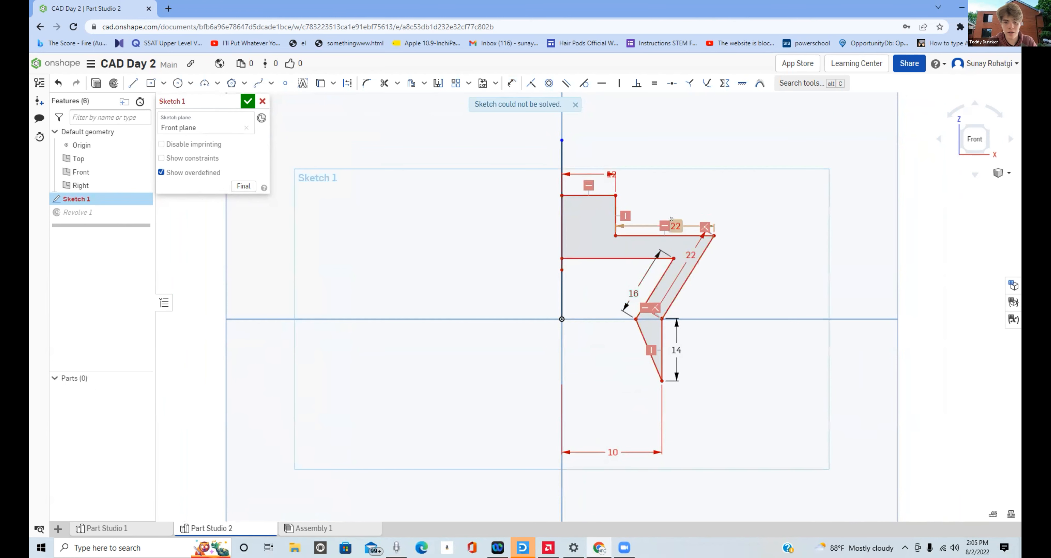
{"action": "left_click", "coordinate": [673, 225]}
{"action": "key", "text": "Delete"}
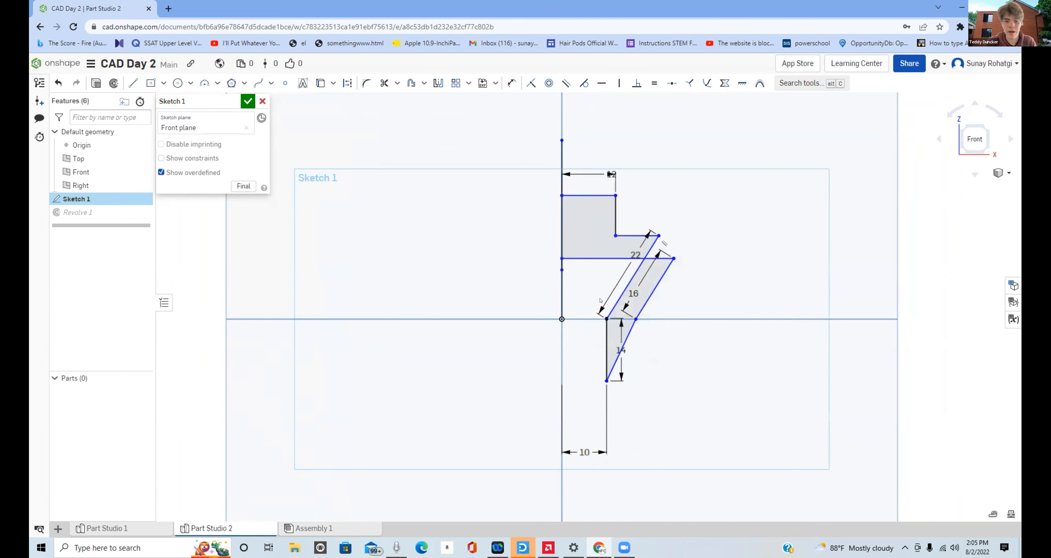
- Delete the 22 mm slanted line together with its dimension, and the inner horizontal line that crosses it
{"action": "scroll", "coordinate": [632, 272], "scroll_direction": "up", "scroll_amount": 3}
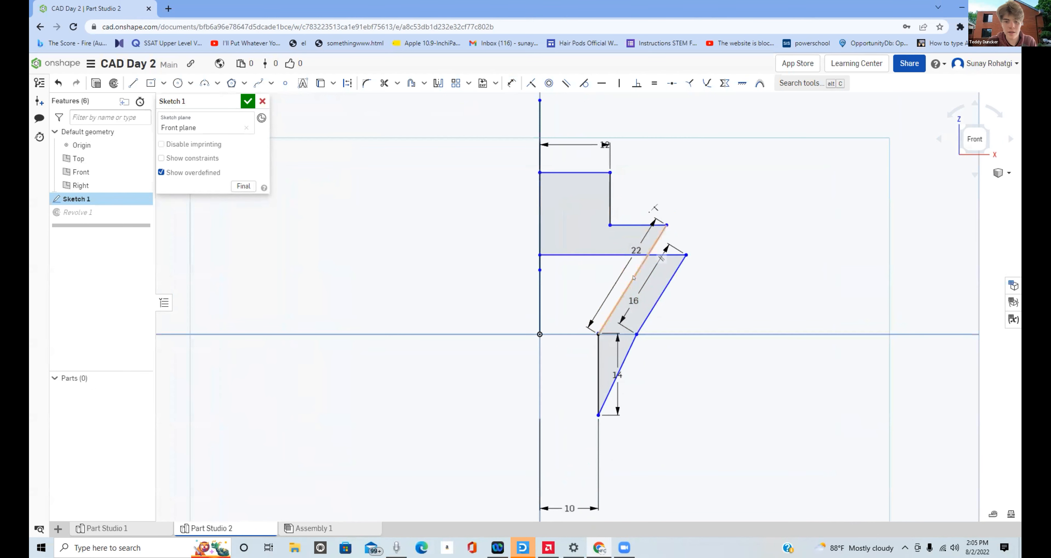
{"action": "left_click", "coordinate": [629, 251]}
{"action": "key", "text": "Delete"}
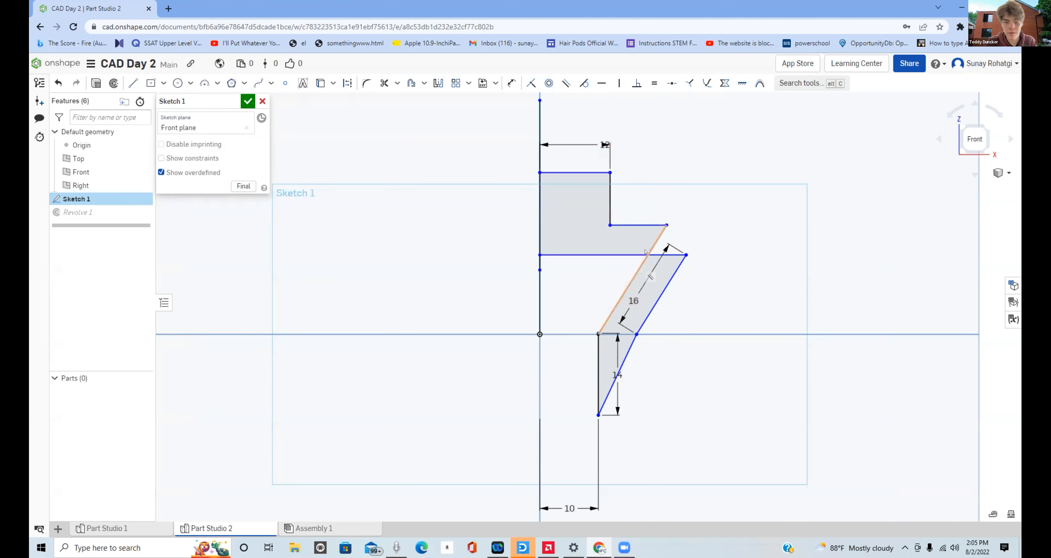
{"action": "left_click", "coordinate": [650, 244]}
{"action": "key", "text": "Delete"}
{"action": "left_click", "coordinate": [627, 254]}
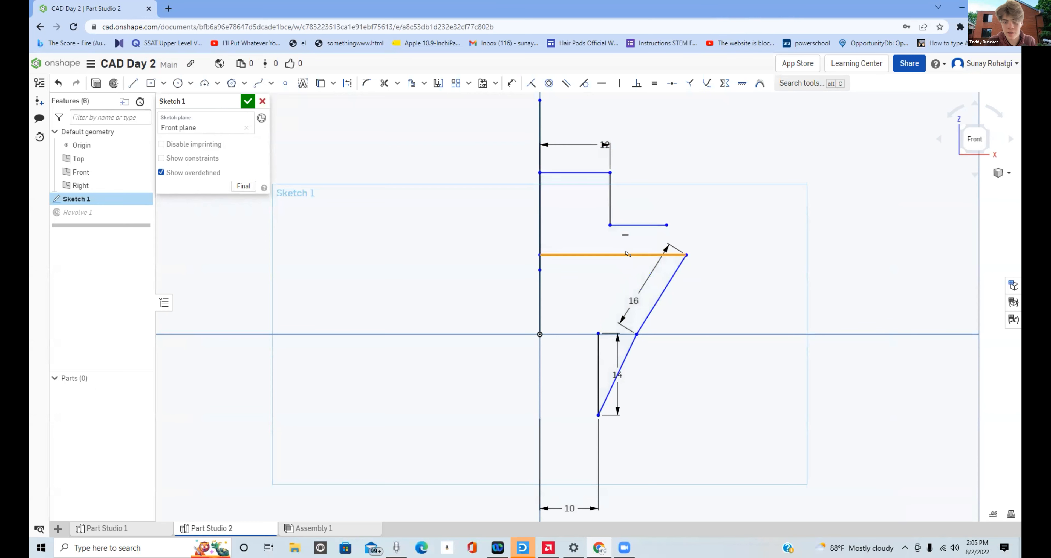
{"action": "key", "text": "Delete"}
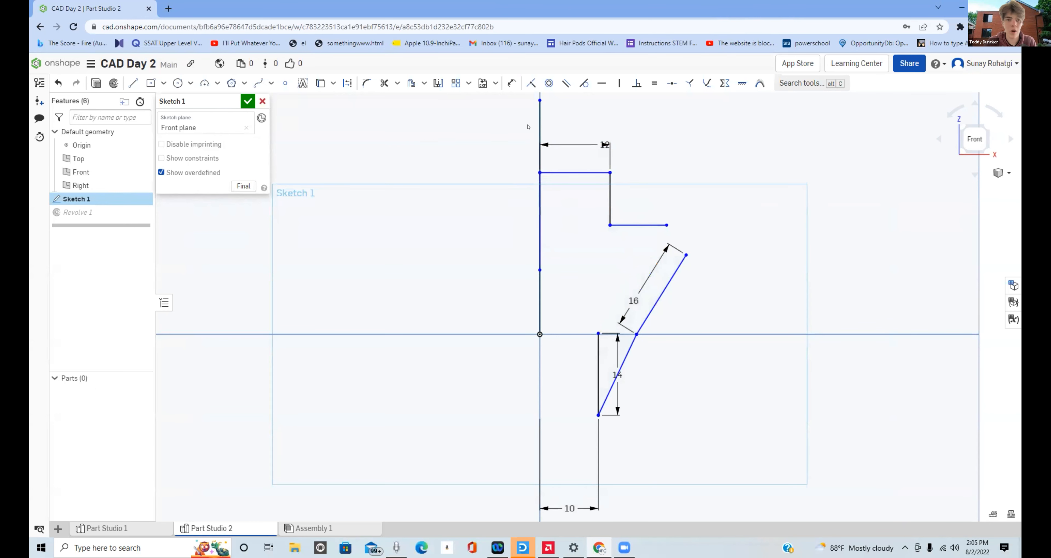
- Delete the 16 mm slanted line from the revolve profile sketch
{"action": "left_click", "coordinate": [132, 83]}
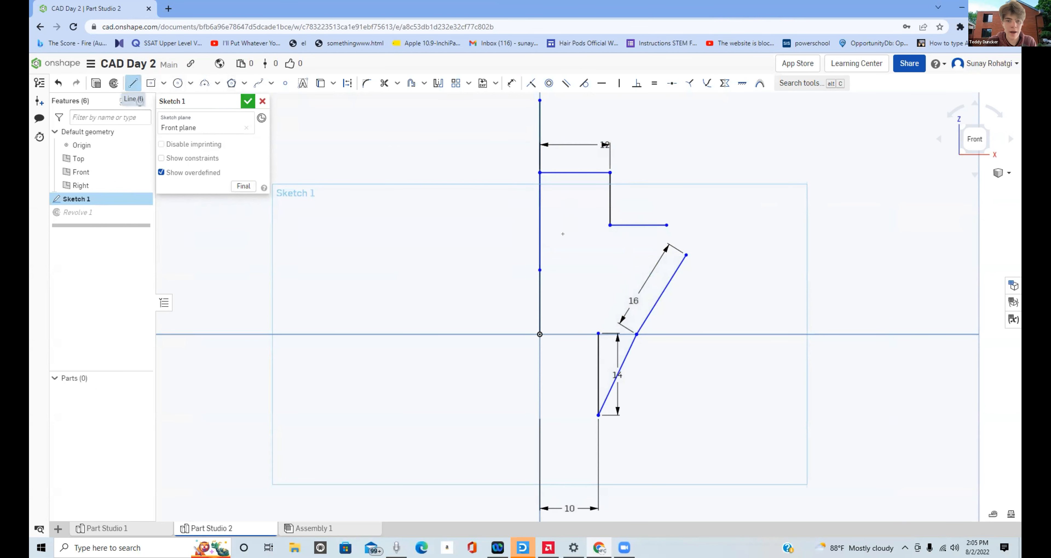
{"action": "key", "text": "Escape"}
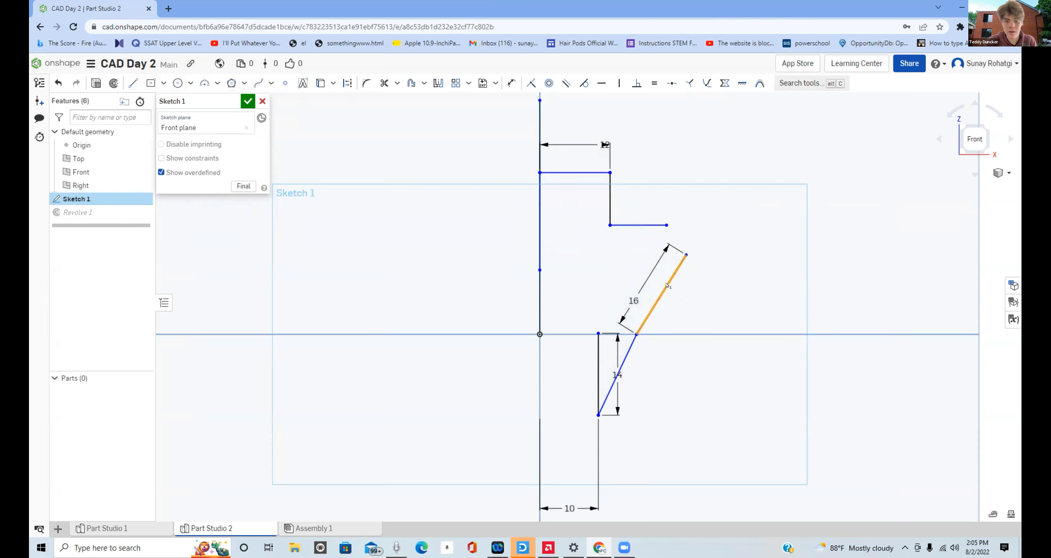
{"action": "left_click", "coordinate": [667, 286]}
{"action": "key", "text": "Delete"}
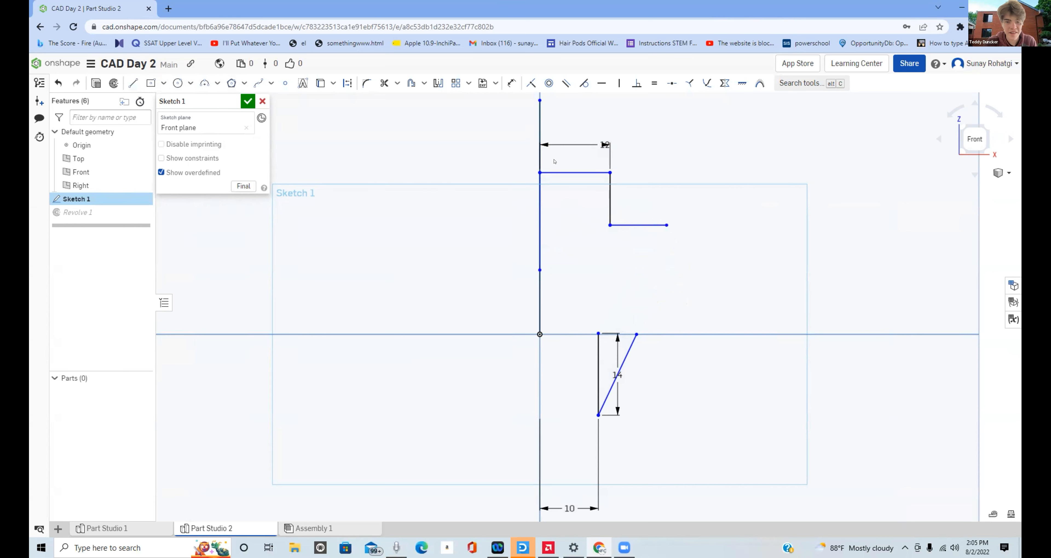
- Connect the upper ledge's free end to the top of the lower slanted line, and shorten the ledge so the connecting line is nearly vertical
{"action": "left_click", "coordinate": [132, 82]}
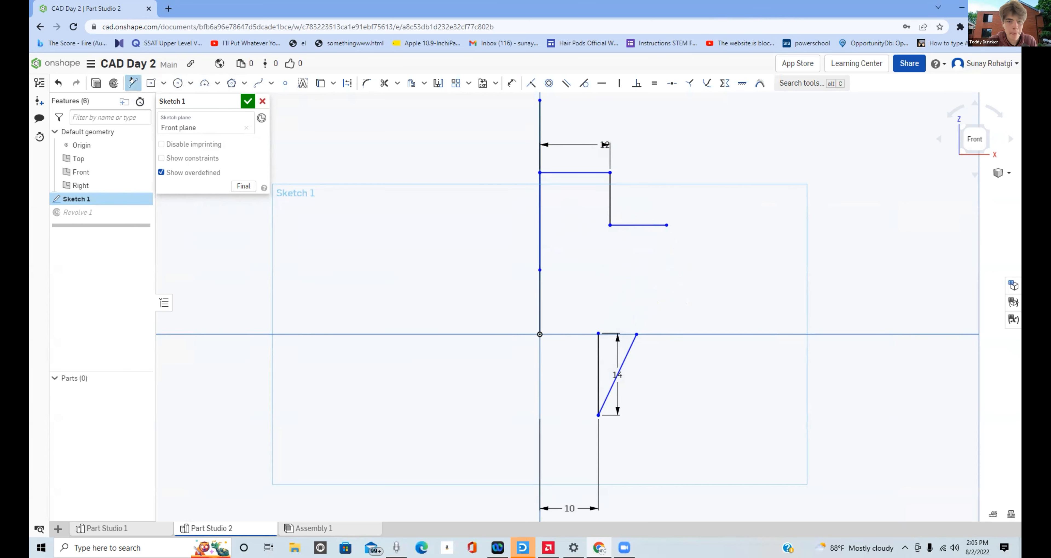
{"action": "left_click", "coordinate": [666, 225]}
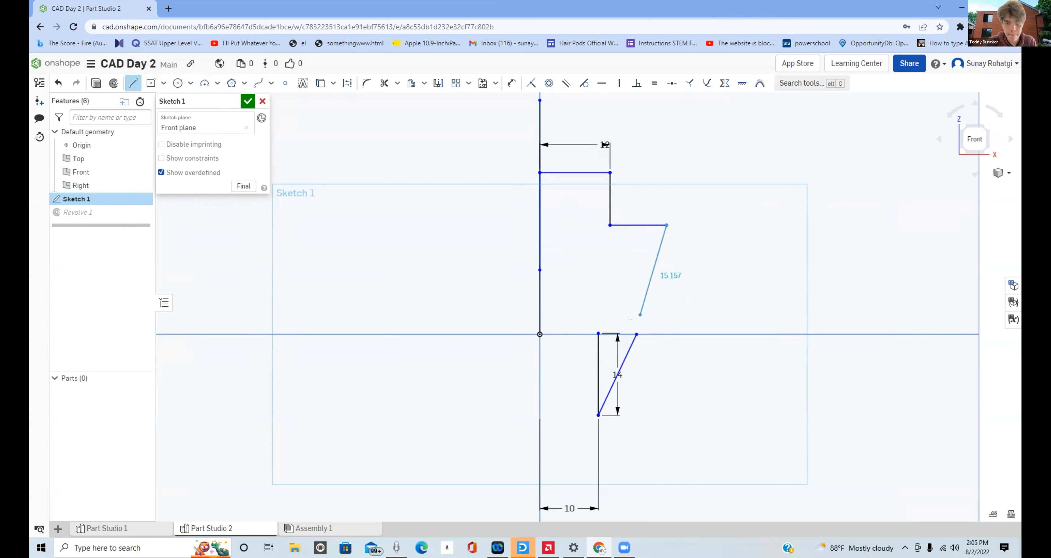
{"action": "left_click", "coordinate": [635, 334]}
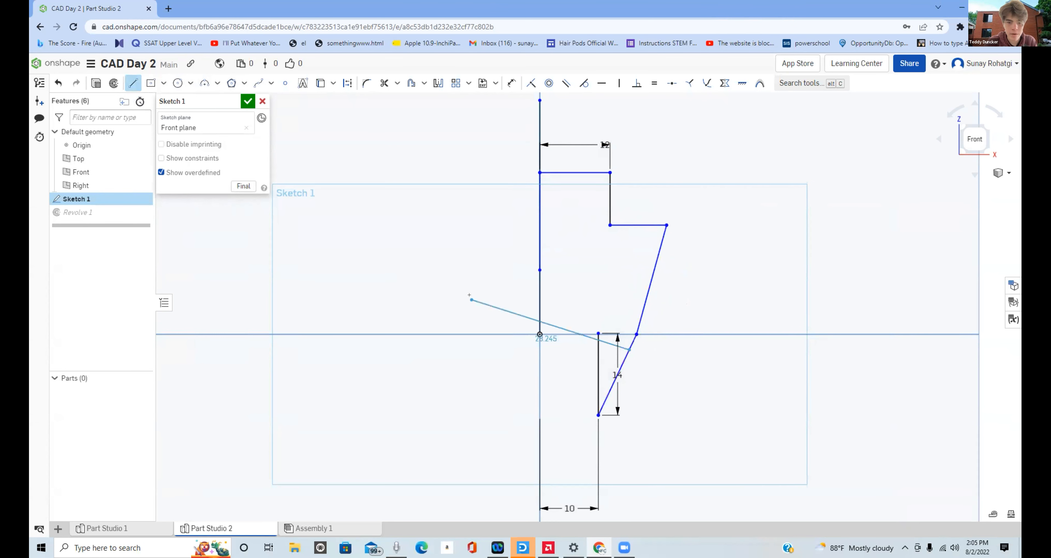
{"action": "left_click", "coordinate": [133, 82]}
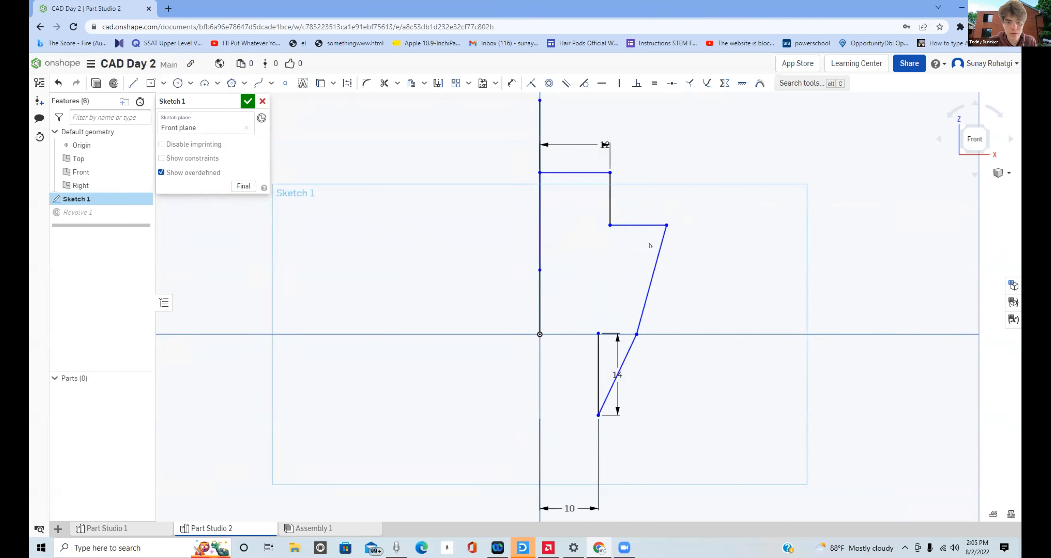
{"action": "left_click_drag", "start_coordinate": [661, 224], "coordinate": [635, 220]}
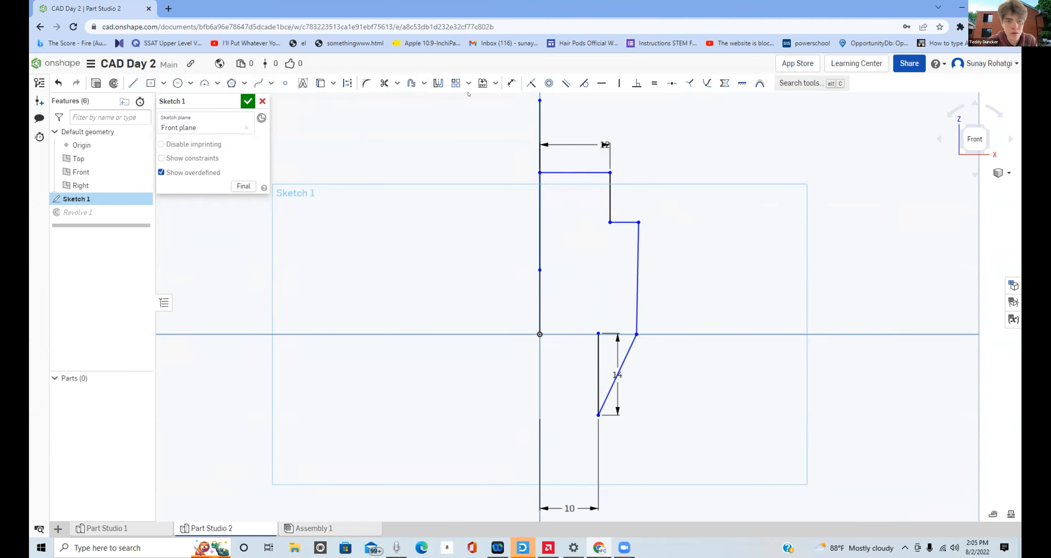
- Dimension the top of the lower slanted line from the lower vertical line at 2 mm, and change that offset to 3 mm
{"action": "left_click", "coordinate": [509, 82]}
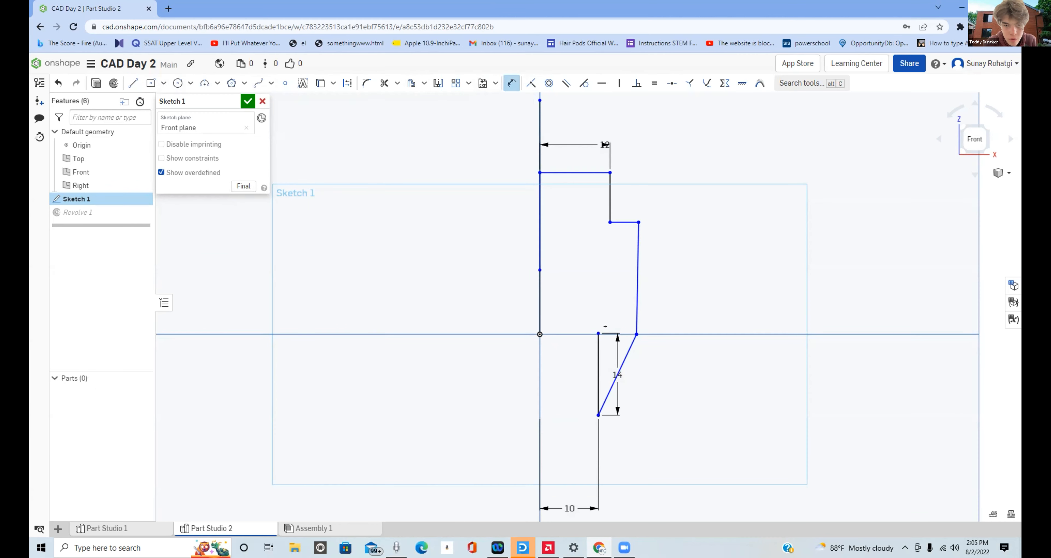
{"action": "left_click", "coordinate": [635, 334]}
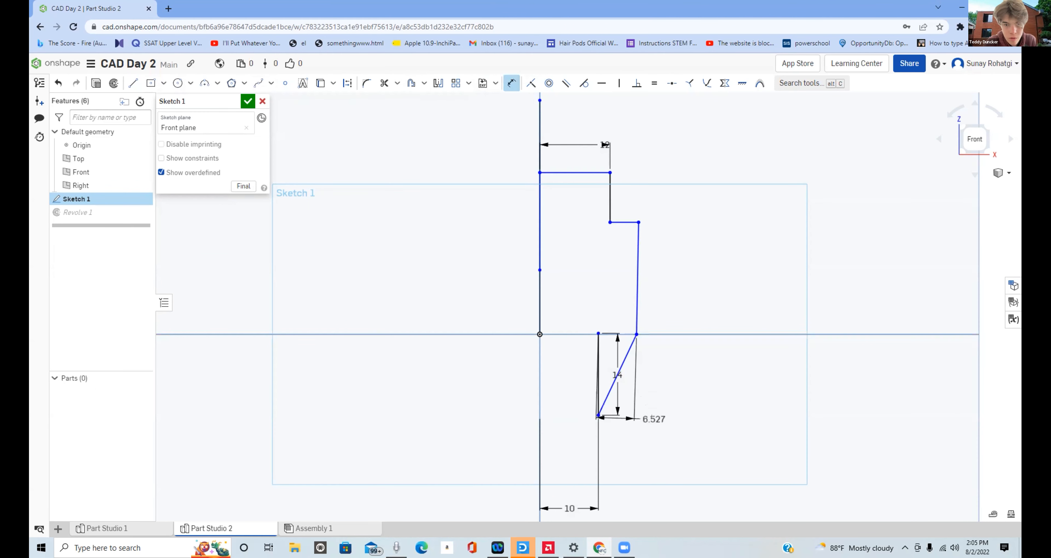
{"action": "left_click", "coordinate": [646, 446]}
{"action": "type", "text": "2"}
{"action": "key", "text": "Return"}
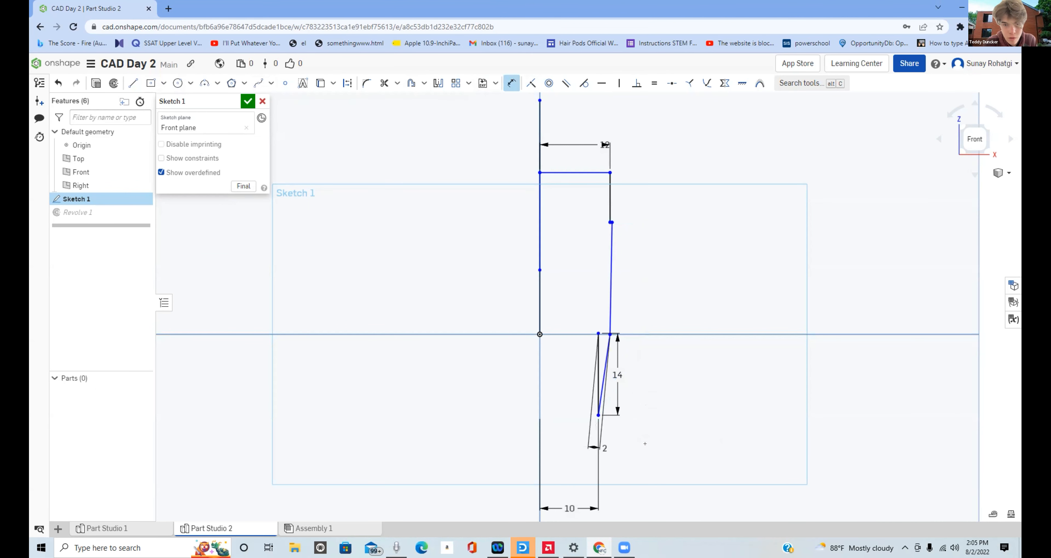
{"action": "key", "text": "Escape"}
{"action": "double_click", "coordinate": [595, 442]}
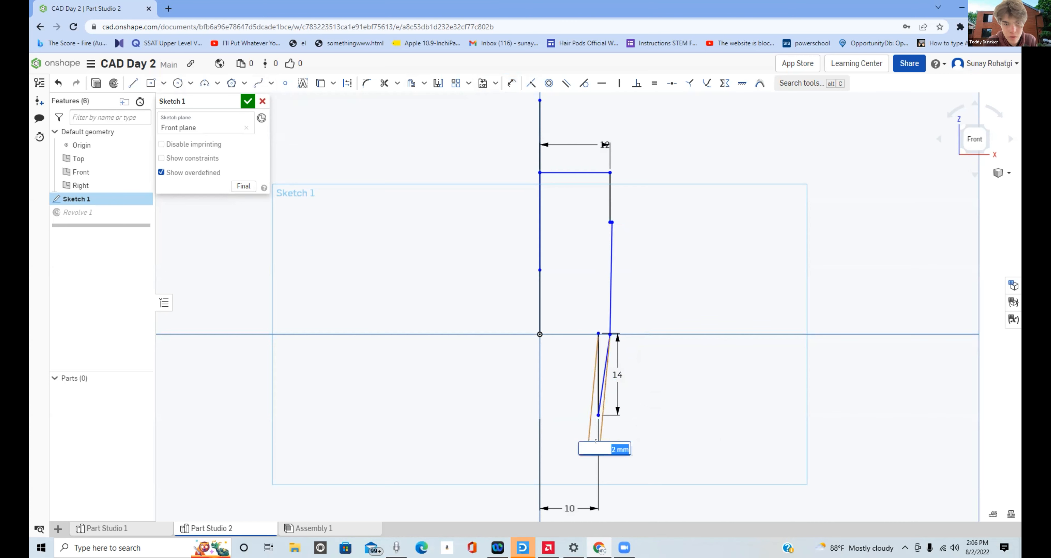
{"action": "type", "text": "3"}
{"action": "key", "text": "Return"}
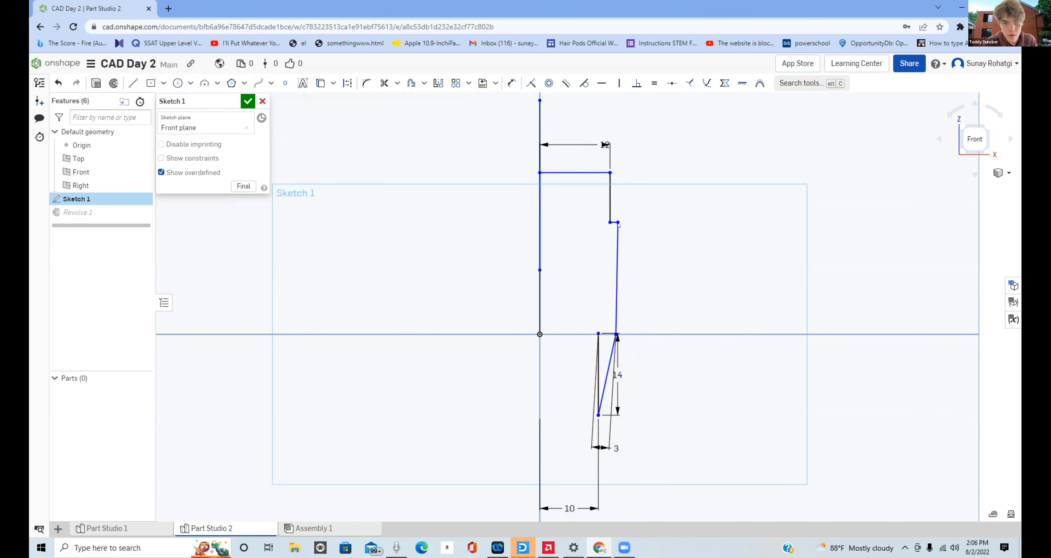
- Delete the near-vertical connecting line, the lower slanted line and the upper vertical line of the profile
{"action": "left_click", "coordinate": [618, 277]}
{"action": "key", "text": "Delete"}
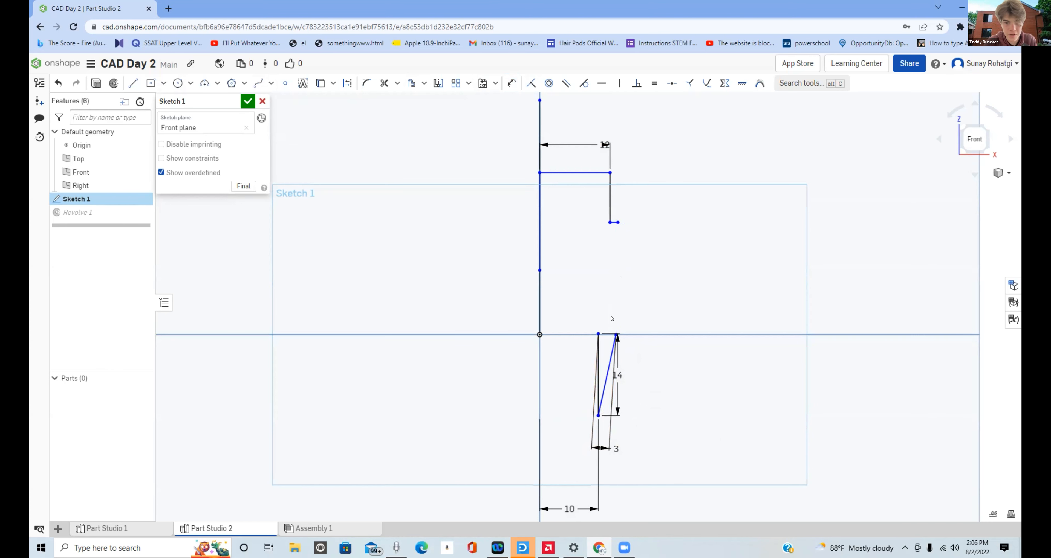
{"action": "left_click", "coordinate": [611, 353]}
{"action": "key", "text": "Delete"}
{"action": "left_click", "coordinate": [610, 200]}
{"action": "key", "text": "Delete"}
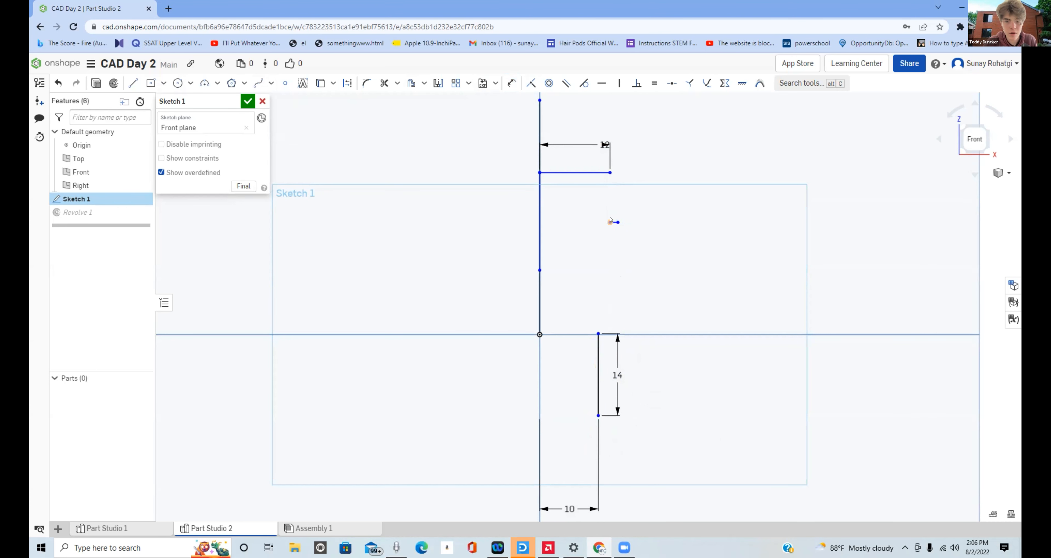
- Delete the rest of the old profile, including the top horizontal line, short ledge and 14 mm vertical line, keeping only the long vertical axis line
{"action": "scroll", "coordinate": [611, 221], "scroll_direction": "up", "scroll_amount": 2}
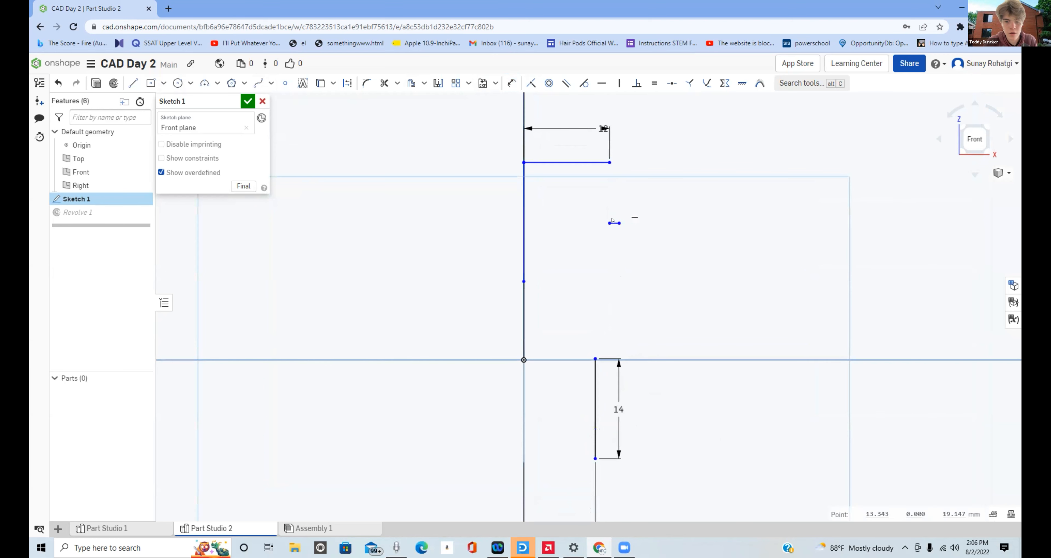
{"action": "left_click", "coordinate": [546, 162]}
{"action": "key", "text": "Delete"}
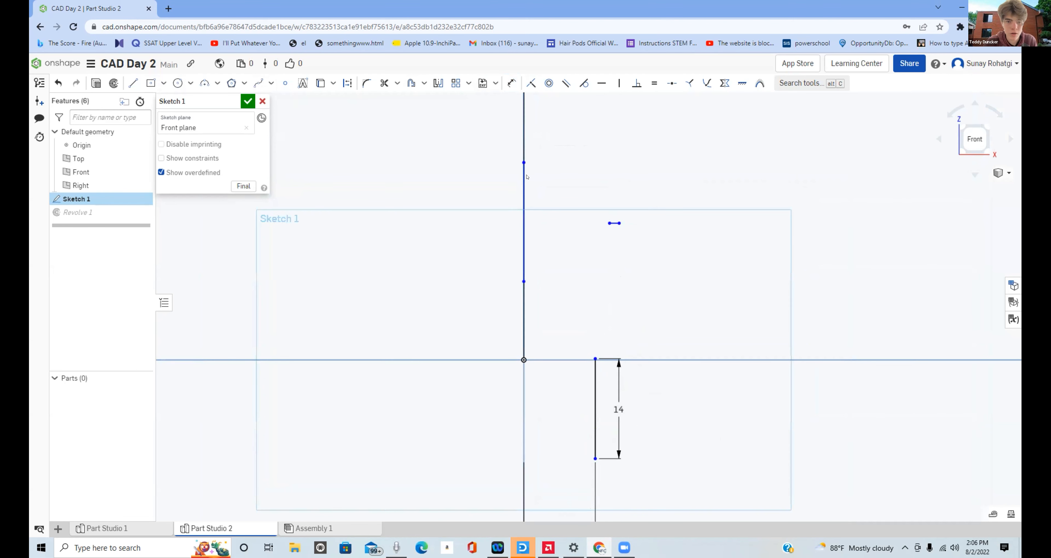
{"action": "left_click", "coordinate": [526, 176]}
{"action": "key", "text": "Delete"}
{"action": "mouse_move", "coordinate": [699, 524]}
{"action": "left_mouse_down"}
{"action": "mouse_move", "coordinate": [609, 259]}
{"action": "mouse_move", "coordinate": [559, 176]}
{"action": "left_mouse_up"}
{"action": "scroll", "coordinate": [602, 236], "scroll_direction": "down", "scroll_amount": 5}
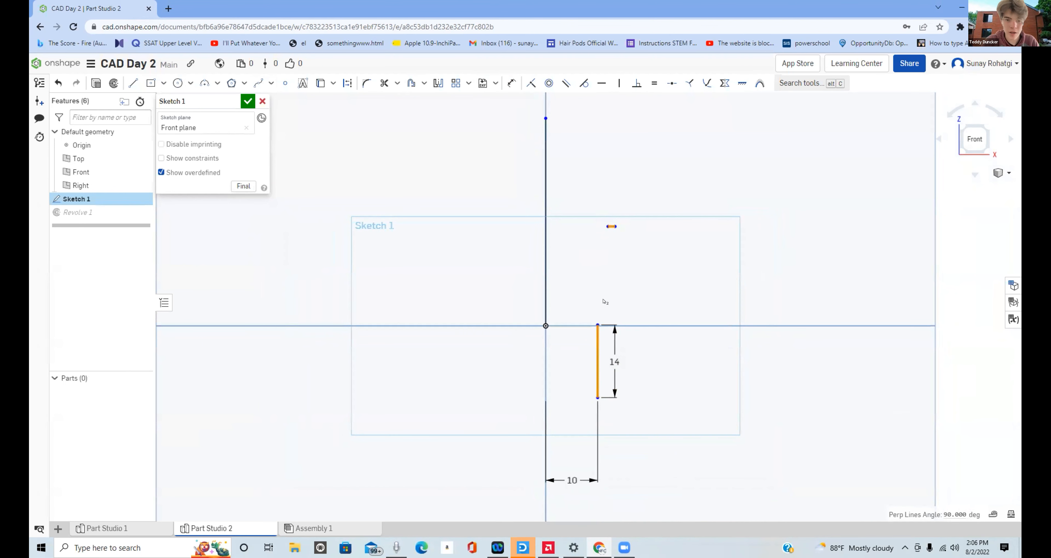
{"action": "key", "text": "Delete"}
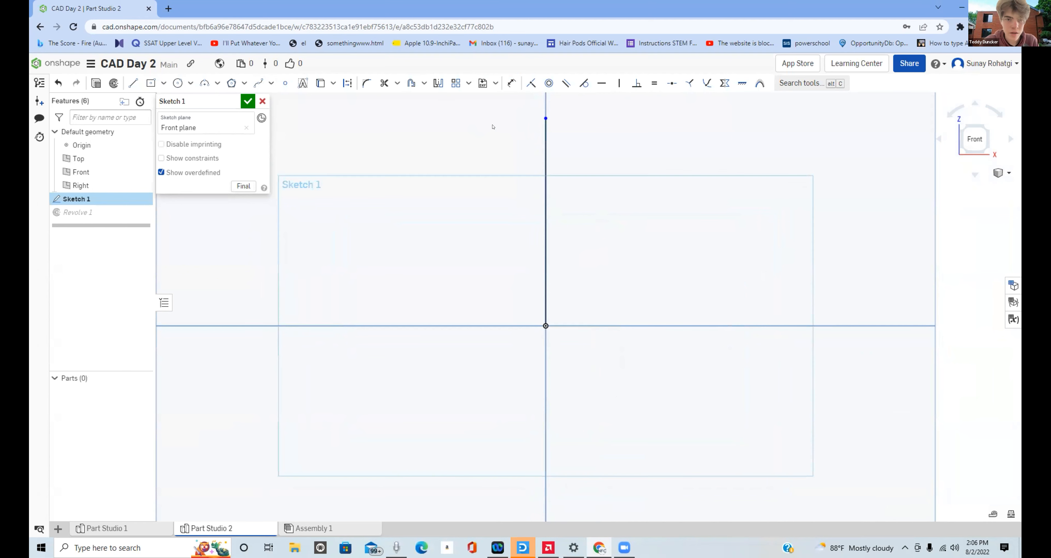
- Draw an outward-slanting line about 21.6 mm long, starting on the horizontal axis beside the origin
{"action": "left_click", "coordinate": [132, 83]}
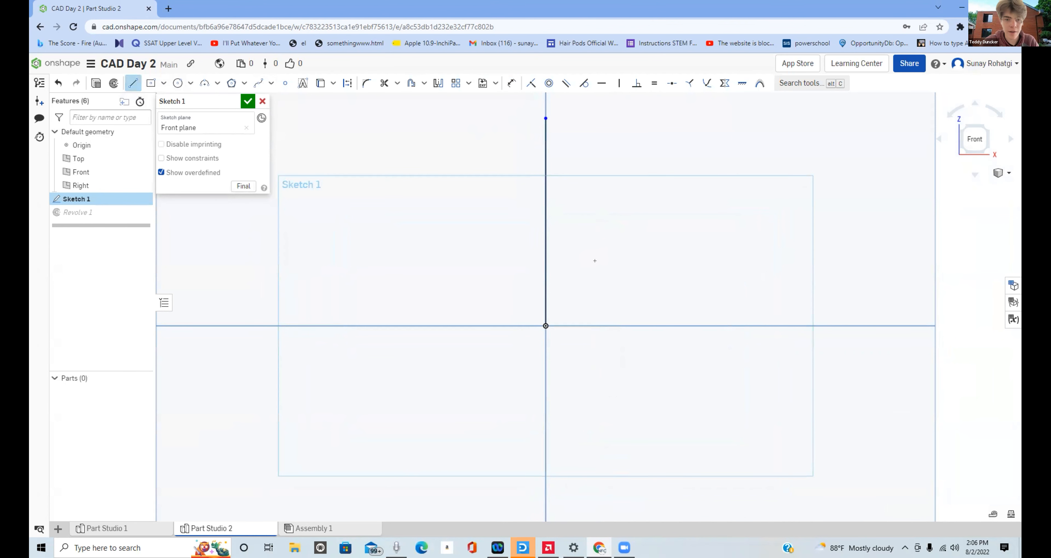
{"action": "left_click", "coordinate": [601, 326]}
{"action": "left_click", "coordinate": [626, 212]}
{"action": "key", "text": "Escape"}
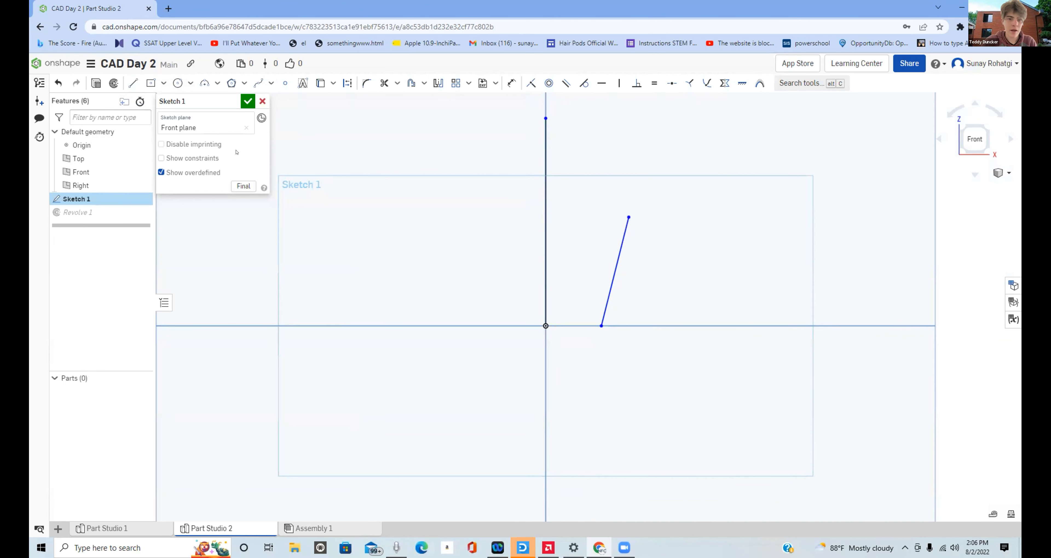
- Dimension the slanted line's lower end 10 mm from the vertical revolve axis
{"action": "left_click", "coordinate": [512, 84]}
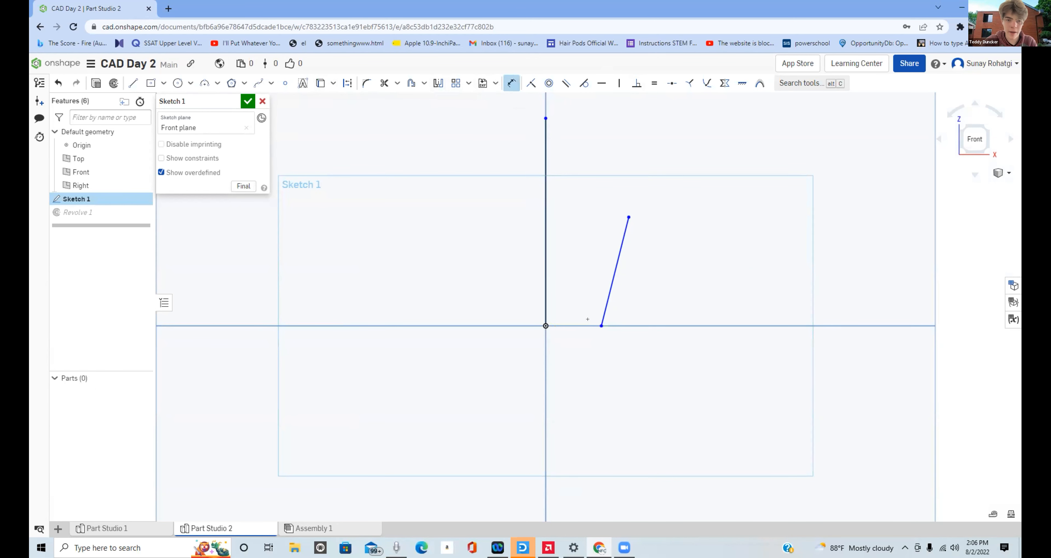
{"action": "left_click", "coordinate": [539, 320]}
{"action": "left_click", "coordinate": [576, 396]}
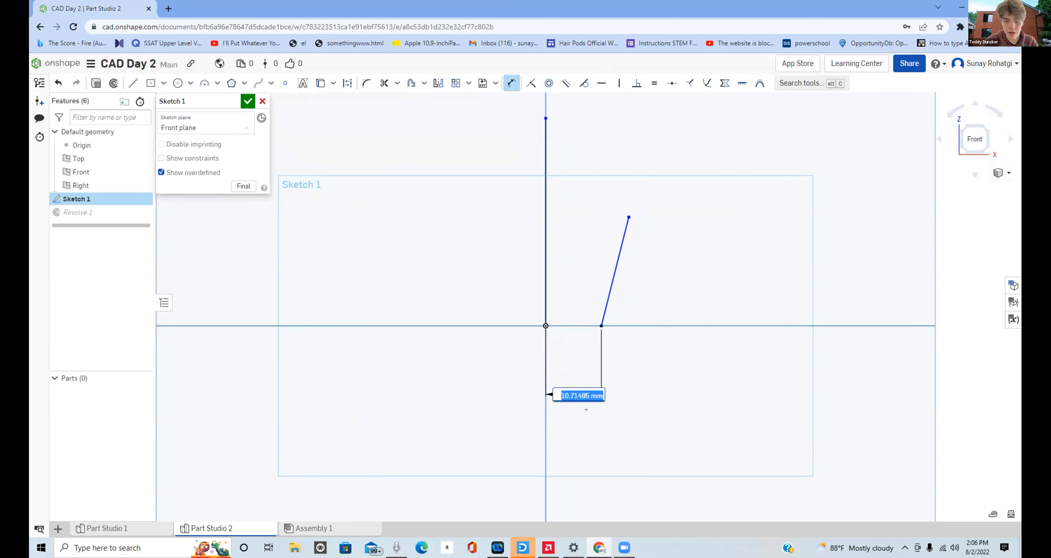
{"action": "type", "text": "10"}
{"action": "key", "text": "Return"}
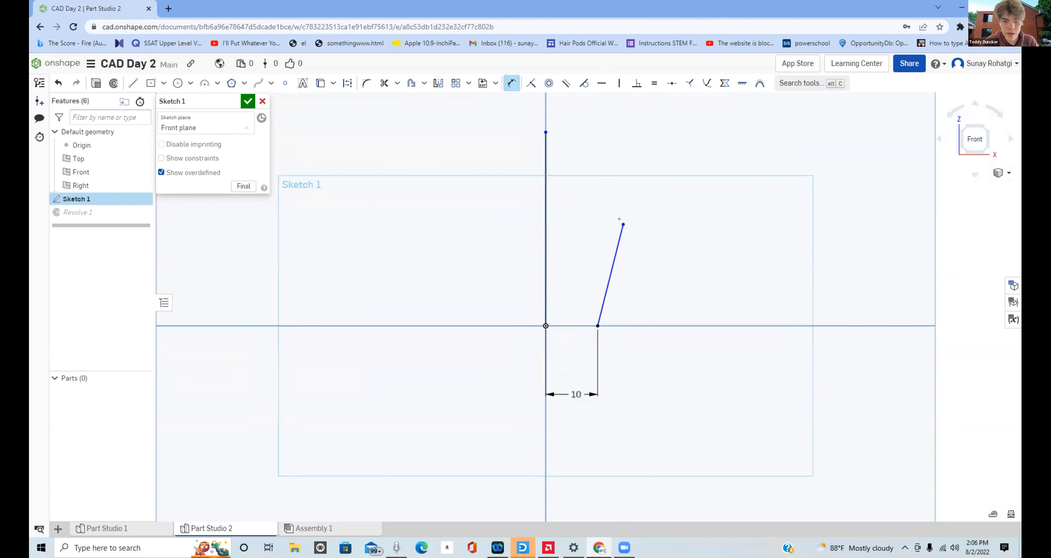
- Dimension the slanted line's upper end 14 mm from the vertical axis and 20 mm above the horizontal axis
{"action": "left_click", "coordinate": [539, 213]}
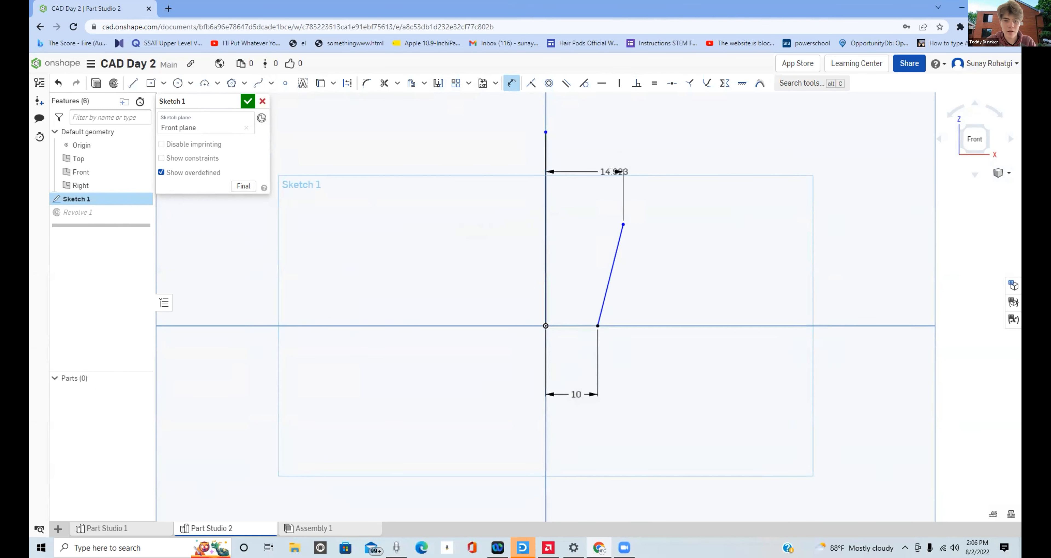
{"action": "left_click", "coordinate": [586, 171]}
{"action": "type", "text": "14"}
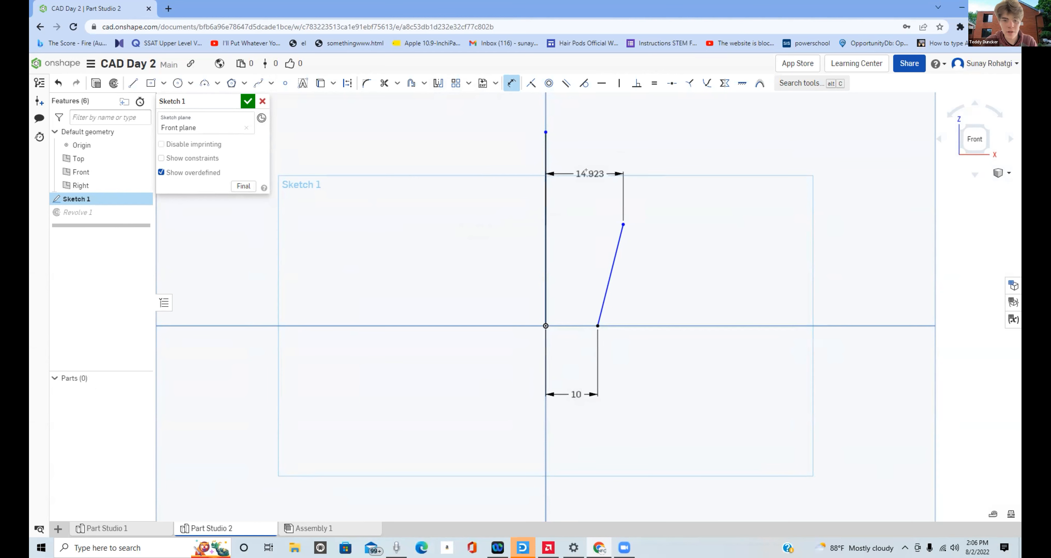
{"action": "key", "text": "Return"}
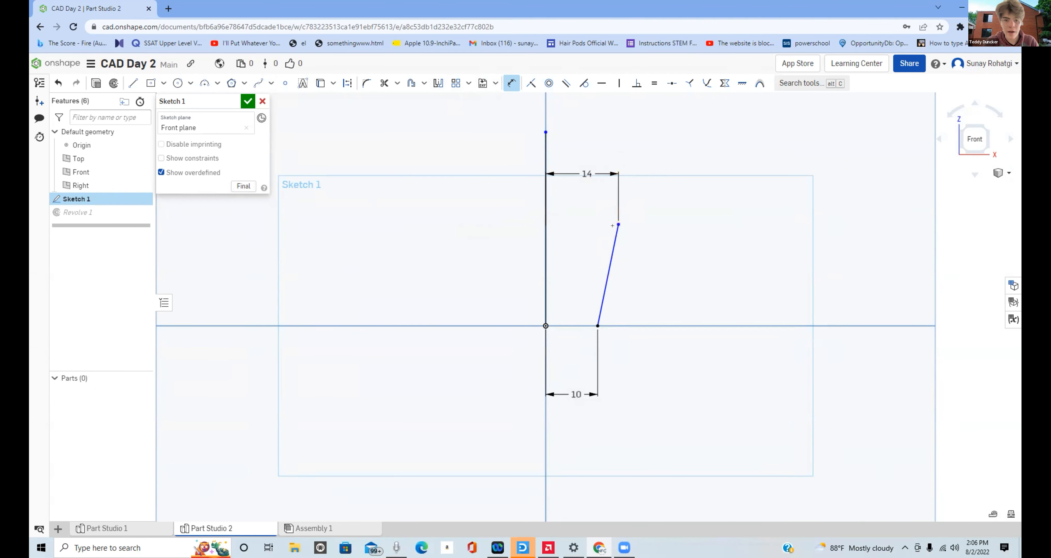
{"action": "left_click", "coordinate": [620, 323]}
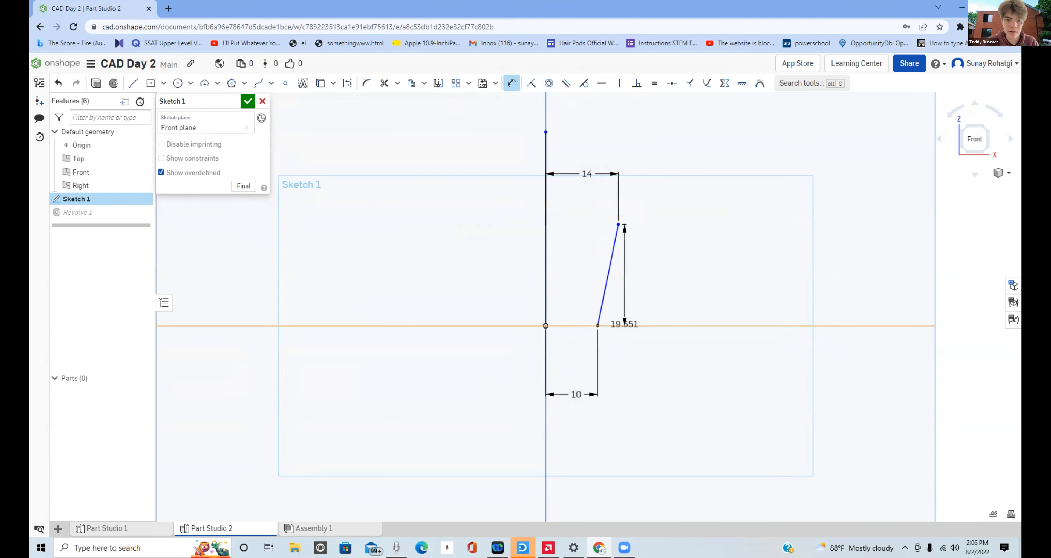
{"action": "left_click", "coordinate": [687, 270]}
{"action": "type", "text": "20"}
{"action": "key", "text": "Return"}
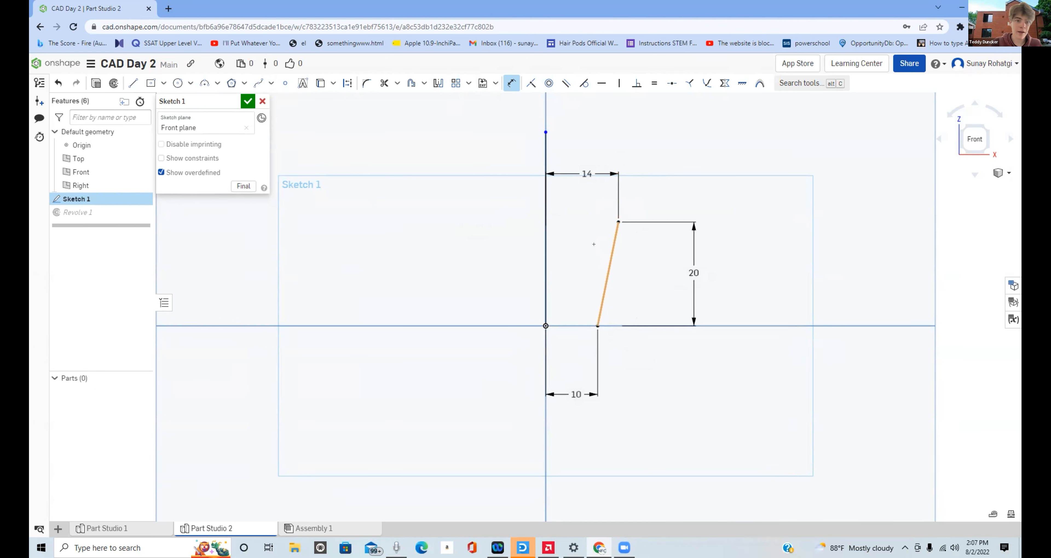
- Draw a 10 mm horizontal line from the slanted line's upper end toward the vertical axis
{"action": "left_click", "coordinate": [128, 81]}
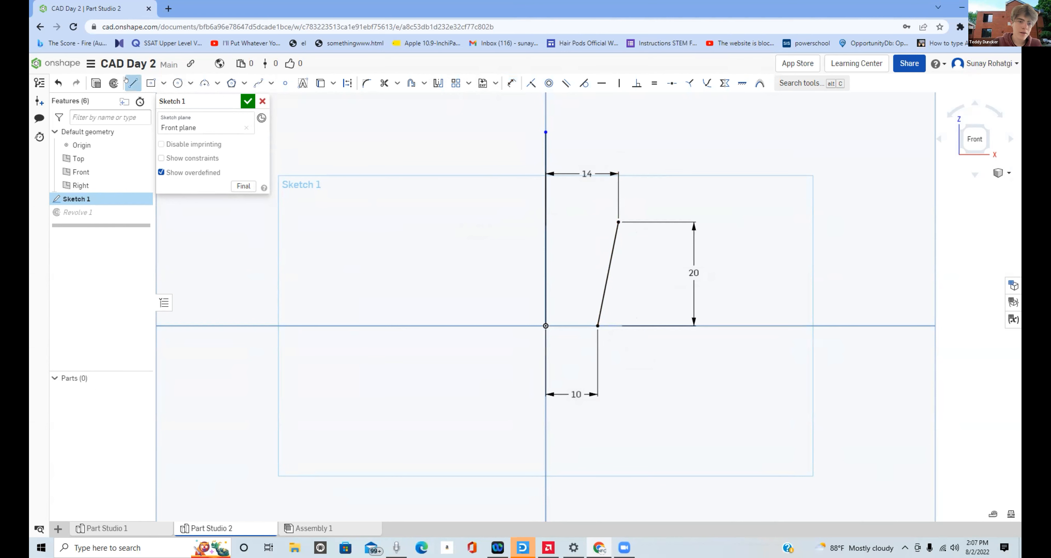
{"action": "left_click", "coordinate": [612, 218]}
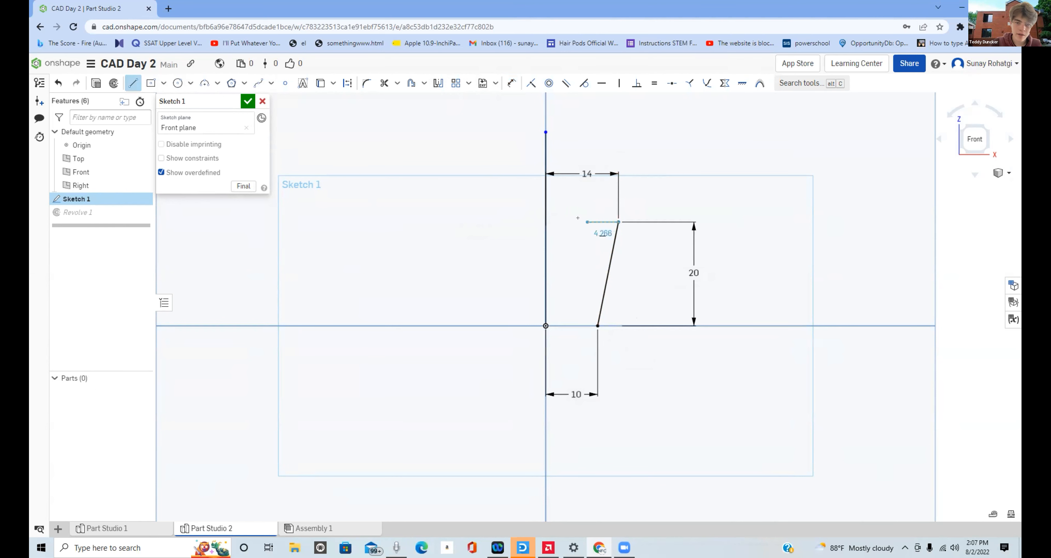
{"action": "left_click", "coordinate": [554, 217]}
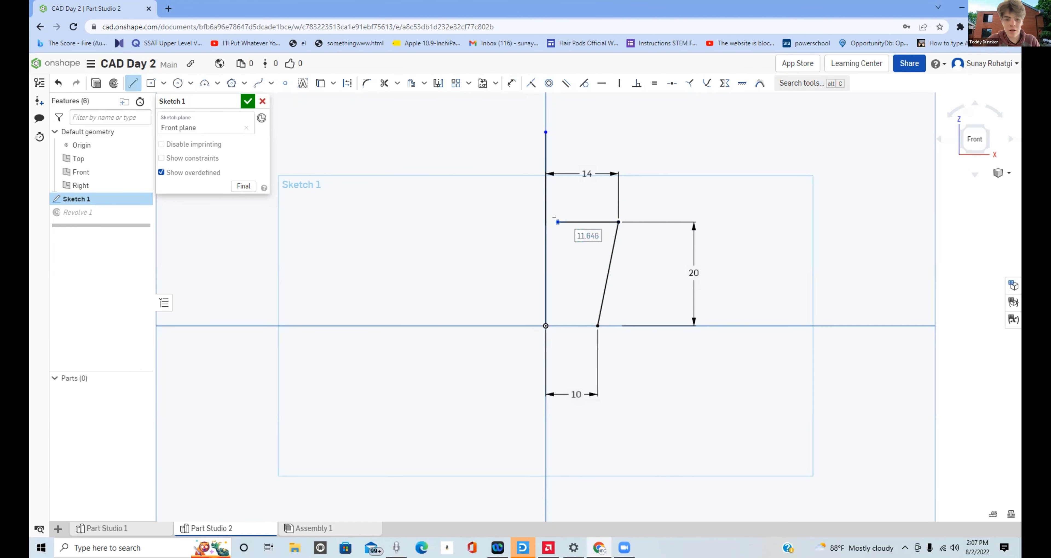
{"action": "type", "text": "10"}
{"action": "key", "text": "Return"}
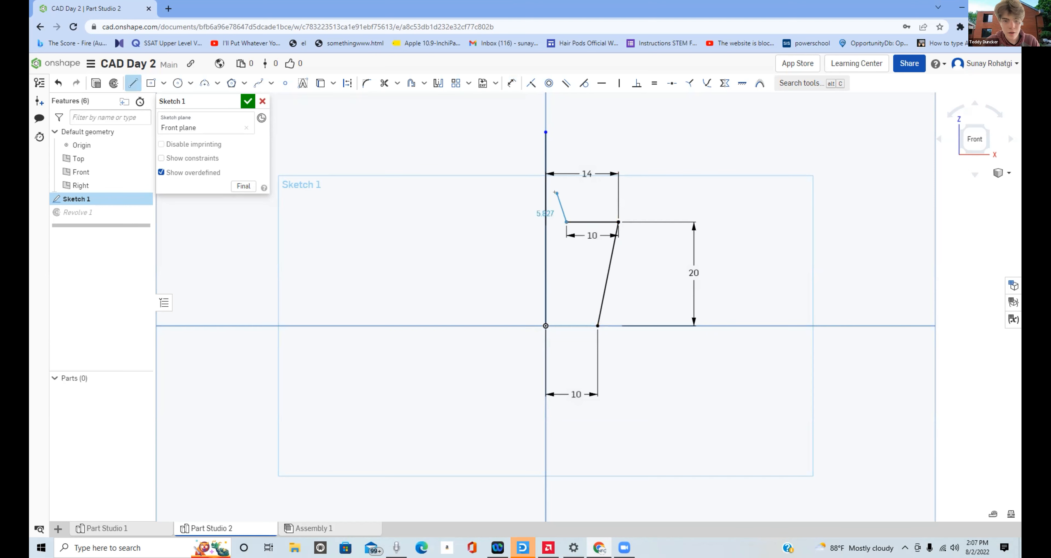
- Continue the profile with a 5 mm vertical line upward and a 4 mm horizontal line ending on the vertical axis
{"action": "left_click", "coordinate": [561, 195]}
{"action": "type", "text": "5"}
{"action": "key", "text": "Return"}
{"action": "type", "text": "4"}
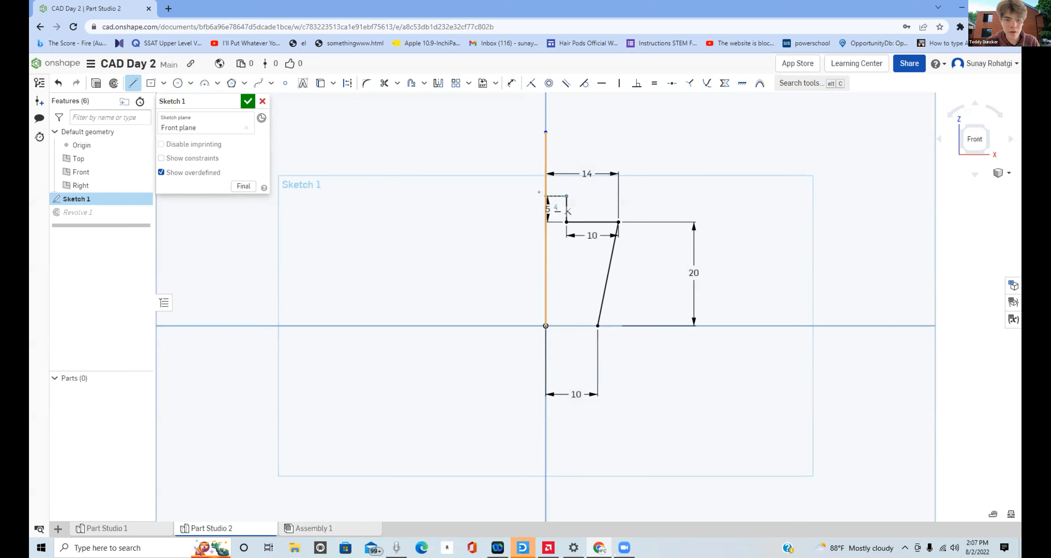
{"action": "key", "text": "Return"}
{"action": "key", "text": "Escape"}
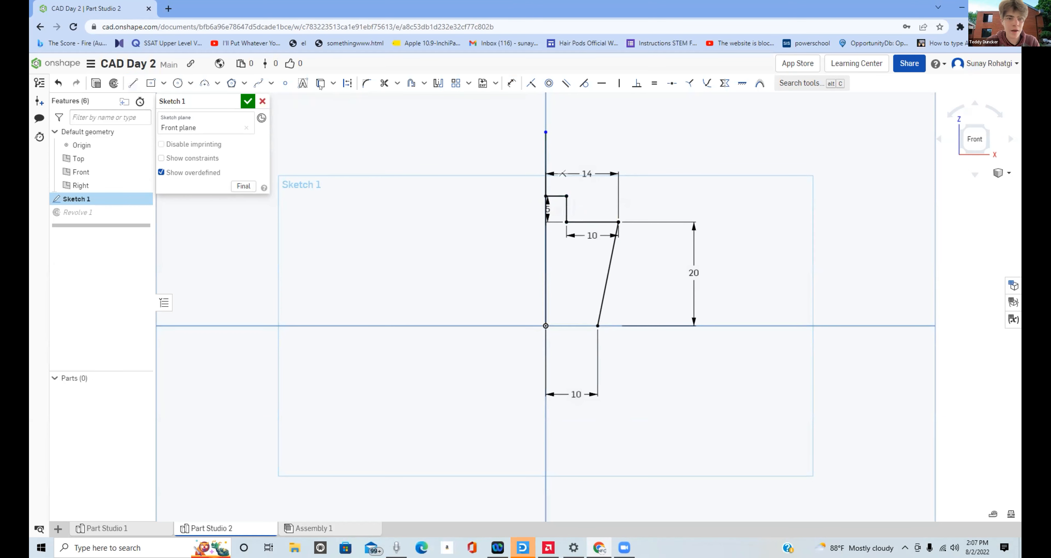
- Draw the inner profile: a bottom line about 4 mm inward, a slanted line about 17 mm up, and a 10 mm horizontal line to the axis
{"action": "left_click", "coordinate": [134, 82]}
{"action": "left_click", "coordinate": [545, 325]}
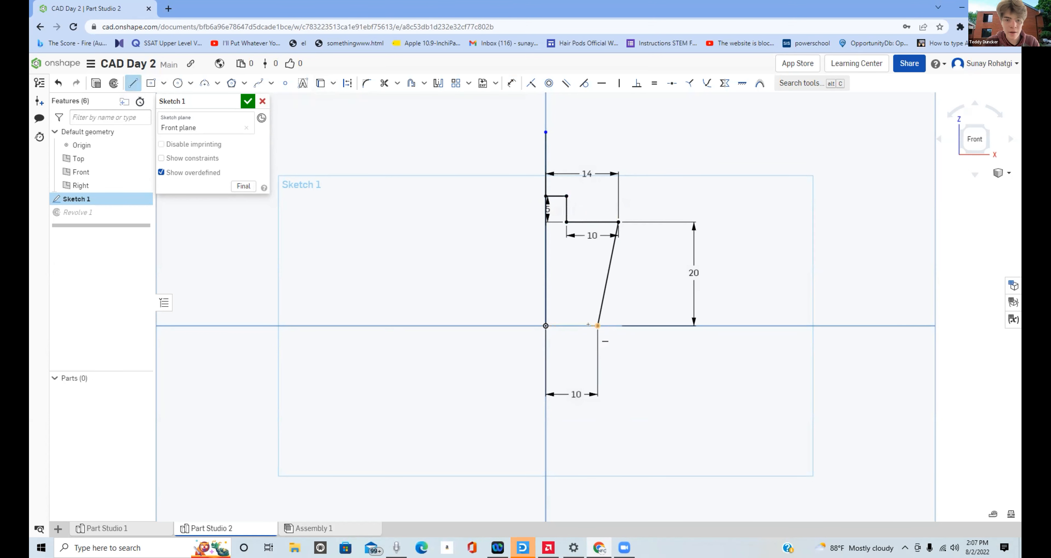
{"action": "left_click", "coordinate": [595, 322]}
{"action": "left_click", "coordinate": [571, 325]}
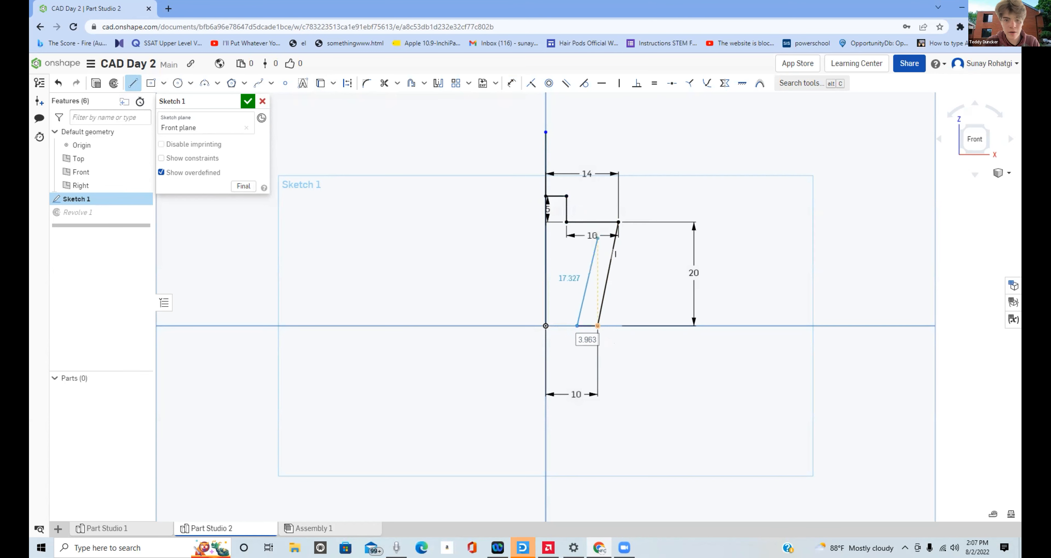
{"action": "left_click", "coordinate": [597, 238]}
{"action": "left_click", "coordinate": [538, 235]}
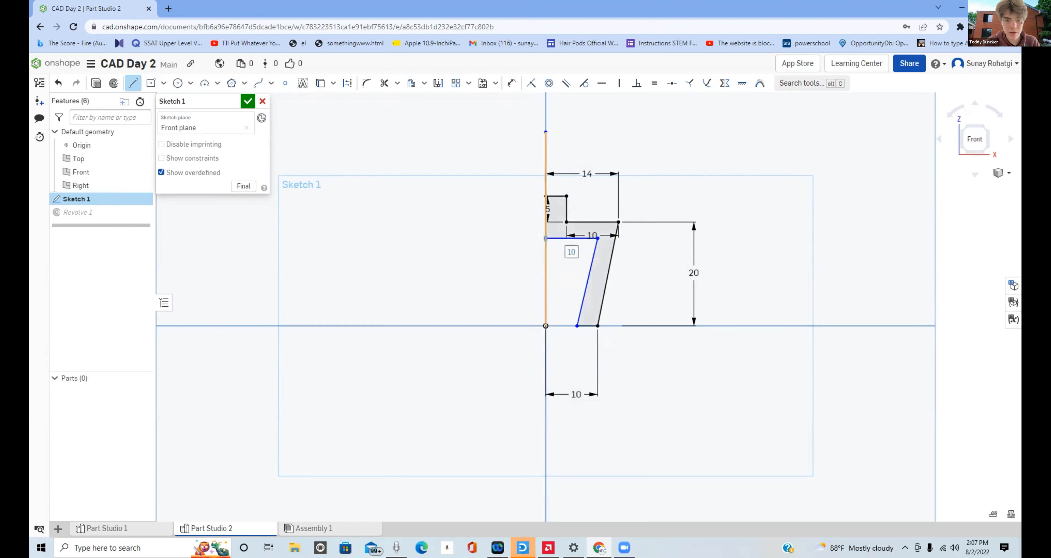
{"action": "key", "text": "Escape"}
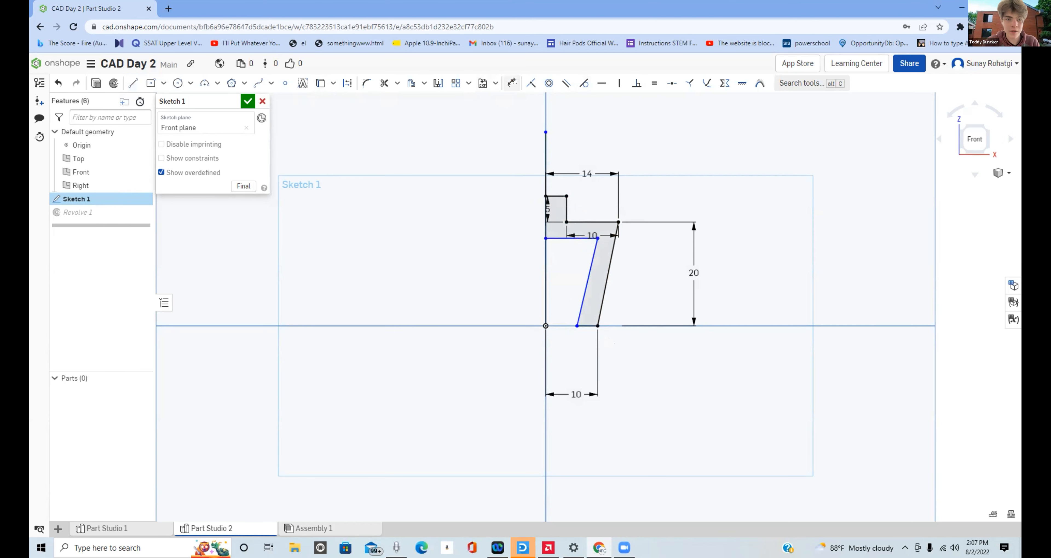
- Dimension the inner horizontal line 3 mm below the outer 10 mm horizontal line
{"action": "left_click", "coordinate": [512, 83]}
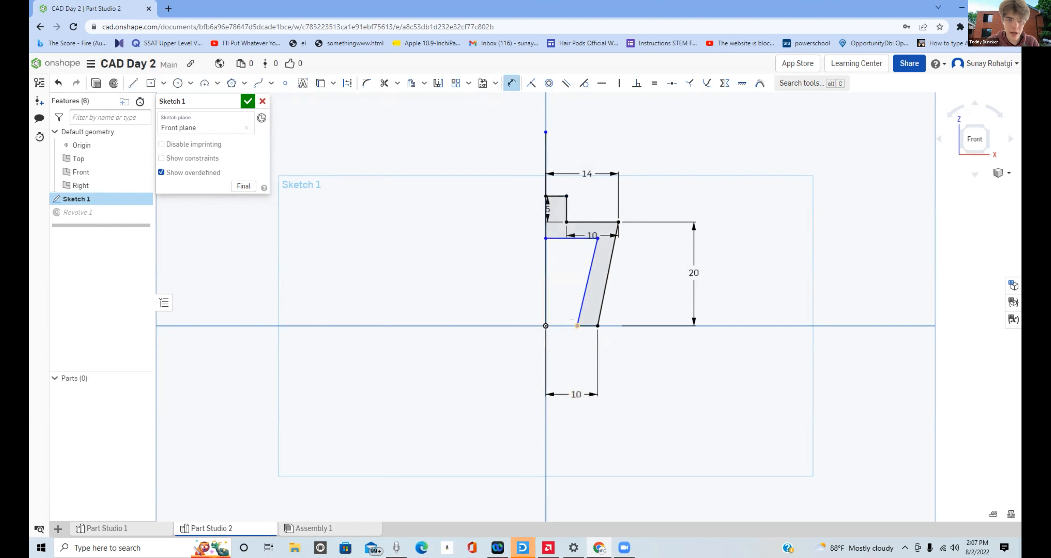
{"action": "left_click", "coordinate": [588, 219]}
{"action": "left_click", "coordinate": [762, 208]}
{"action": "type", "text": "3"}
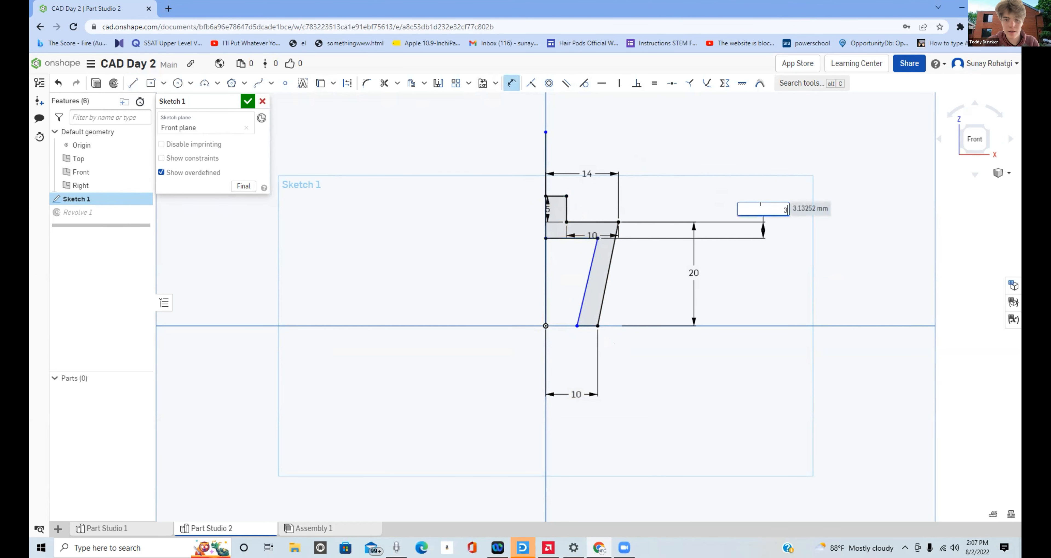
{"action": "key", "text": "Return"}
- Try a 3° angle dimension between the inner and outer slanted lines and delete that dimension
{"action": "left_click", "coordinate": [594, 248]}
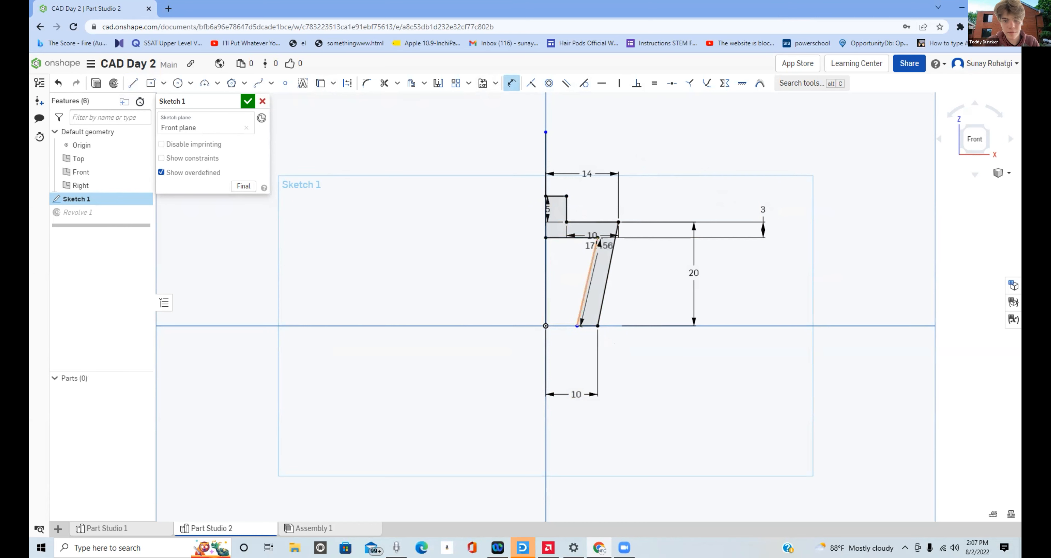
{"action": "left_click", "coordinate": [613, 245]}
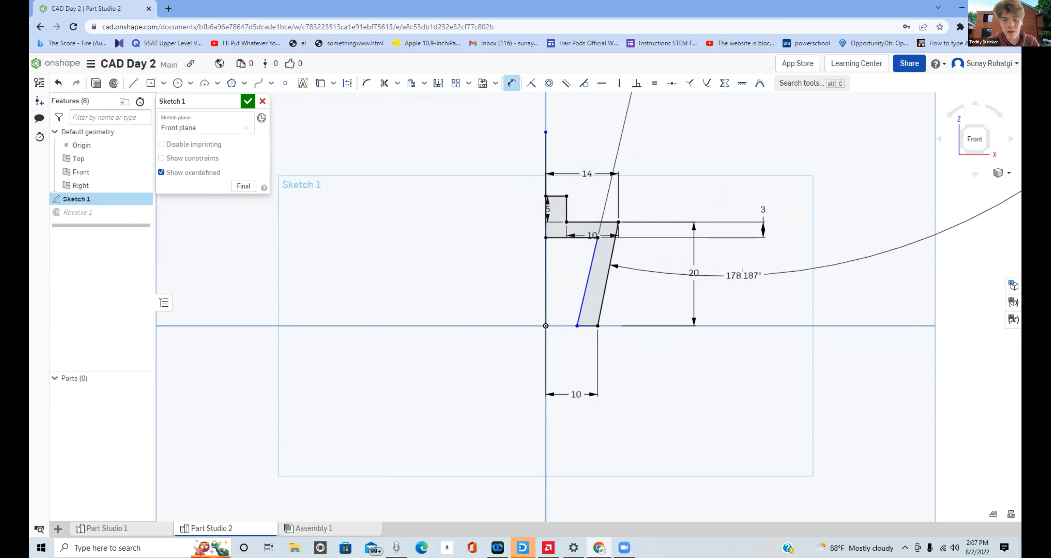
{"action": "left_click", "coordinate": [758, 304]}
{"action": "type", "text": "3"}
{"action": "key", "text": "Return"}
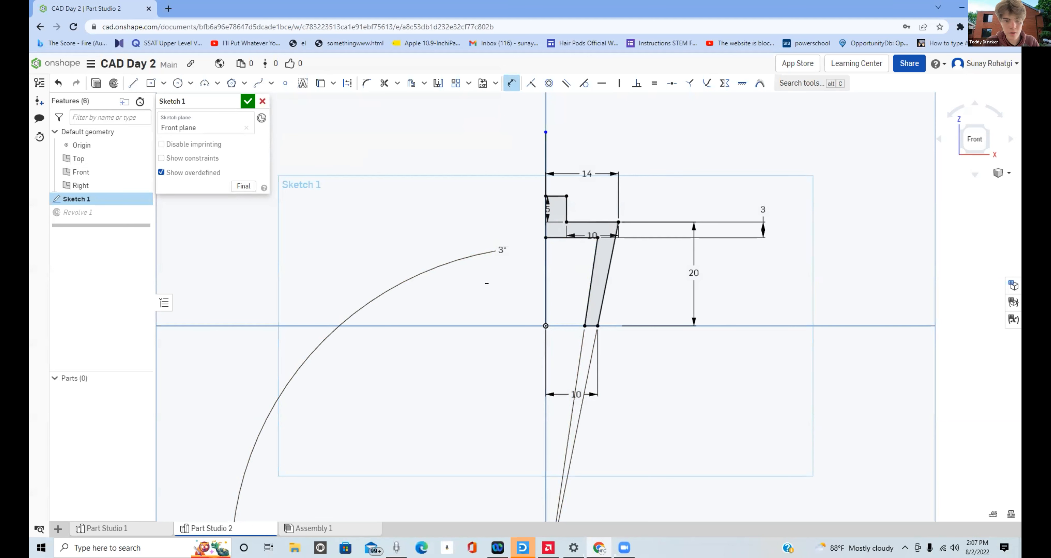
{"action": "left_click", "coordinate": [470, 251]}
{"action": "key", "text": "Delete"}
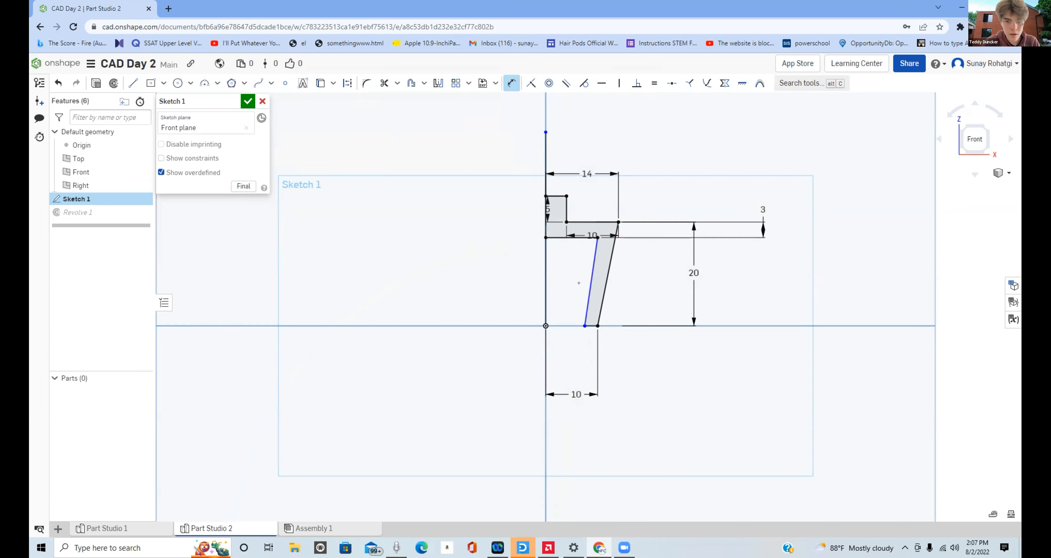
{"action": "left_click", "coordinate": [609, 283]}
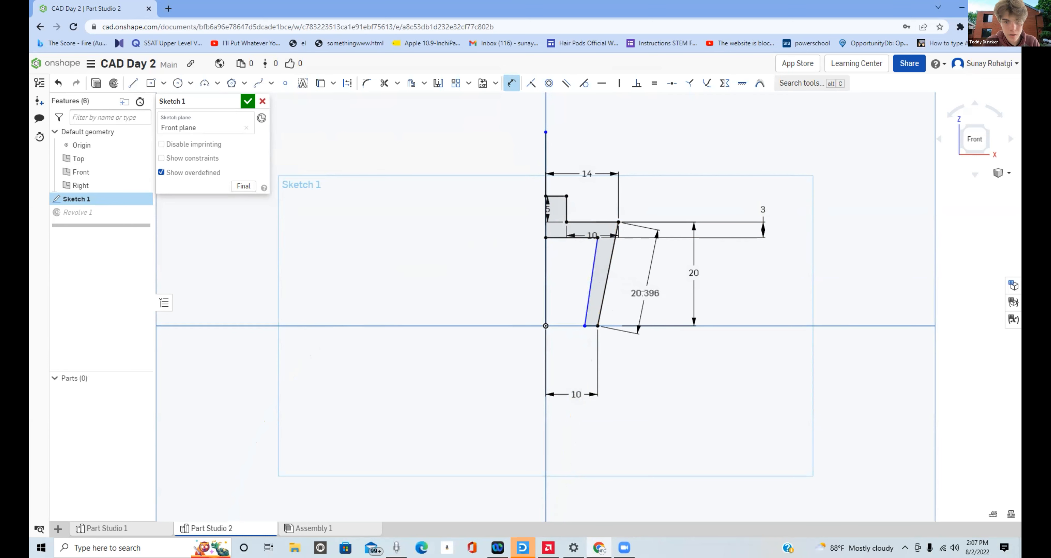
{"action": "key", "text": "Escape"}
- Delete the inner slanted line and redraw it from the bottom line's inner end to the outer end of the inner horizontal line
{"action": "left_click", "coordinate": [592, 276]}
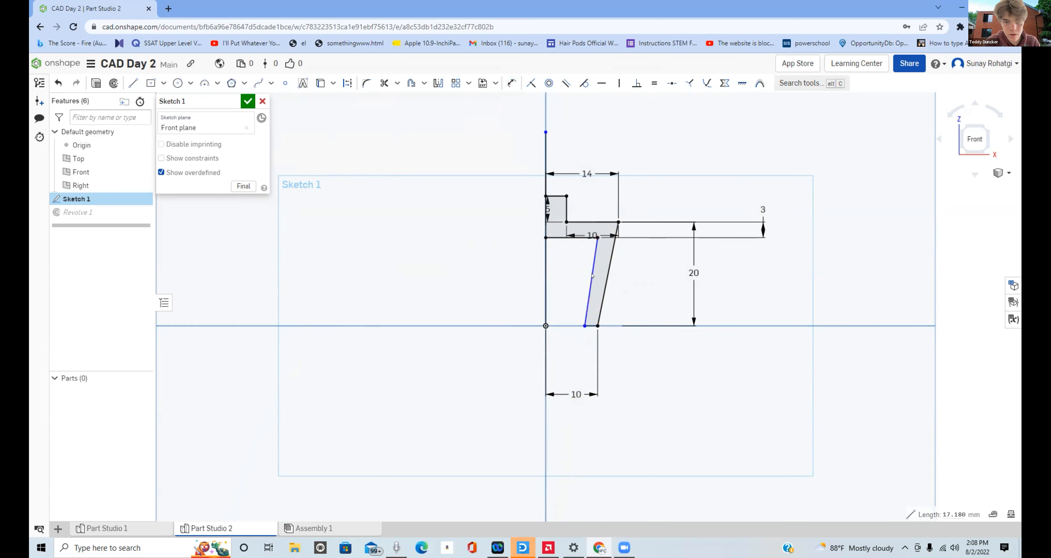
{"action": "key", "text": "Delete"}
{"action": "left_click", "coordinate": [133, 82]}
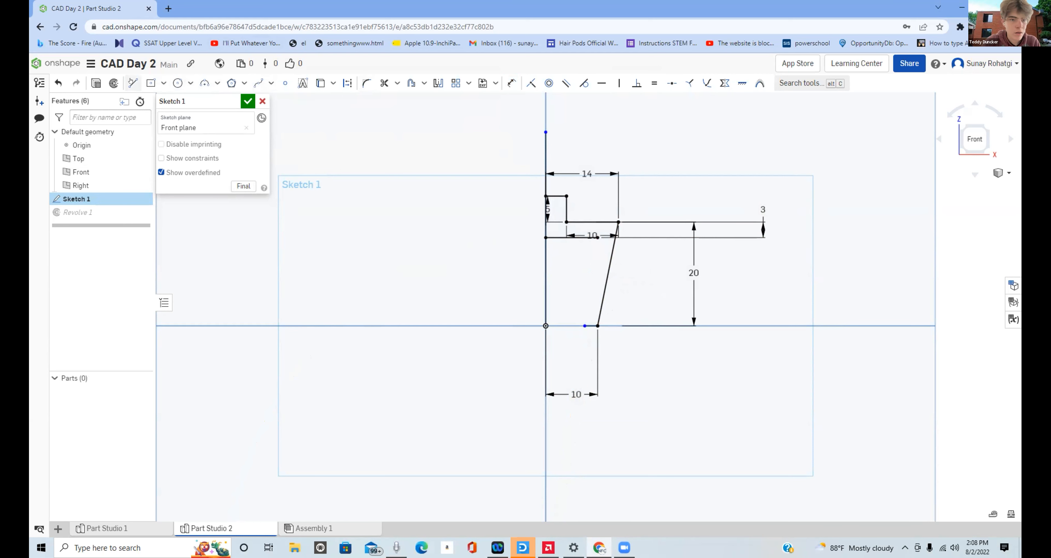
{"action": "left_click", "coordinate": [584, 325]}
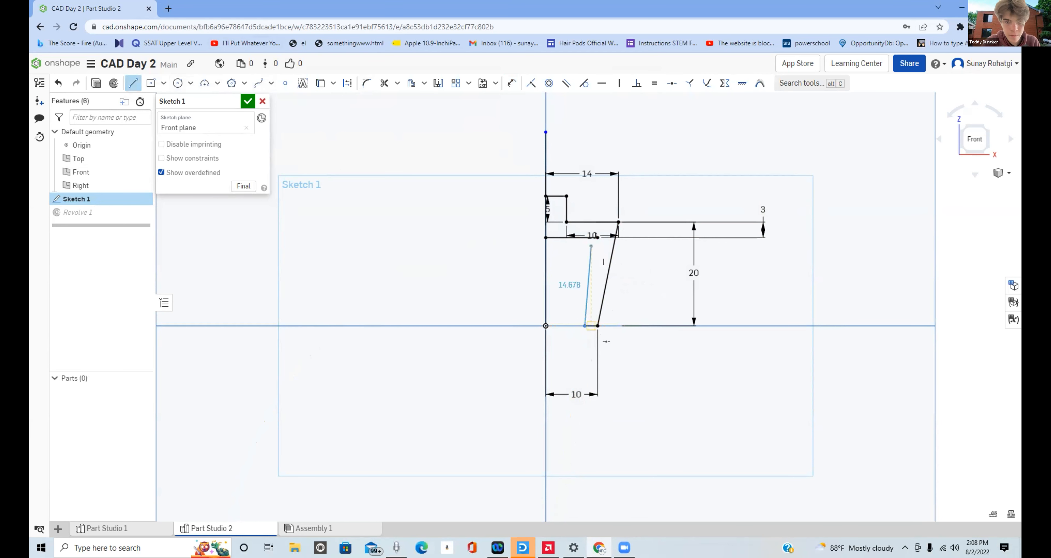
{"action": "left_click", "coordinate": [597, 237]}
{"action": "key", "text": "Escape"}
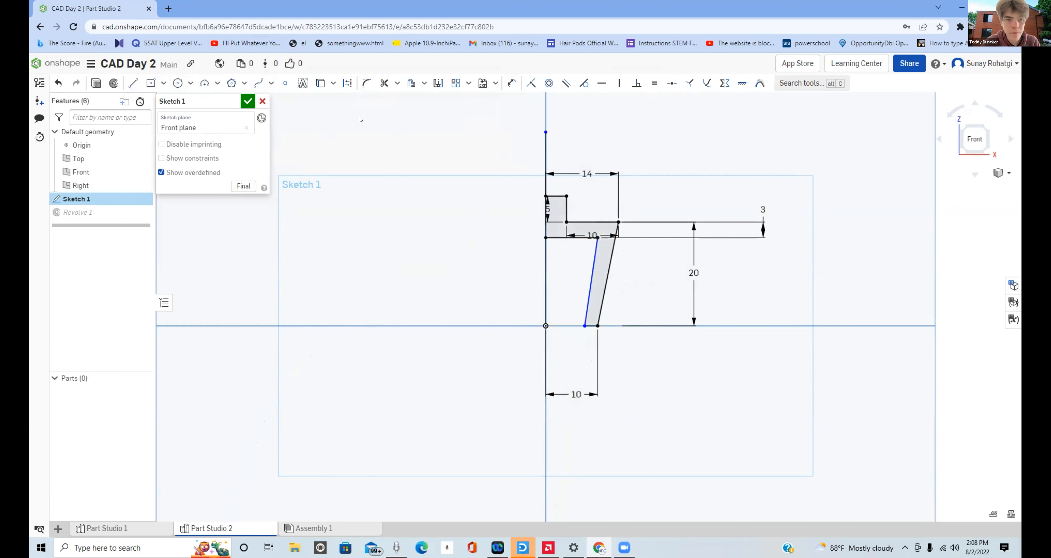
- Dimension the bottom edge between the inner and outer slanted lines at 3 mm
{"action": "left_click", "coordinate": [511, 82]}
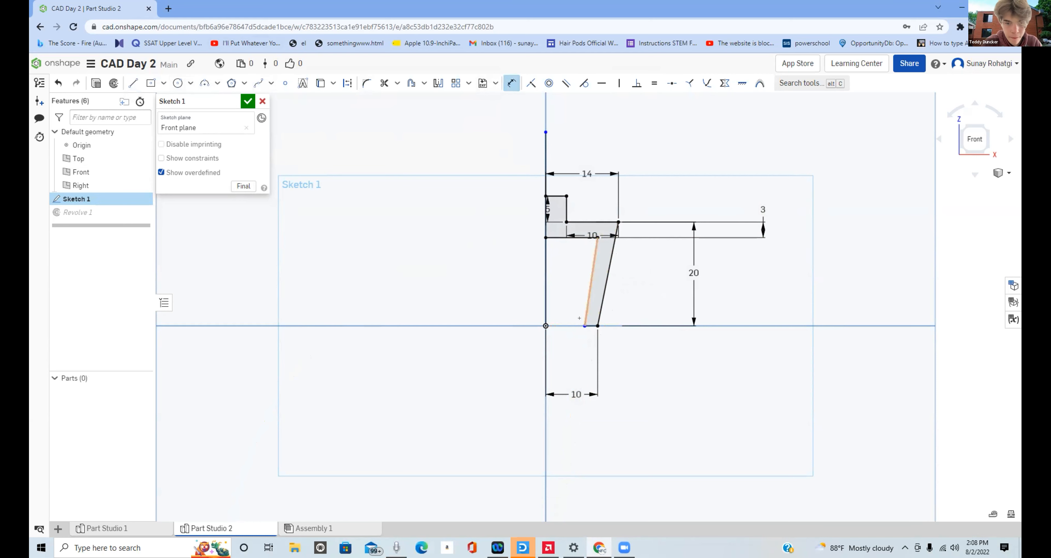
{"action": "left_click", "coordinate": [596, 323]}
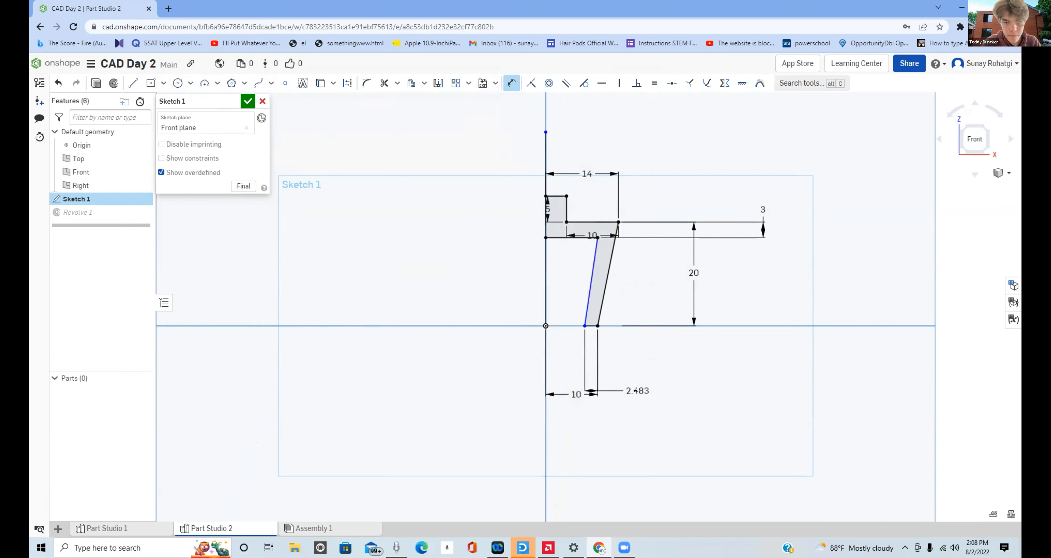
{"action": "left_click", "coordinate": [631, 393]}
{"action": "key", "text": "Return"}
{"action": "key", "text": "Escape"}
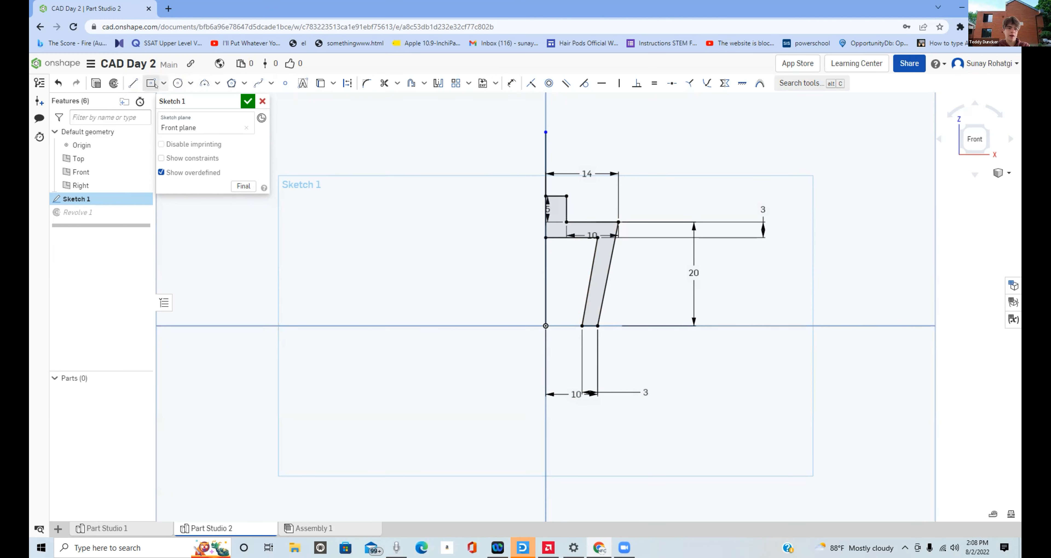
- Revolve the closed profile of Sketch 1 fully around the vertical axis line as a new solid
{"action": "left_click", "coordinate": [111, 82]}
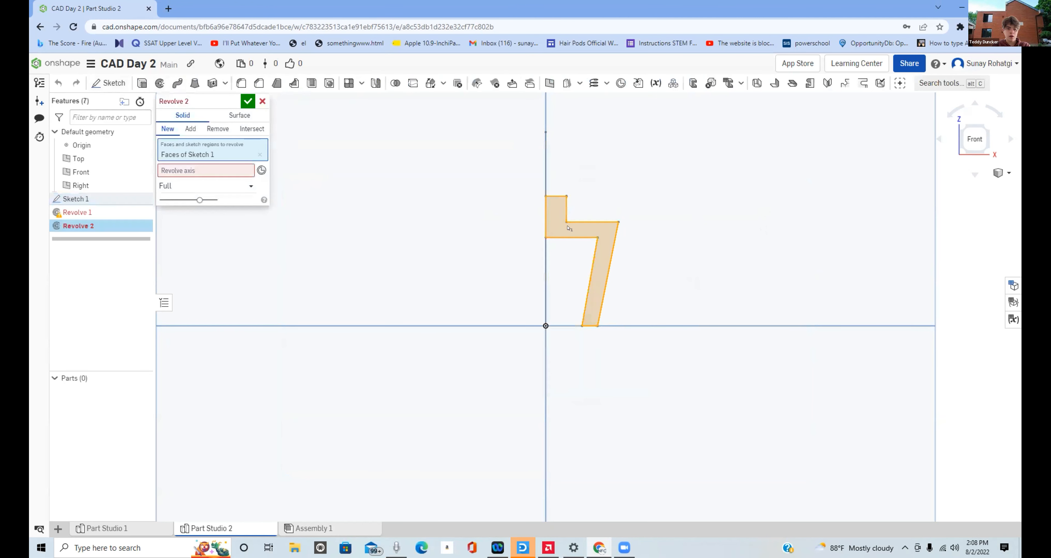
{"action": "left_click", "coordinate": [253, 171]}
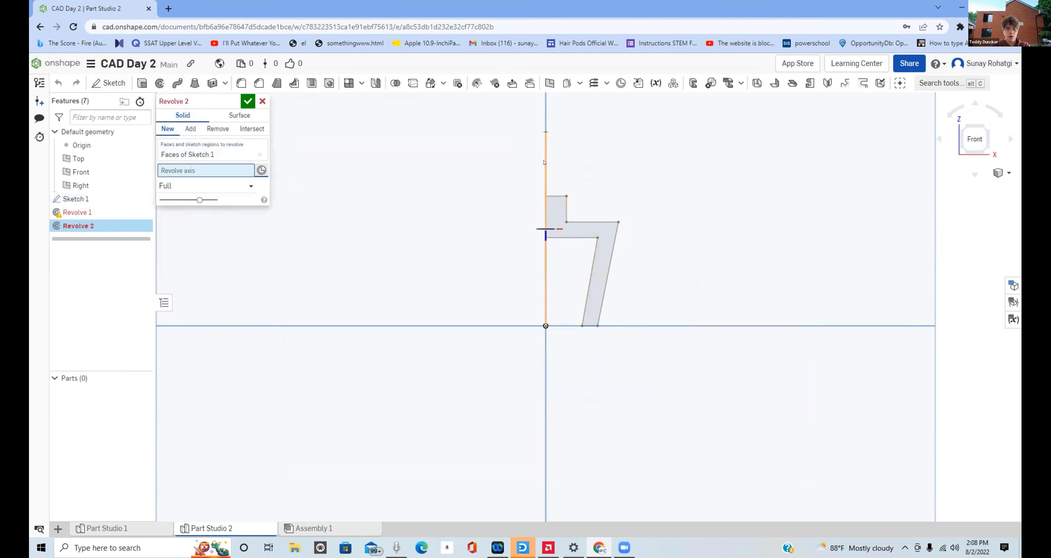
{"action": "left_click", "coordinate": [546, 229]}
{"action": "left_click", "coordinate": [247, 101]}
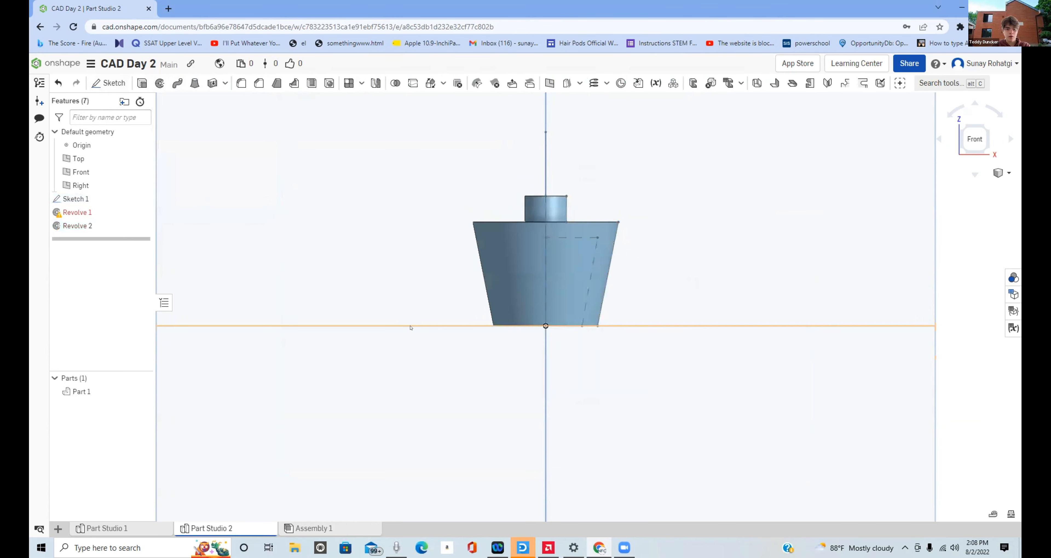
- Open Assembly 1 and delete the broken instance Part 1 <2>
{"action": "right_click_drag", "start_coordinate": [411, 326], "coordinate": [435, 474]}
{"action": "left_click", "coordinate": [323, 528]}
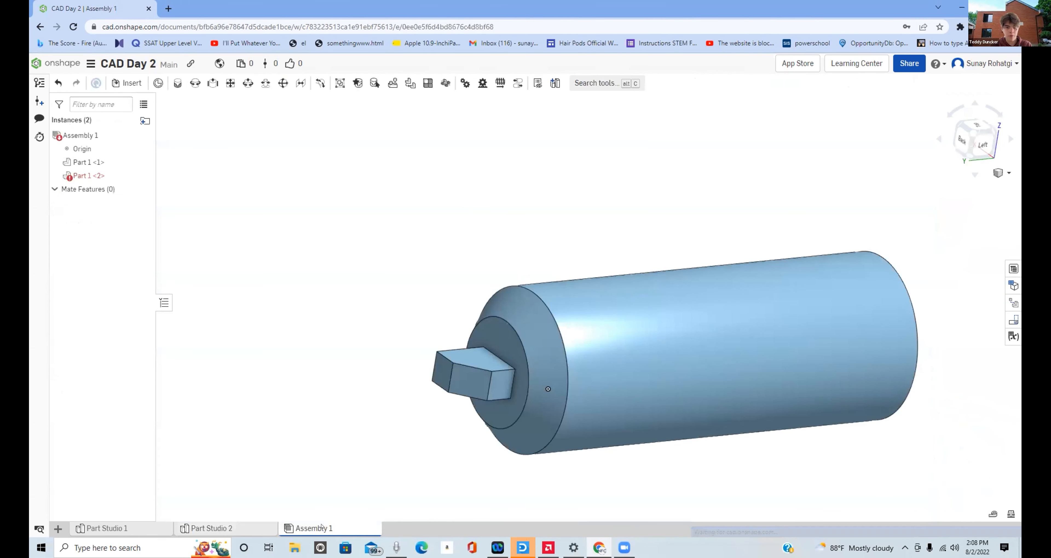
{"action": "left_click", "coordinate": [89, 176]}
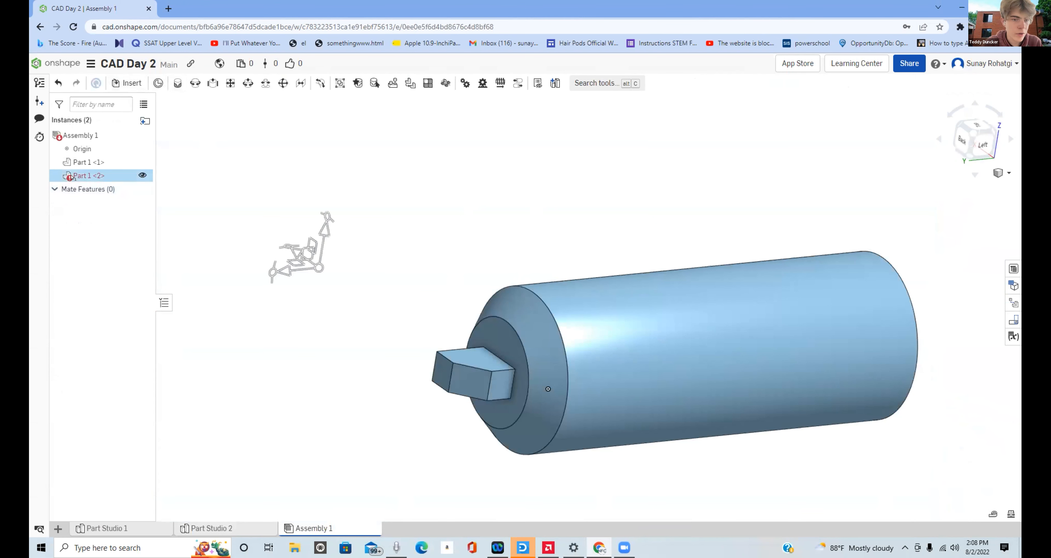
{"action": "key", "text": "Delete"}
- Insert the part from Part Studio 2 into the assembly beside the marker body's tip end
{"action": "left_click", "coordinate": [131, 84]}
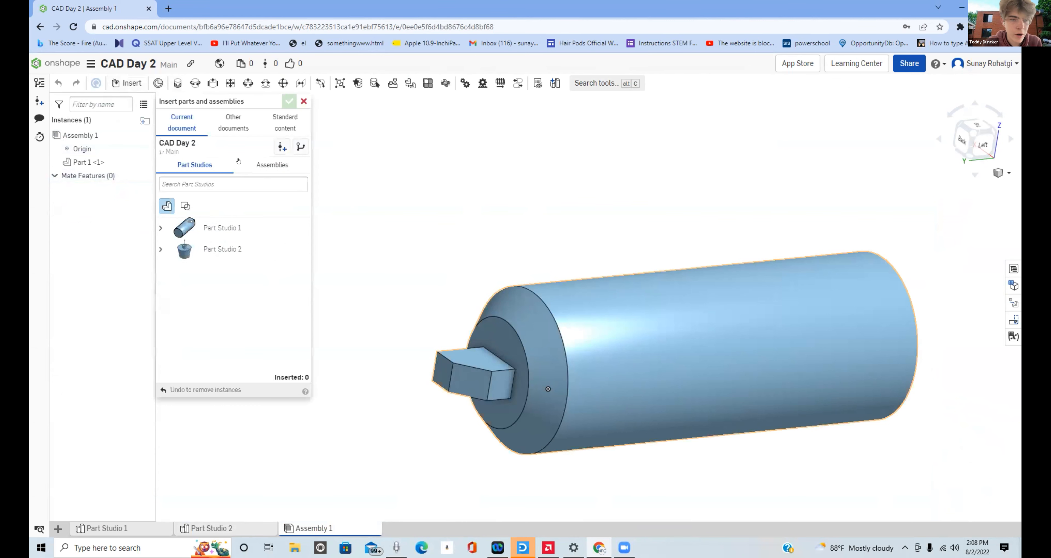
{"action": "left_click", "coordinate": [189, 246]}
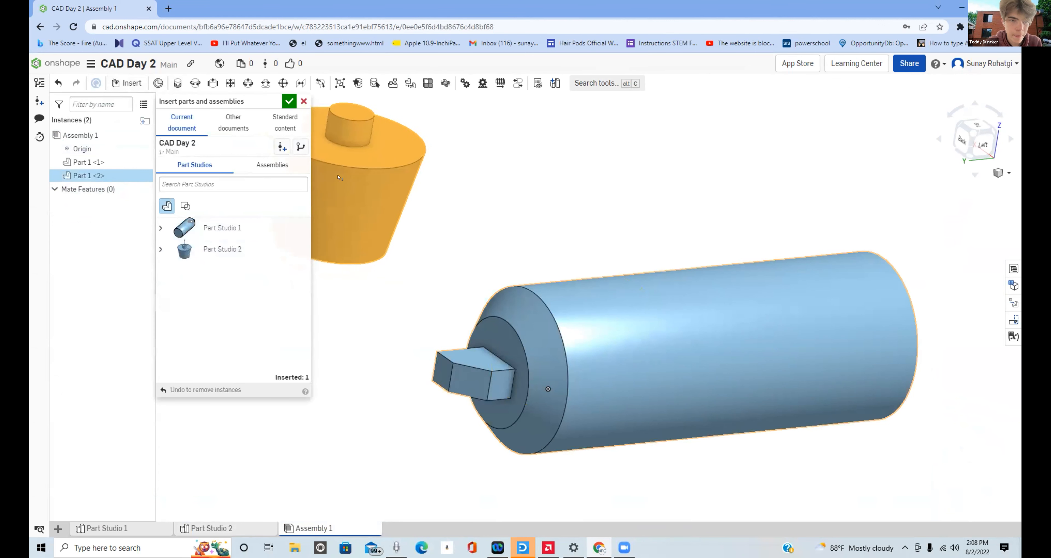
{"action": "left_click", "coordinate": [340, 176]}
{"action": "left_click", "coordinate": [288, 101]}
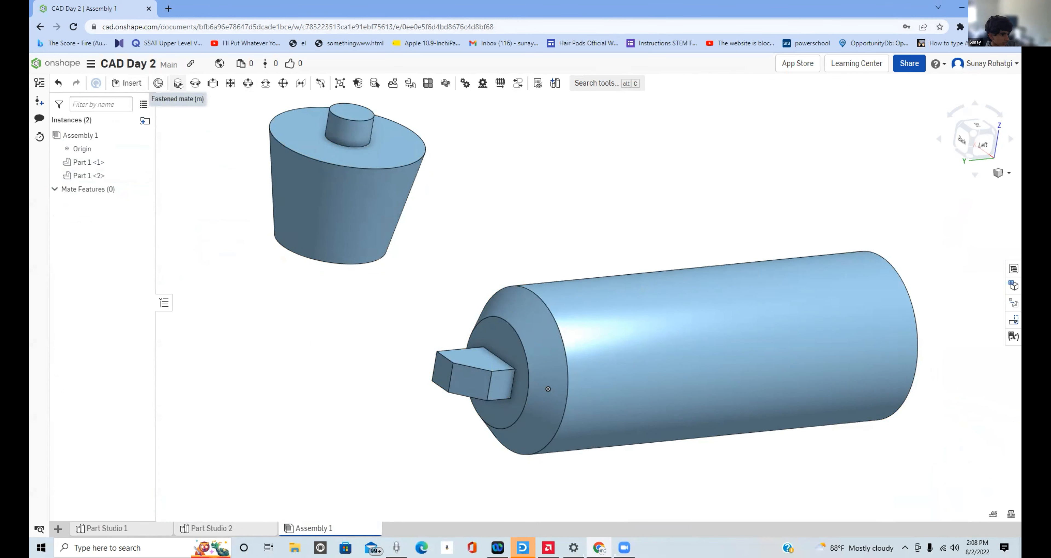
- Try to create a fastened mate using only the connector at the centre of the cap's open end
{"action": "left_click", "coordinate": [178, 84]}
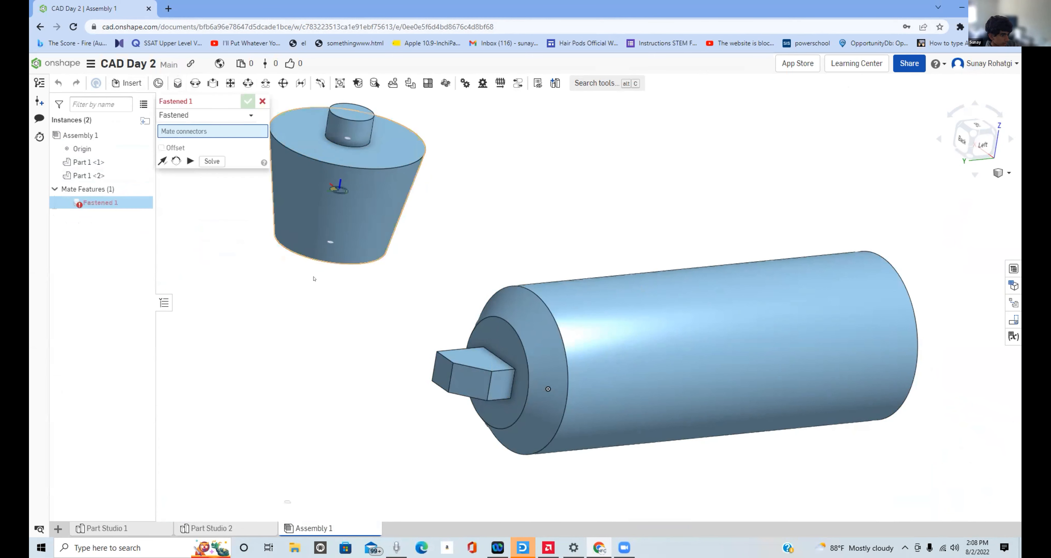
{"action": "right_click_drag", "start_coordinate": [331, 240], "coordinate": [356, 163]}
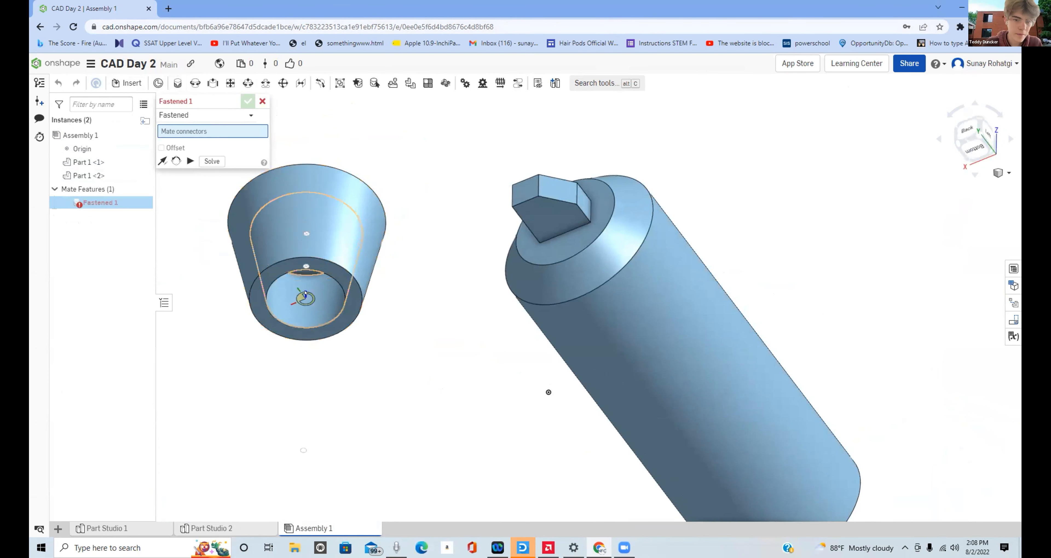
{"action": "left_click", "coordinate": [306, 299]}
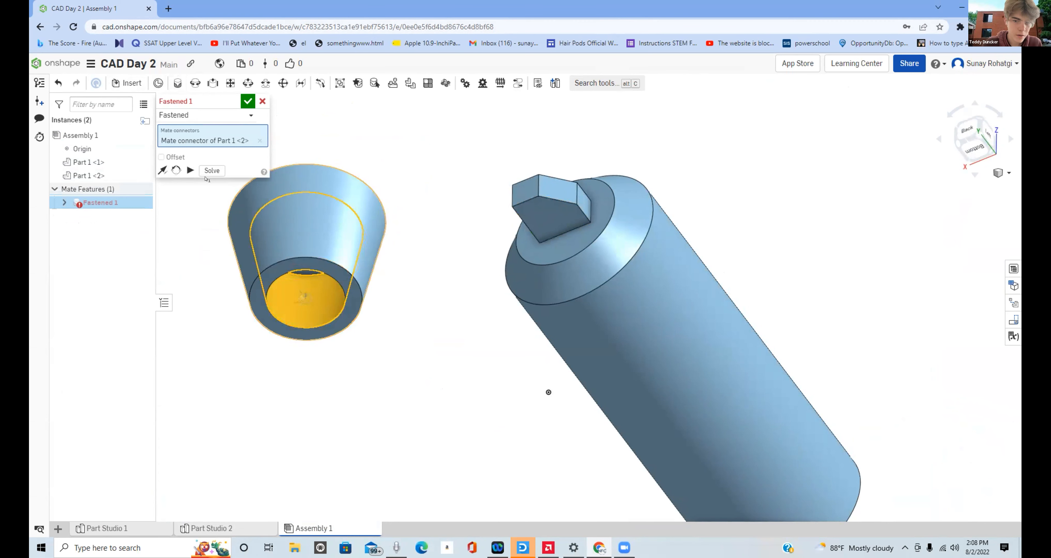
{"action": "left_click", "coordinate": [247, 101]}
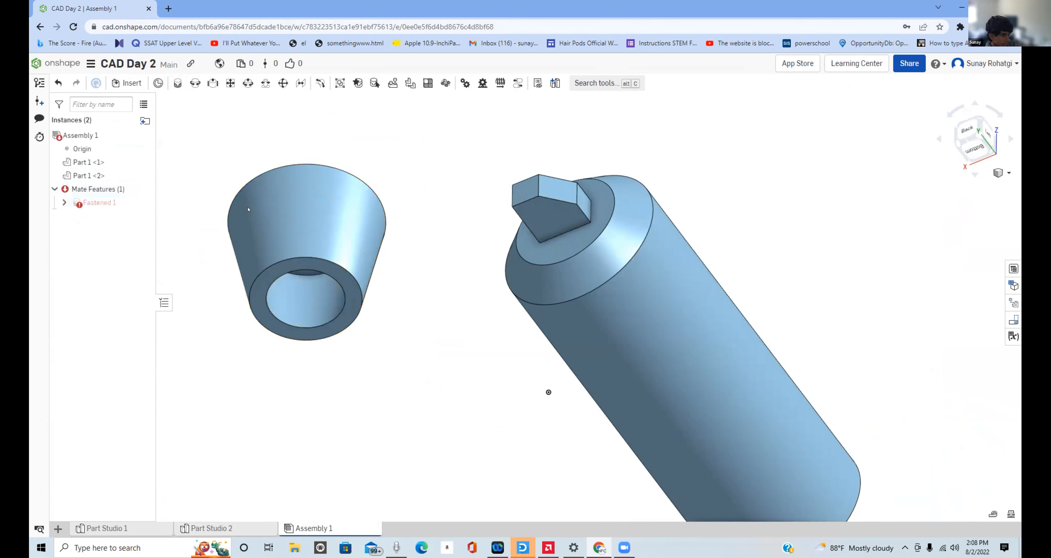
- Reopen the incomplete fastened mate, leave it unedited, and delete it from the assembly
{"action": "mouse_move", "coordinate": [98, 202]}
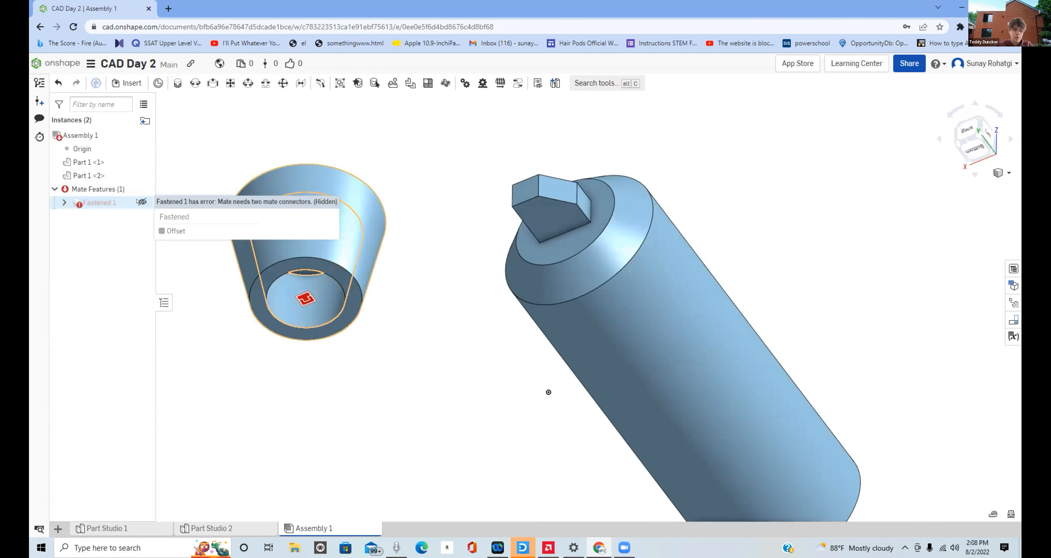
{"action": "double_click", "coordinate": [126, 202]}
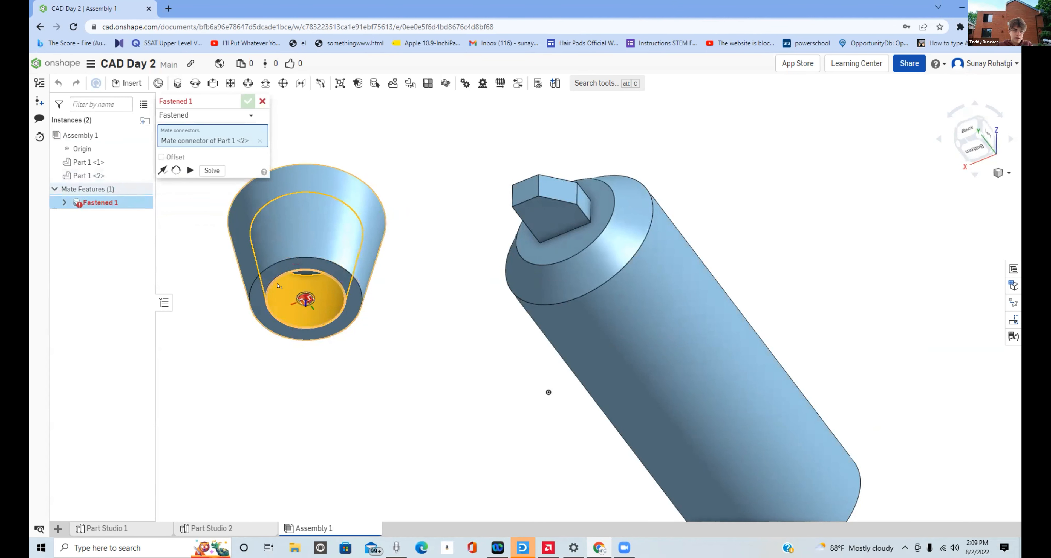
{"action": "left_click", "coordinate": [263, 102]}
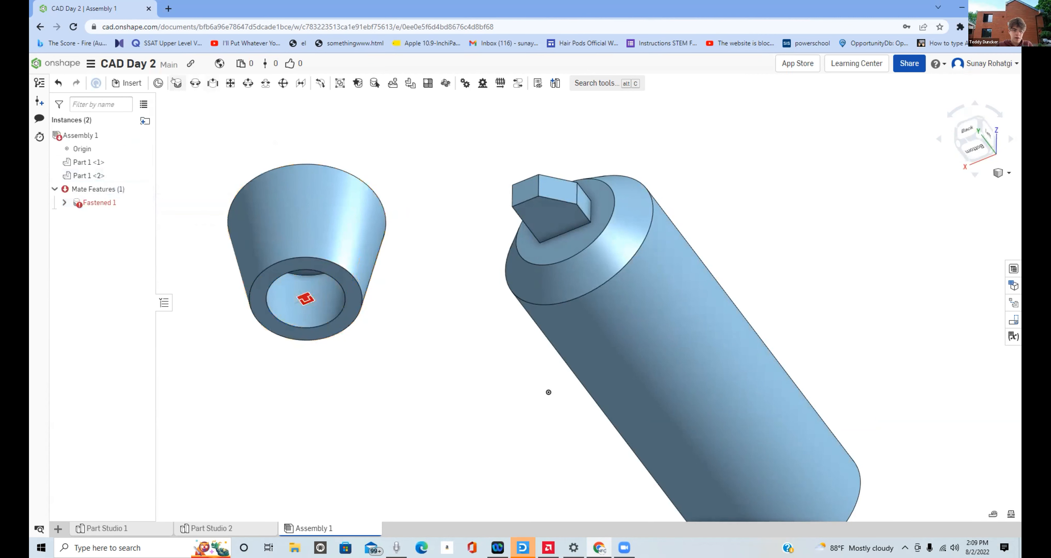
{"action": "left_click", "coordinate": [102, 202]}
{"action": "right_click", "coordinate": [105, 202]}
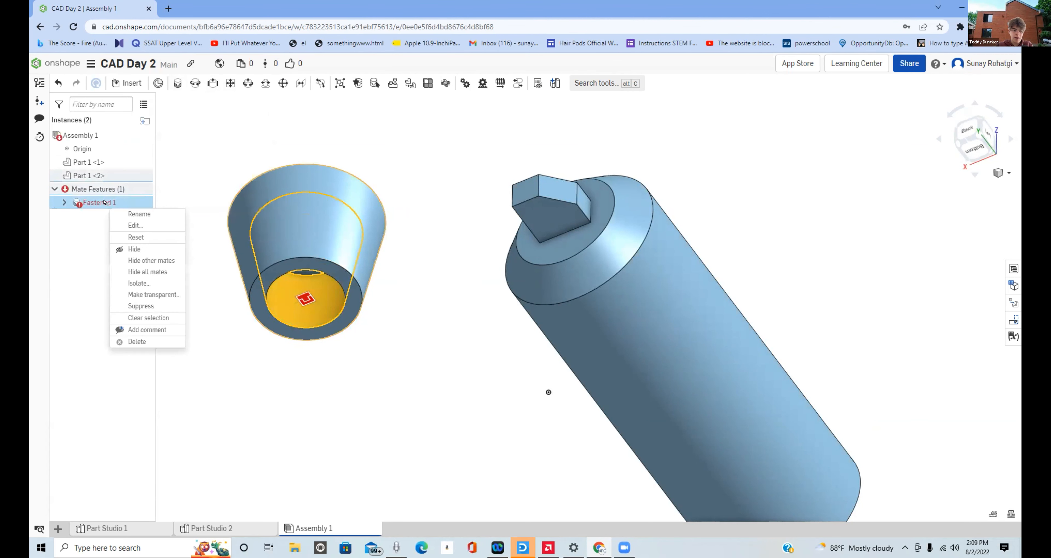
{"action": "left_click", "coordinate": [135, 342]}
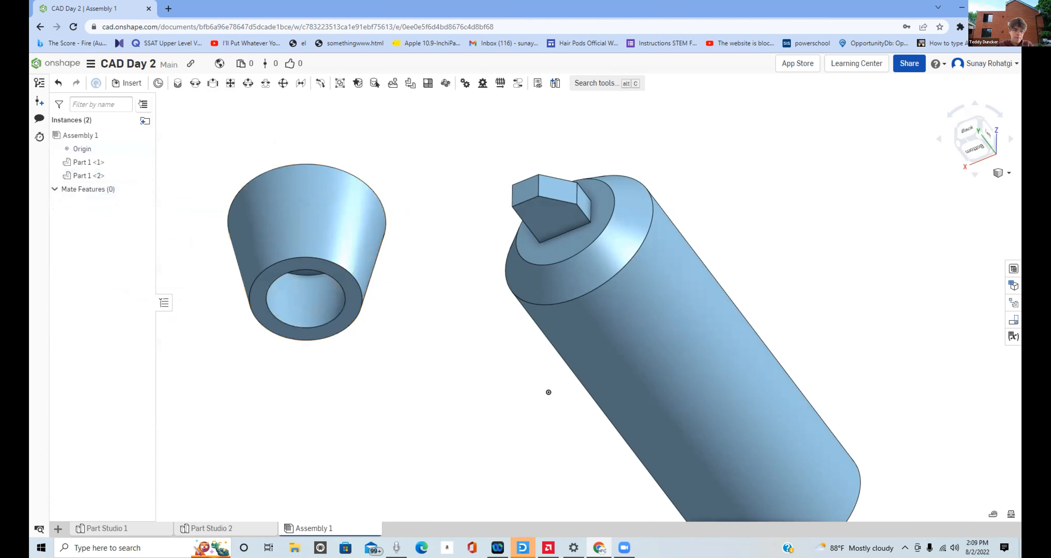
- Try to create a fastened mate between two connectors that both lie on the cap's open end, and delete it
{"action": "left_click", "coordinate": [158, 83]}
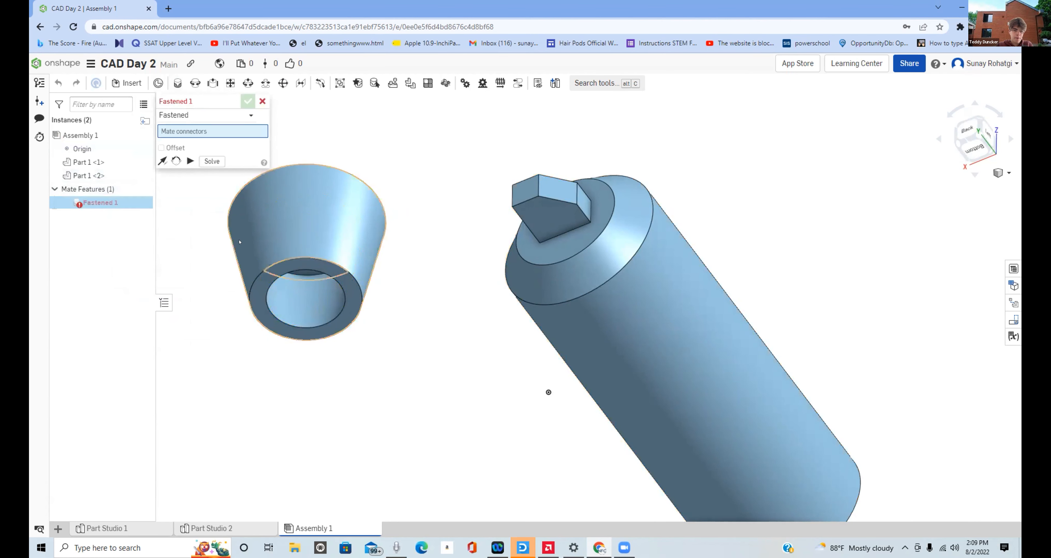
{"action": "right_click_drag", "start_coordinate": [239, 242], "coordinate": [297, 269]}
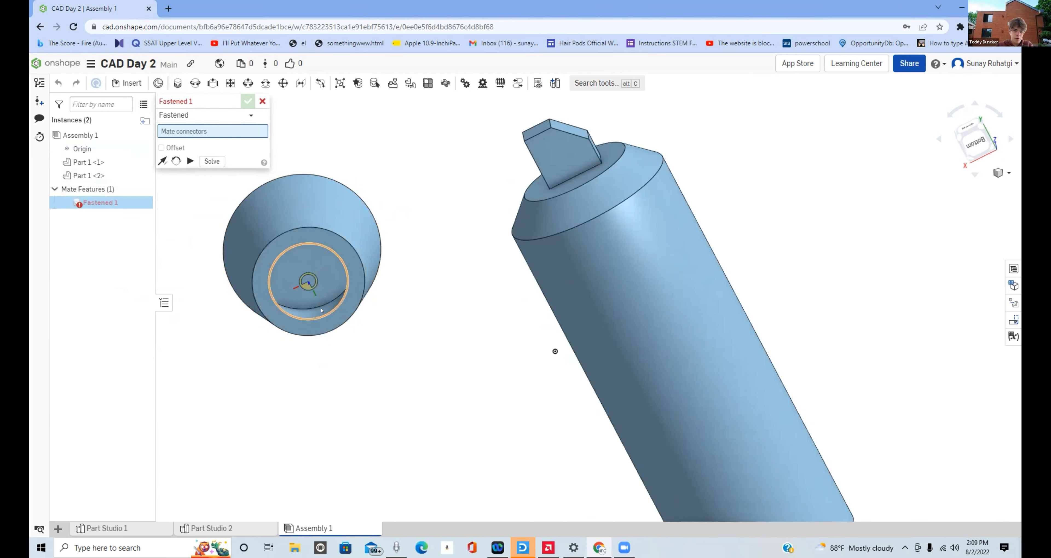
{"action": "left_click", "coordinate": [321, 311]}
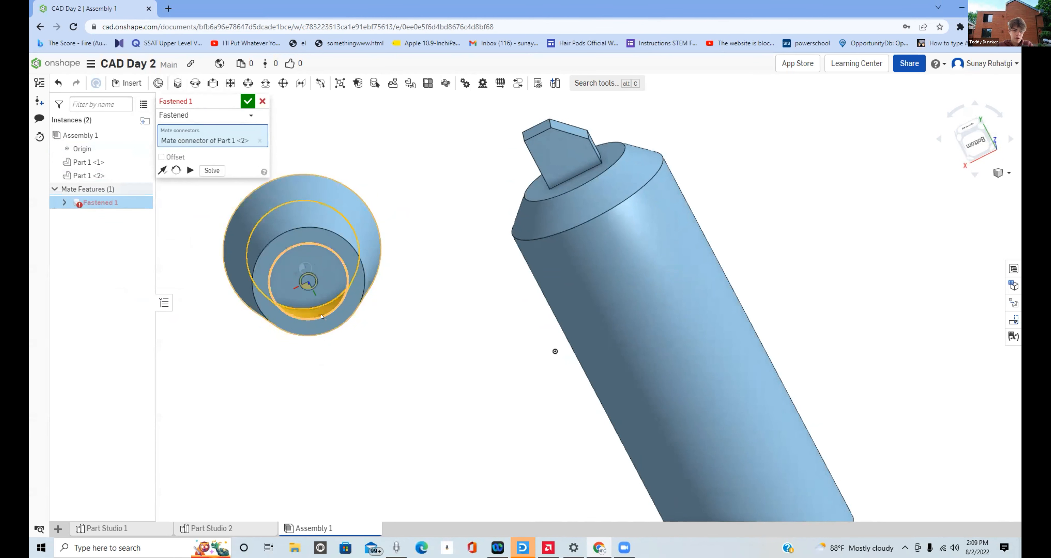
{"action": "left_click", "coordinate": [322, 317]}
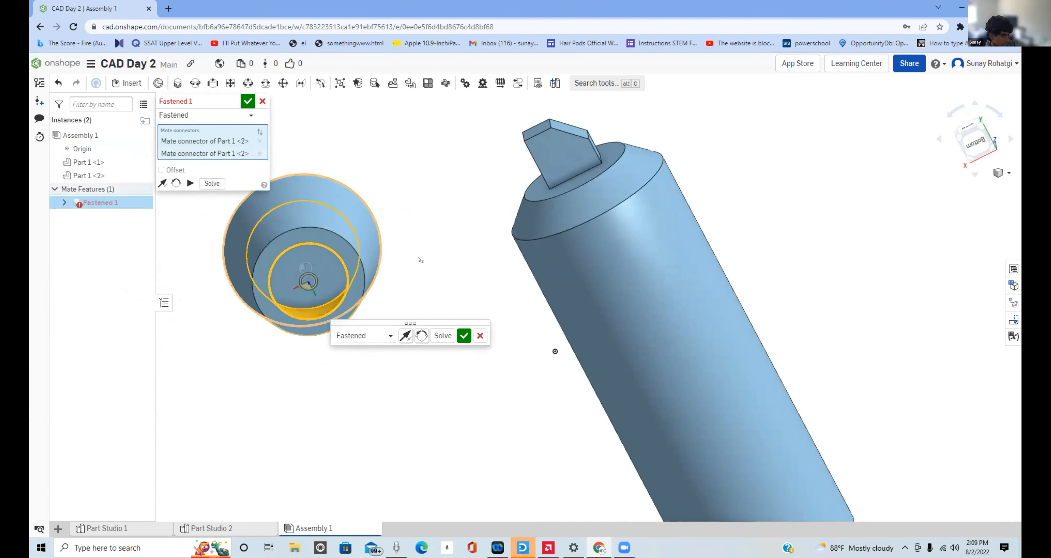
{"action": "left_click", "coordinate": [464, 336]}
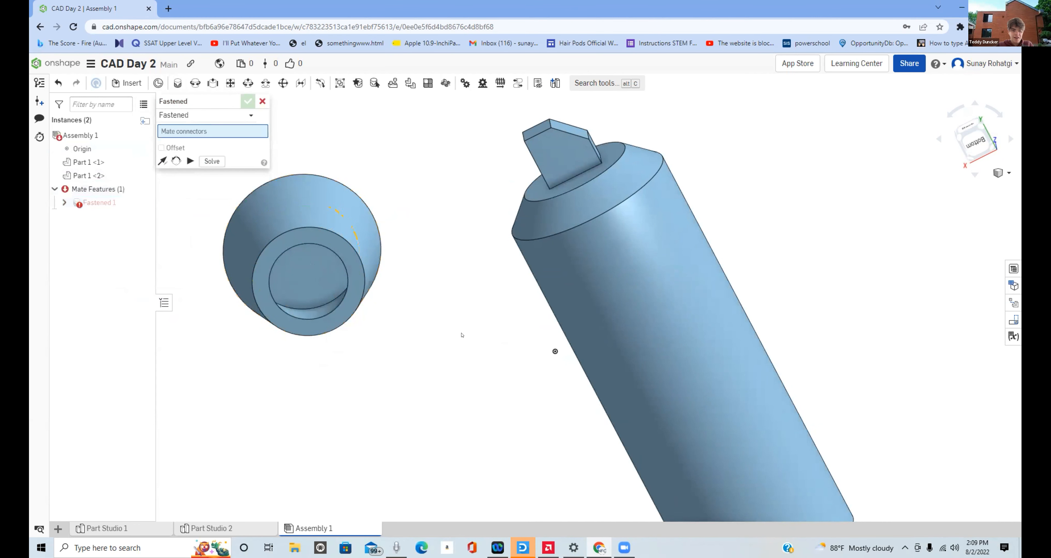
{"action": "key", "text": "Escape"}
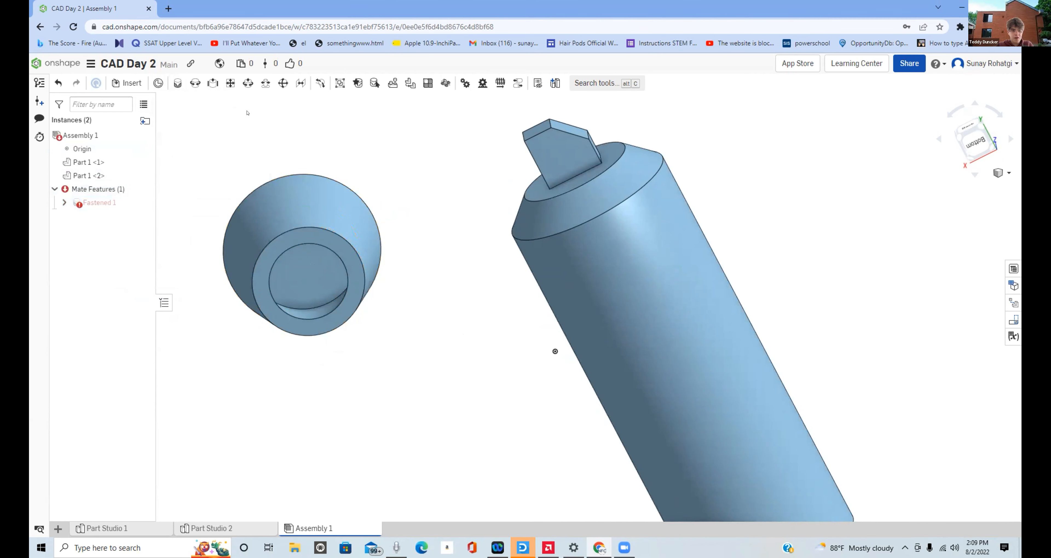
{"action": "right_click", "coordinate": [92, 203]}
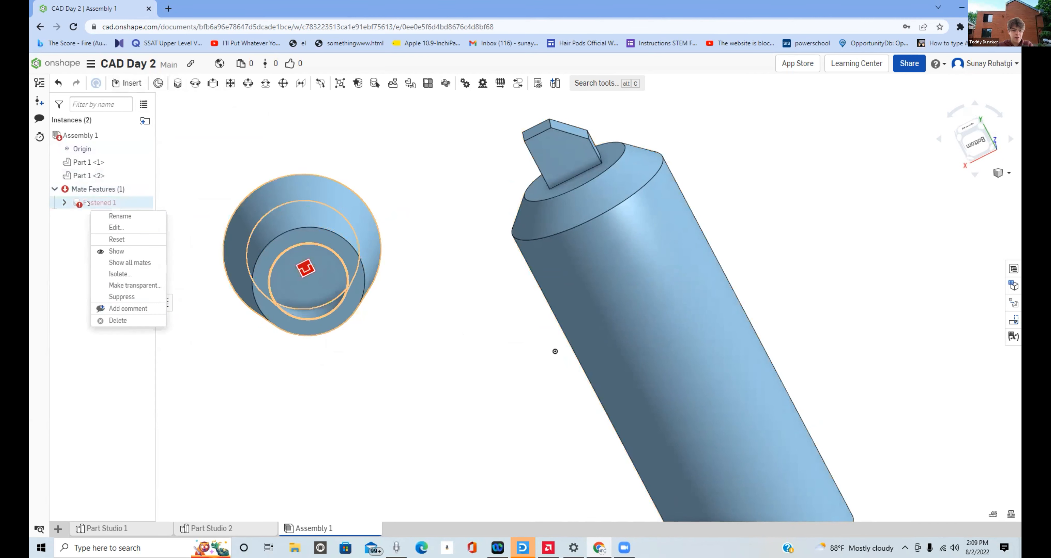
{"action": "left_click", "coordinate": [110, 321]}
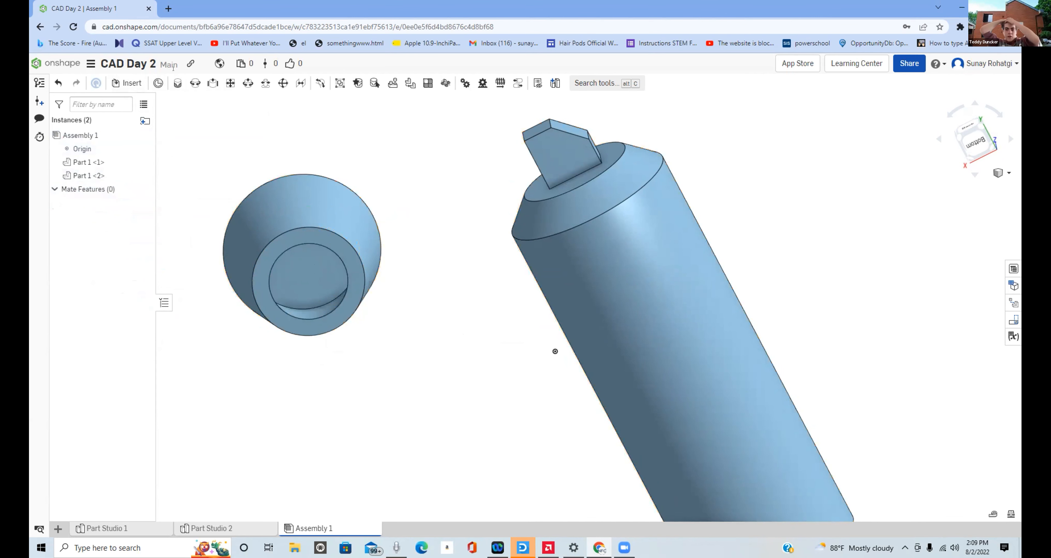
- Try to create a fastened mate from only the inner rim of the cap's open end, and delete it
{"action": "left_click", "coordinate": [172, 85]}
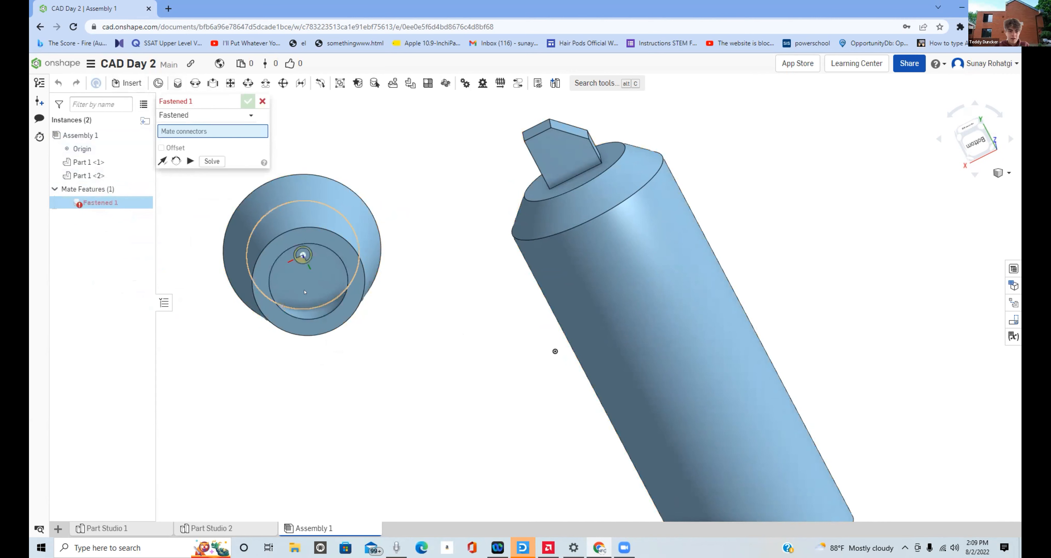
{"action": "left_click", "coordinate": [296, 244]}
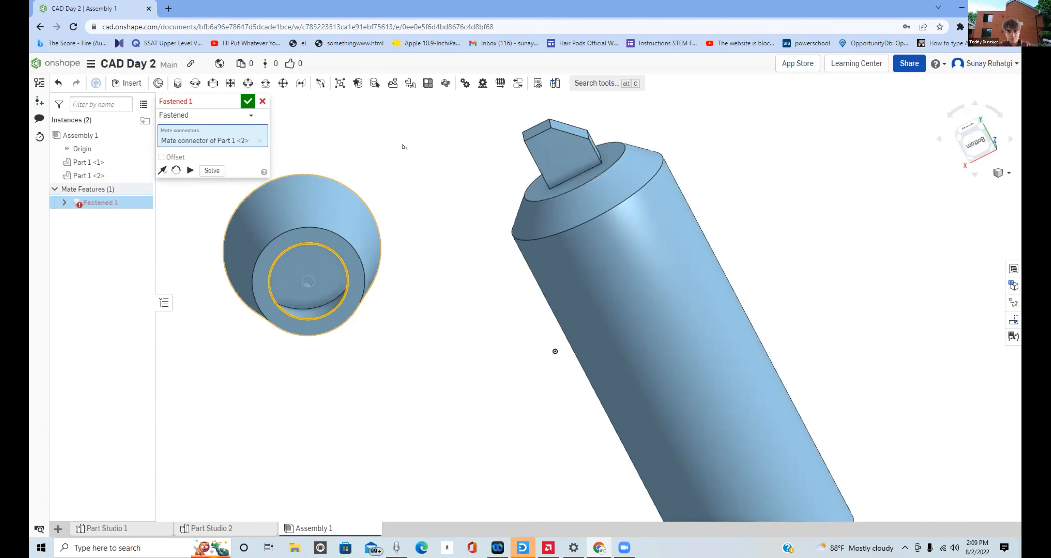
{"action": "left_click", "coordinate": [248, 101]}
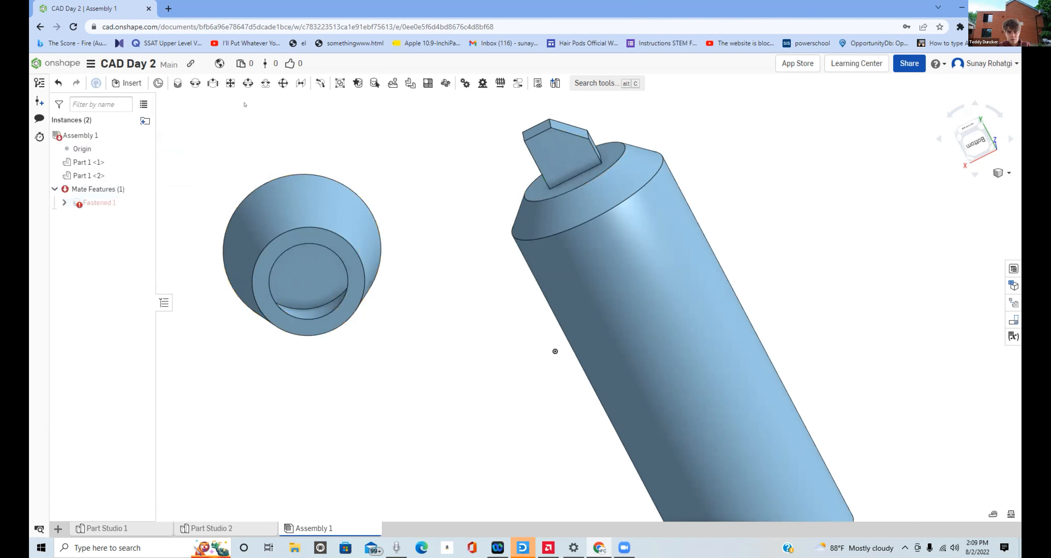
{"action": "right_click", "coordinate": [107, 208]}
{"action": "left_click", "coordinate": [161, 312]}
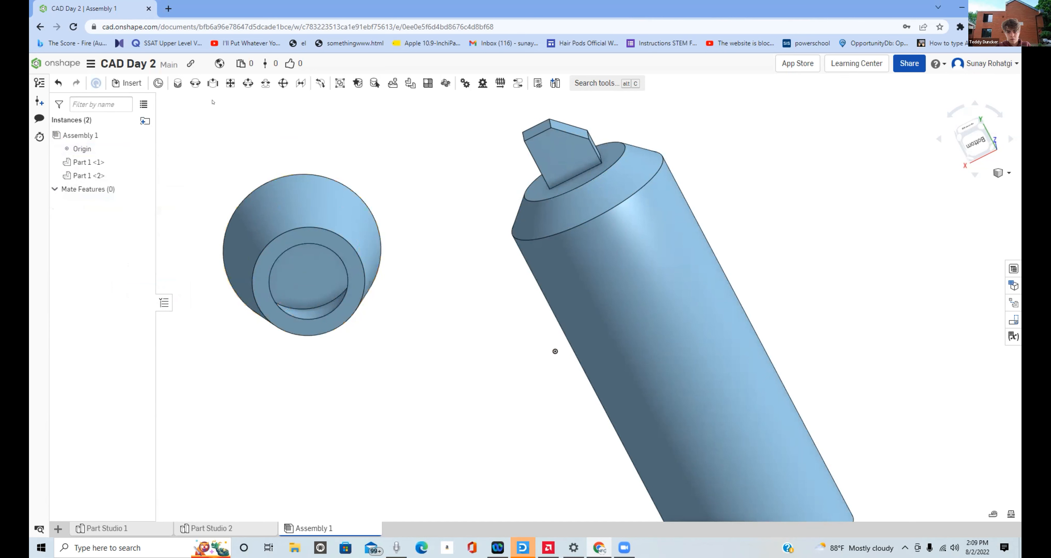
- Fasten the inner rim of the cap's narrow open end to the flat circular face around the marker's tip, flipping the axis so the cap points outward
{"action": "left_click", "coordinate": [162, 84]}
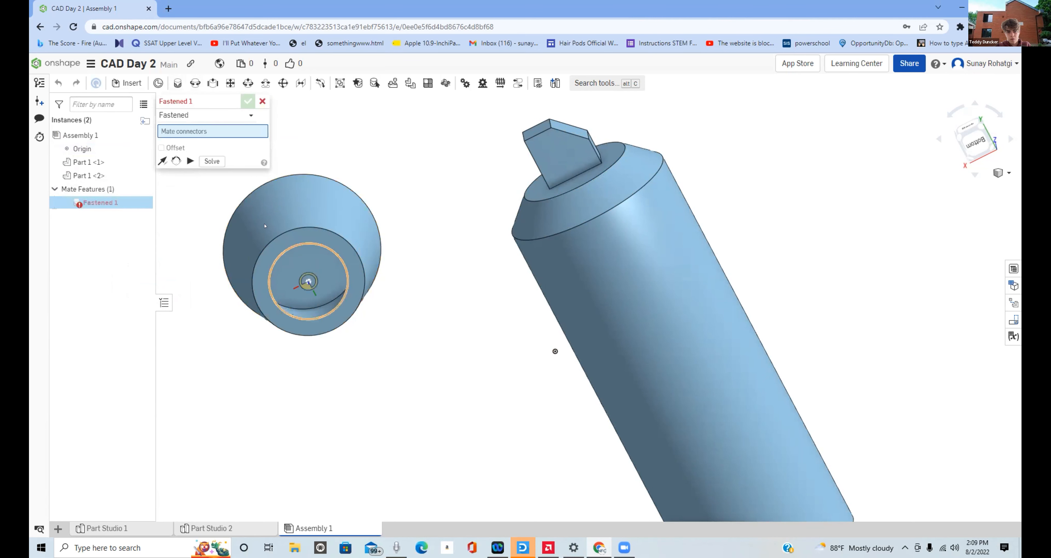
{"action": "left_click", "coordinate": [296, 246]}
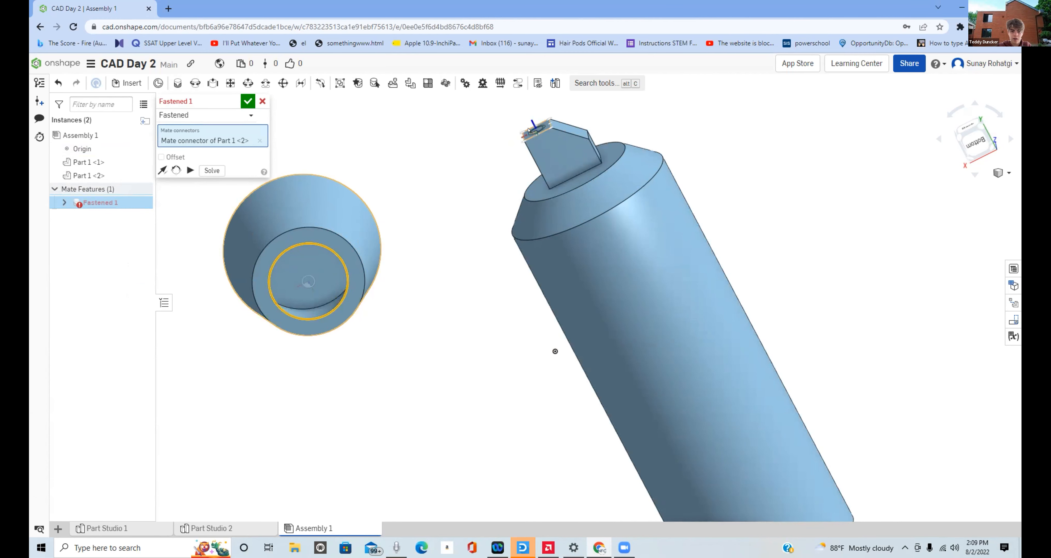
{"action": "left_click", "coordinate": [570, 187]}
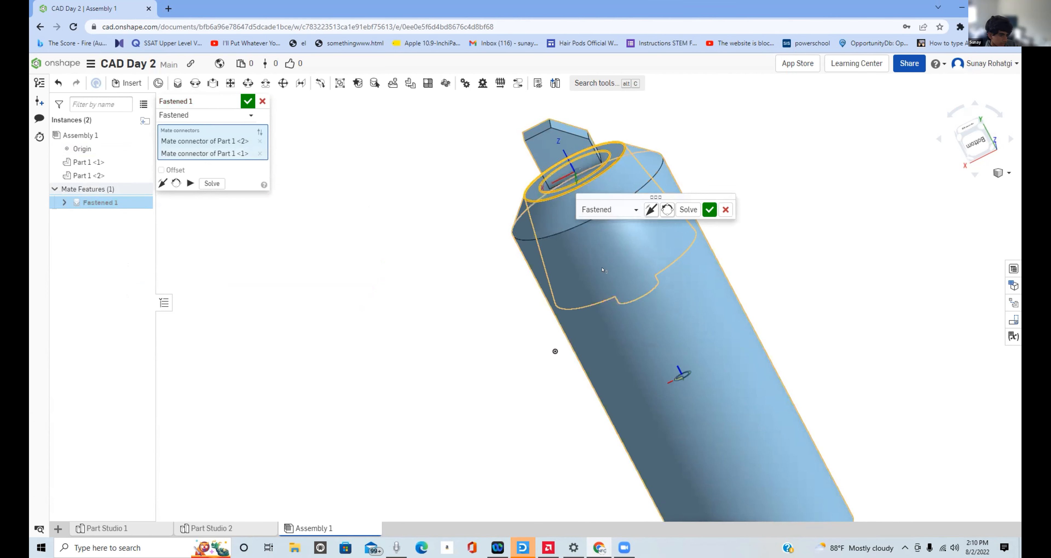
{"action": "right_click_drag", "start_coordinate": [567, 253], "coordinate": [626, 276]}
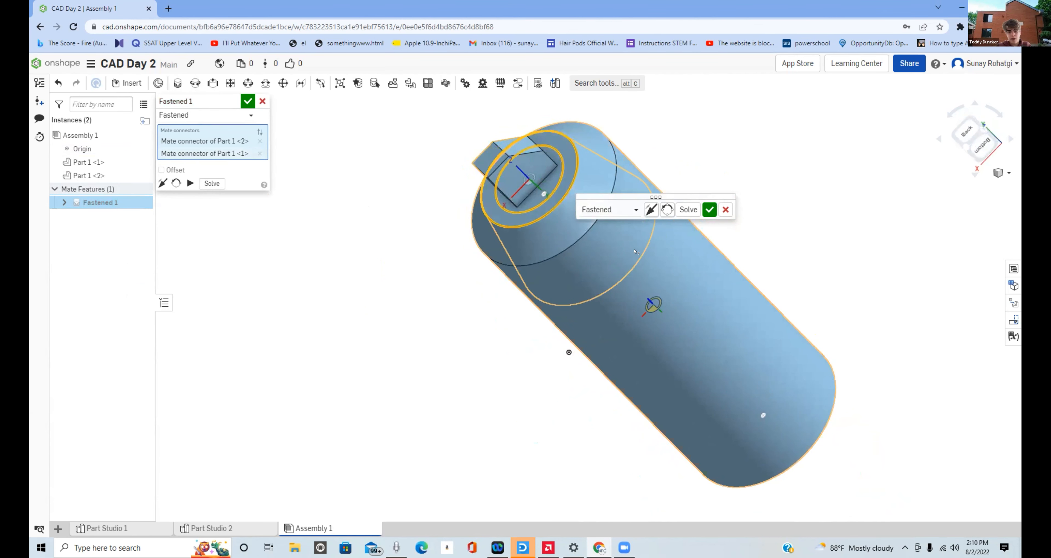
{"action": "left_click", "coordinate": [651, 206]}
{"action": "right_click_drag", "start_coordinate": [640, 272], "coordinate": [703, 229]}
{"action": "left_click", "coordinate": [709, 210]}
{"action": "scroll", "coordinate": [642, 268], "scroll_direction": "down", "scroll_amount": 5}
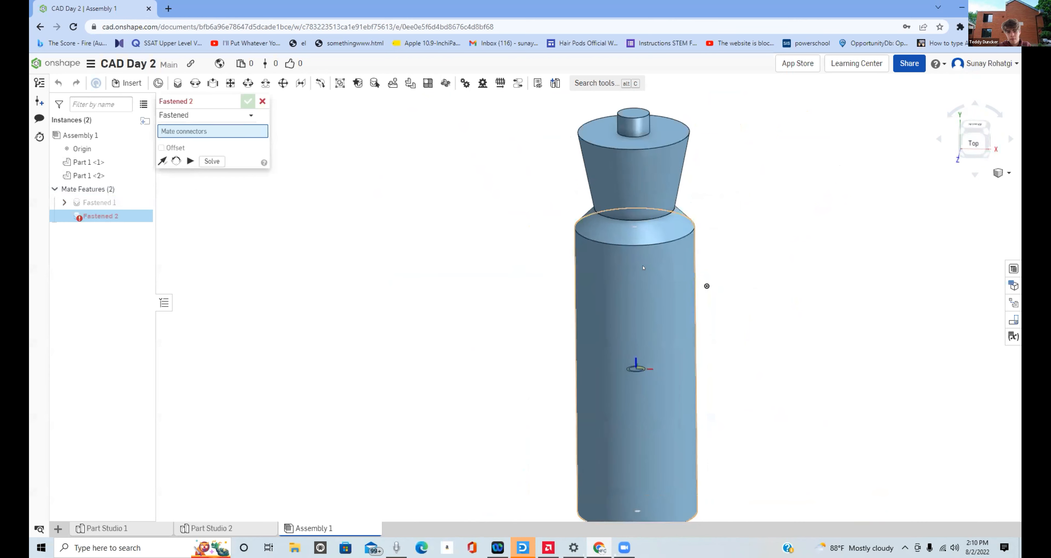
{"action": "right_click_drag", "start_coordinate": [643, 268], "coordinate": [619, 237]}
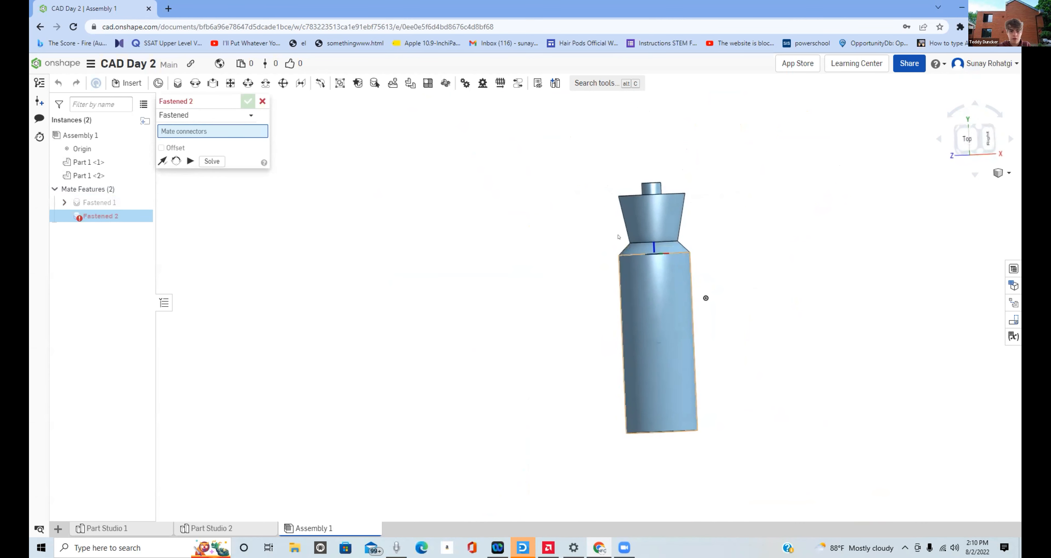
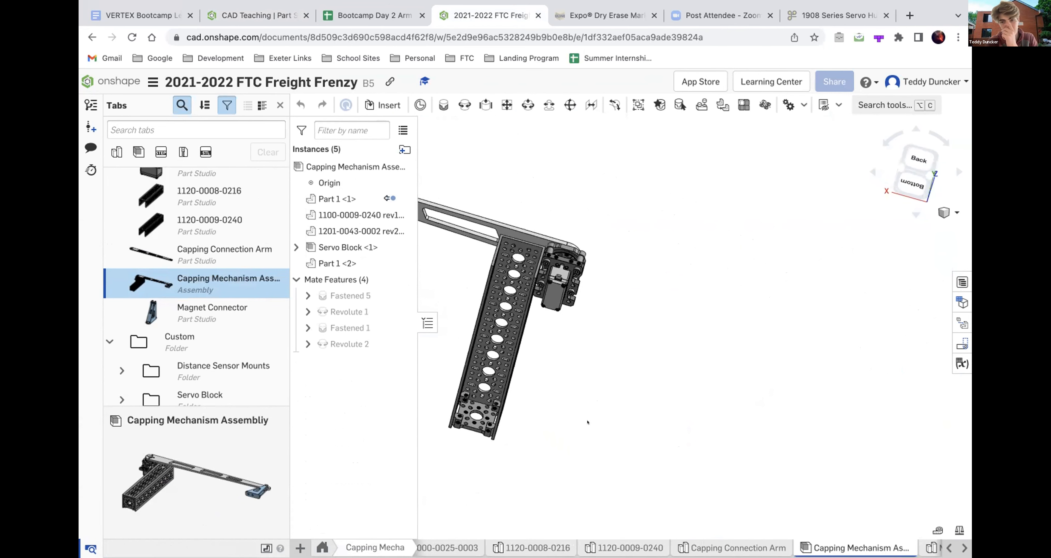
- Examine the channel, servo block and connection arm of the Capping Mechanism assembly from the back, top and side
{"action": "mouse_move", "coordinate": [479, 333]}
{"action": "right_mouse_down"}
{"action": "mouse_move", "coordinate": [500, 312]}
{"action": "mouse_move", "coordinate": [655, 382]}
{"action": "right_mouse_up"}
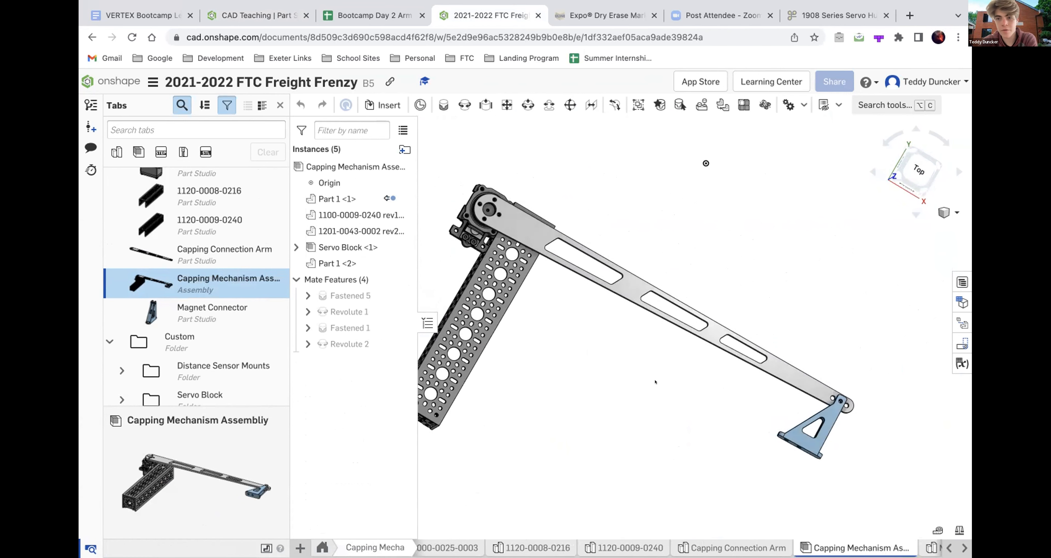
{"action": "scroll", "coordinate": [655, 382], "scroll_direction": "down", "scroll_amount": 5}
{"action": "scroll", "coordinate": [535, 281], "scroll_direction": "up", "scroll_amount": 4}
{"action": "right_click_drag", "start_coordinate": [535, 280], "coordinate": [524, 273]}
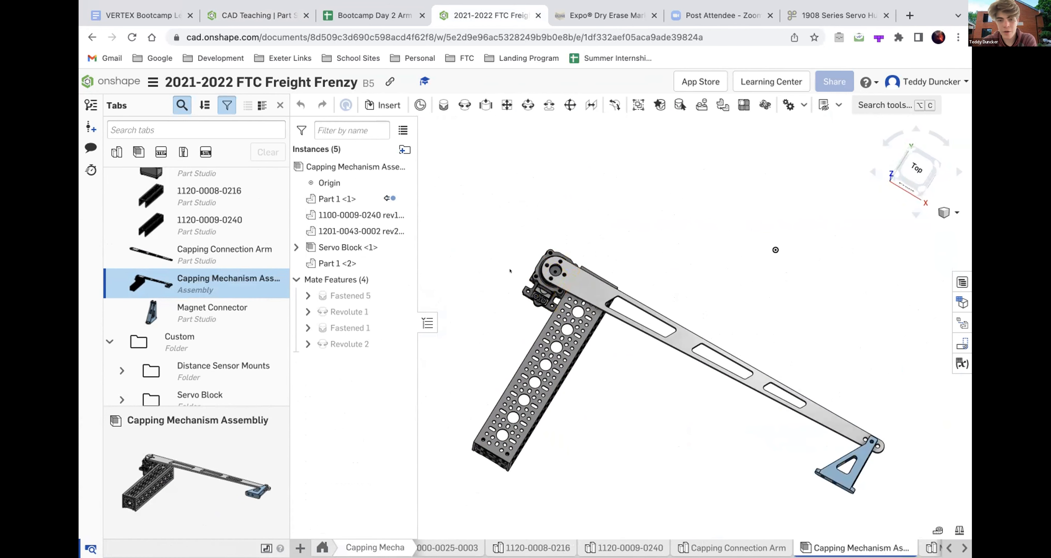
{"action": "right_click_drag", "start_coordinate": [498, 370], "coordinate": [566, 290]}
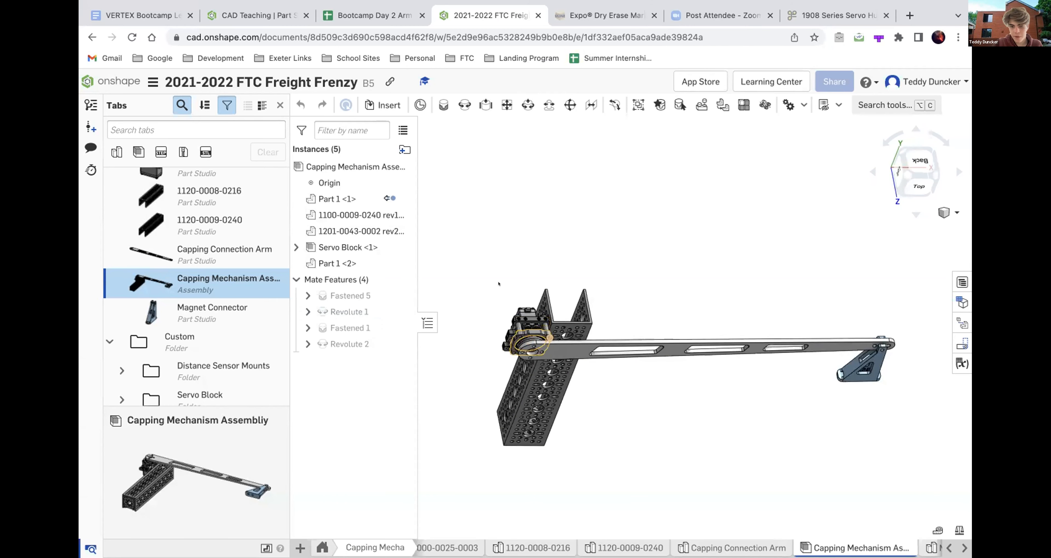
- Open the goBILDA product page for the 1908 Series Servo Hub and look it over
{"action": "mouse_move", "coordinate": [745, 3]}
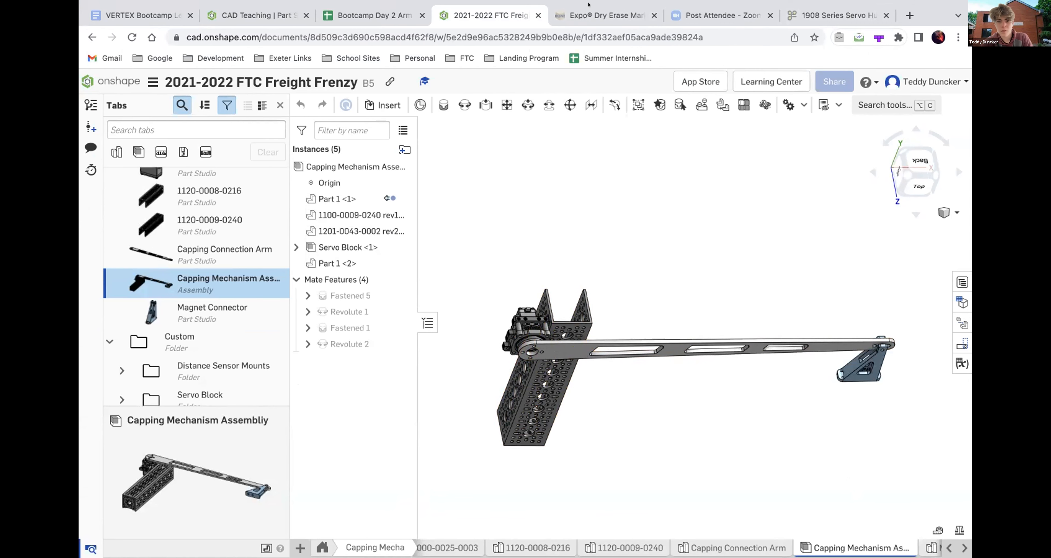
{"action": "left_click", "coordinate": [812, 16]}
{"action": "left_click", "coordinate": [614, 212]}
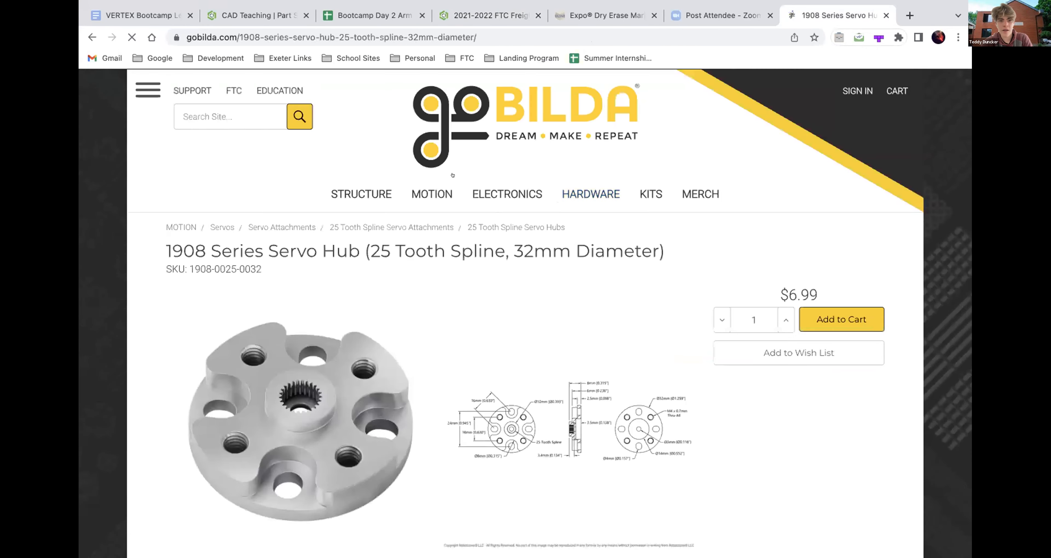
{"action": "scroll", "coordinate": [380, 270], "scroll_direction": "down", "scroll_amount": 10}
{"action": "scroll", "coordinate": [379, 270], "scroll_direction": "up", "scroll_amount": 10}
{"action": "left_click", "coordinate": [398, 21]}
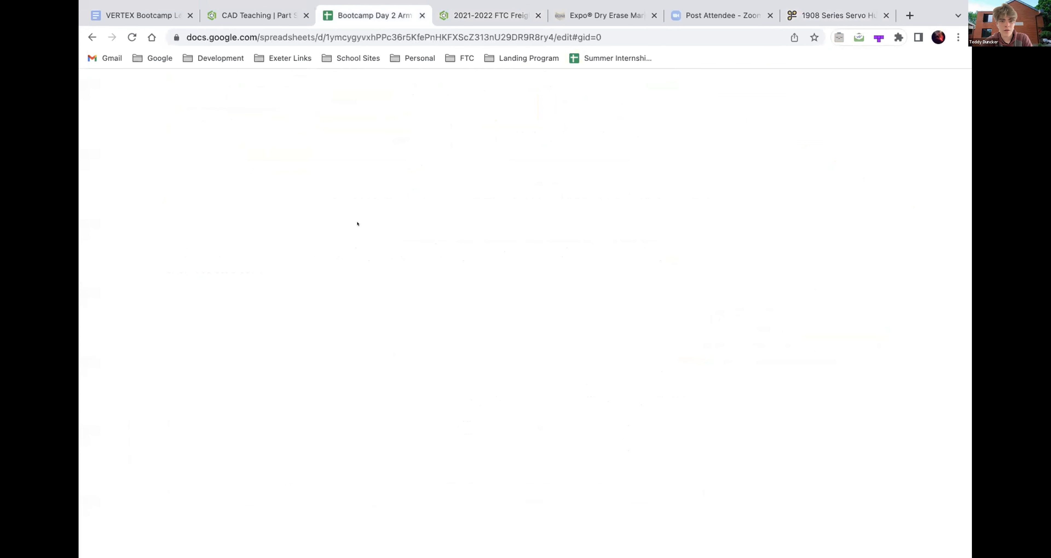
{"action": "left_click", "coordinate": [285, 170]}
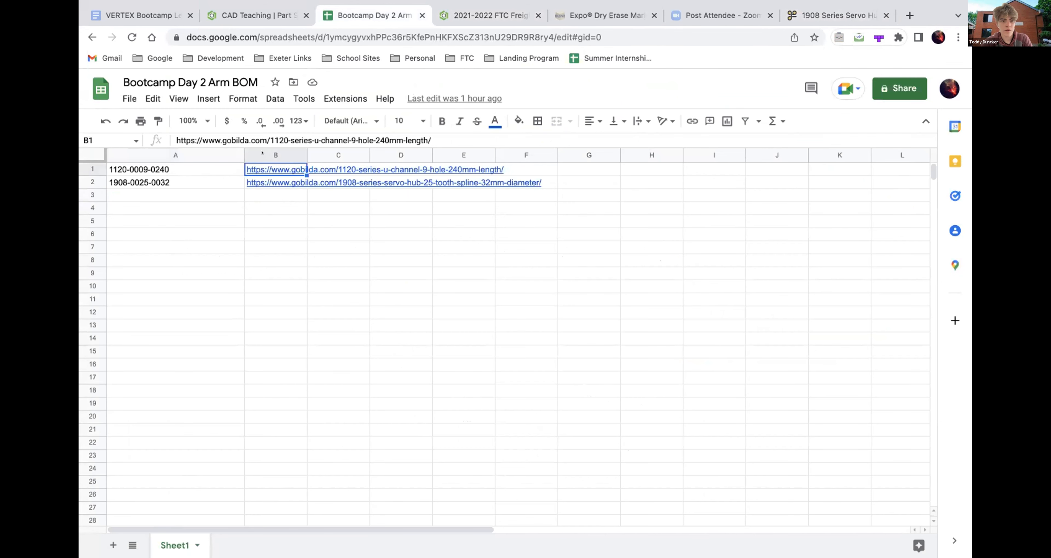
{"action": "triple_click", "coordinate": [261, 141]}
{"action": "left_click", "coordinate": [270, 168]}
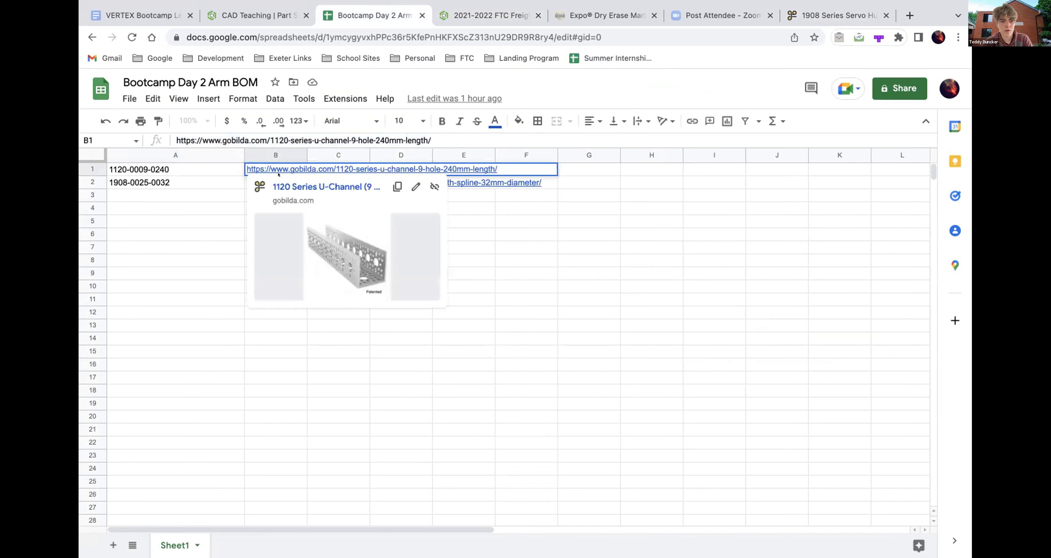
{"action": "left_click", "coordinate": [279, 186]}
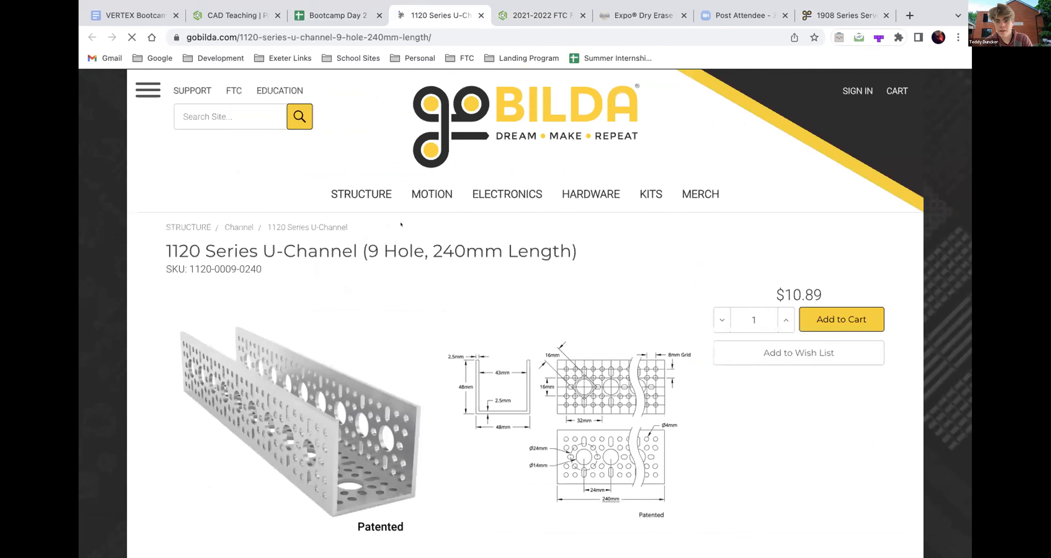
- Download the STEP file of the 1120 Series U-Channel (9 Hole, 240mm Length) and open the downloaded 1120-0009-0240.zip
{"action": "scroll", "coordinate": [330, 265], "scroll_direction": "down", "scroll_amount": 1}
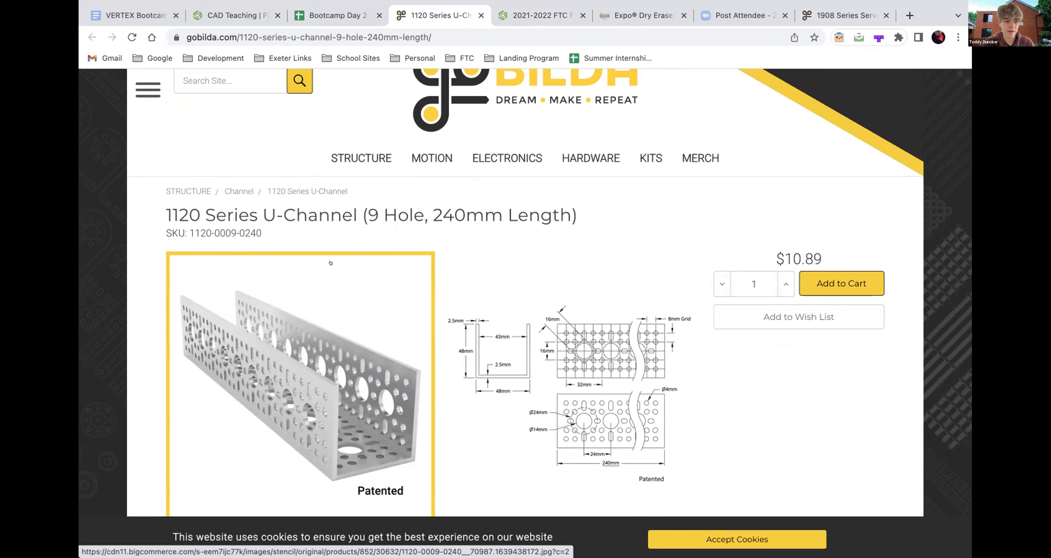
{"action": "scroll", "coordinate": [331, 262], "scroll_direction": "down", "scroll_amount": 10}
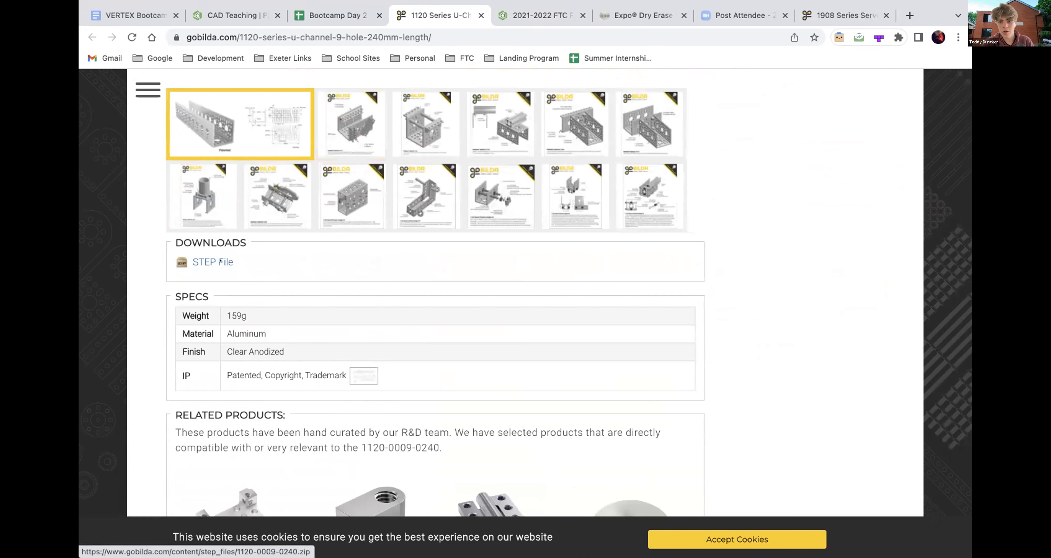
{"action": "left_click", "coordinate": [215, 259]}
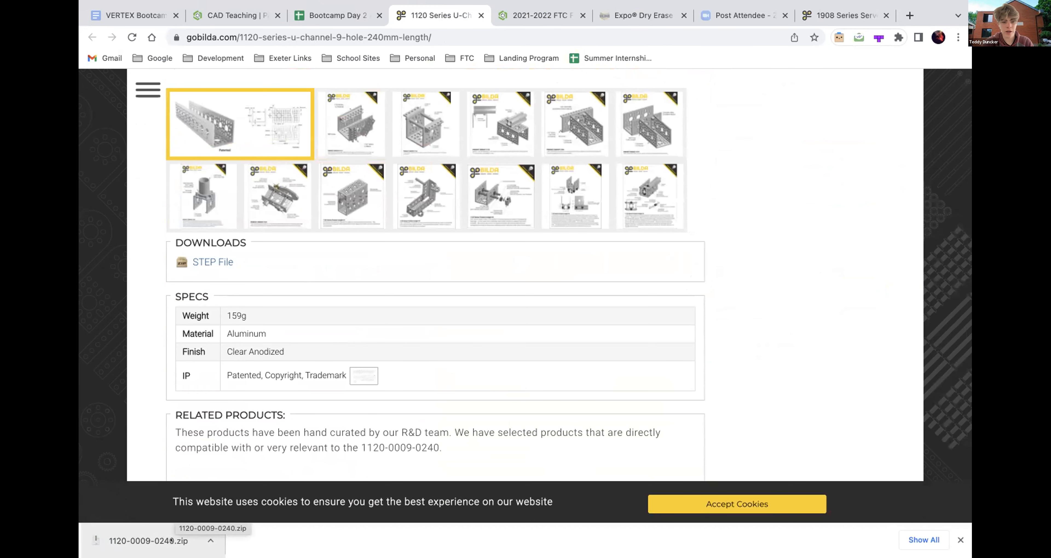
{"action": "left_click", "coordinate": [162, 532]}
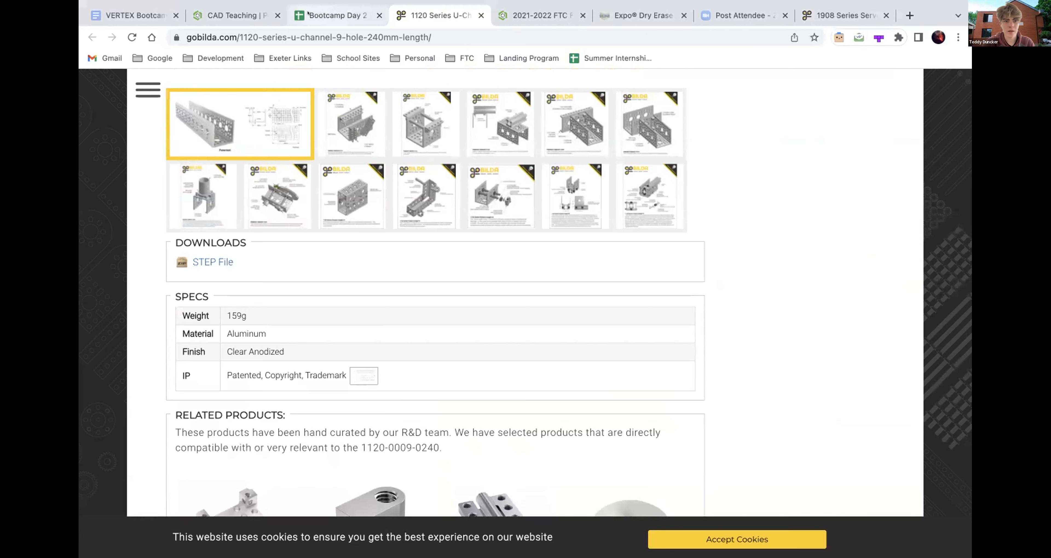
- Switch to the CAD Teaching document in Onshape and accept the open Sketch 1 in Part Studio 1
{"action": "left_click", "coordinate": [241, 15]}
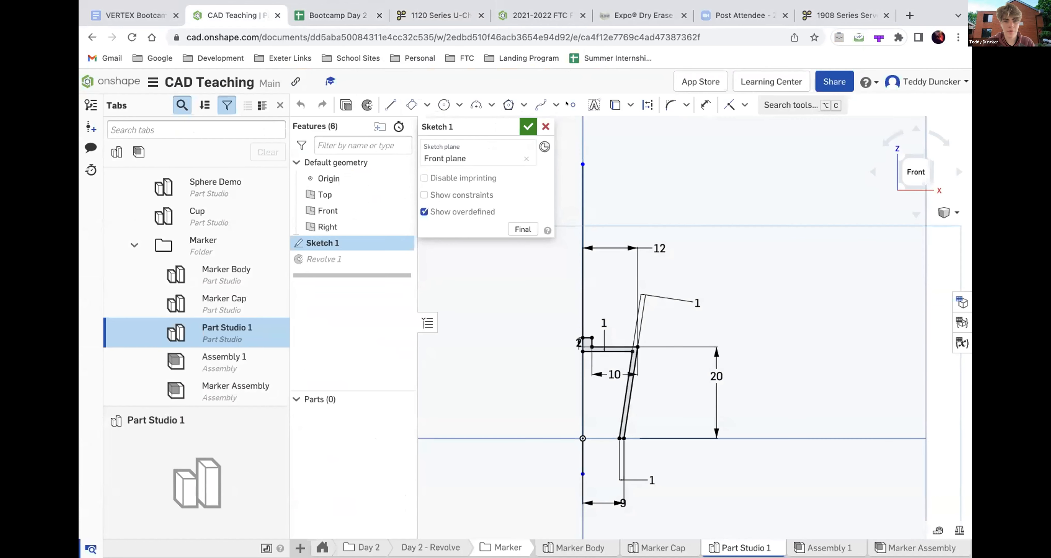
{"action": "left_click", "coordinate": [527, 126]}
{"action": "left_click", "coordinate": [327, 207]}
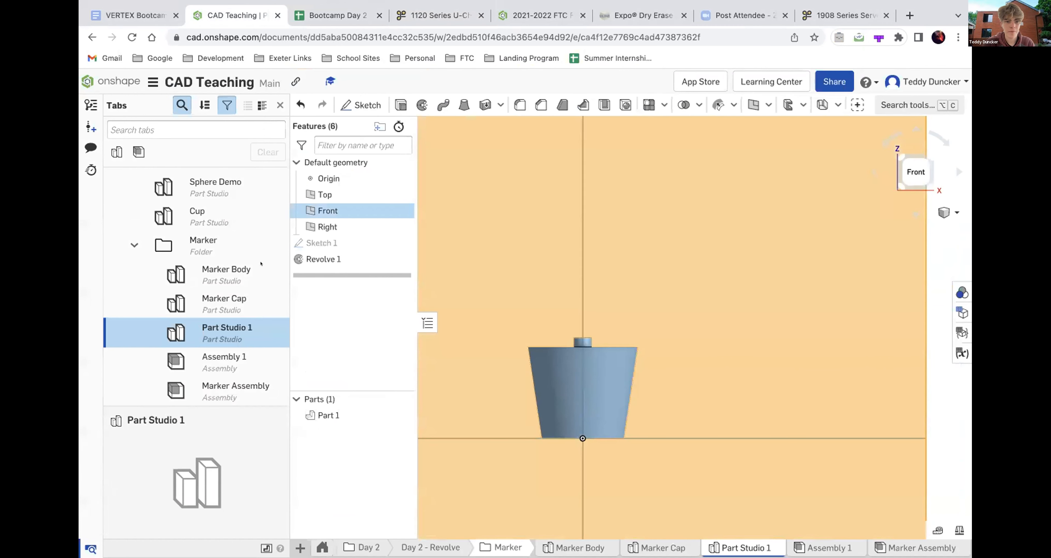
- Create a new assembly inside the Day 2 GoBilda Arm folder
{"action": "scroll", "coordinate": [261, 264], "scroll_direction": "down", "scroll_amount": 2}
{"action": "left_click", "coordinate": [220, 358]}
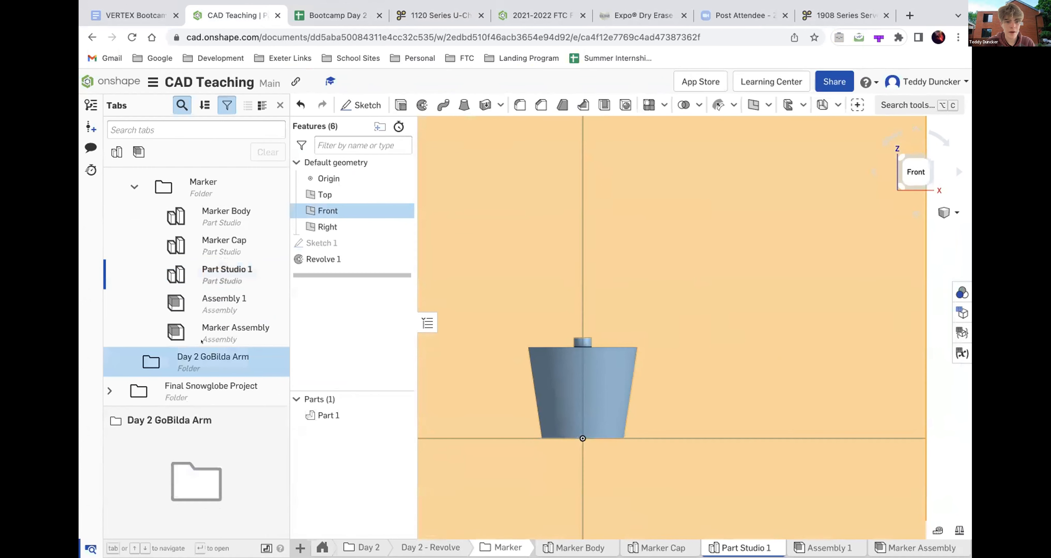
{"action": "right_click", "coordinate": [220, 359]}
{"action": "mouse_move", "coordinate": [245, 374]}
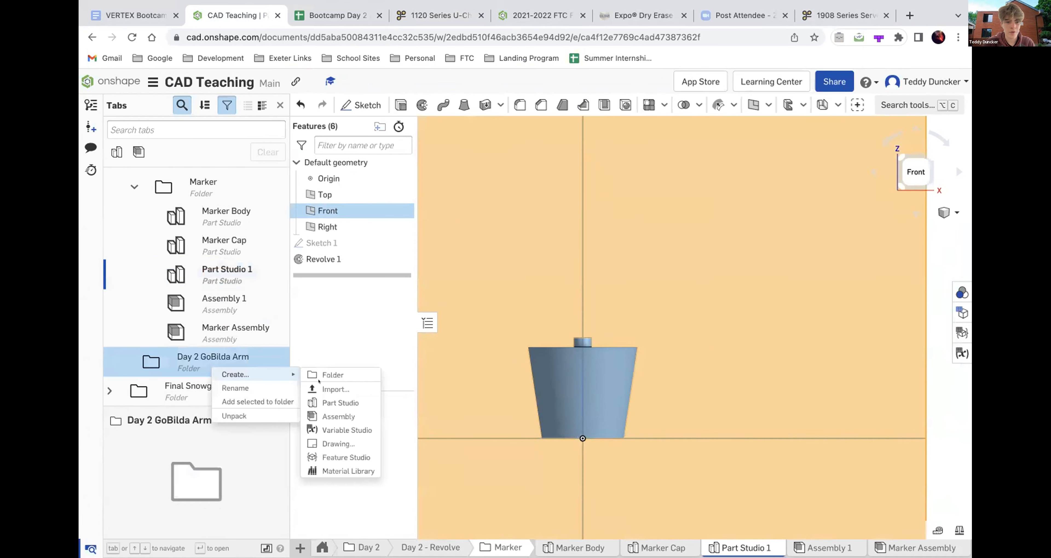
{"action": "left_click", "coordinate": [342, 416]}
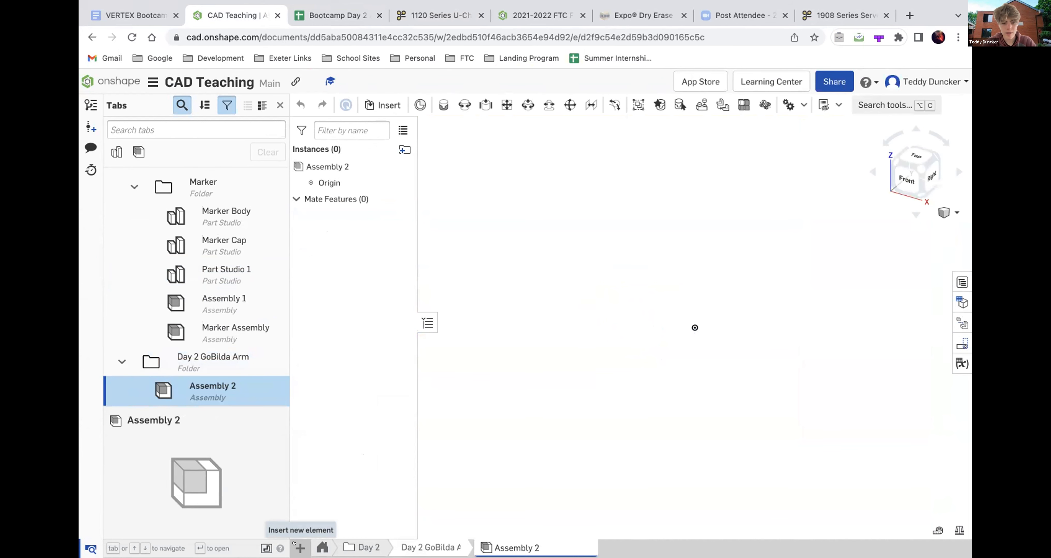
- Try to import a file alongside Assembly 2 in the Day 2 GoBilda Arm folder
{"action": "left_click", "coordinate": [294, 542]}
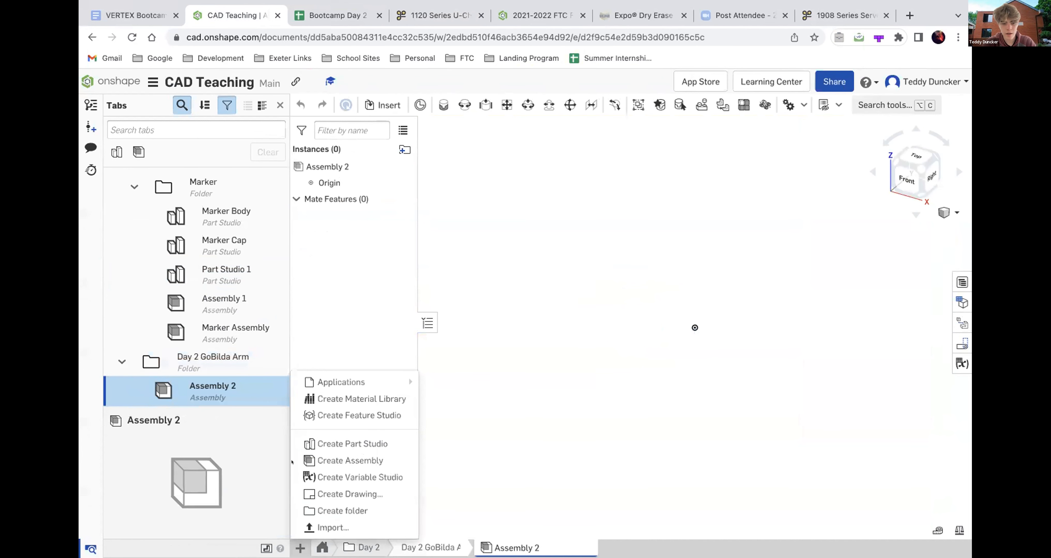
{"action": "left_click", "coordinate": [321, 522]}
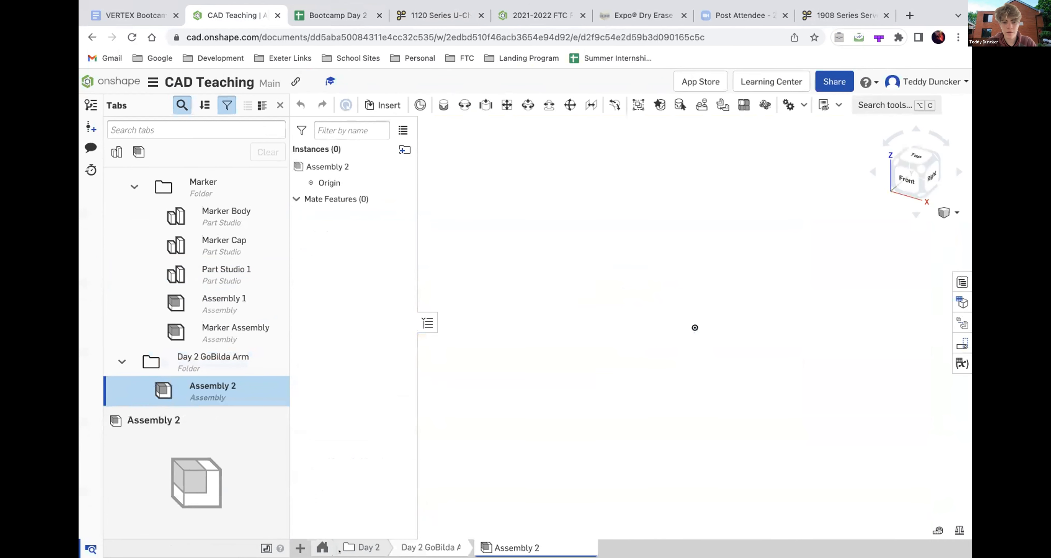
{"action": "left_click", "coordinate": [300, 547]}
{"action": "left_click", "coordinate": [327, 526]}
{"action": "left_click", "coordinate": [300, 547]}
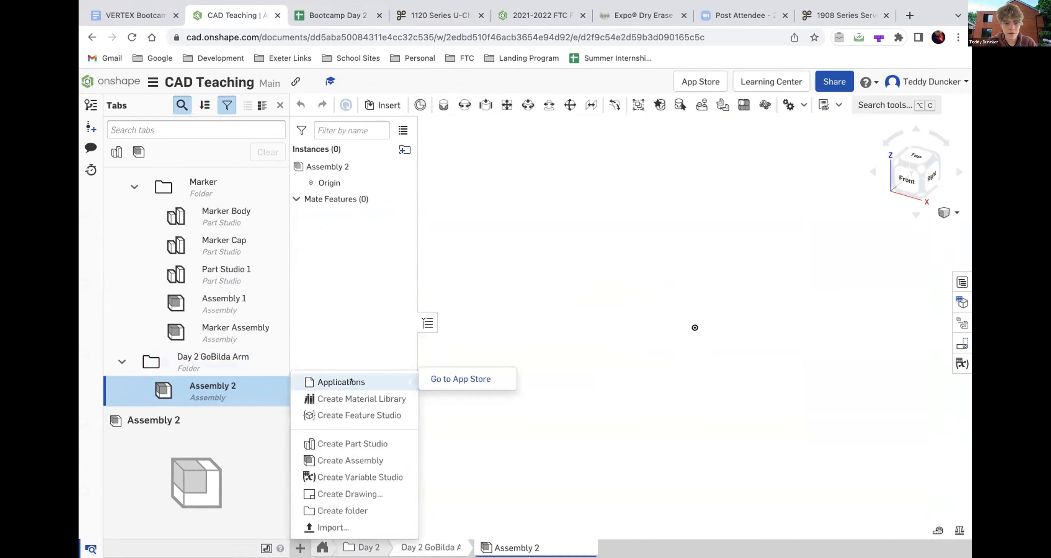
{"action": "left_click", "coordinate": [323, 527]}
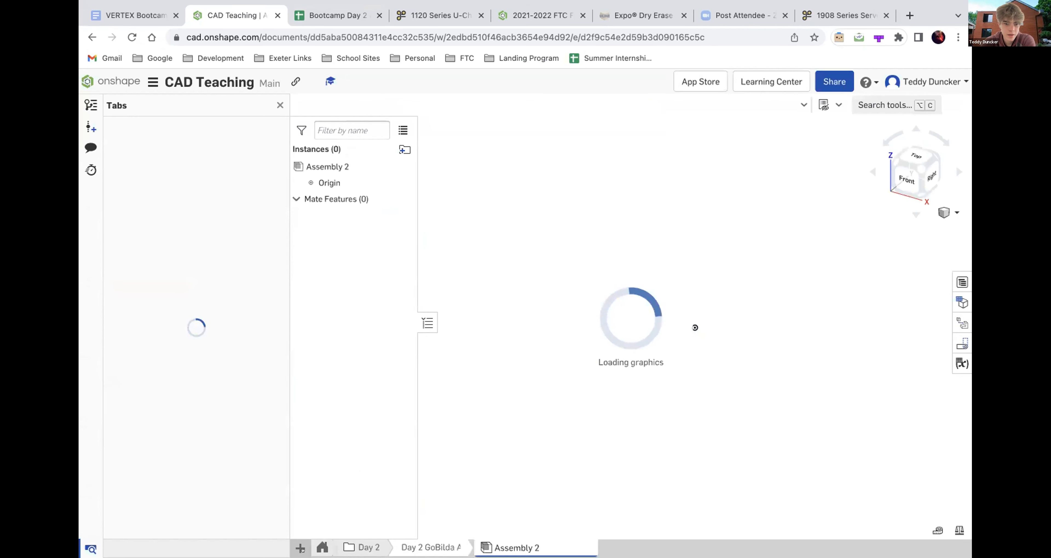
{"action": "left_click", "coordinate": [295, 543]}
{"action": "left_click", "coordinate": [309, 529]}
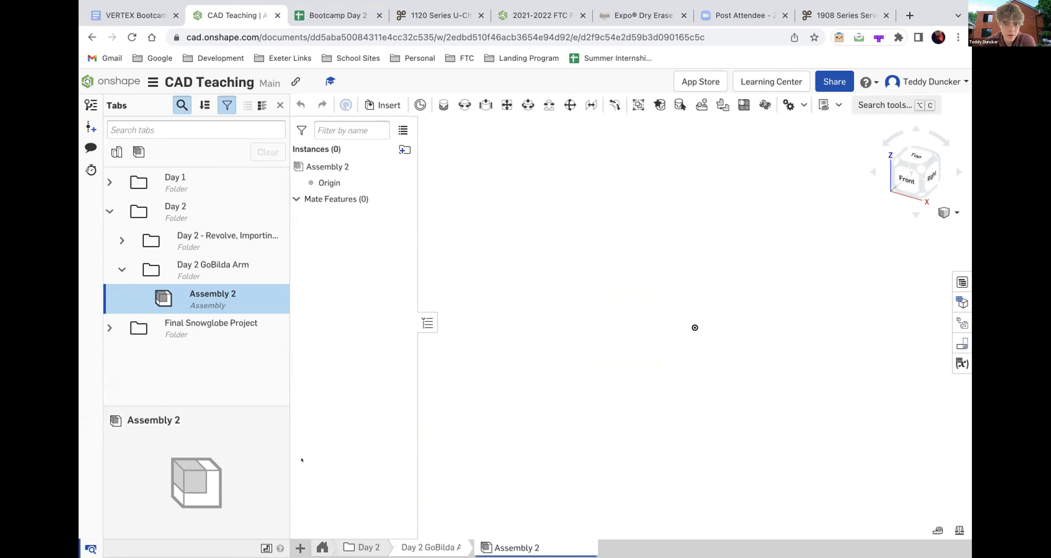
- Try to import a file at the top level of the document, outside the existing folders
{"action": "right_click", "coordinate": [199, 294]}
{"action": "left_click", "coordinate": [161, 391]}
{"action": "left_click", "coordinate": [161, 340]}
{"action": "right_click", "coordinate": [160, 390]}
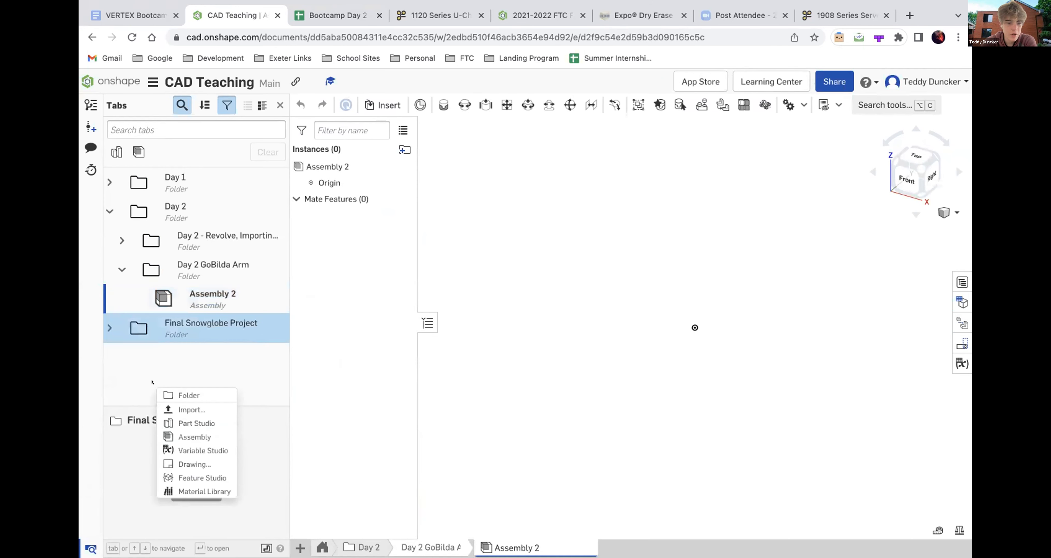
{"action": "left_click", "coordinate": [188, 411]}
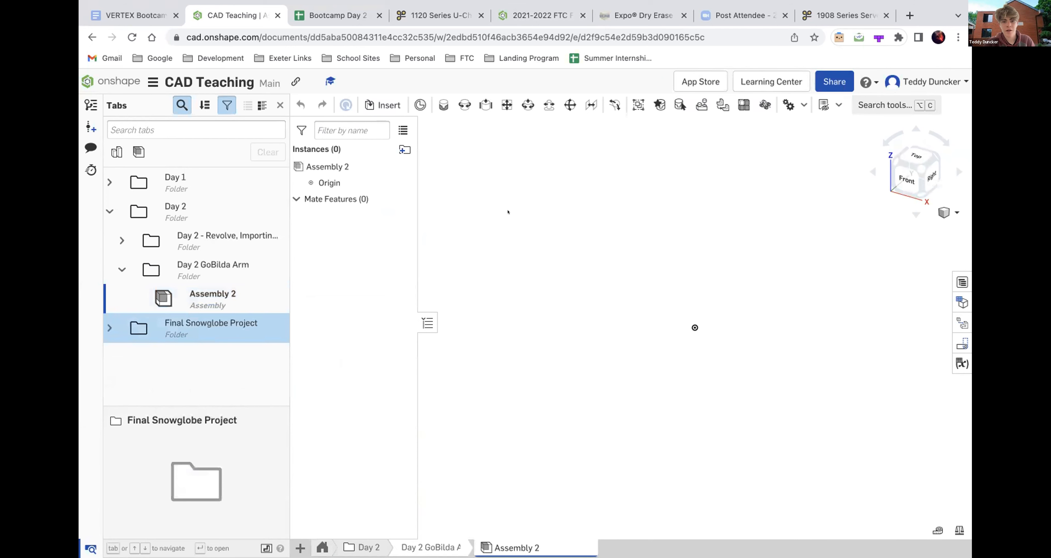
- Retry the file import from Assembly 2 and leave the command
{"action": "left_click", "coordinate": [301, 548]}
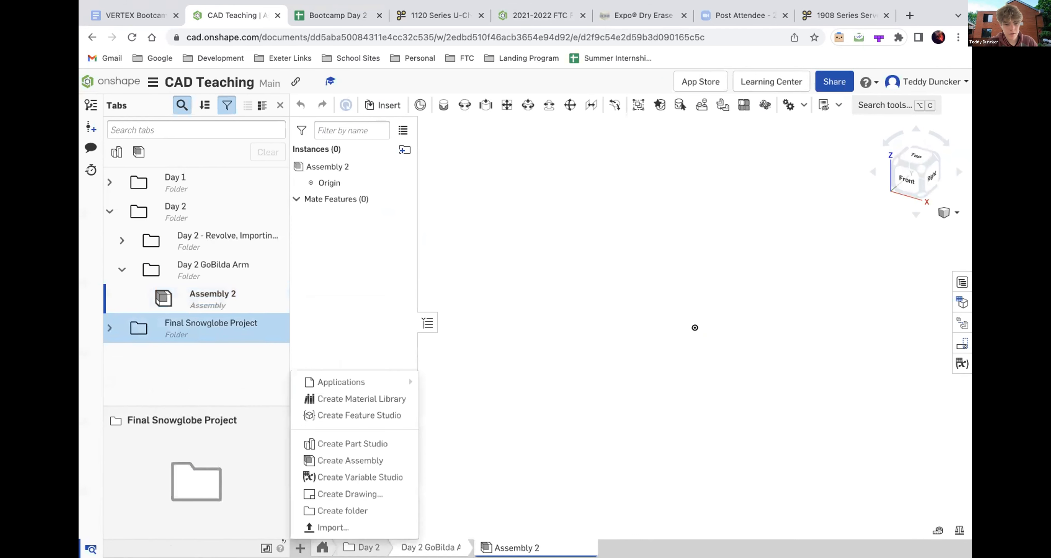
{"action": "left_click", "coordinate": [308, 522]}
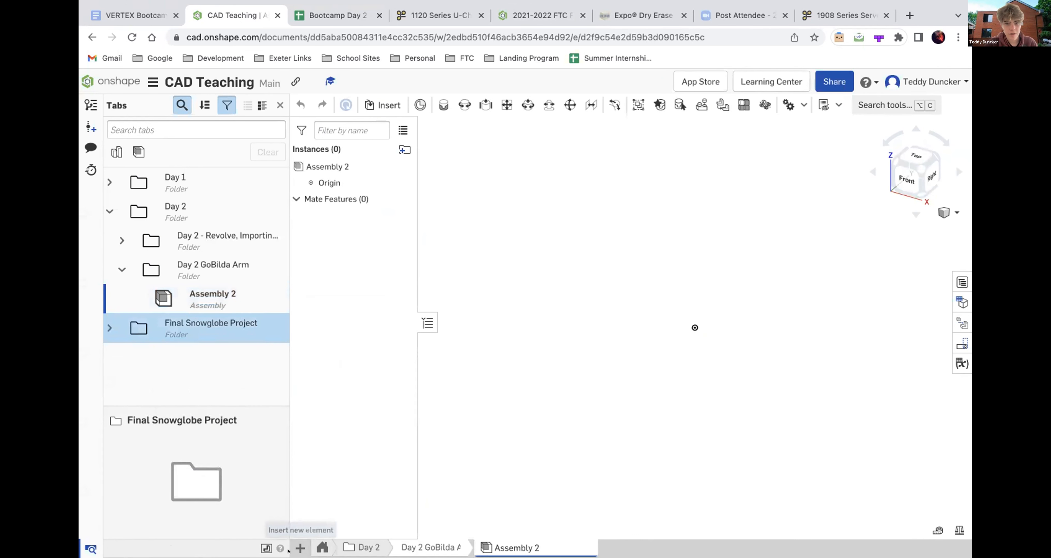
{"action": "left_click", "coordinate": [300, 548]}
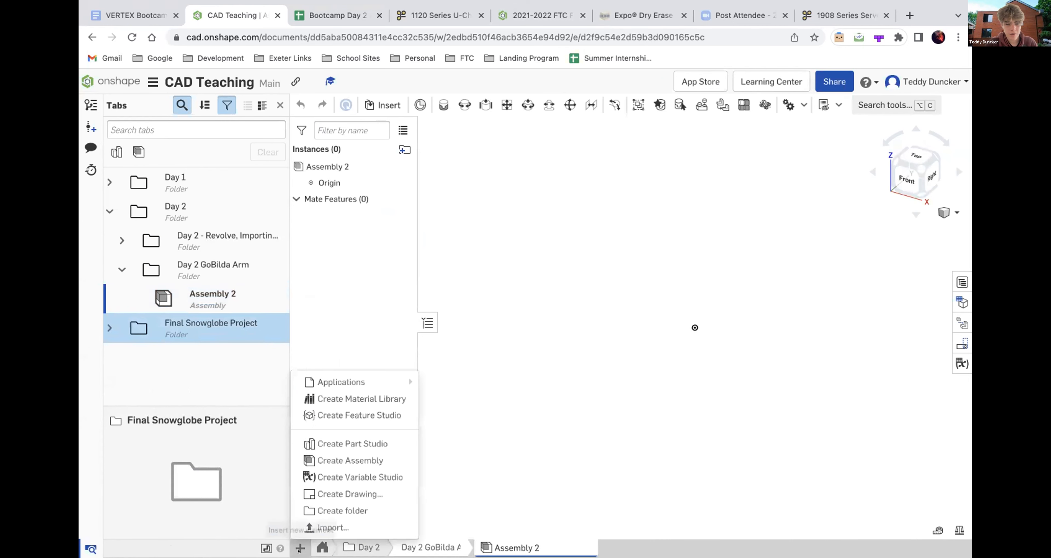
{"action": "right_click", "coordinate": [309, 522]}
{"action": "key", "text": "Escape"}
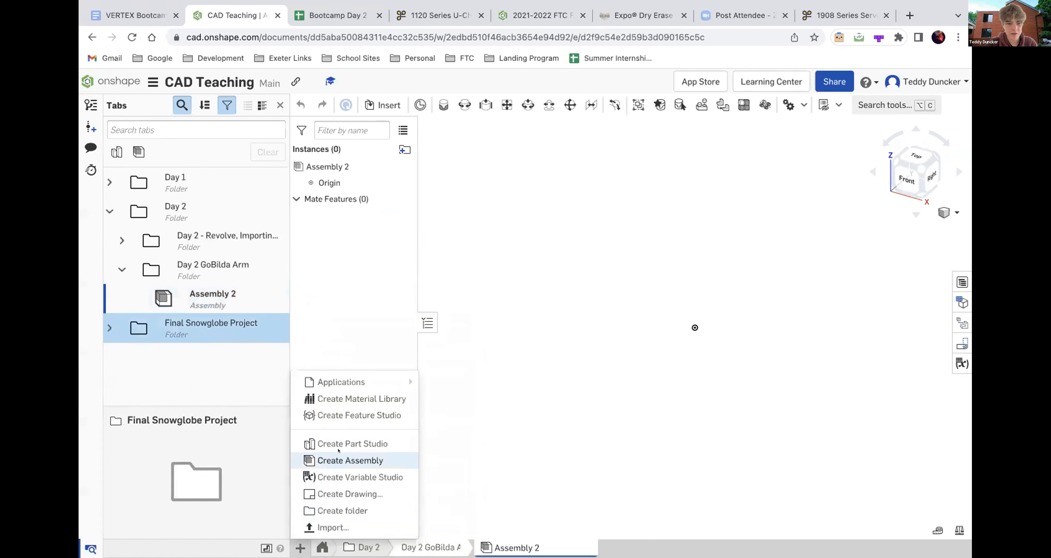
{"action": "mouse_move", "coordinate": [341, 381]}
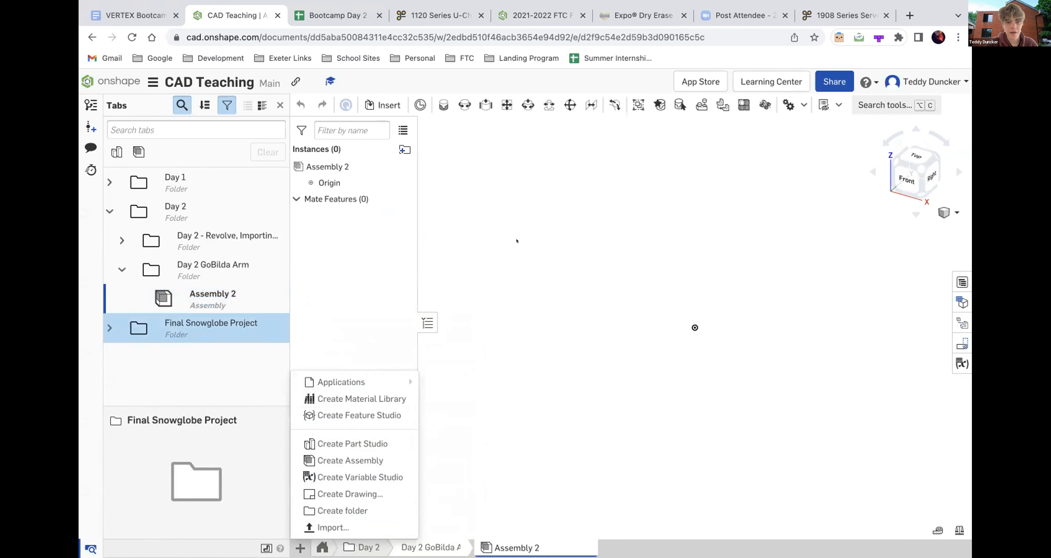
{"action": "left_click", "coordinate": [526, 440]}
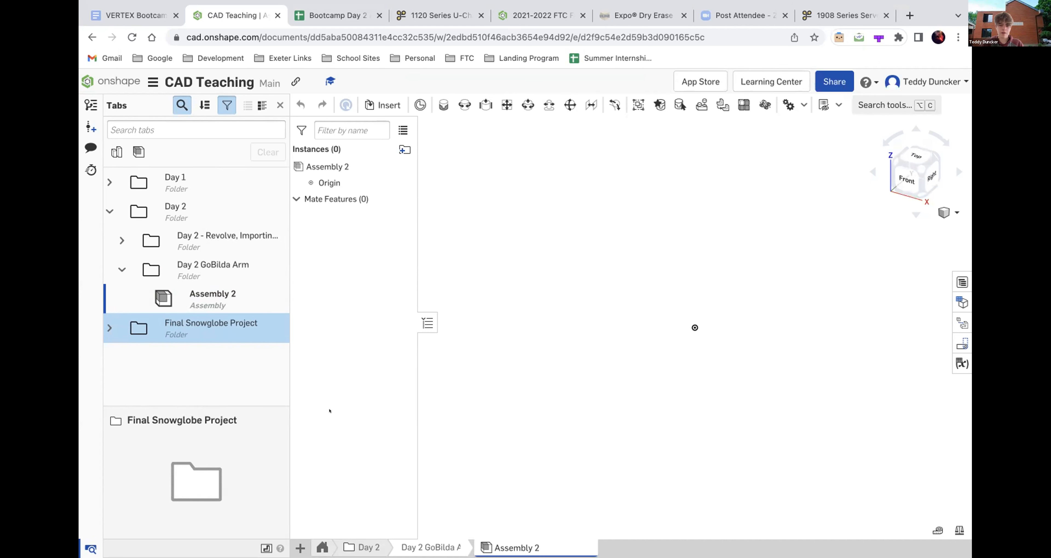
- Examine how the servo, its mount, the hub and the arm attach to the U-channel in Arm Assembly (Unmated)
{"action": "mouse_move", "coordinate": [575, 2]}
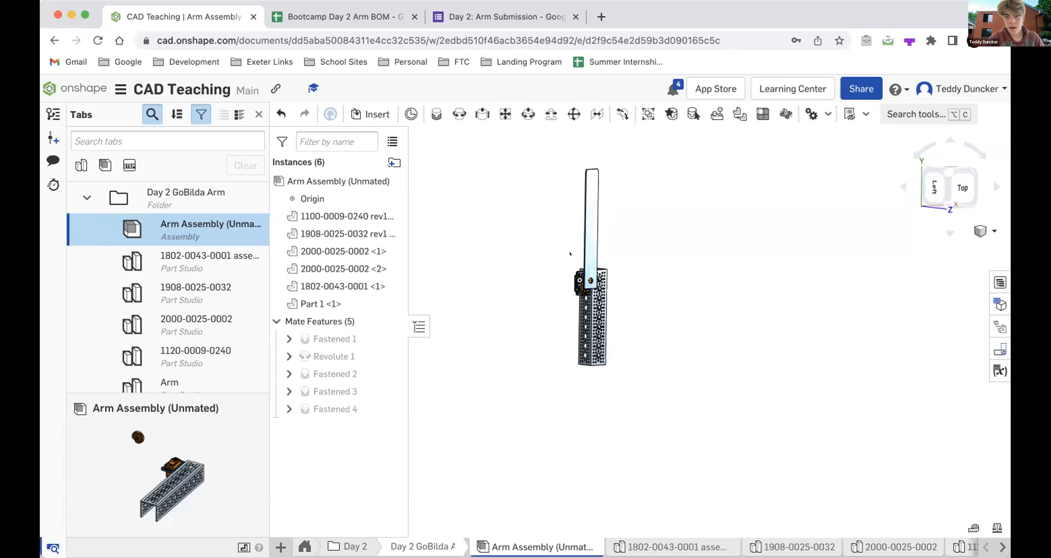
{"action": "scroll", "coordinate": [603, 296], "scroll_direction": "up", "scroll_amount": 5}
{"action": "right_click_drag", "start_coordinate": [603, 297], "coordinate": [631, 325]}
{"action": "scroll", "coordinate": [580, 304], "scroll_direction": "up", "scroll_amount": 5}
{"action": "scroll", "coordinate": [539, 240], "scroll_direction": "up", "scroll_amount": 8}
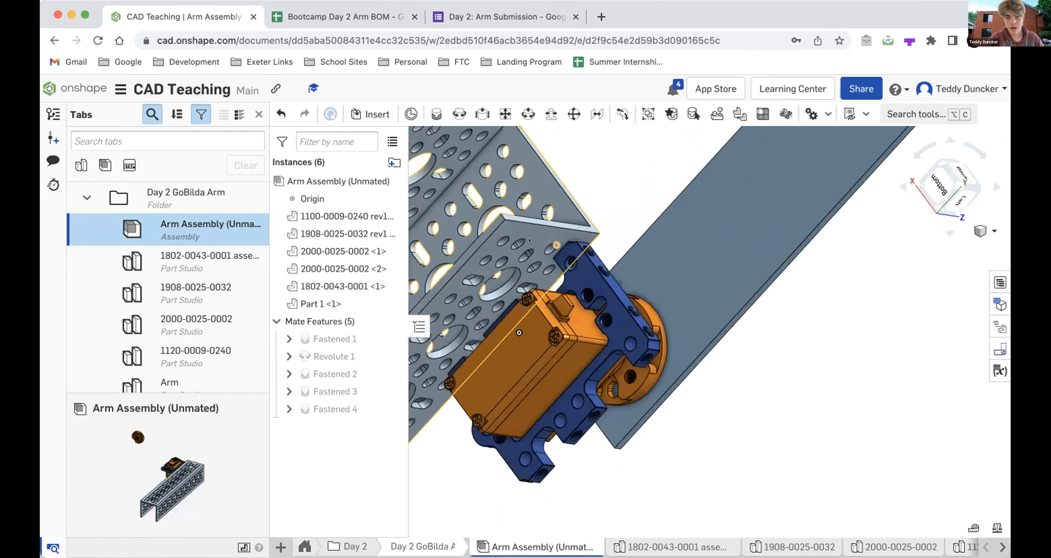
{"action": "right_click_drag", "start_coordinate": [538, 240], "coordinate": [557, 284]}
{"action": "scroll", "coordinate": [554, 266], "scroll_direction": "down", "scroll_amount": 6}
{"action": "scroll", "coordinate": [558, 284], "scroll_direction": "up", "scroll_amount": 3}
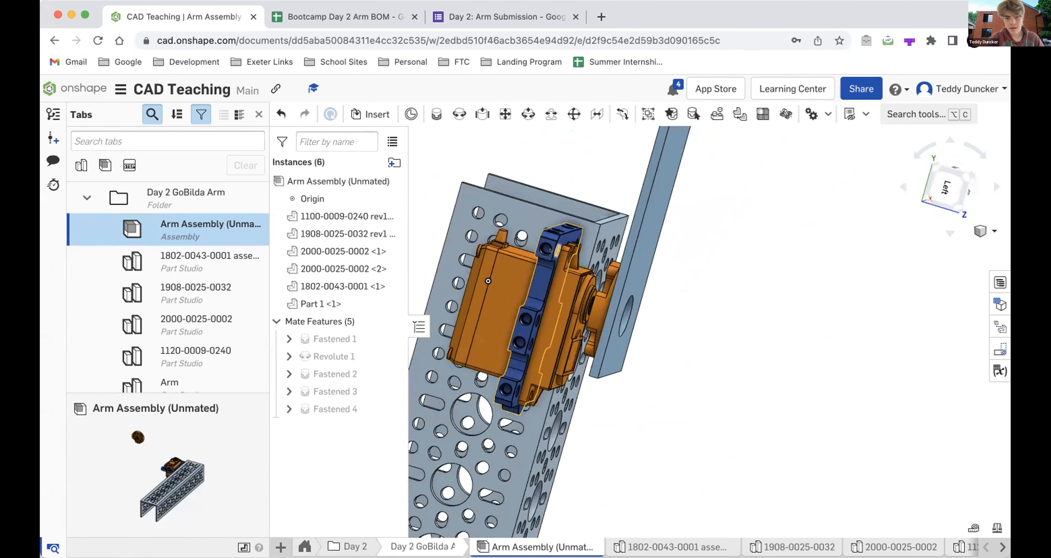
{"action": "scroll", "coordinate": [561, 242], "scroll_direction": "up", "scroll_amount": 5}
{"action": "scroll", "coordinate": [561, 243], "scroll_direction": "down", "scroll_amount": 5}
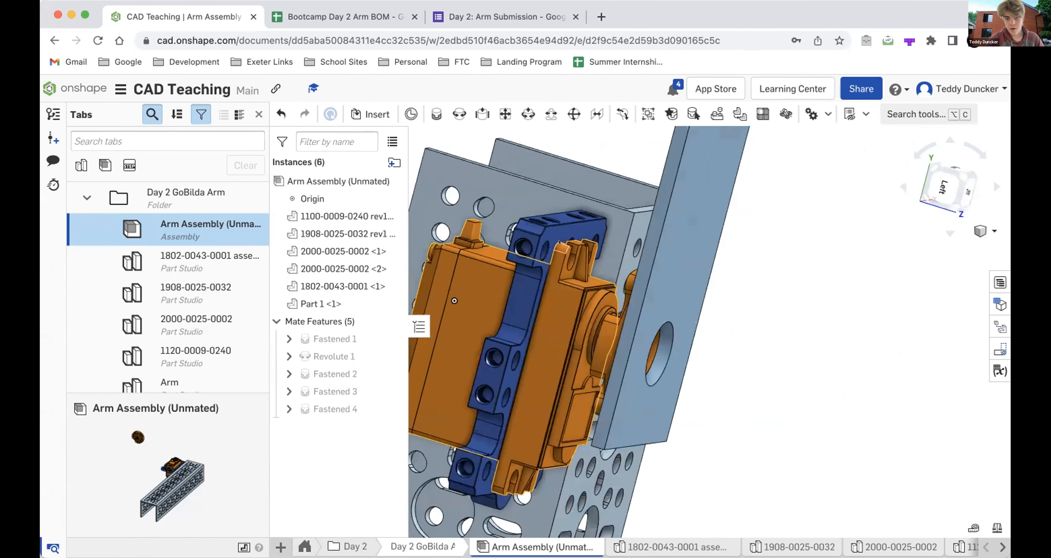
- Inspect the round hub between the servo's output shaft and the arm from several angles
{"action": "right_click_drag", "start_coordinate": [561, 243], "coordinate": [558, 241]}
{"action": "scroll", "coordinate": [559, 241], "scroll_direction": "up", "scroll_amount": 2}
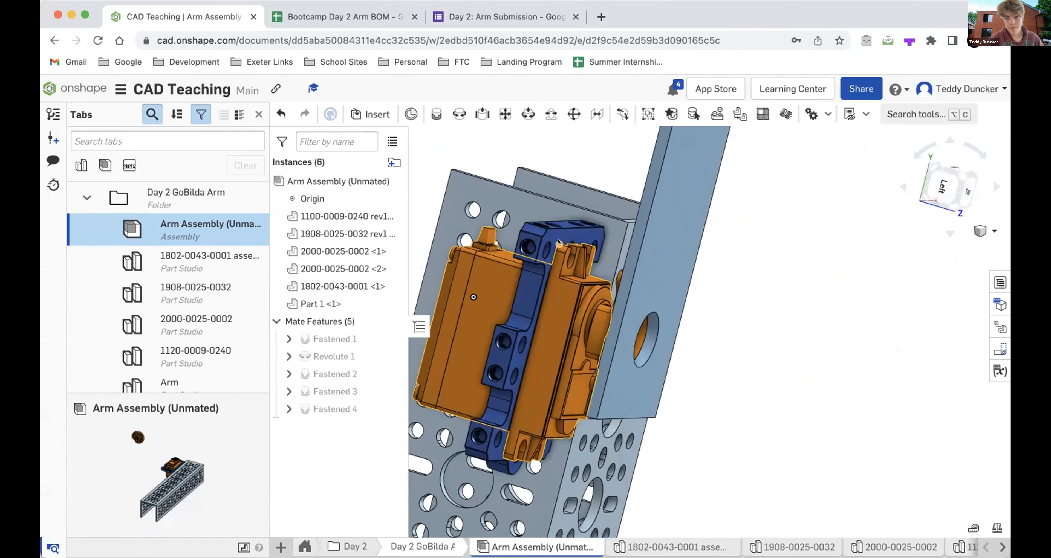
{"action": "scroll", "coordinate": [558, 241], "scroll_direction": "down", "scroll_amount": 2}
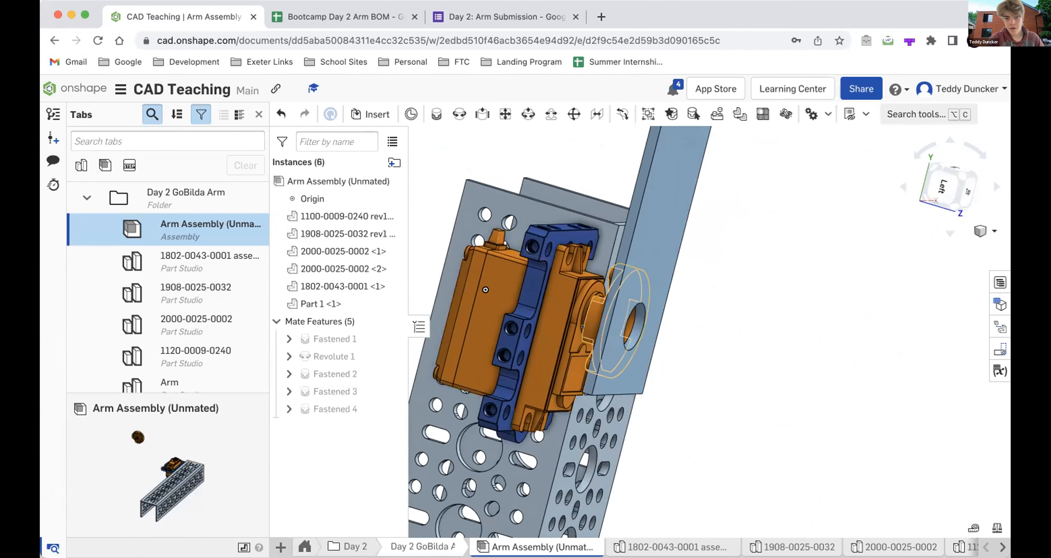
{"action": "mouse_move", "coordinate": [565, 292]}
{"action": "right_mouse_down"}
{"action": "mouse_move", "coordinate": [588, 292]}
{"action": "mouse_move", "coordinate": [591, 306]}
{"action": "mouse_move", "coordinate": [577, 286]}
{"action": "mouse_move", "coordinate": [559, 294]}
{"action": "right_mouse_up"}
{"action": "scroll", "coordinate": [591, 305], "scroll_direction": "up", "scroll_amount": 3}
{"action": "scroll", "coordinate": [591, 305], "scroll_direction": "up", "scroll_amount": 5}
{"action": "scroll", "coordinate": [559, 295], "scroll_direction": "down", "scroll_amount": 3}
{"action": "scroll", "coordinate": [559, 294], "scroll_direction": "down", "scroll_amount": 2}
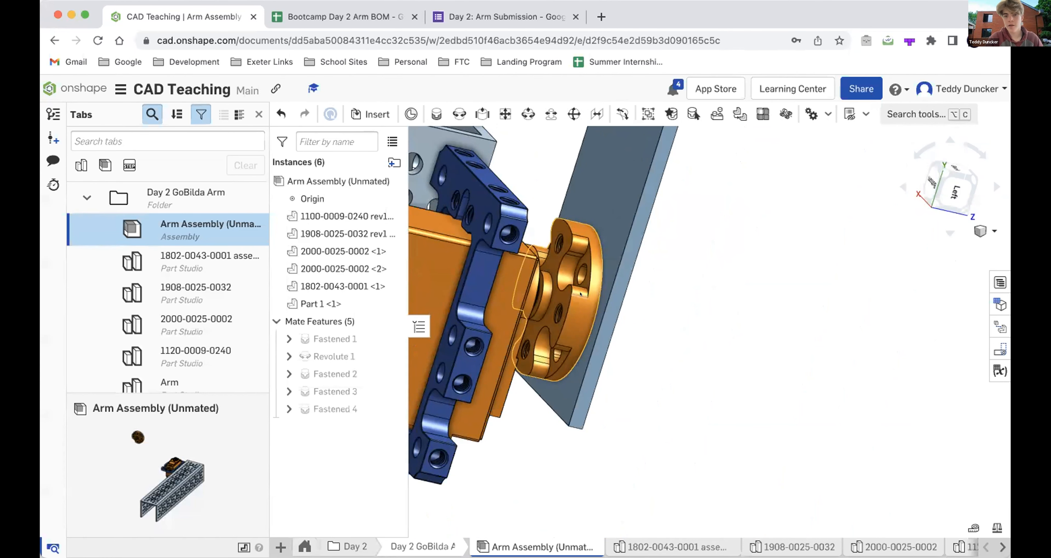
{"action": "scroll", "coordinate": [575, 302], "scroll_direction": "down", "scroll_amount": 2}
{"action": "scroll", "coordinate": [571, 307], "scroll_direction": "down", "scroll_amount": 3}
{"action": "right_click_drag", "start_coordinate": [571, 307], "coordinate": [565, 306]}
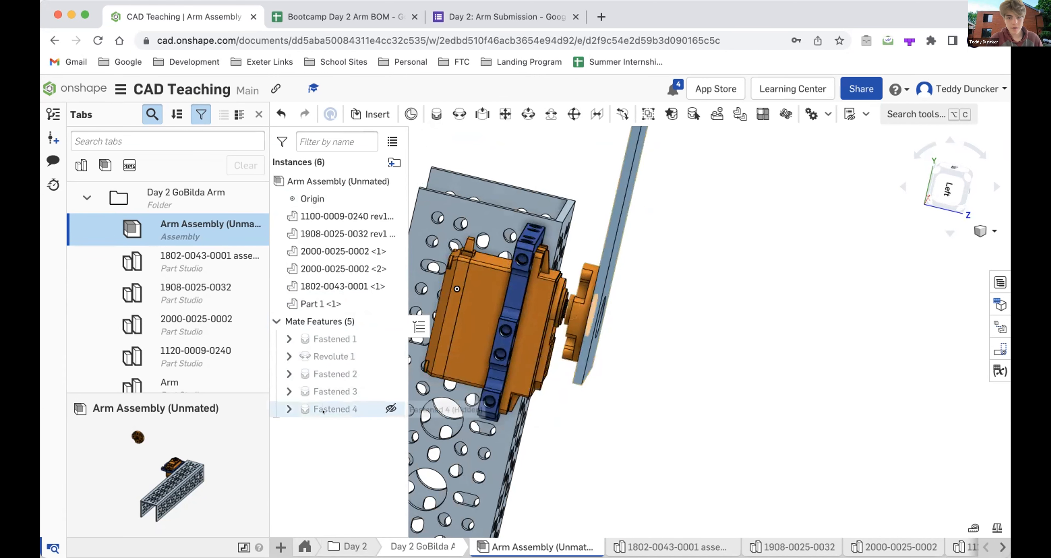
- Review the Revolute 1 mate between the servo shaft and the servo body, and close its definition
{"action": "left_click", "coordinate": [321, 351]}
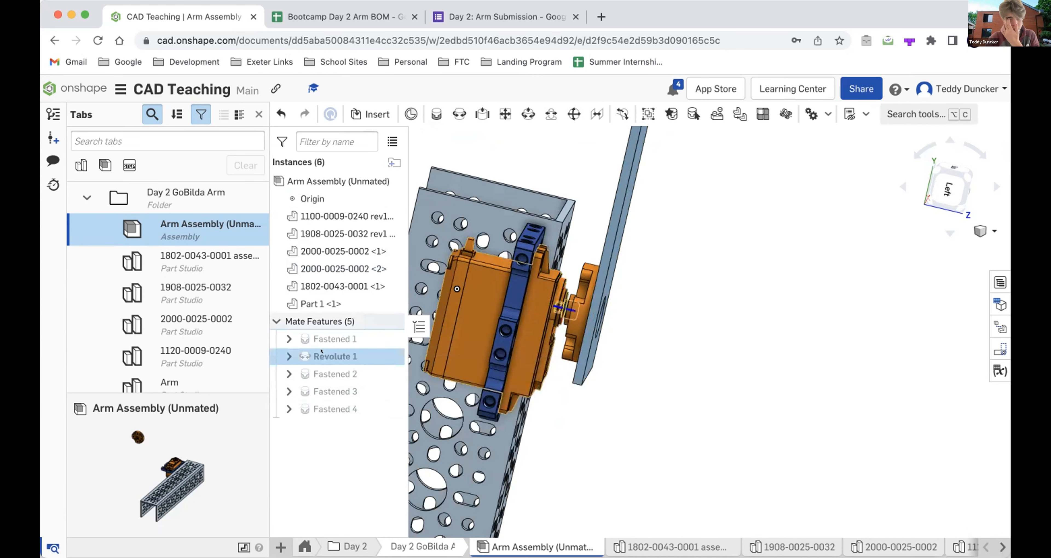
{"action": "double_click", "coordinate": [322, 354]}
{"action": "left_click", "coordinate": [515, 157]}
{"action": "left_click", "coordinate": [214, 295]}
{"action": "scroll", "coordinate": [213, 295], "scroll_direction": "down", "scroll_amount": 1}
{"action": "left_click", "coordinate": [526, 138]}
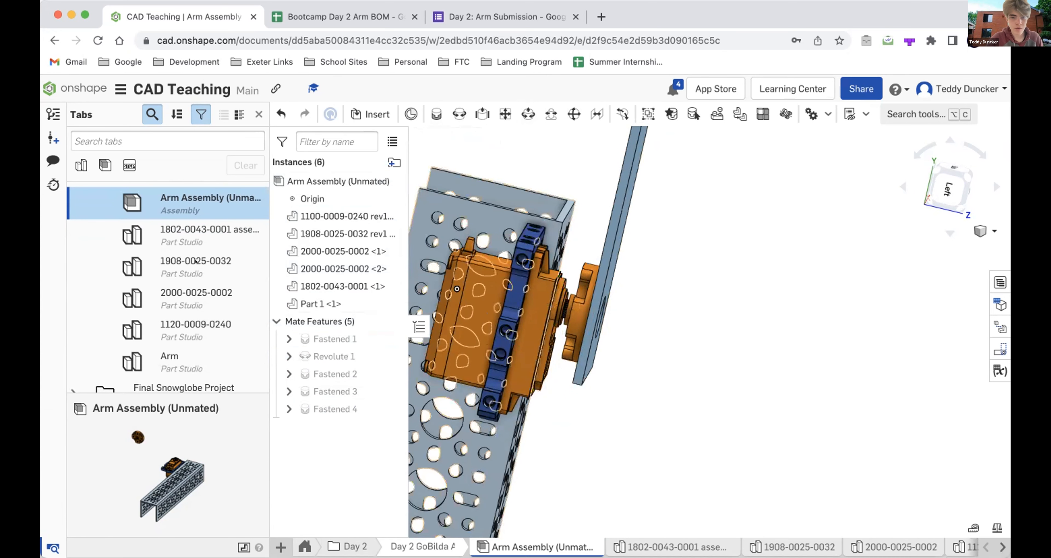
{"action": "left_click", "coordinate": [196, 261]}
{"action": "key", "text": "Up"}
{"action": "key", "text": "Return"}
{"action": "left_click", "coordinate": [183, 287]}
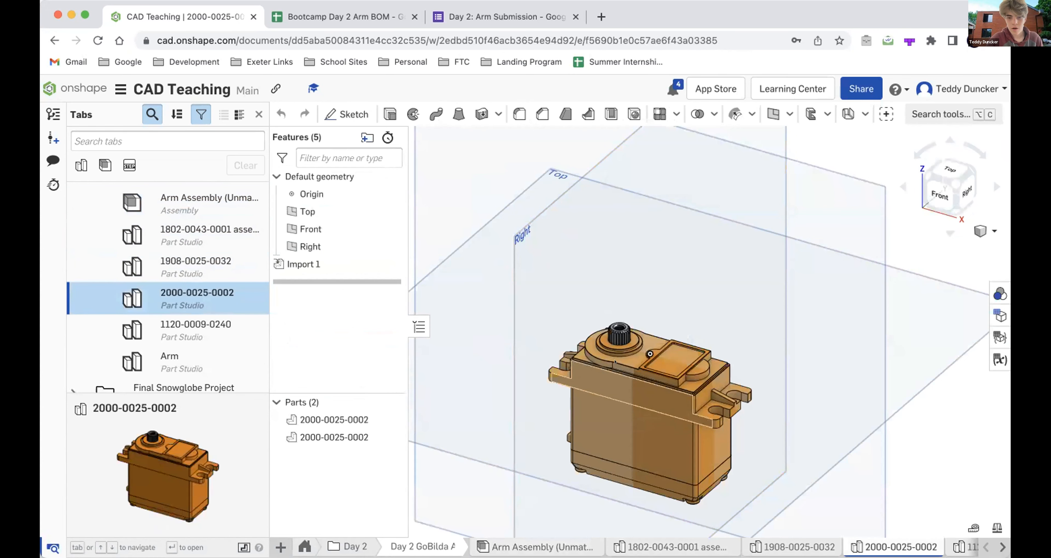
{"action": "scroll", "coordinate": [614, 339], "scroll_direction": "up", "scroll_amount": 5}
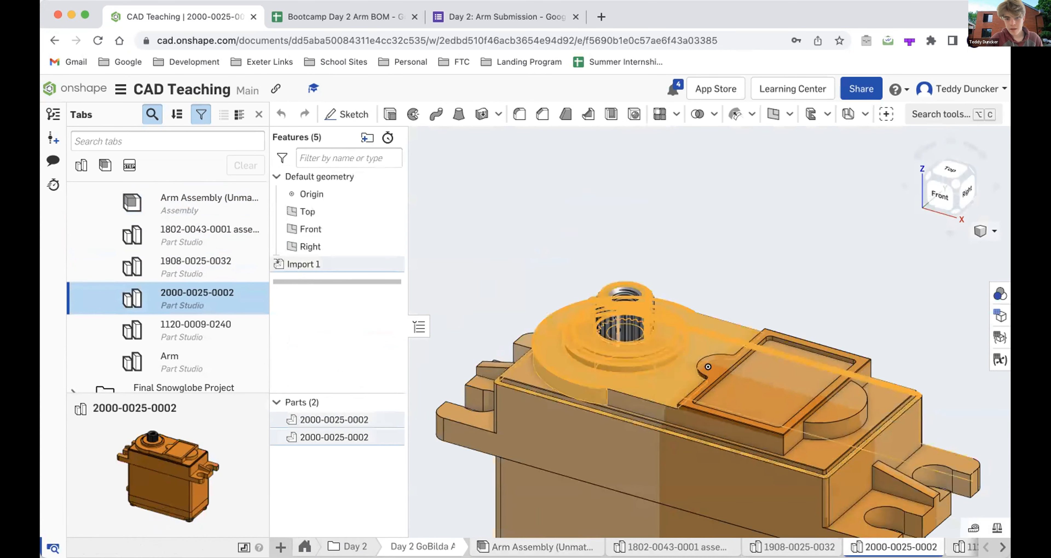
{"action": "key", "text": "f"}
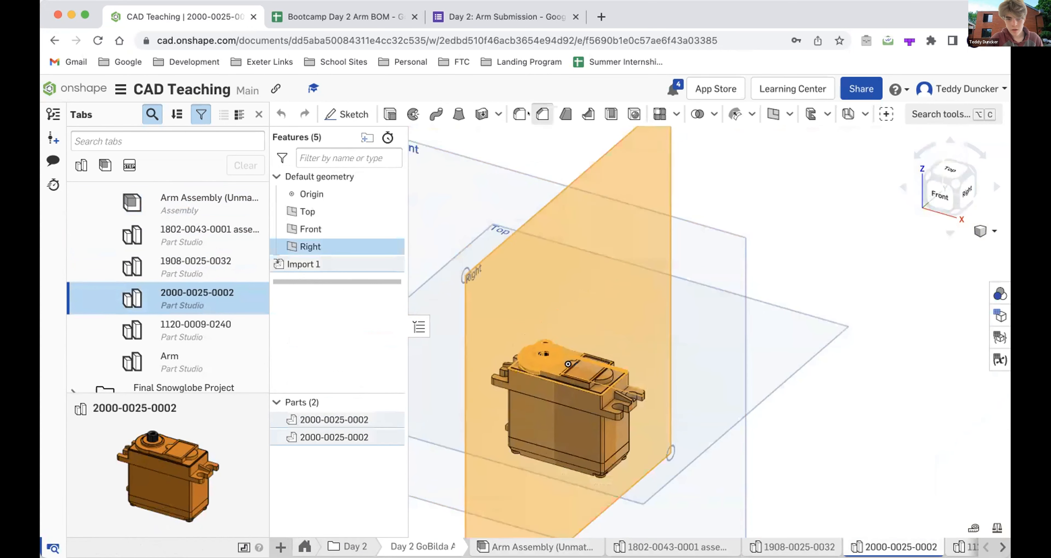
{"action": "left_click", "coordinate": [542, 114]}
{"action": "left_click", "coordinate": [550, 140]}
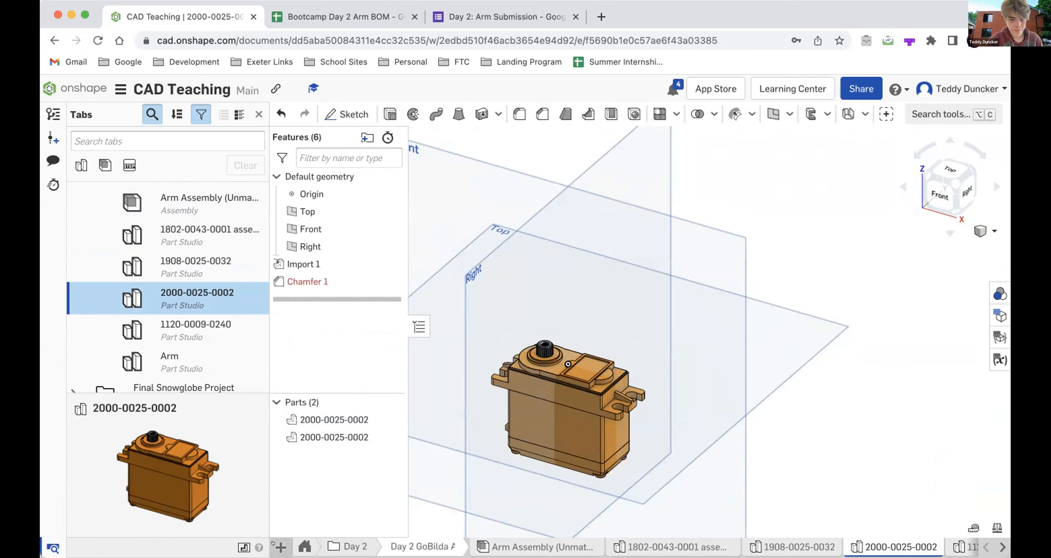
{"action": "left_click", "coordinate": [281, 547]}
{"action": "left_click", "coordinate": [312, 447]}
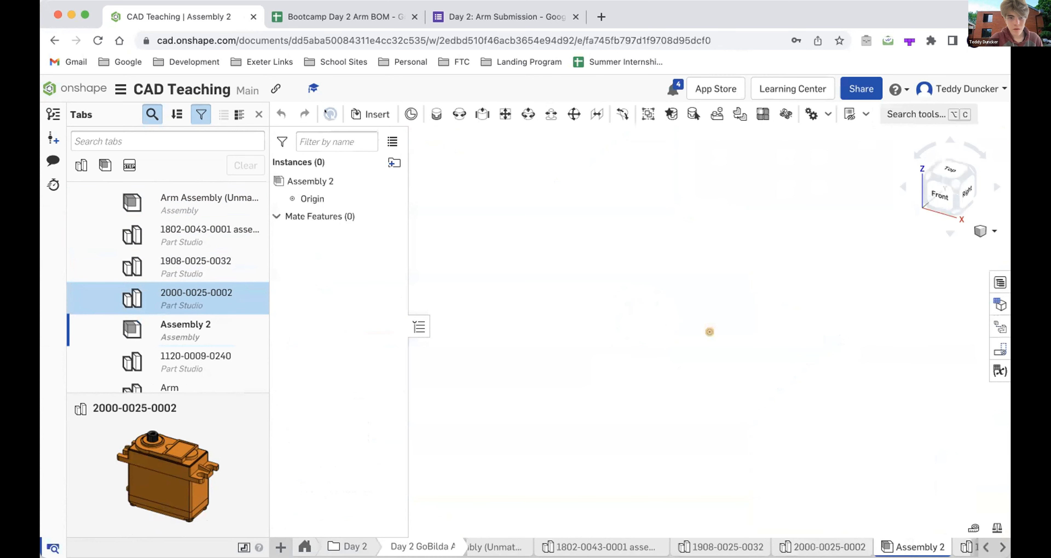
{"action": "left_click", "coordinate": [370, 115]}
{"action": "left_click", "coordinate": [489, 385]}
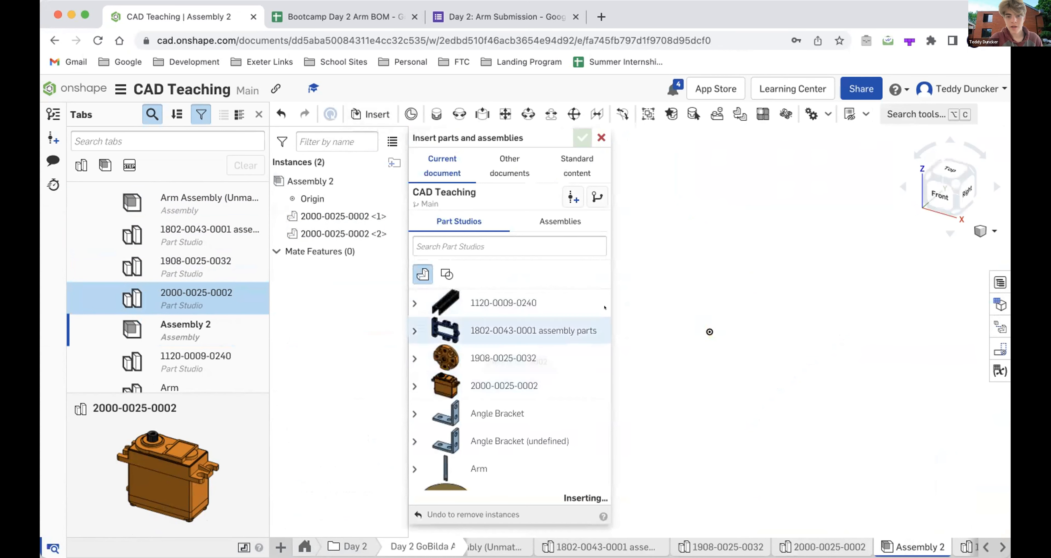
{"action": "left_click", "coordinate": [576, 134]}
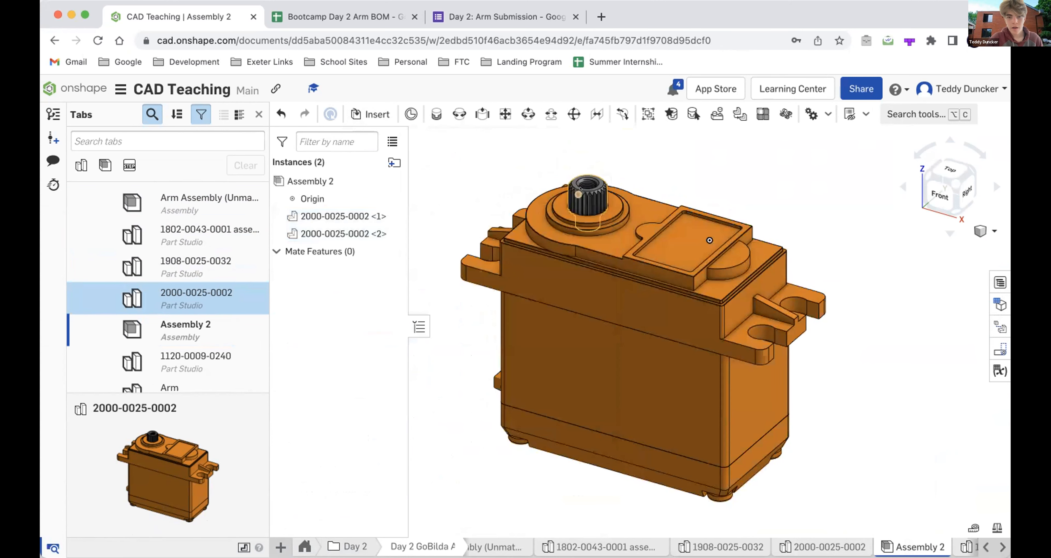
- Move the splined shaft clear of the servo body and pick its inner shoulder as the first connector of a revolute mate
{"action": "left_click_drag", "start_coordinate": [589, 197], "coordinate": [662, 150]}
{"action": "right_click_drag", "start_coordinate": [662, 151], "coordinate": [518, 380]}
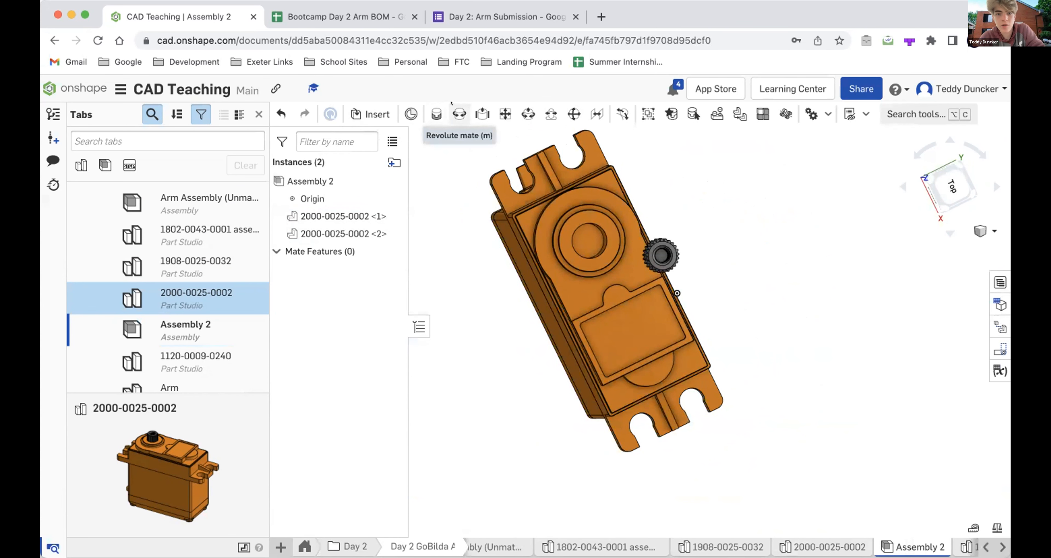
{"action": "left_click", "coordinate": [451, 103]}
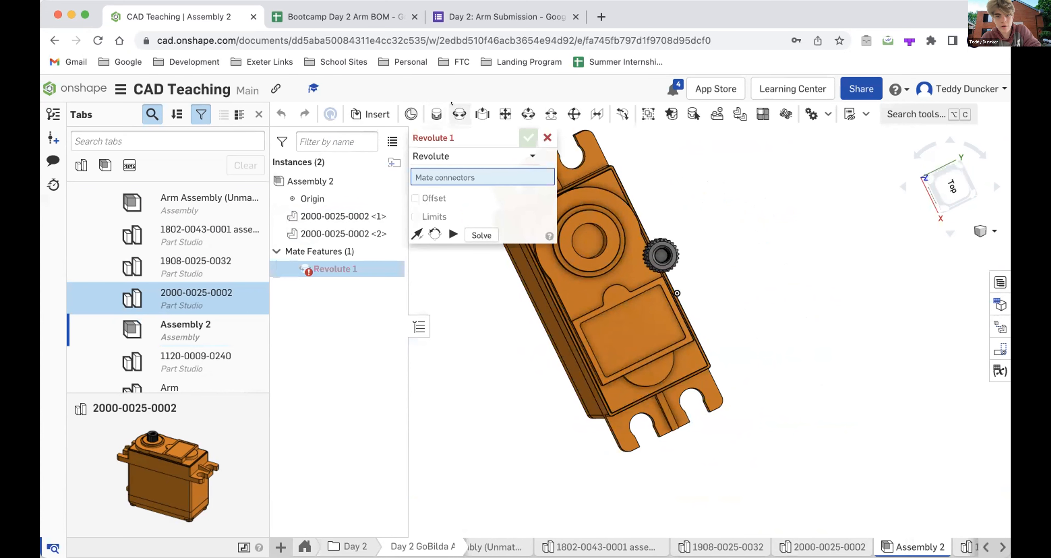
{"action": "right_click_drag", "start_coordinate": [673, 242], "coordinate": [601, 252]}
{"action": "scroll", "coordinate": [497, 296], "scroll_direction": "up", "scroll_amount": 5}
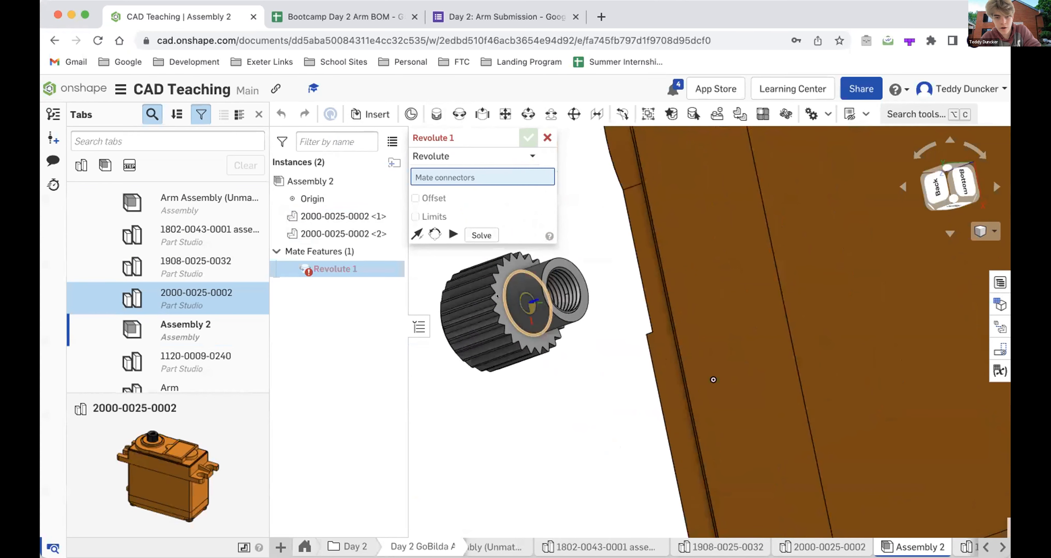
{"action": "scroll", "coordinate": [543, 300], "scroll_direction": "down", "scroll_amount": 3}
{"action": "right_click_drag", "start_coordinate": [538, 298], "coordinate": [517, 293]}
{"action": "scroll", "coordinate": [516, 293], "scroll_direction": "up", "scroll_amount": 3}
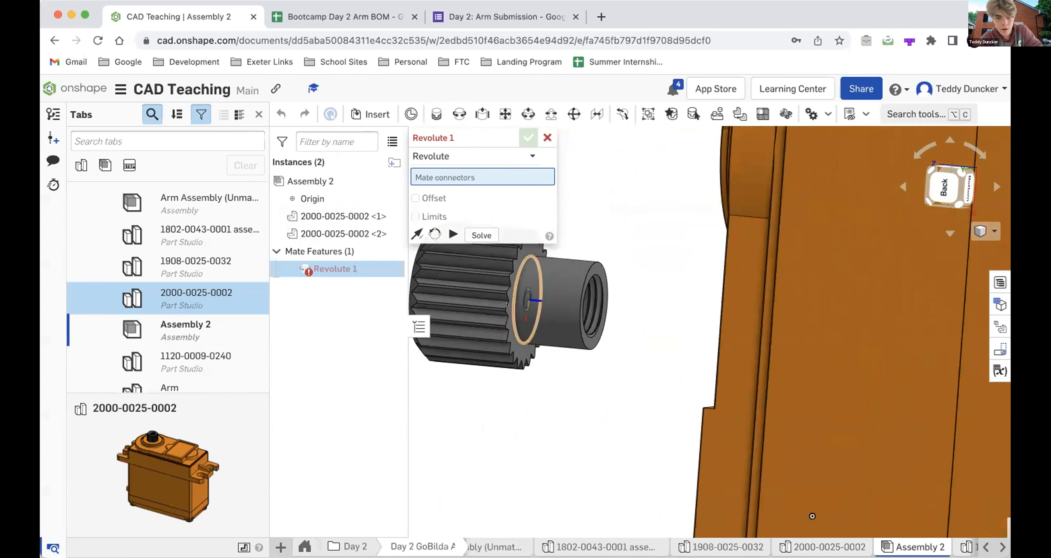
{"action": "left_click", "coordinate": [507, 305]}
- Complete the revolute mate with the centre of the output hole on the servo body
{"action": "scroll", "coordinate": [585, 372], "scroll_direction": "down", "scroll_amount": 3}
{"action": "right_click_drag", "start_coordinate": [585, 371], "coordinate": [660, 351]}
{"action": "right_click_drag", "start_coordinate": [711, 274], "coordinate": [724, 274]}
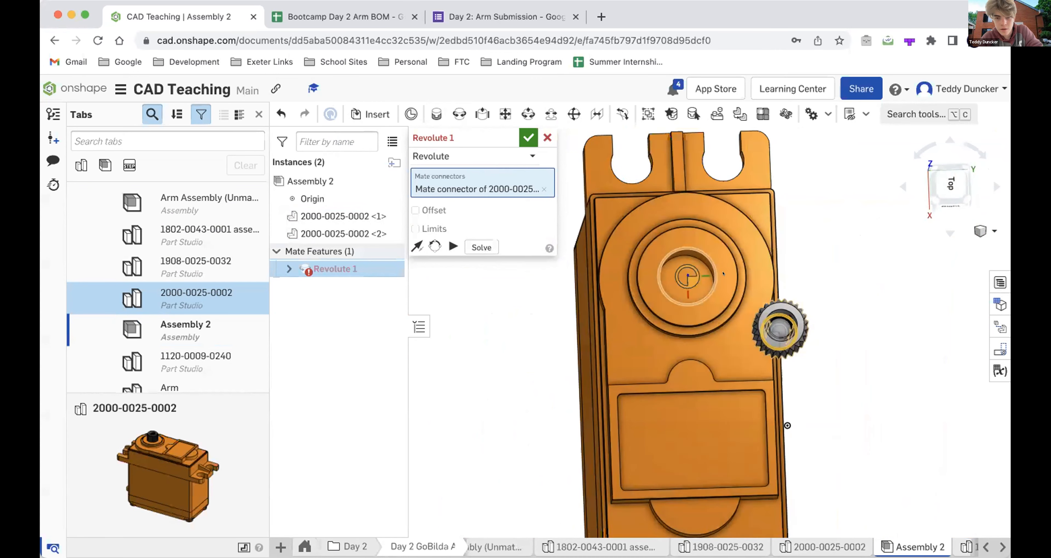
{"action": "left_click", "coordinate": [710, 272]}
{"action": "scroll", "coordinate": [710, 273], "scroll_direction": "up", "scroll_amount": 3}
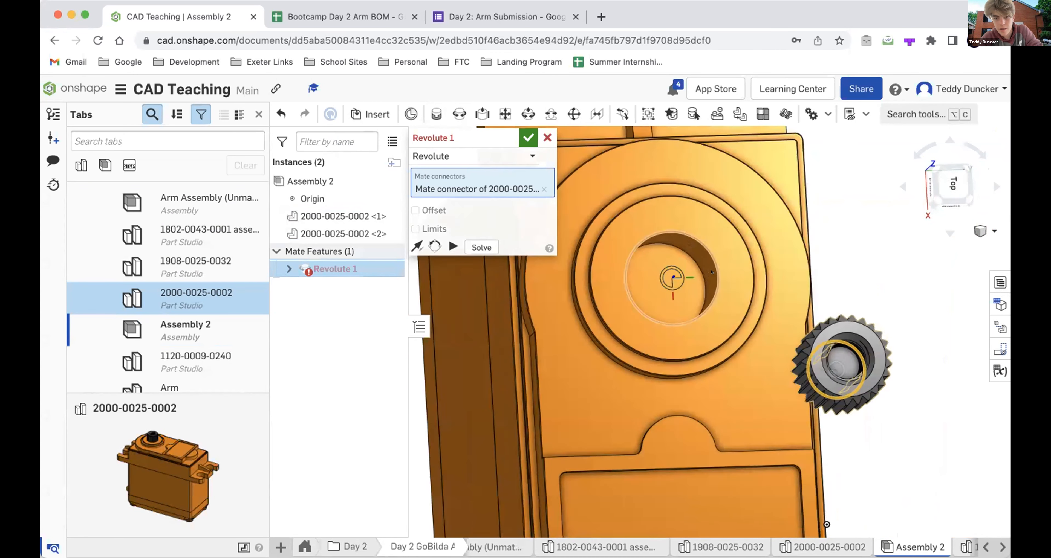
{"action": "right_click_drag", "start_coordinate": [691, 260], "coordinate": [713, 253]}
{"action": "left_click", "coordinate": [528, 138]}
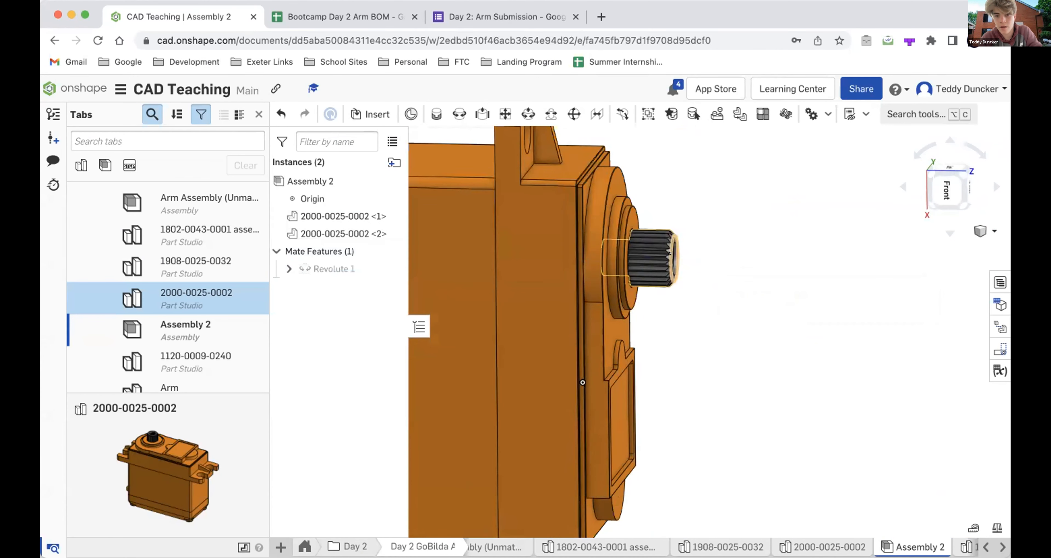
- Rotate the splined shaft within the servo body to about 310 degrees to test the revolute mate
{"action": "scroll", "coordinate": [636, 221], "scroll_direction": "up", "scroll_amount": 5}
{"action": "right_click_drag", "start_coordinate": [635, 222], "coordinate": [637, 284]}
{"action": "left_click", "coordinate": [680, 254]}
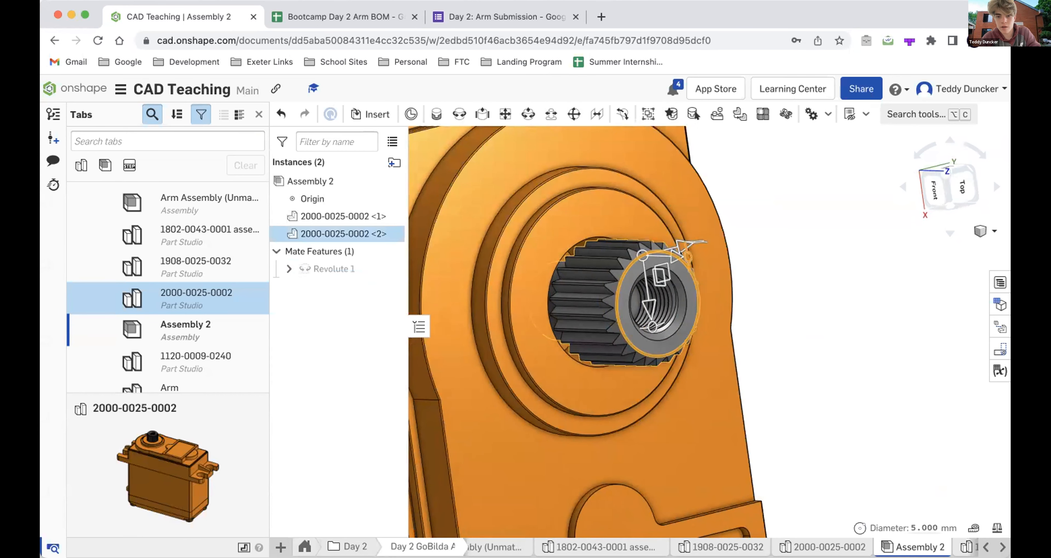
{"action": "left_click_drag", "start_coordinate": [679, 252], "coordinate": [679, 251]}
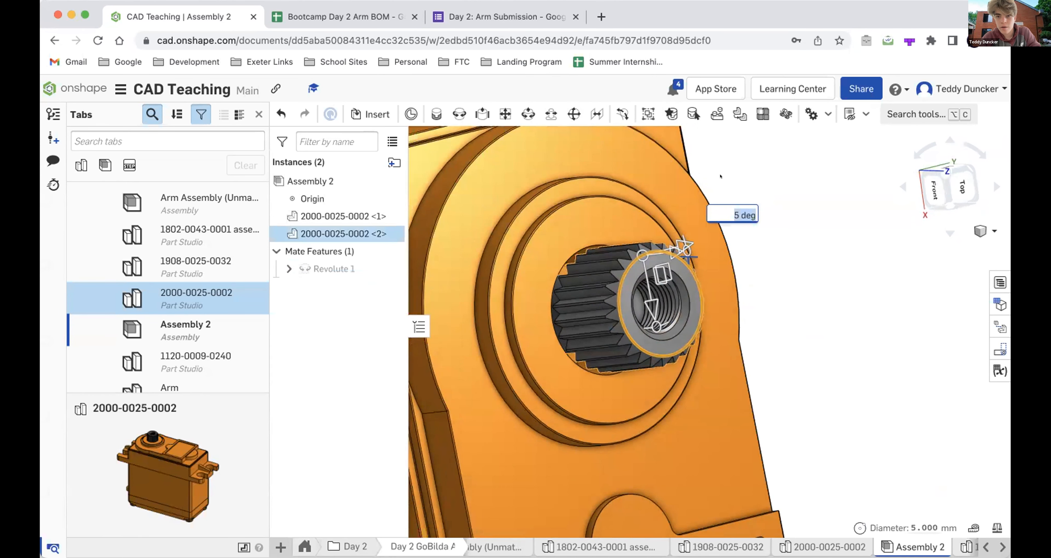
{"action": "right_click_drag", "start_coordinate": [719, 176], "coordinate": [622, 306]}
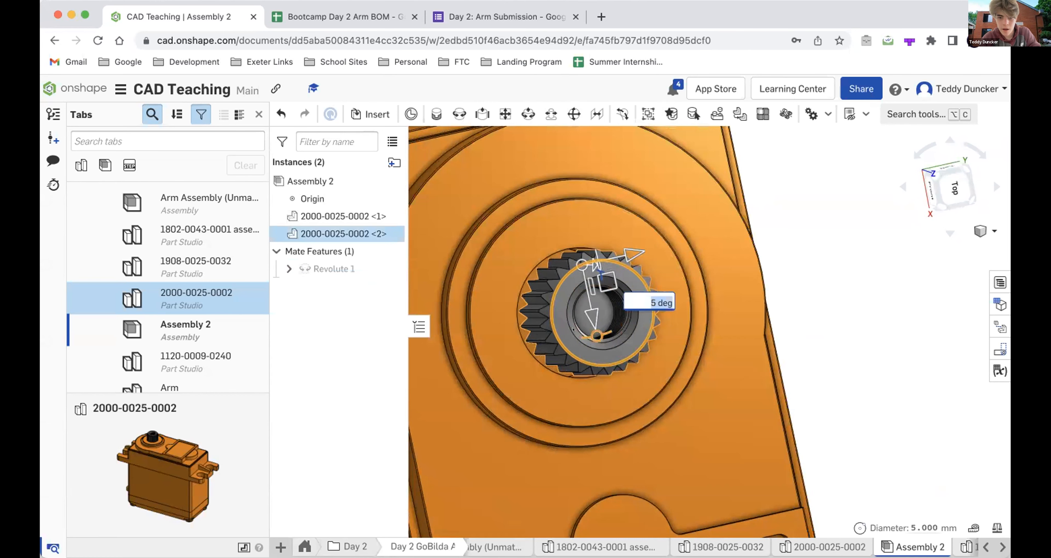
{"action": "left_click_drag", "start_coordinate": [596, 335], "coordinate": [570, 294]}
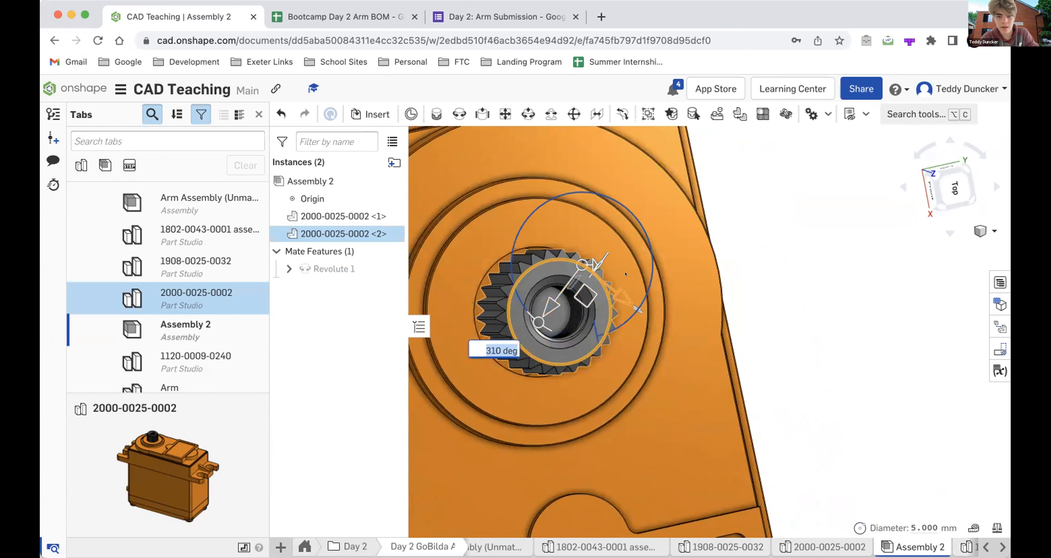
{"action": "scroll", "coordinate": [530, 347], "scroll_direction": "down", "scroll_amount": 3}
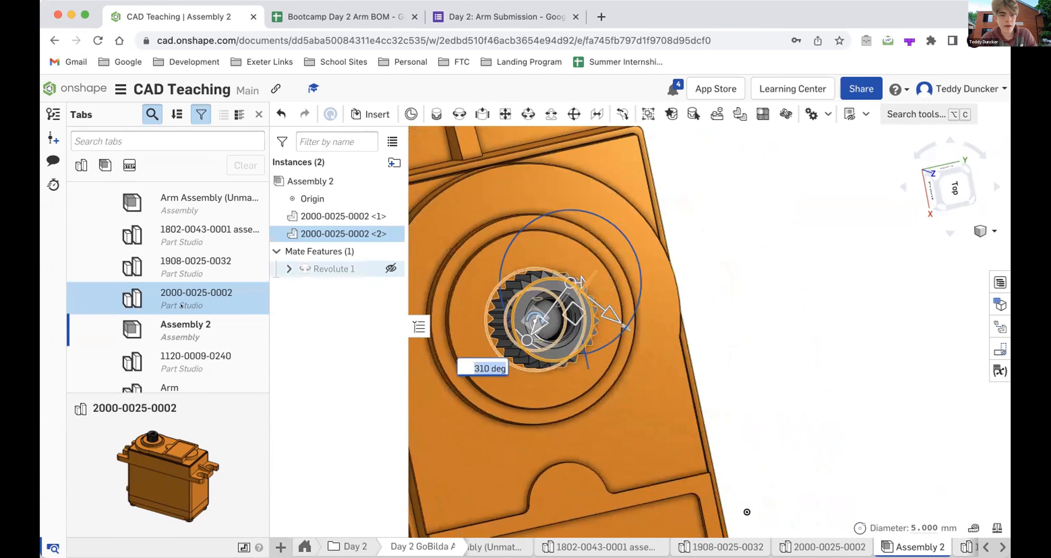
- Return to Arm Assembly (Unmated) and swing the arm around the servo axis to test its movement
{"action": "scroll", "coordinate": [182, 306], "scroll_direction": "up", "scroll_amount": 2}
{"action": "double_click", "coordinate": [176, 227]}
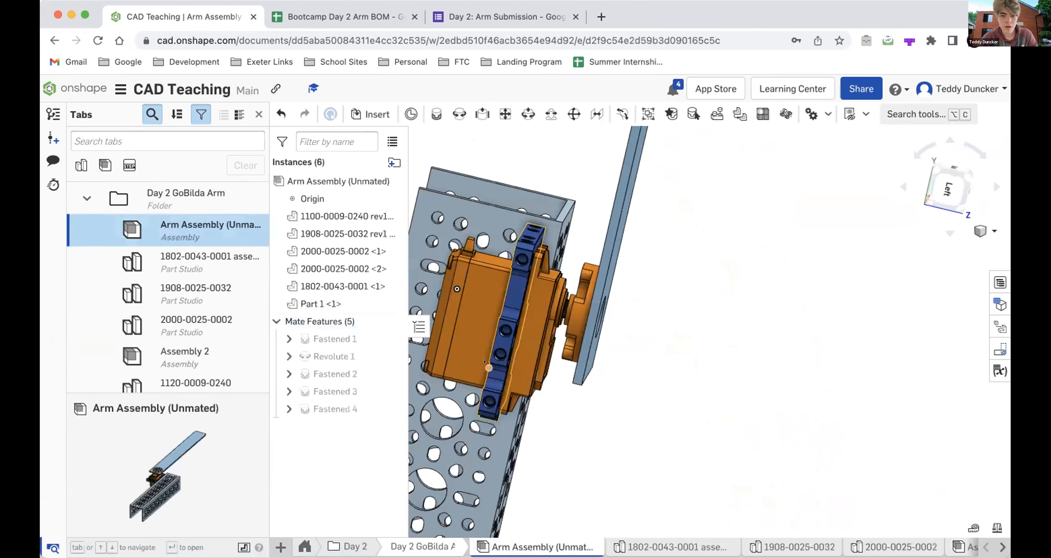
{"action": "left_click", "coordinate": [506, 241]}
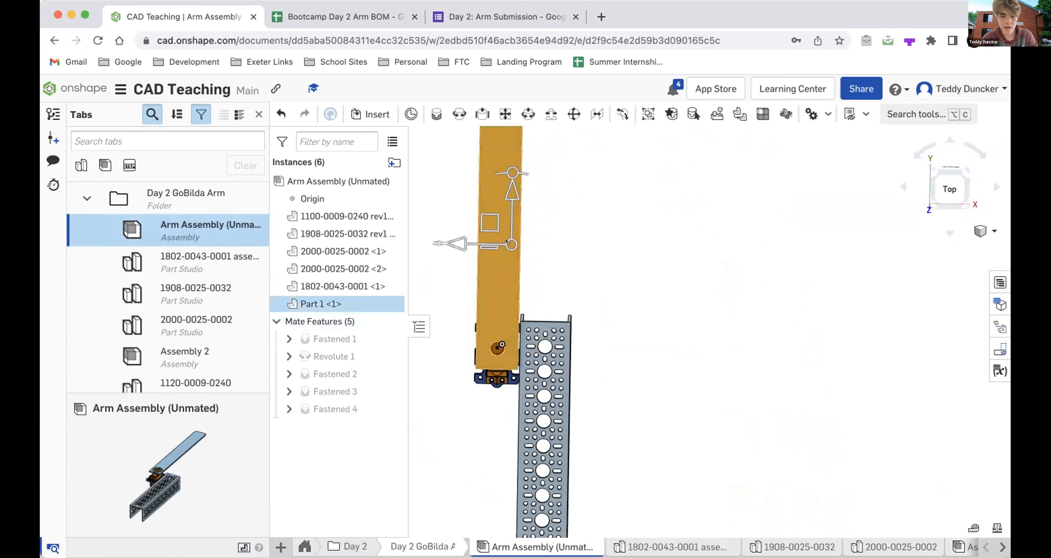
{"action": "left_click_drag", "start_coordinate": [560, 167], "coordinate": [569, 187]}
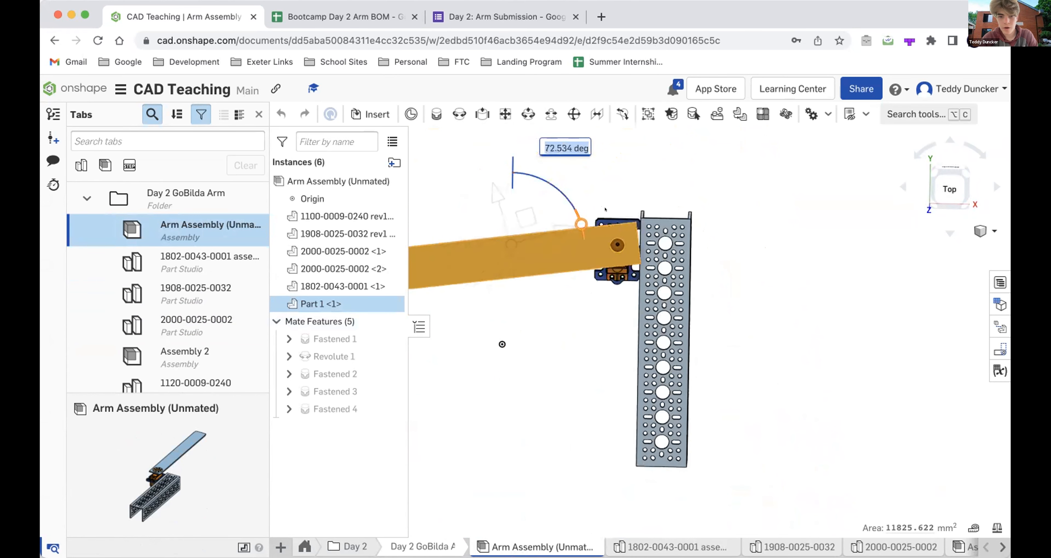
{"action": "left_click_drag", "start_coordinate": [603, 241], "coordinate": [484, 218]}
{"action": "left_click", "coordinate": [637, 286]}
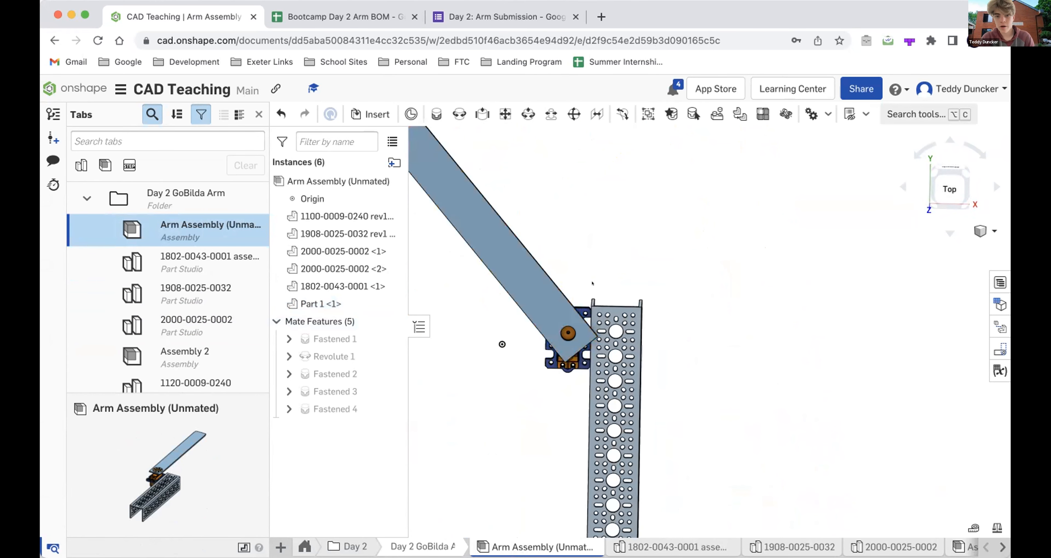
{"action": "right_click_drag", "start_coordinate": [637, 285], "coordinate": [593, 263]}
- Examine the overall arrangement of the rotated arm, the servo and the U-channel
{"action": "scroll", "coordinate": [632, 444], "scroll_direction": "down", "scroll_amount": 5}
{"action": "right_click_drag", "start_coordinate": [632, 444], "coordinate": [646, 457]}
{"action": "scroll", "coordinate": [593, 379], "scroll_direction": "up", "scroll_amount": 5}
{"action": "right_click_drag", "start_coordinate": [594, 380], "coordinate": [570, 297]}
{"action": "scroll", "coordinate": [570, 298], "scroll_direction": "down", "scroll_amount": 4}
{"action": "right_click_drag", "start_coordinate": [529, 284], "coordinate": [515, 268]}
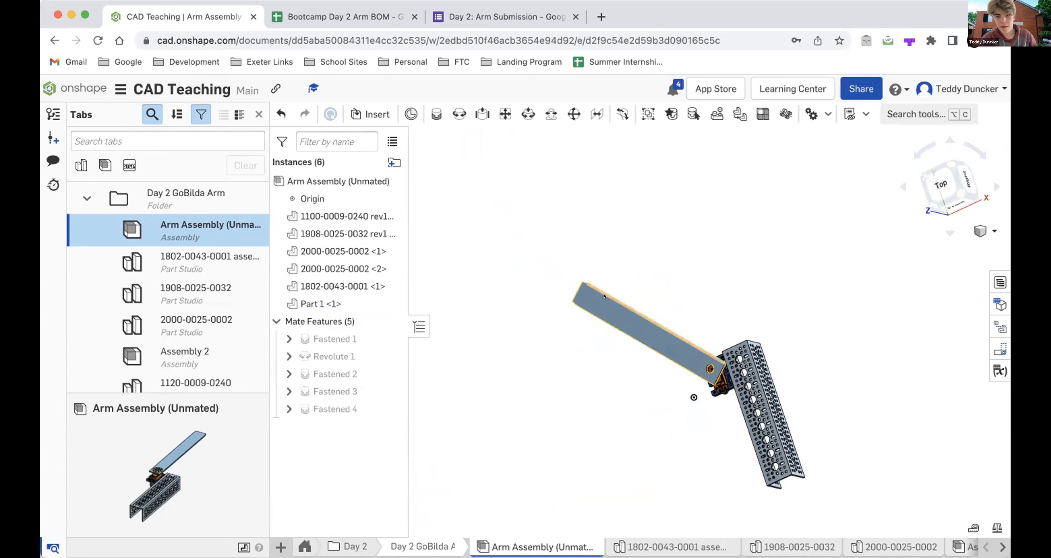
{"action": "scroll", "coordinate": [617, 303], "scroll_direction": "up", "scroll_amount": 5}
{"action": "right_click_drag", "start_coordinate": [616, 302], "coordinate": [548, 264]}
{"action": "scroll", "coordinate": [548, 265], "scroll_direction": "down", "scroll_amount": 5}
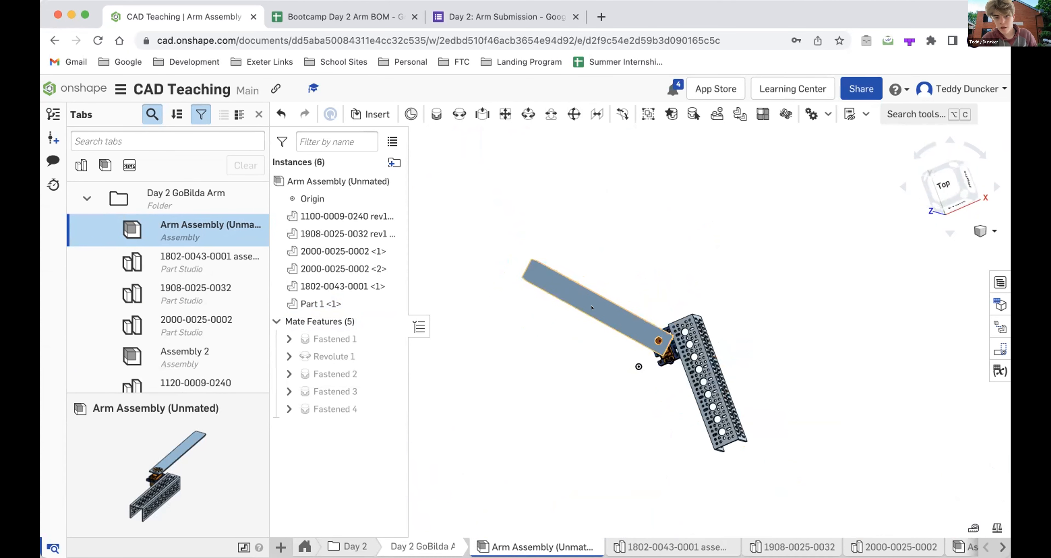
{"action": "scroll", "coordinate": [595, 310], "scroll_direction": "up", "scroll_amount": 5}
{"action": "scroll", "coordinate": [624, 347], "scroll_direction": "down", "scroll_amount": 2}
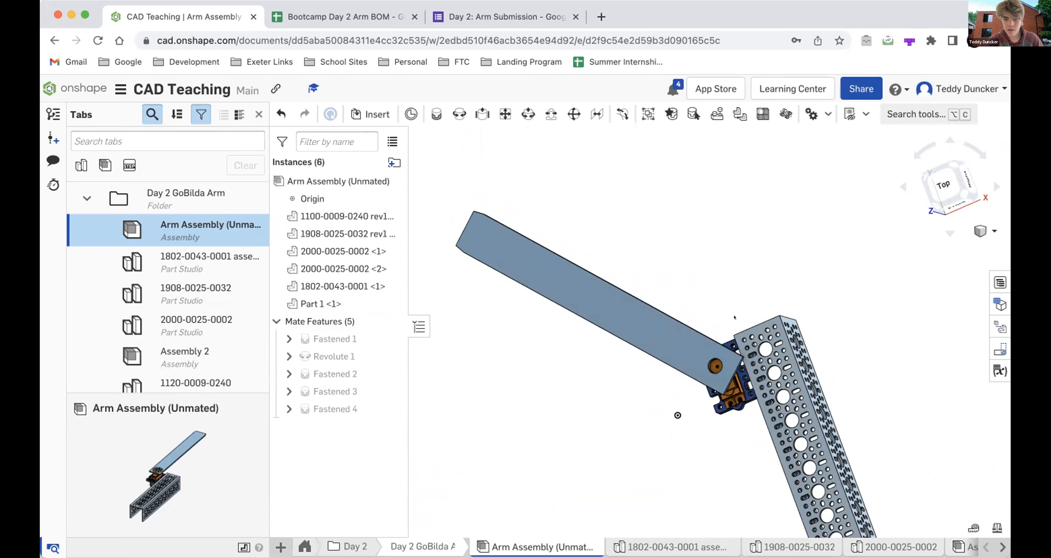
{"action": "scroll", "coordinate": [723, 383], "scroll_direction": "up", "scroll_amount": 5}
{"action": "right_click_drag", "start_coordinate": [723, 383], "coordinate": [739, 381]}
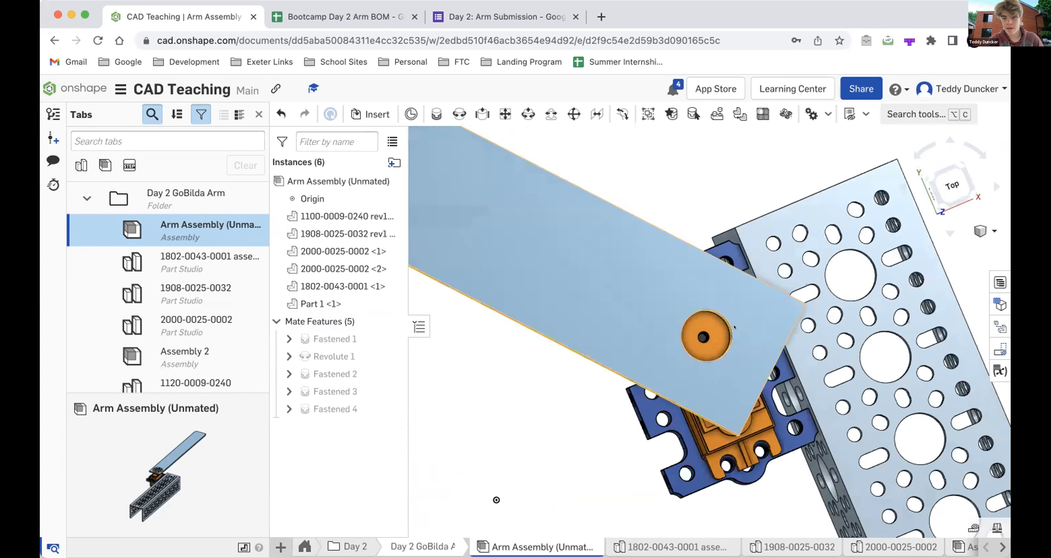
{"action": "scroll", "coordinate": [743, 328], "scroll_direction": "up", "scroll_amount": 5}
{"action": "right_click_drag", "start_coordinate": [744, 328], "coordinate": [785, 329]}
{"action": "left_click", "coordinate": [699, 329]}
{"action": "scroll", "coordinate": [699, 329], "scroll_direction": "down", "scroll_amount": 1}
{"action": "scroll", "coordinate": [657, 318], "scroll_direction": "down", "scroll_amount": 1}
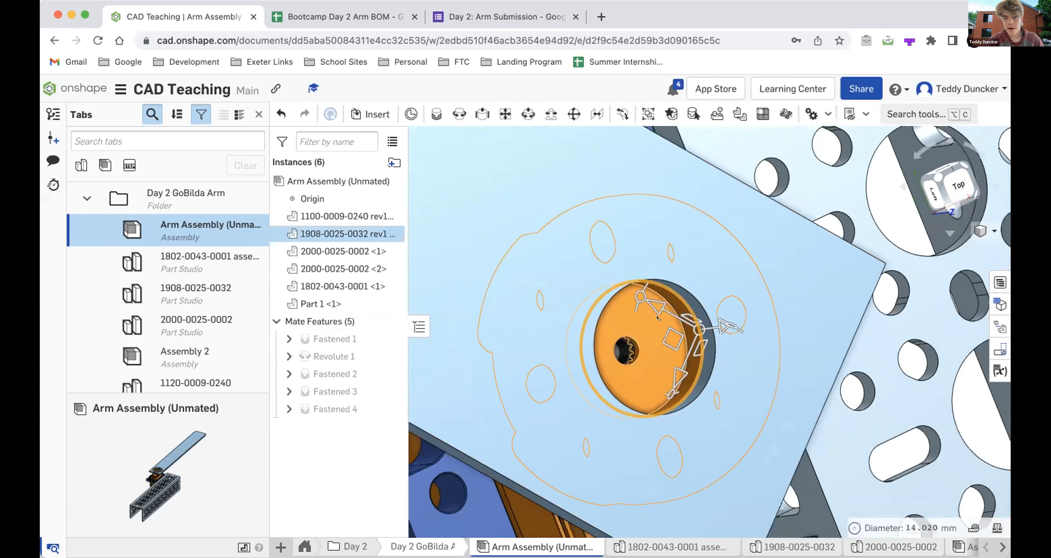
{"action": "scroll", "coordinate": [657, 317], "scroll_direction": "down", "scroll_amount": 5}
{"action": "key", "text": "Escape"}
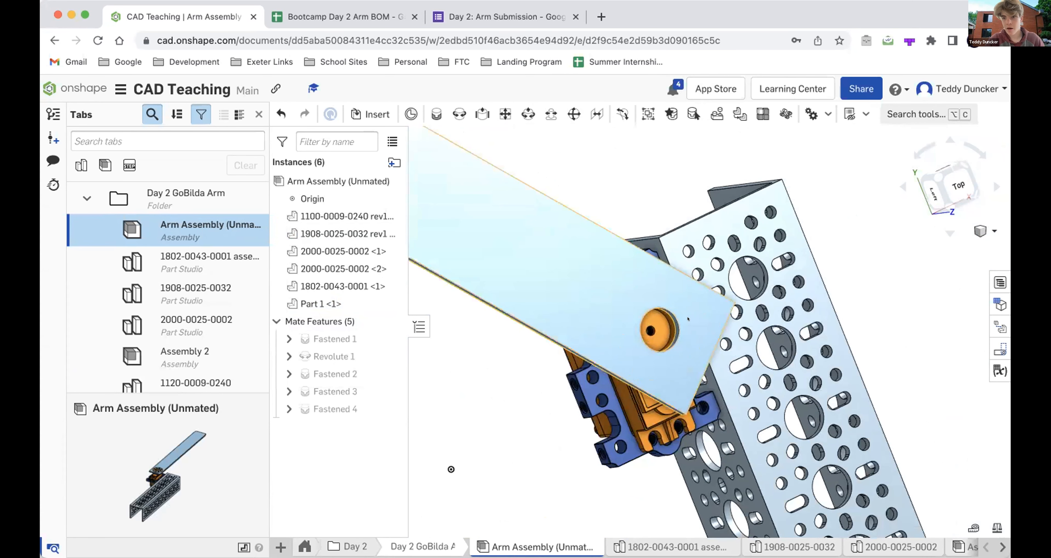